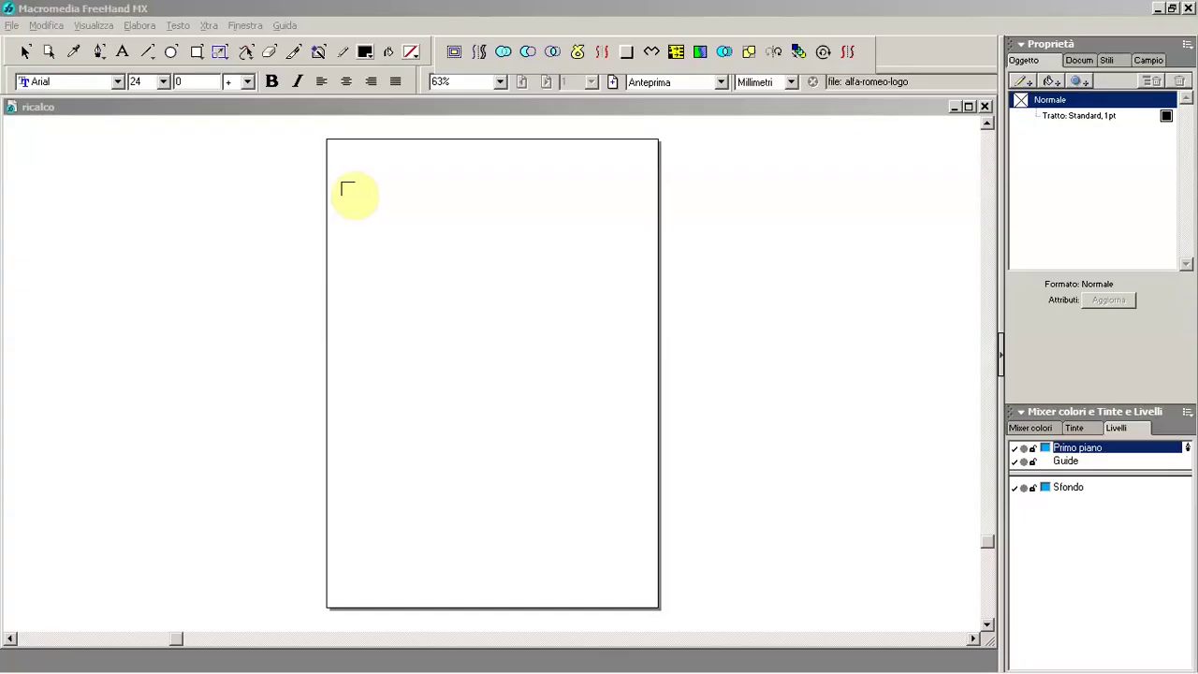
Step: Mark out the placement area for the Alfa Romeo reference image on the ricalco page
{"action": "left_click_drag", "start_coordinate": [342, 182], "coordinate": [587, 441]}
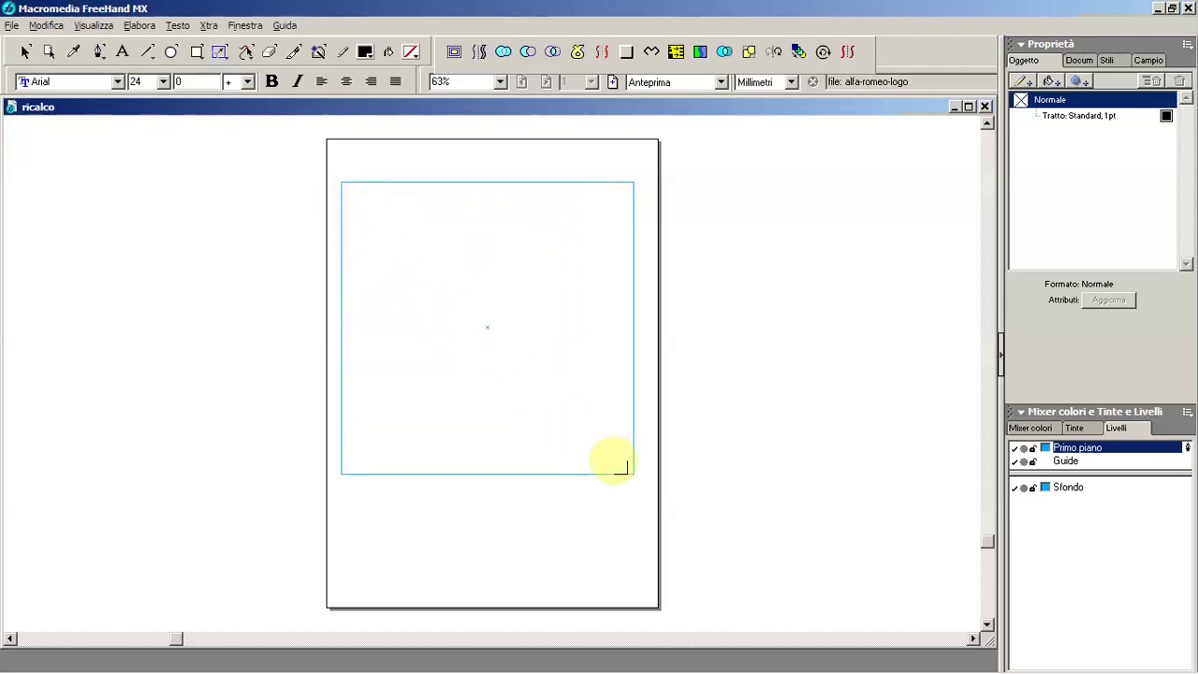
Step: Place the logo image on the locked Sfondo layer and zoom in on it
{"action": "left_click_drag", "start_coordinate": [581, 436], "coordinate": [641, 480]}
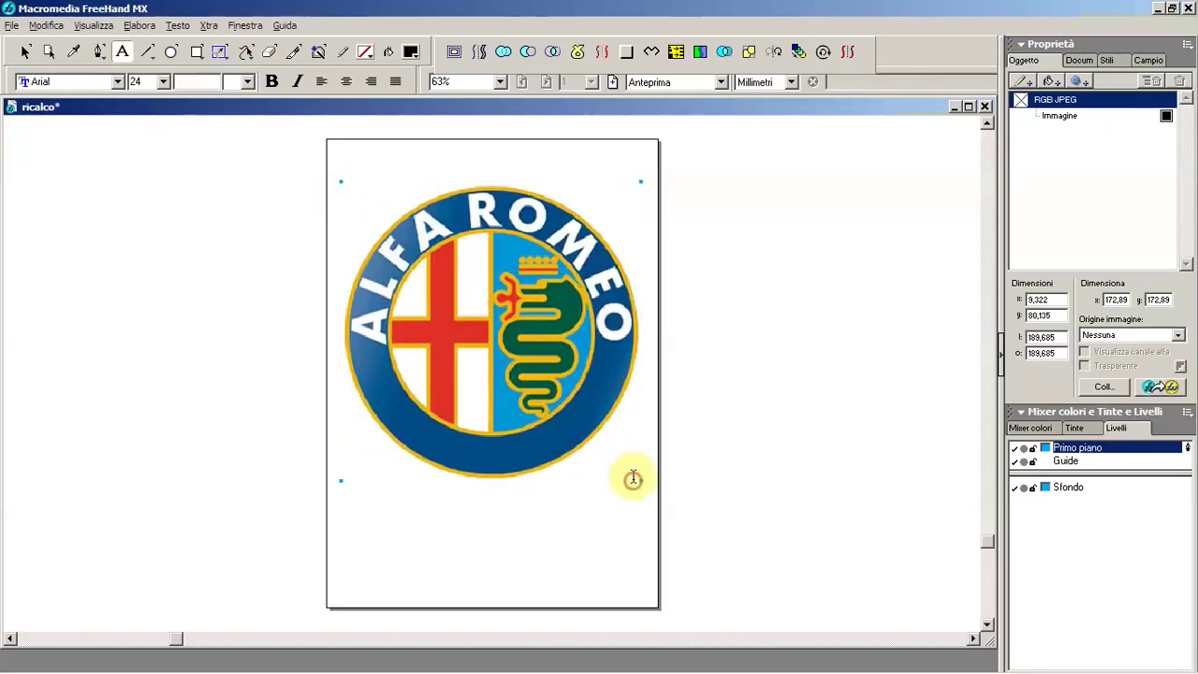
{"action": "left_click", "coordinate": [1070, 490]}
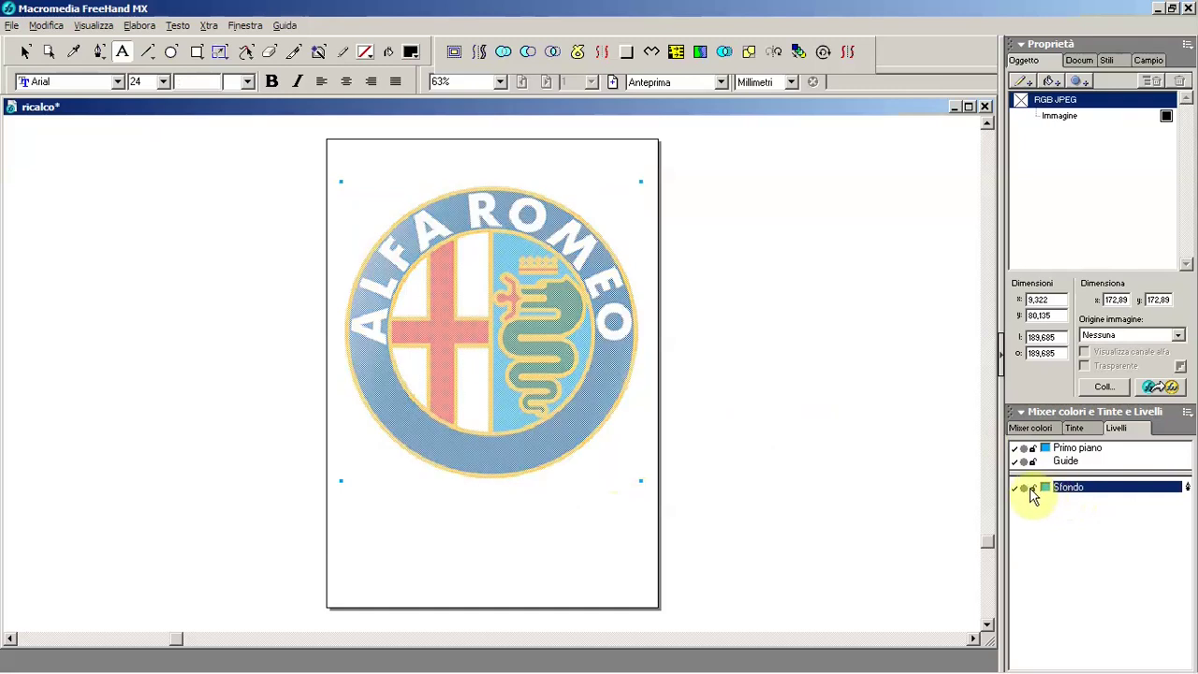
{"action": "left_click", "coordinate": [1032, 488]}
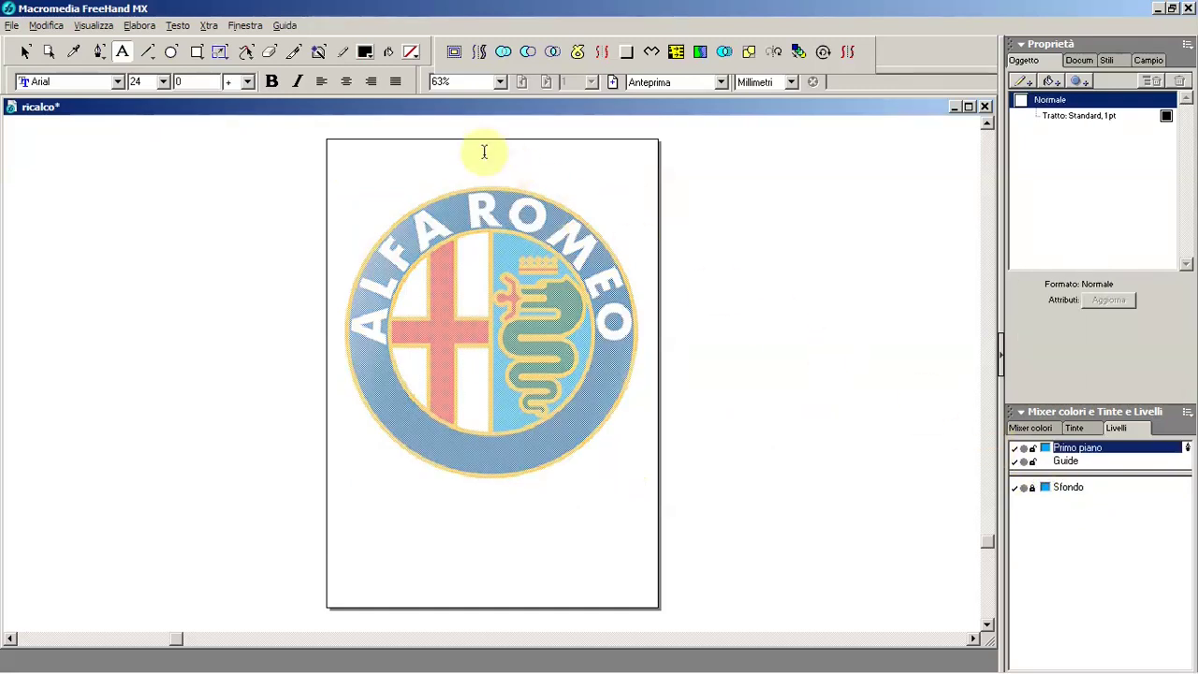
{"action": "left_click_drag", "start_coordinate": [343, 183], "coordinate": [659, 477]}
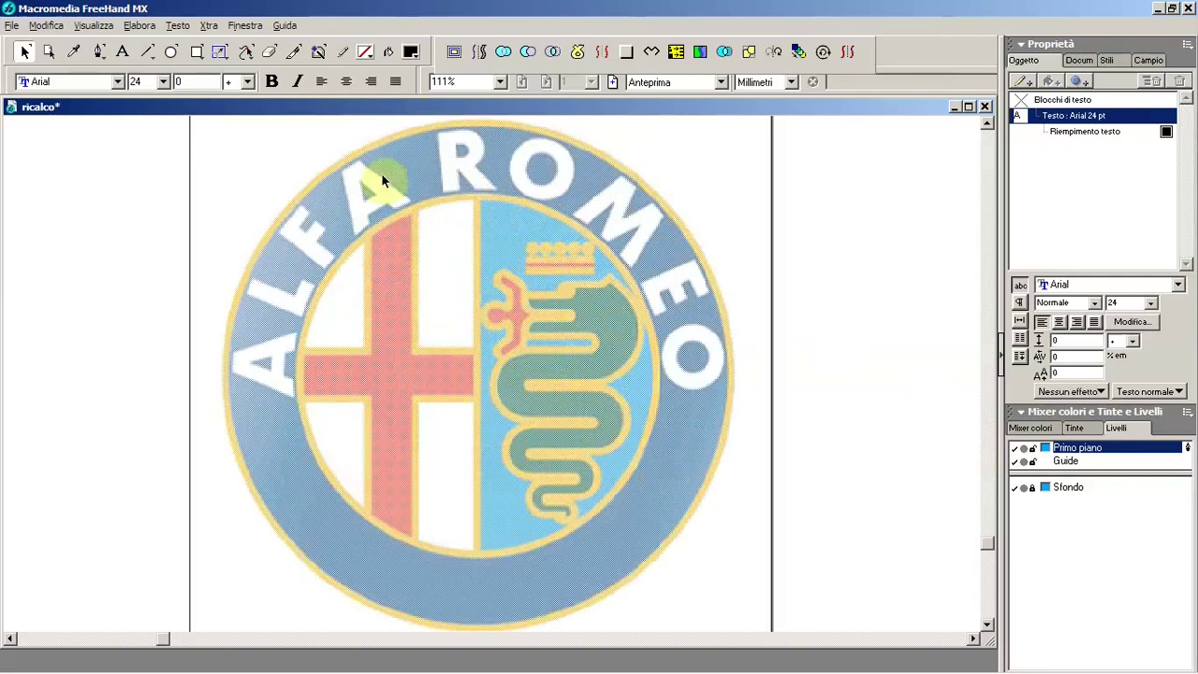
Step: Show the page rulers and cross vertical and horizontal guides at the logo's centre
{"action": "left_click", "coordinate": [97, 28]}
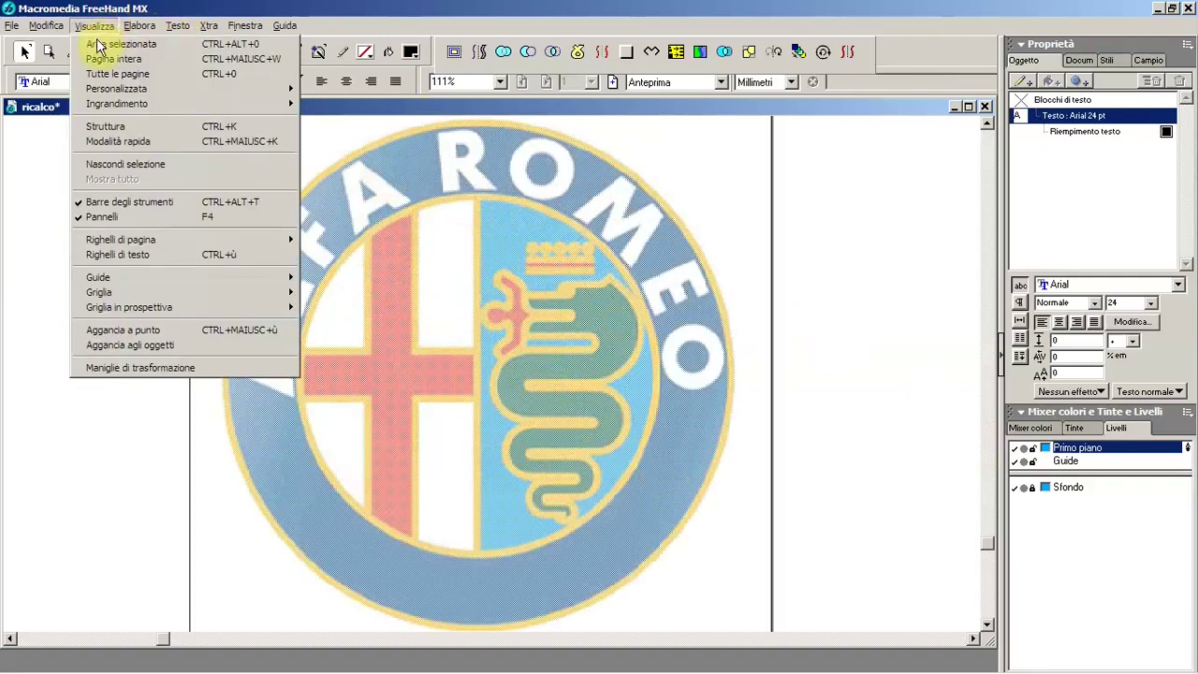
{"action": "mouse_move", "coordinate": [120, 240]}
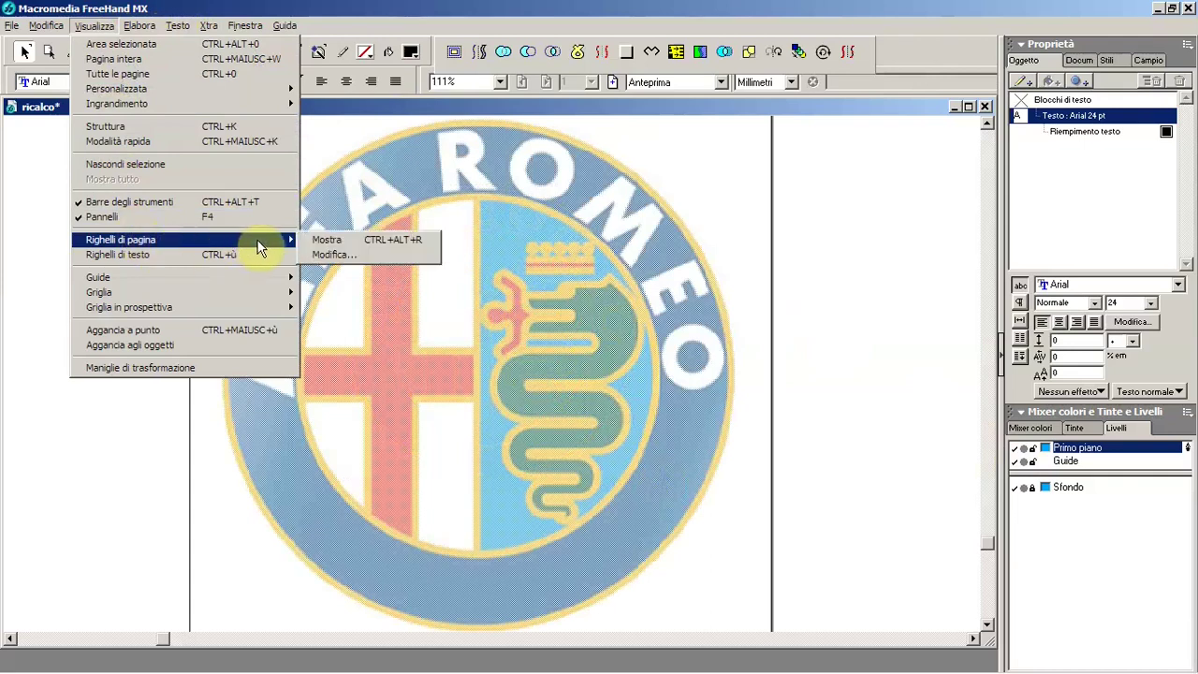
{"action": "left_click", "coordinate": [316, 241]}
{"action": "left_click_drag", "start_coordinate": [9, 245], "coordinate": [493, 242]}
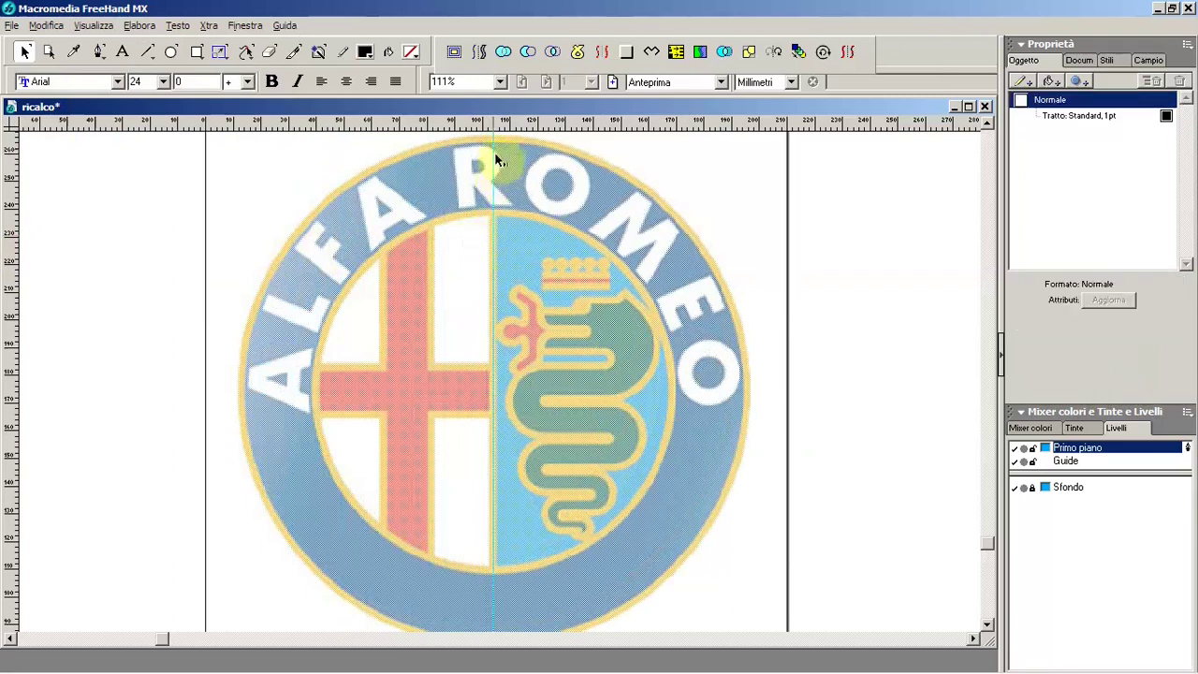
{"action": "left_click_drag", "start_coordinate": [501, 124], "coordinate": [454, 384]}
Step: Draw a circle from the guide intersection out to the logo's outer edge
{"action": "left_click", "coordinate": [170, 53]}
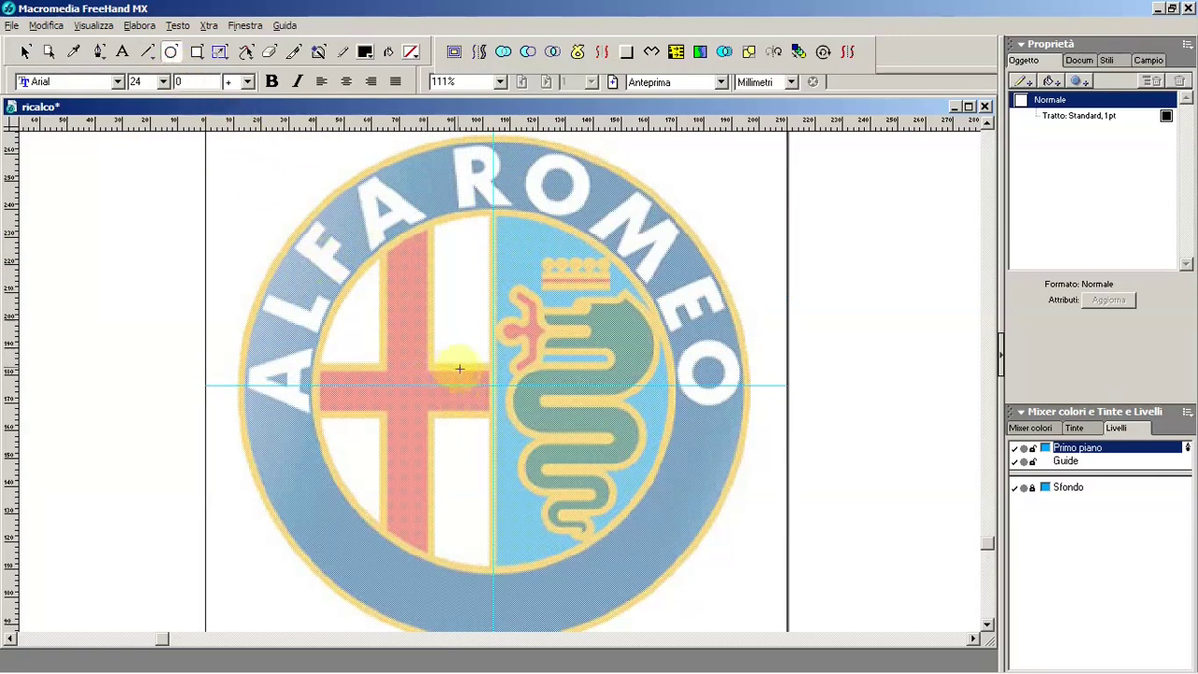
{"action": "left_click_drag", "start_coordinate": [492, 386], "coordinate": [698, 259]}
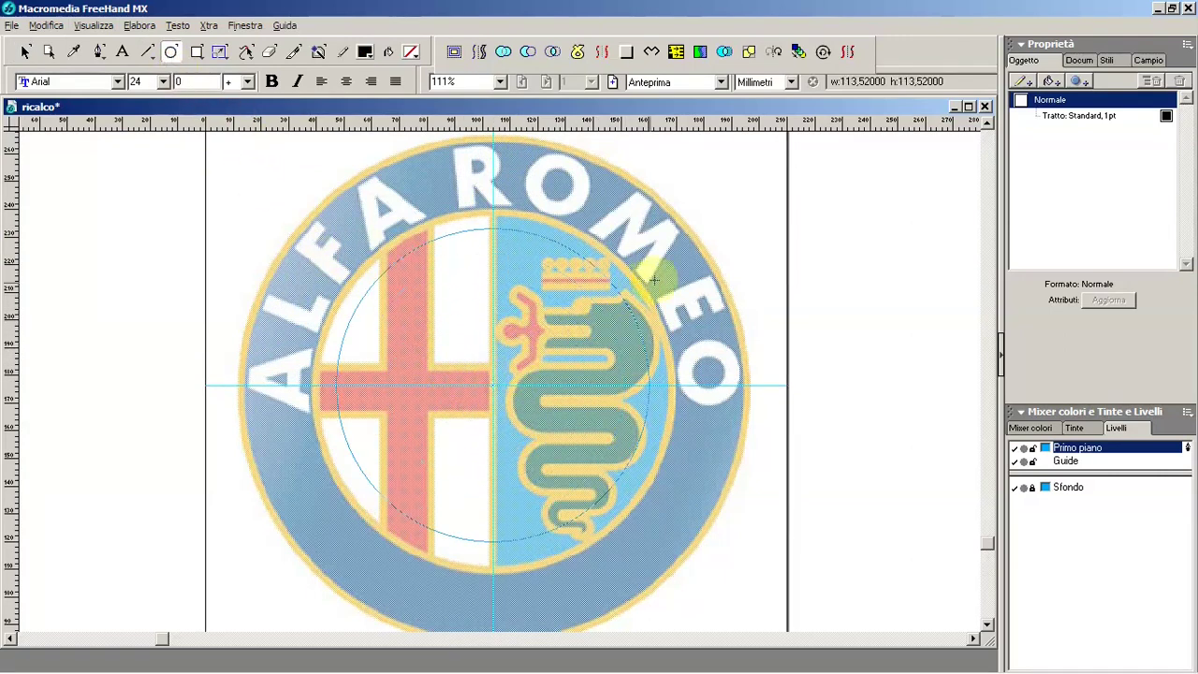
{"action": "left_click_drag", "start_coordinate": [699, 260], "coordinate": [748, 226]}
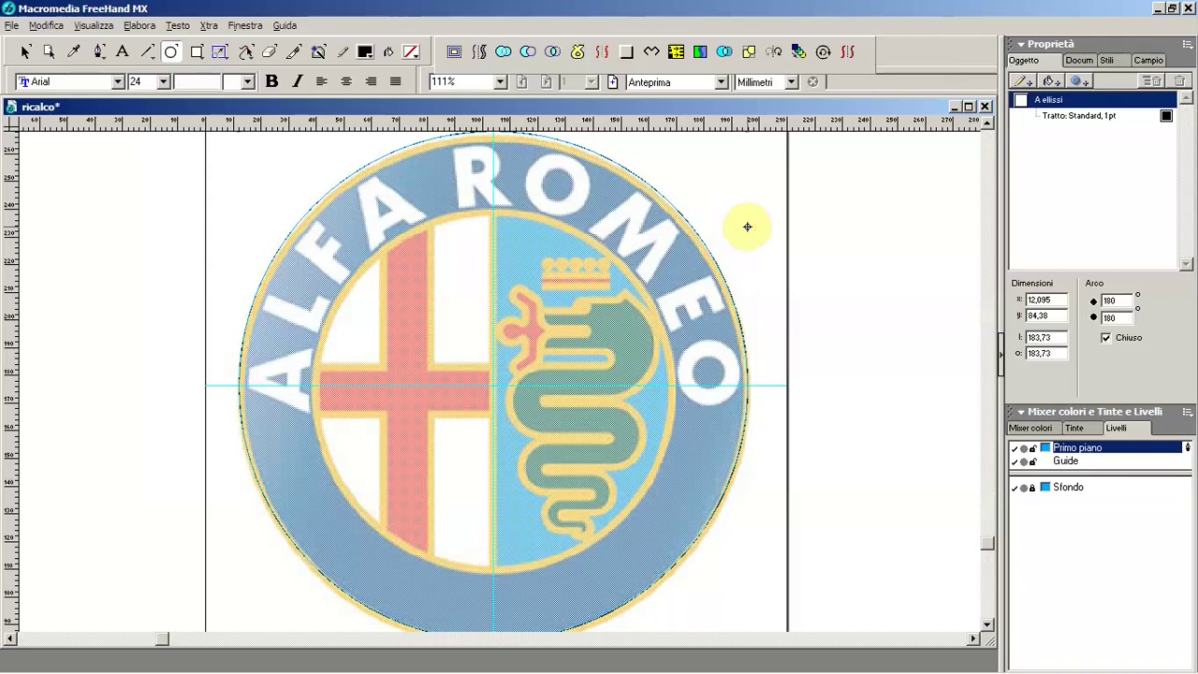
{"action": "key", "text": "Tab"}
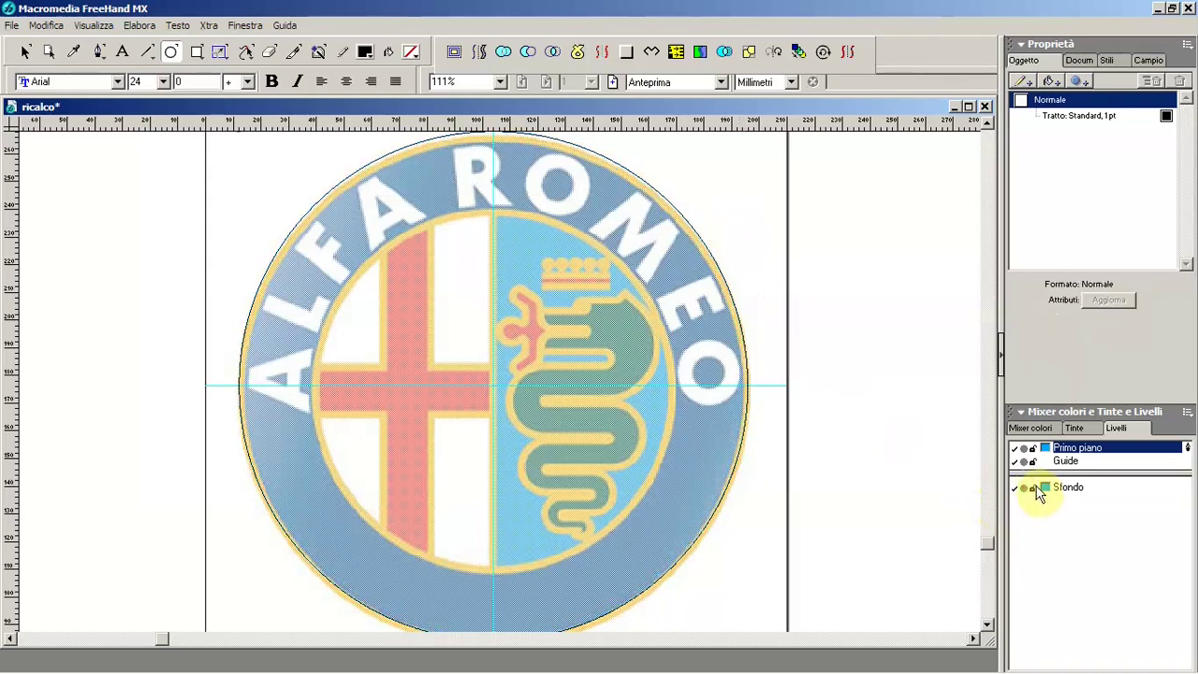
Step: Nudge the reference image left and up to match the circle, then relock Sfondo
{"action": "left_click_drag", "start_coordinate": [716, 389], "coordinate": [729, 371]}
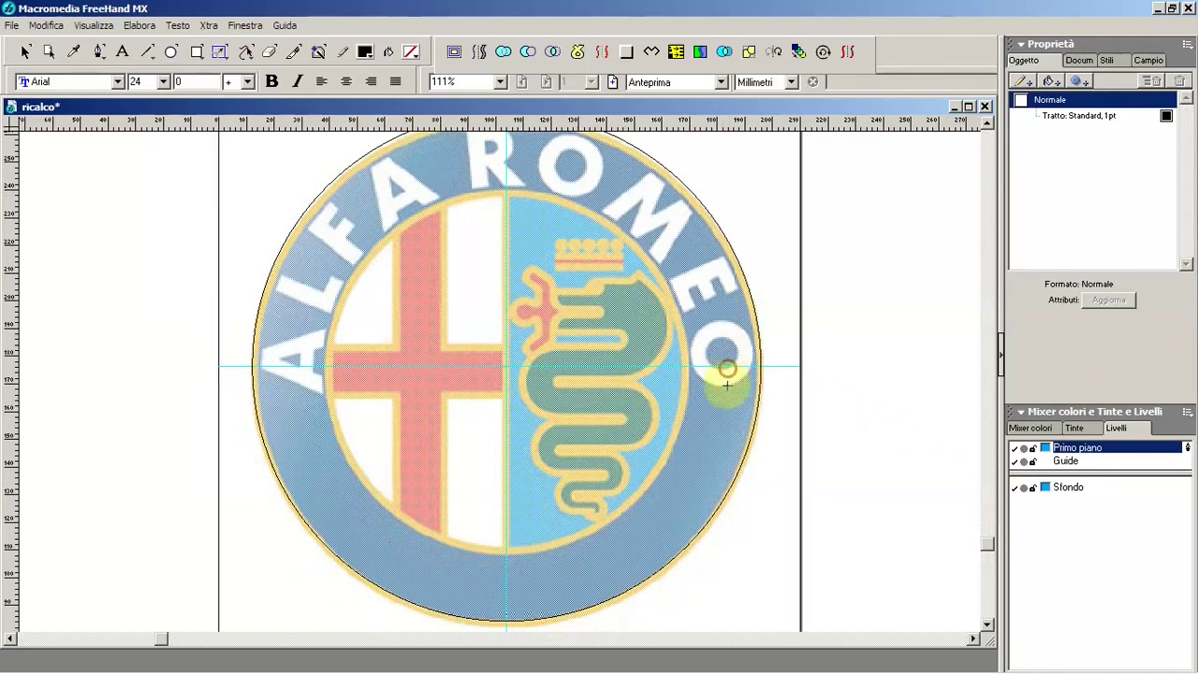
{"action": "left_click", "coordinate": [726, 401], "text": "ctrl"}
{"action": "key", "text": "ctrl+alt+0"}
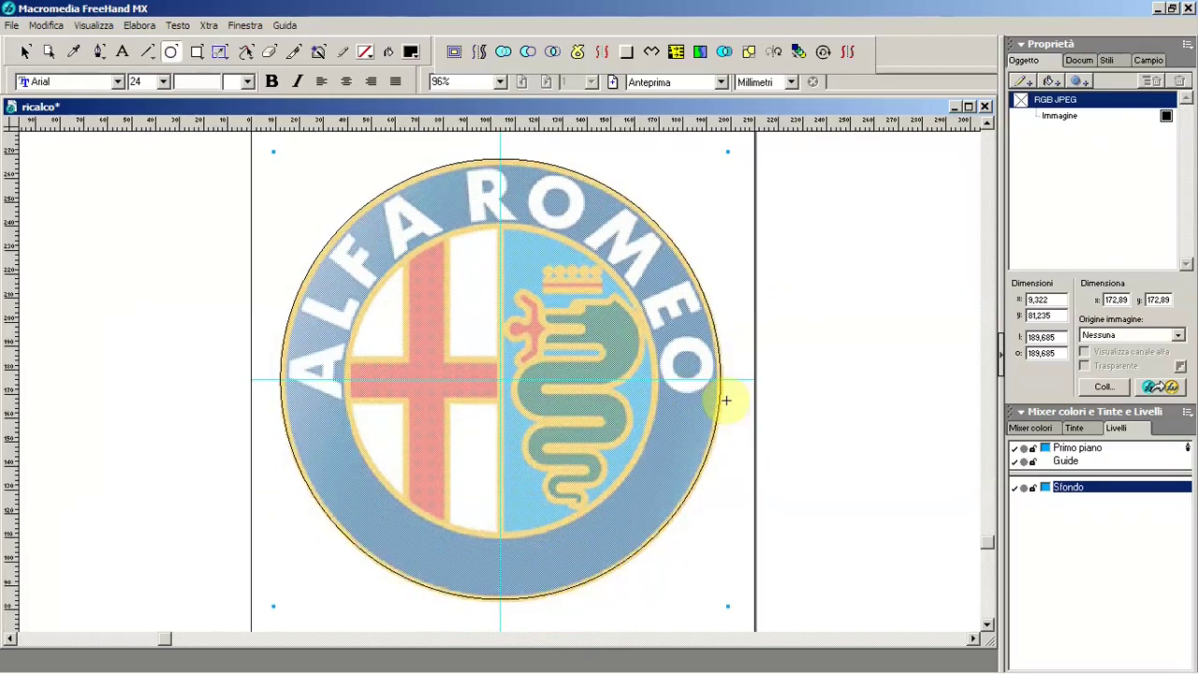
{"action": "key", "text": "Left"}
{"action": "key", "text": "Left"}
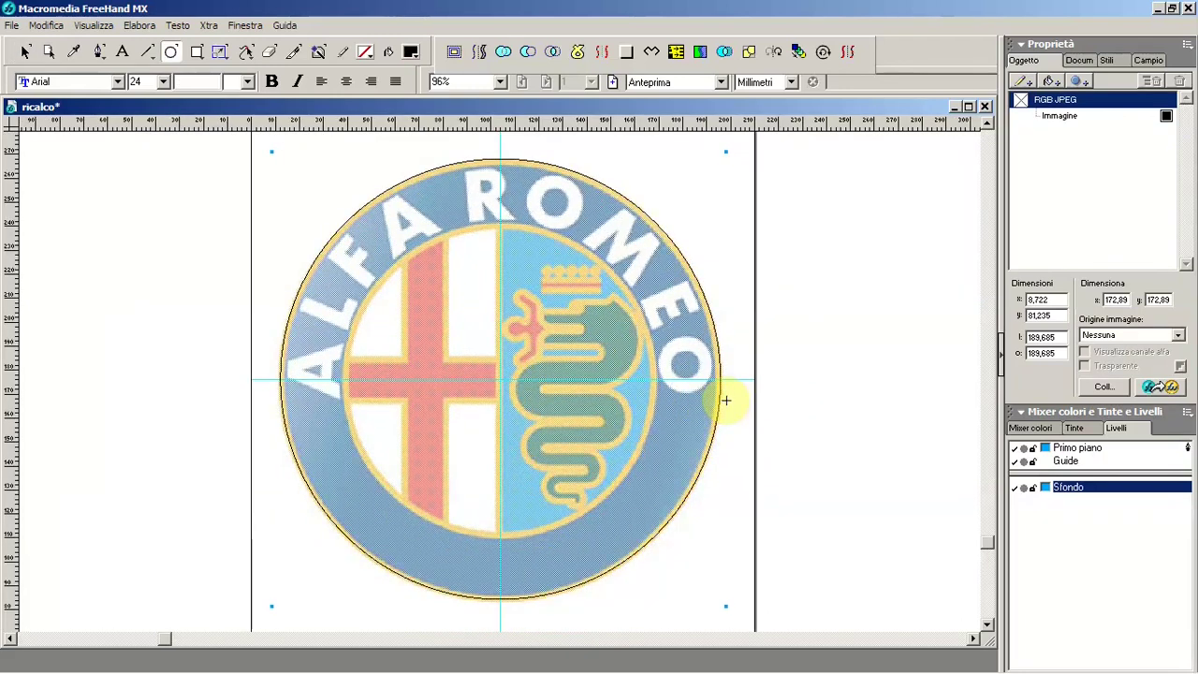
{"action": "key", "text": "Up"}
{"action": "key", "text": "Up"}
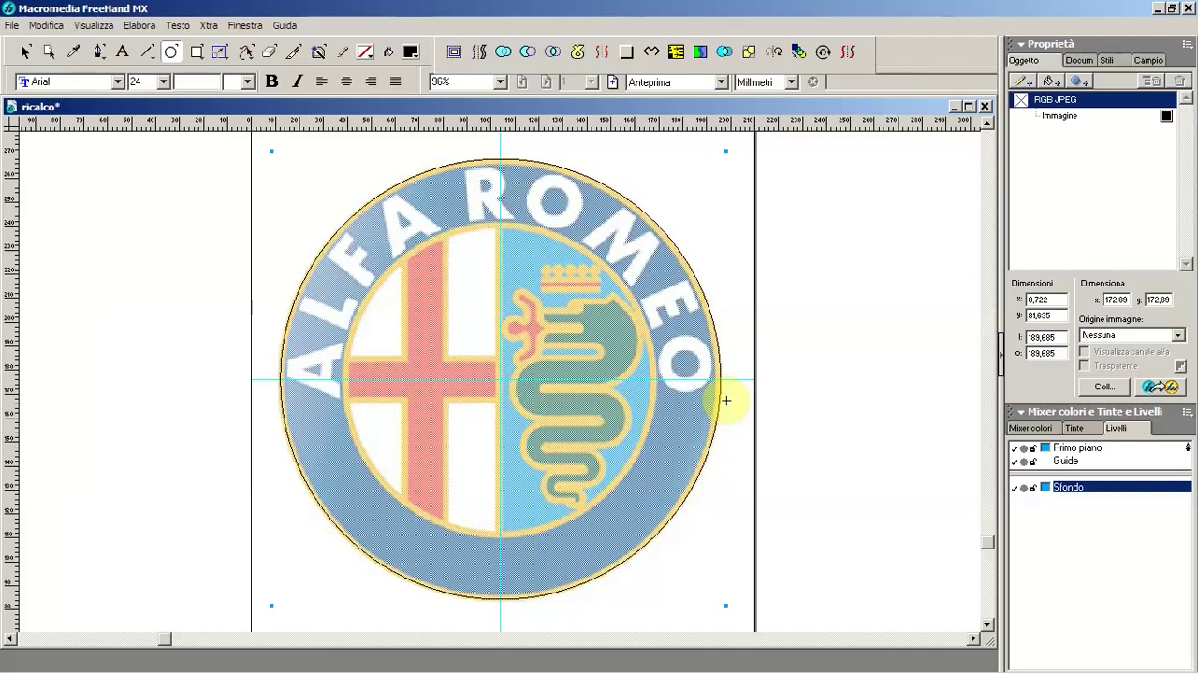
{"action": "left_click", "coordinate": [1032, 487]}
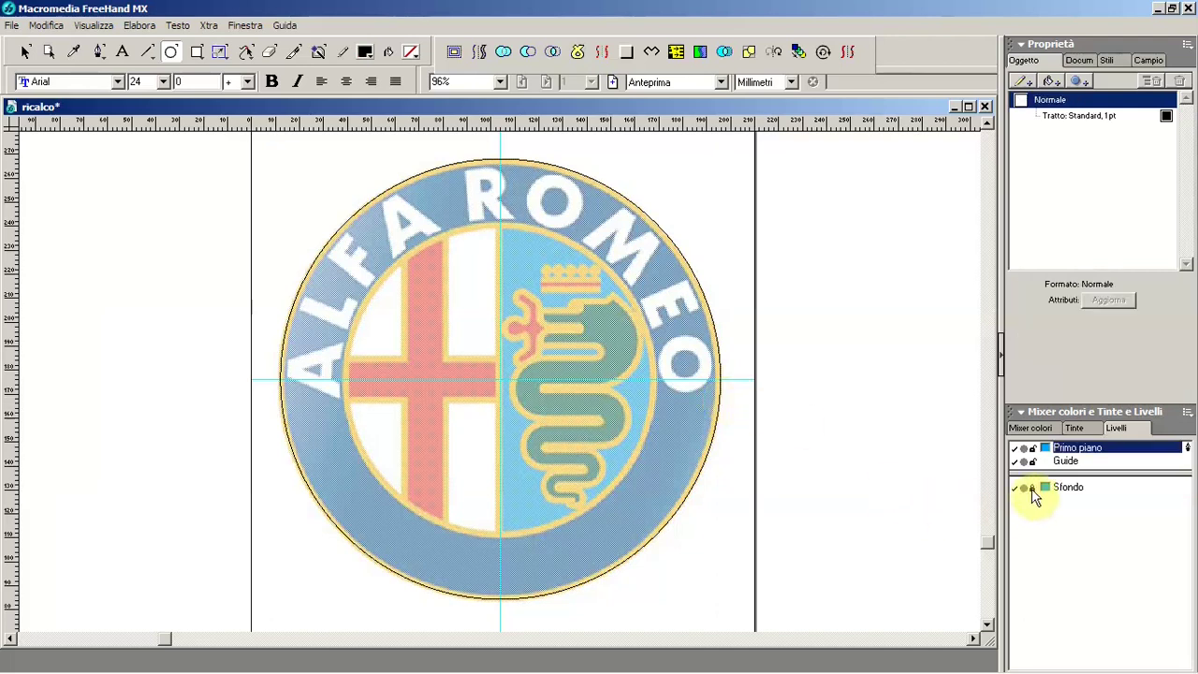
Step: Shrink the outer circle evenly about its centre to 181.65 mm
{"action": "key", "text": "v"}
{"action": "left_click", "coordinate": [596, 177]}
{"action": "left_click_drag", "start_coordinate": [717, 166], "coordinate": [715, 165]}
{"action": "key", "text": "e"}
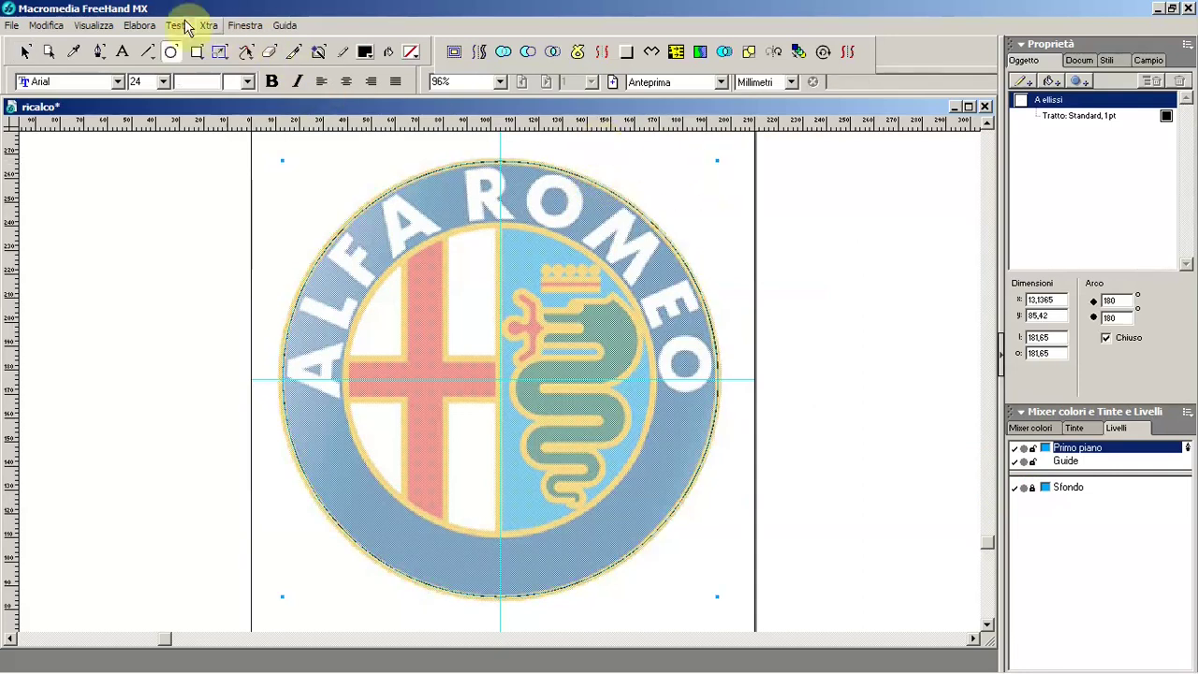
Step: Duplicate the outer circle and shrink the copy to the 127.92 mm inner ring
{"action": "left_click", "coordinate": [47, 26]}
{"action": "left_click", "coordinate": [58, 202]}
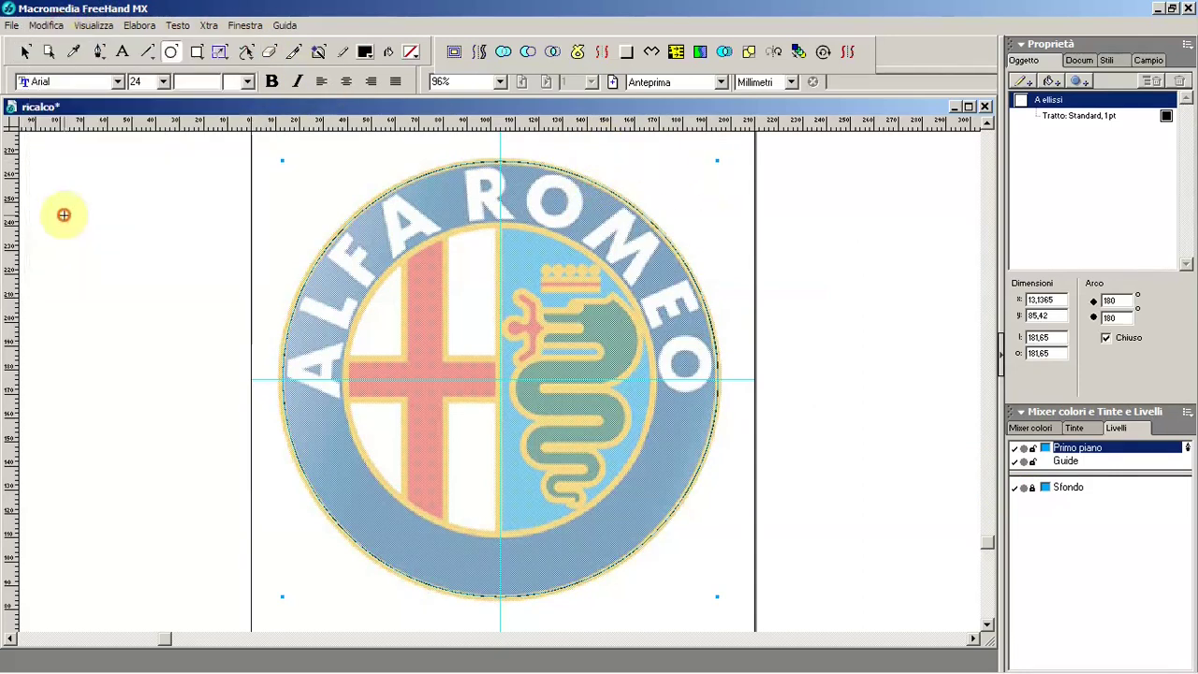
{"action": "left_click_drag", "start_coordinate": [717, 166], "coordinate": [654, 233]}
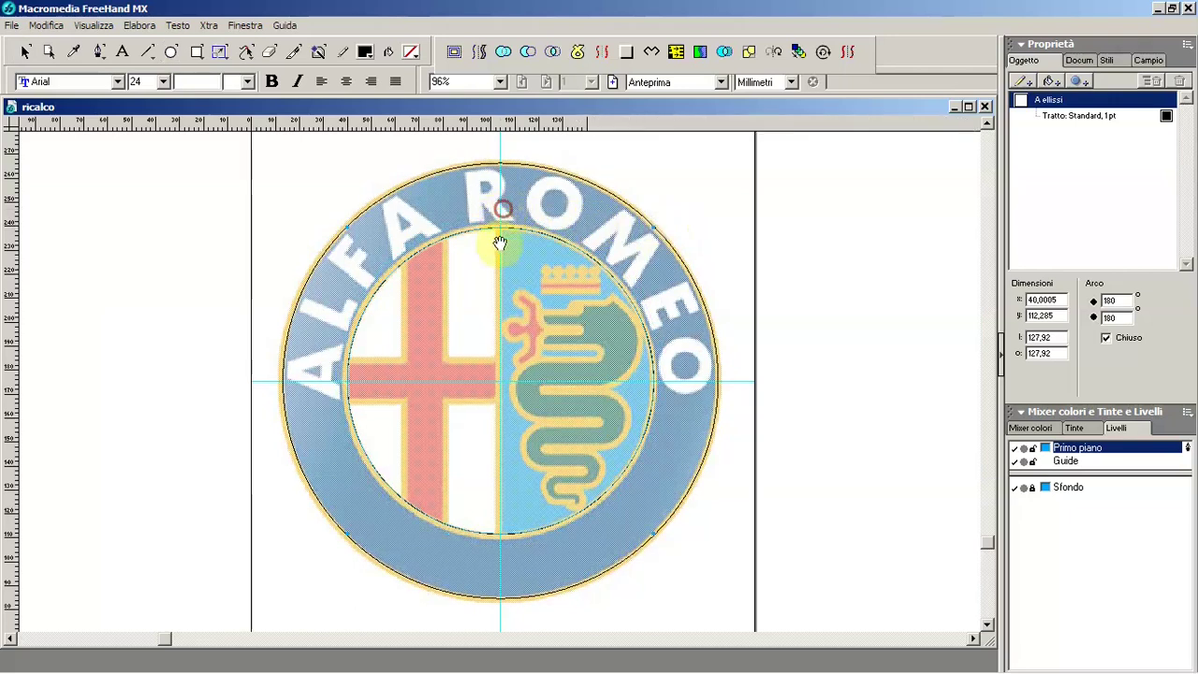
Step: Clone the inner circle in place
{"action": "left_click_drag", "start_coordinate": [501, 244], "coordinate": [489, 306]}
{"action": "left_click_drag", "start_coordinate": [481, 397], "coordinate": [468, 404]}
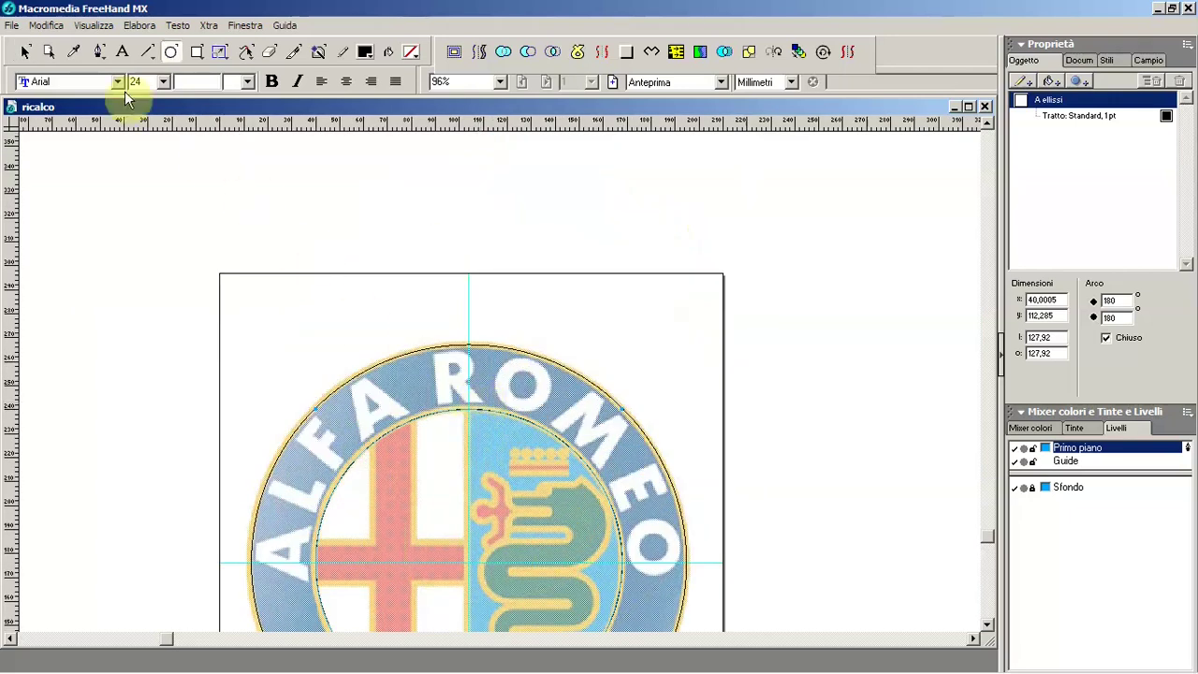
{"action": "left_click", "coordinate": [47, 26]}
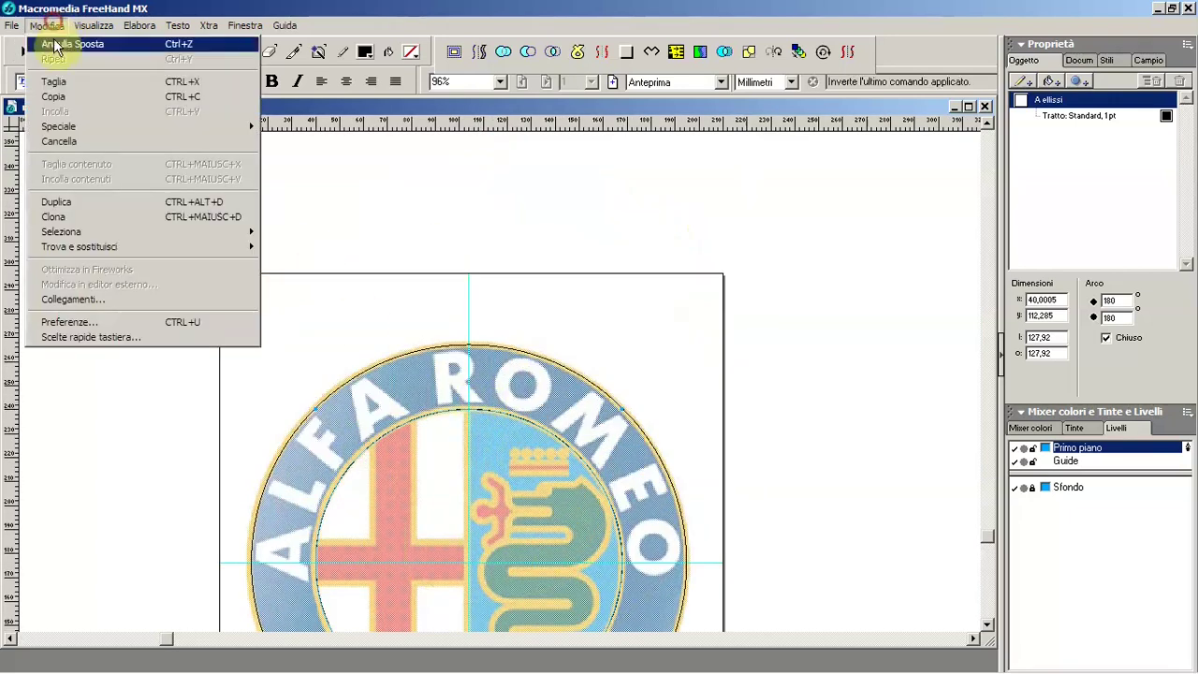
{"action": "left_click", "coordinate": [69, 217]}
Step: Type the text ALFA ROMEO above the page
{"action": "left_click", "coordinate": [121, 52]}
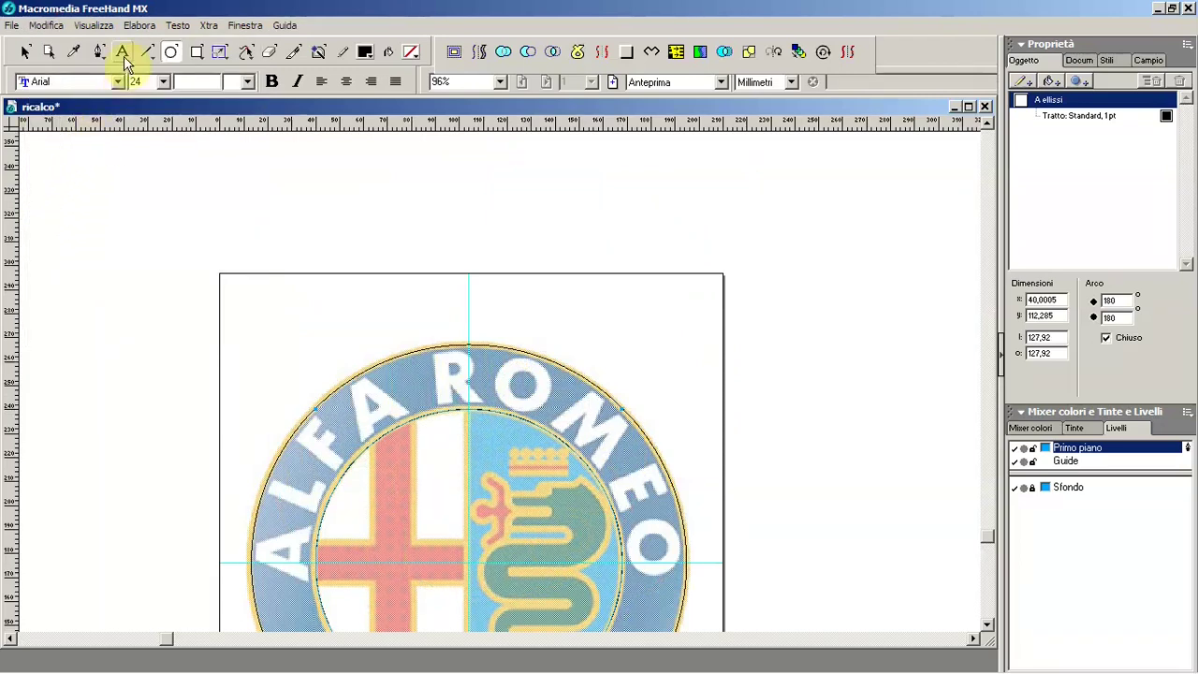
{"action": "left_click", "coordinate": [476, 258]}
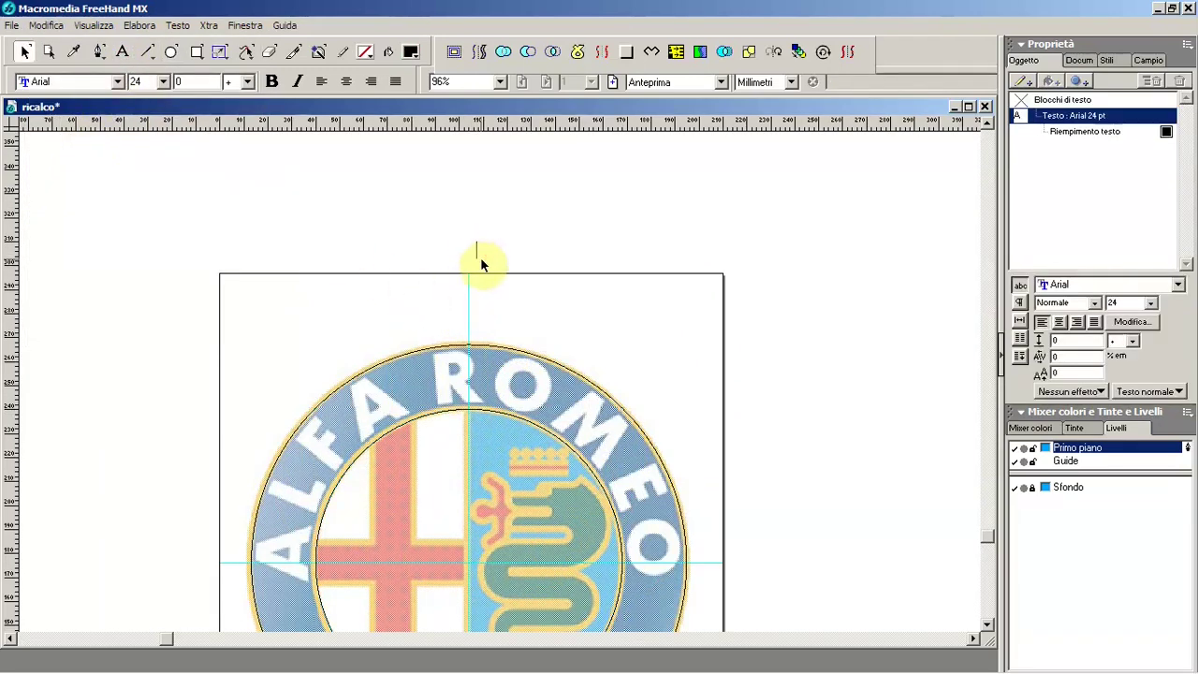
{"action": "type", "text": "ALFA ROMEO"}
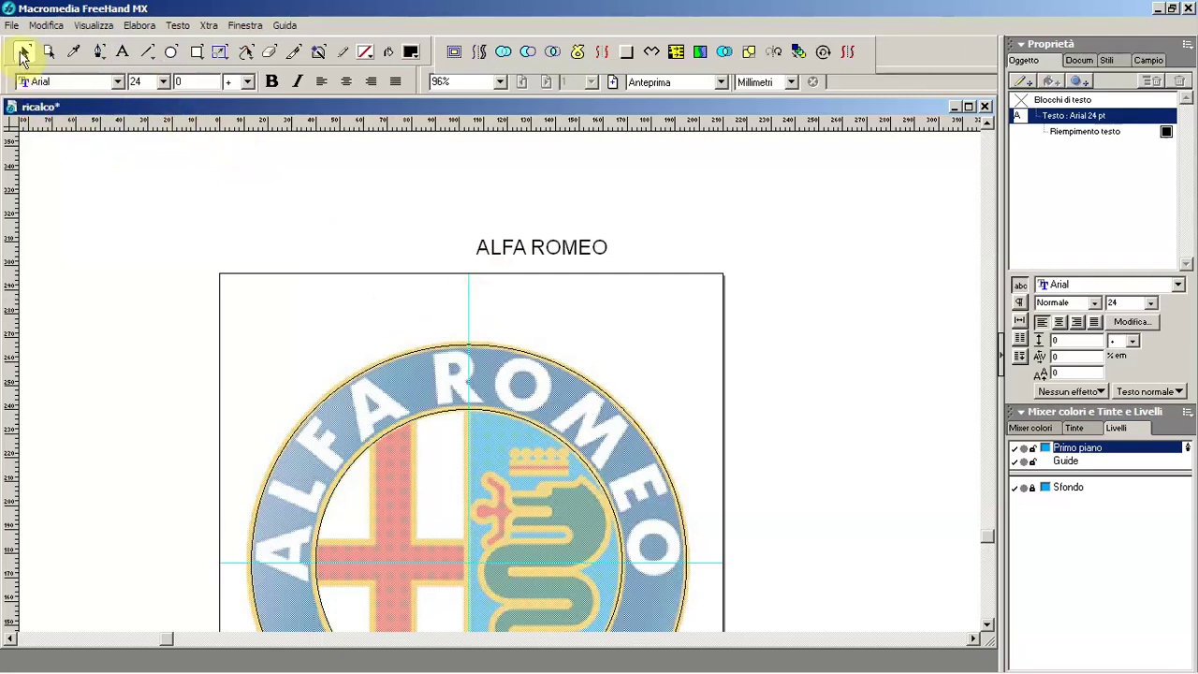
Step: Set ALFA ROMEO in bold Futura Md BT
{"action": "left_click", "coordinate": [542, 249]}
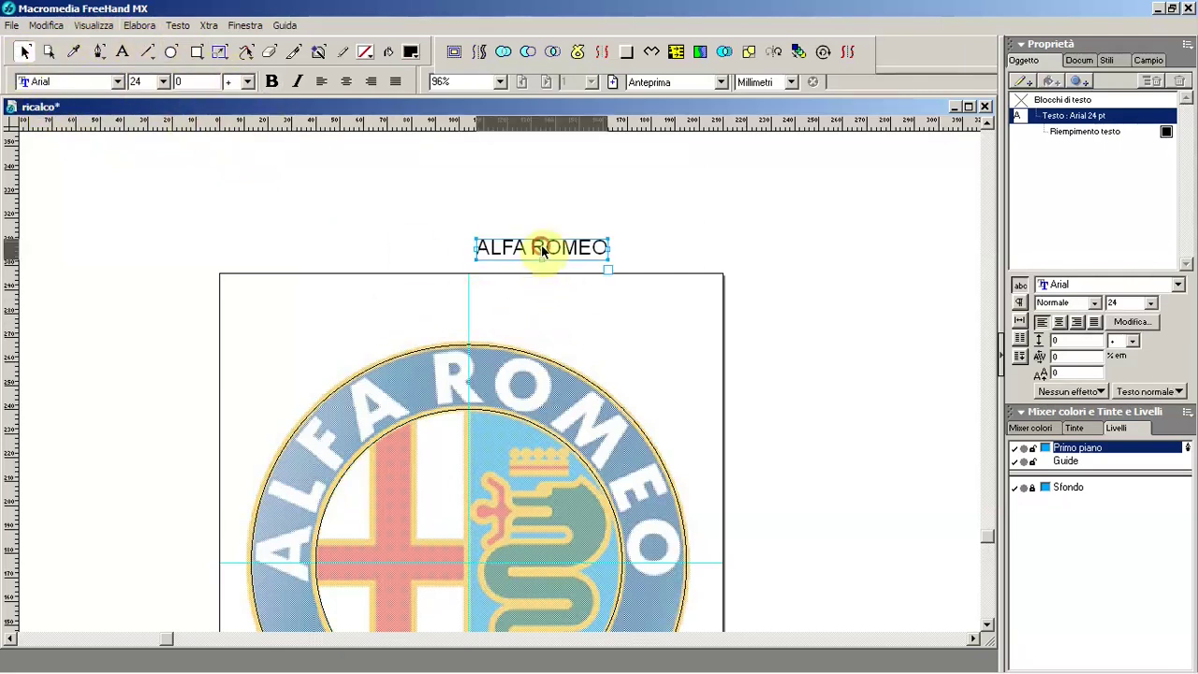
{"action": "left_click", "coordinate": [119, 82]}
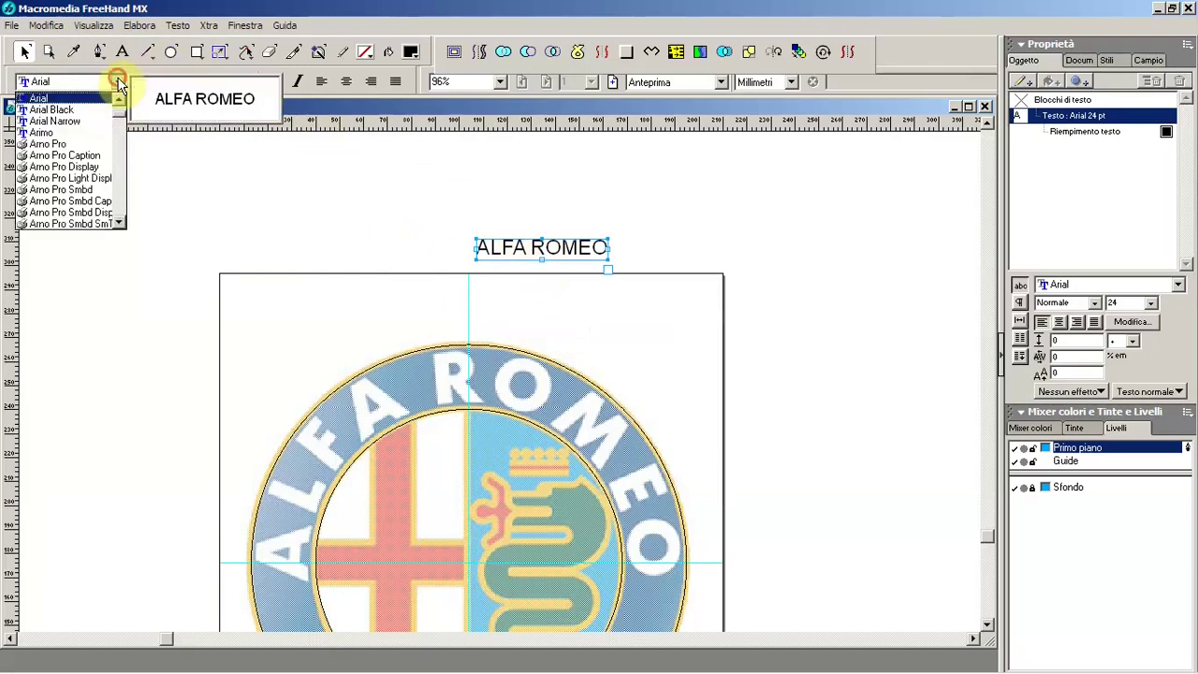
{"action": "scroll", "coordinate": [119, 196], "scroll_direction": "down", "scroll_amount": 5}
{"action": "scroll", "coordinate": [119, 196], "scroll_direction": "down", "scroll_amount": 5}
{"action": "scroll", "coordinate": [119, 200], "scroll_direction": "down", "scroll_amount": 5}
{"action": "left_click", "coordinate": [119, 200]}
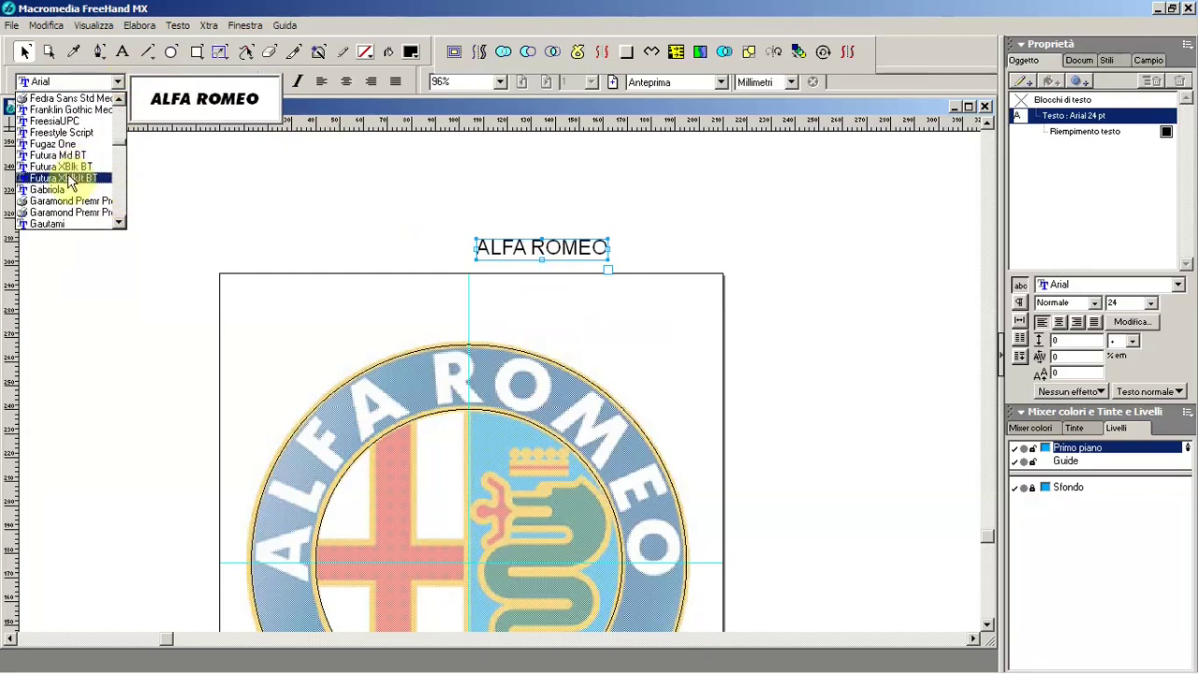
{"action": "left_click", "coordinate": [68, 157]}
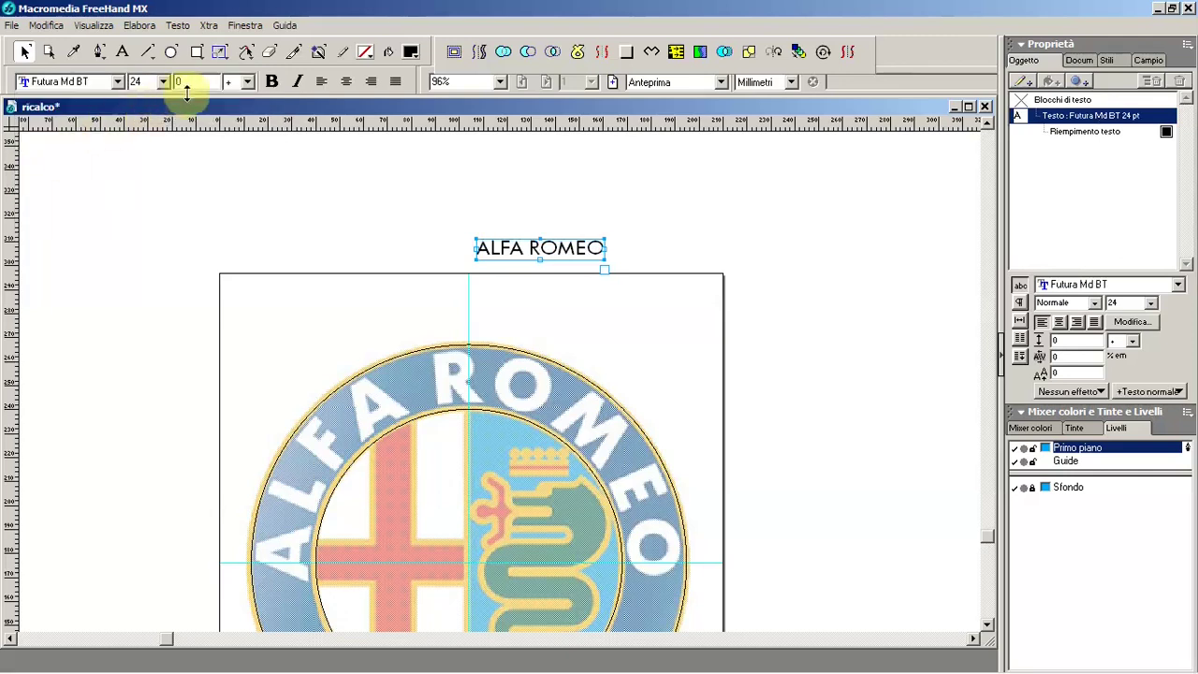
{"action": "left_click", "coordinate": [270, 82]}
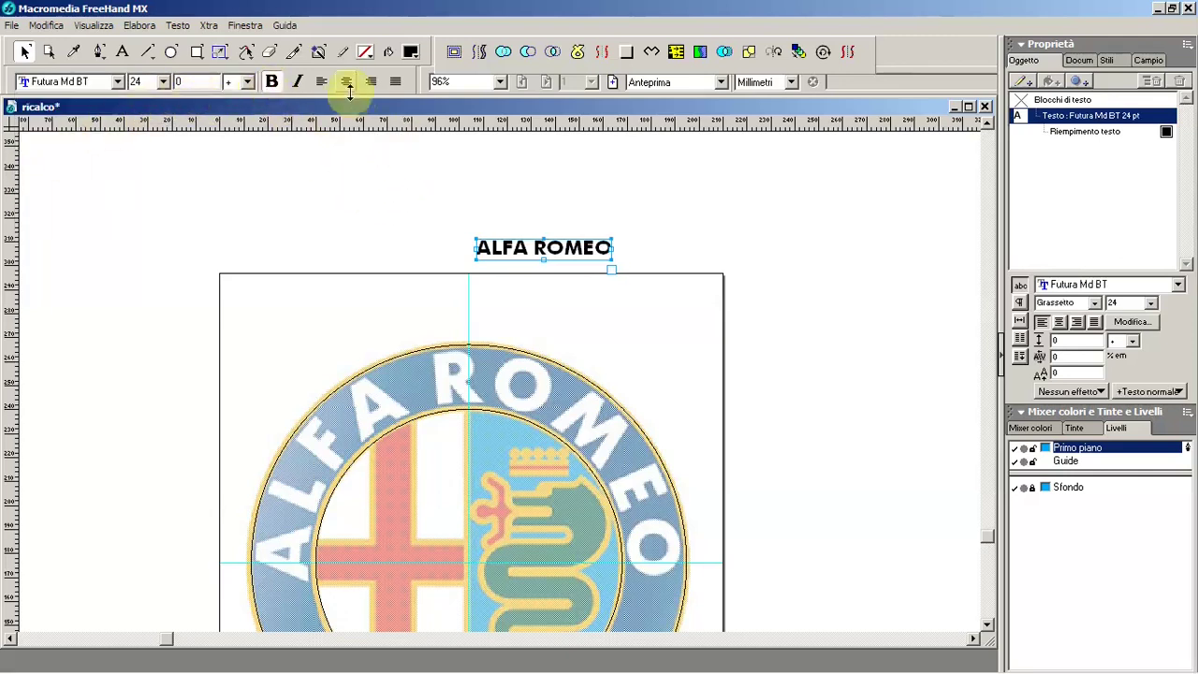
Step: Enlarge ALFA ROMEO to 65.62 pt, widen its spacing, and select it with the ring circle
{"action": "left_click_drag", "start_coordinate": [477, 262], "coordinate": [243, 295]}
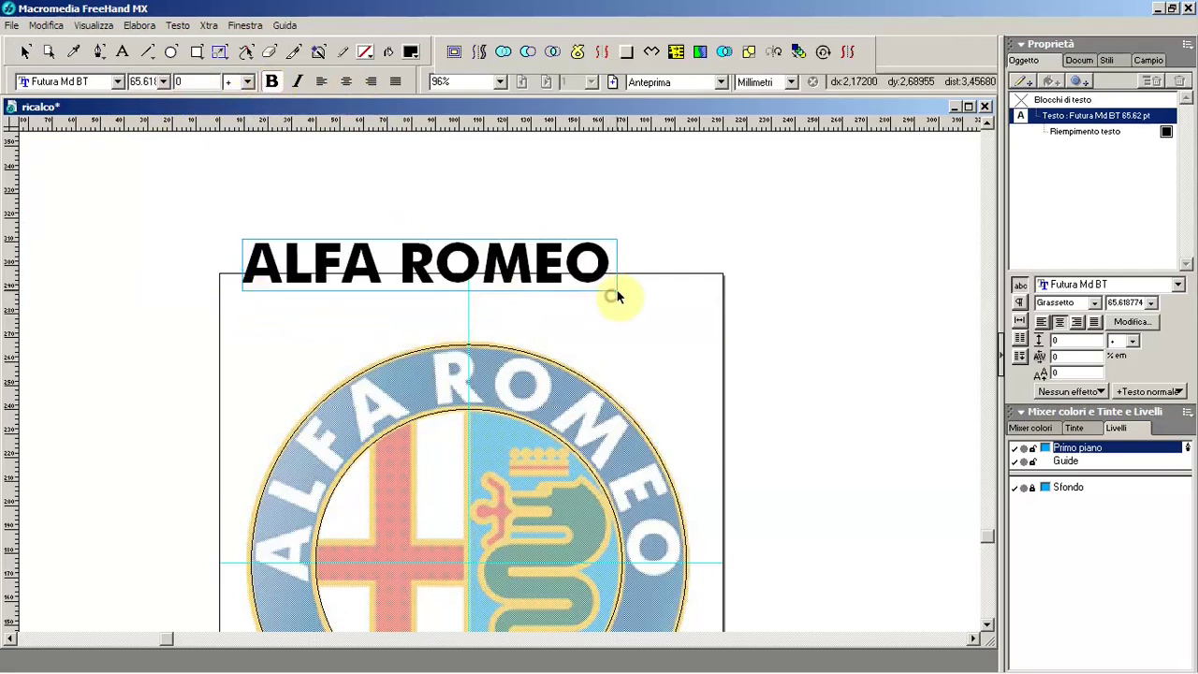
{"action": "left_click_drag", "start_coordinate": [613, 294], "coordinate": [511, 209]}
{"action": "left_click_drag", "start_coordinate": [559, 149], "coordinate": [565, 167]}
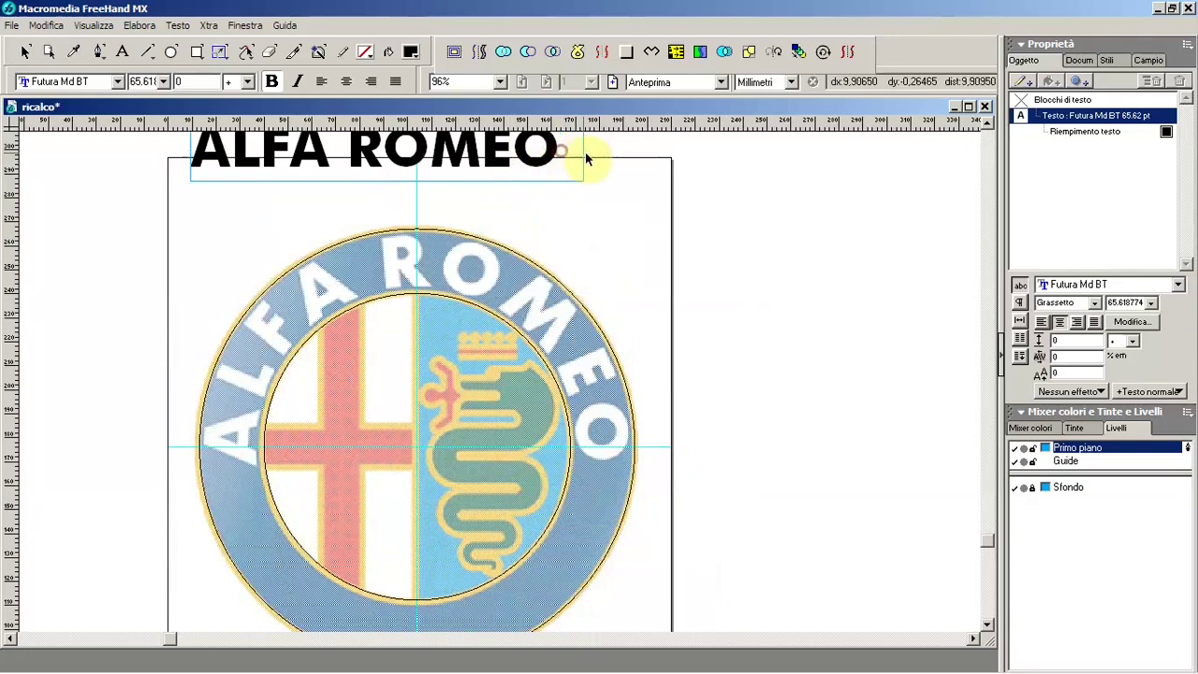
{"action": "left_click", "coordinate": [464, 301], "text": "shift"}
{"action": "left_click", "coordinate": [178, 25]}
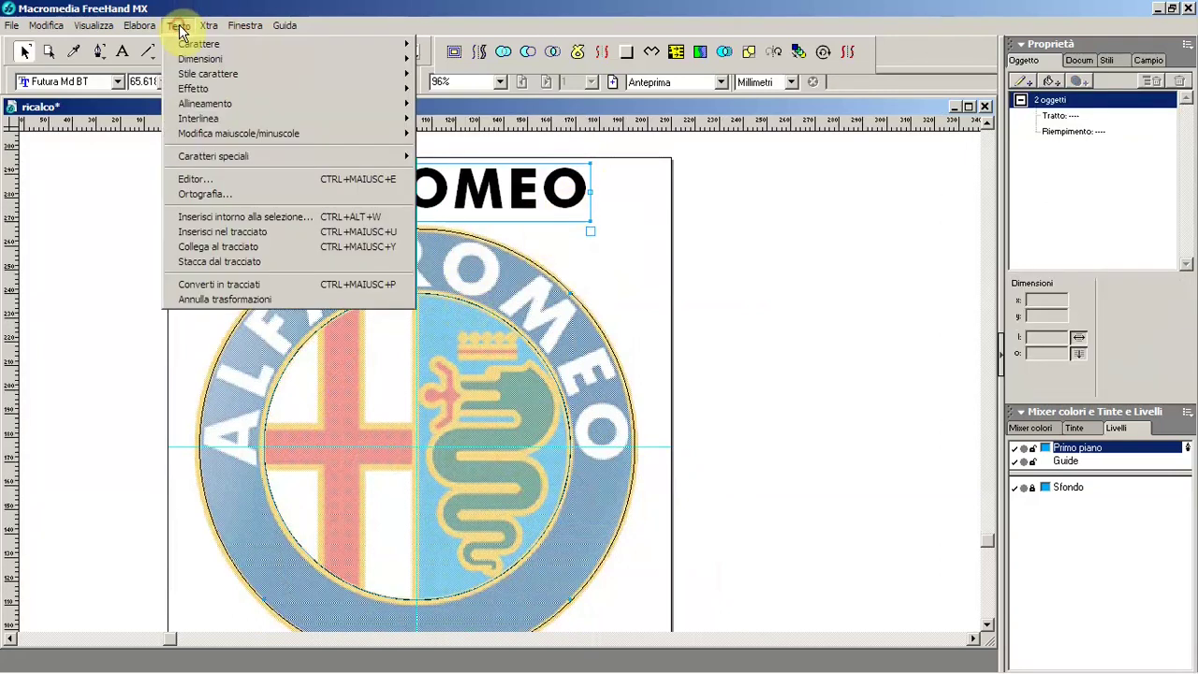
Step: Wrap ALFA ROMEO onto the circle at 85 pt, aligned by its baseline
{"action": "left_click", "coordinate": [207, 232]}
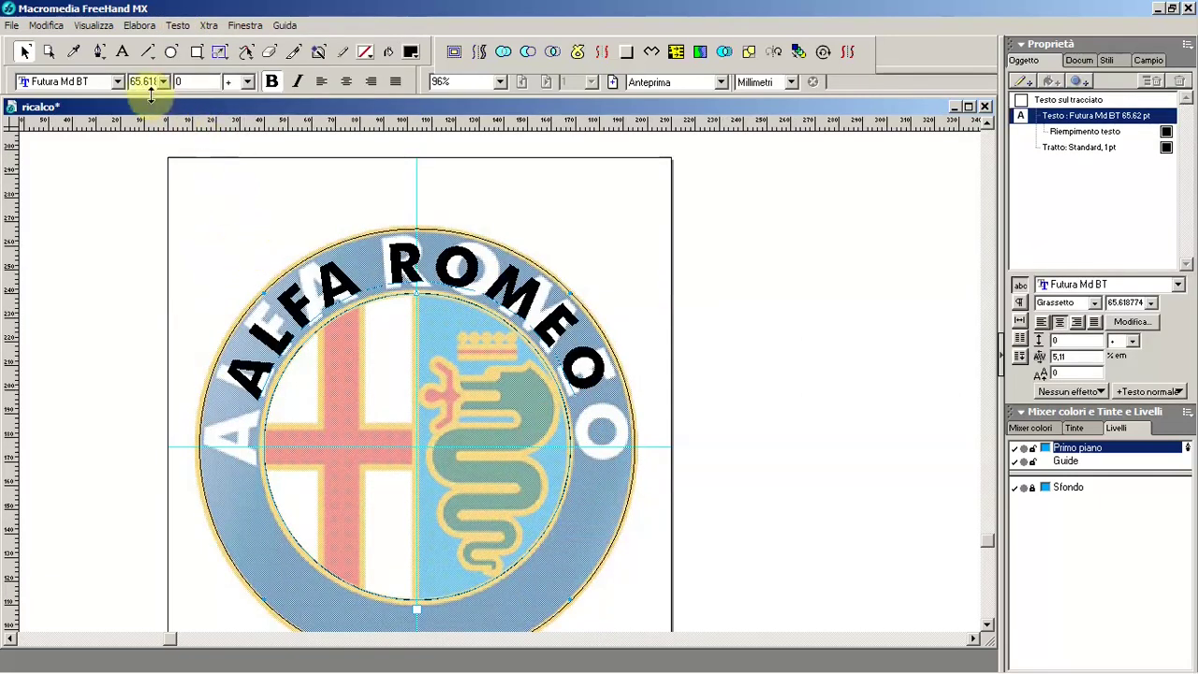
{"action": "type", "text": "85"}
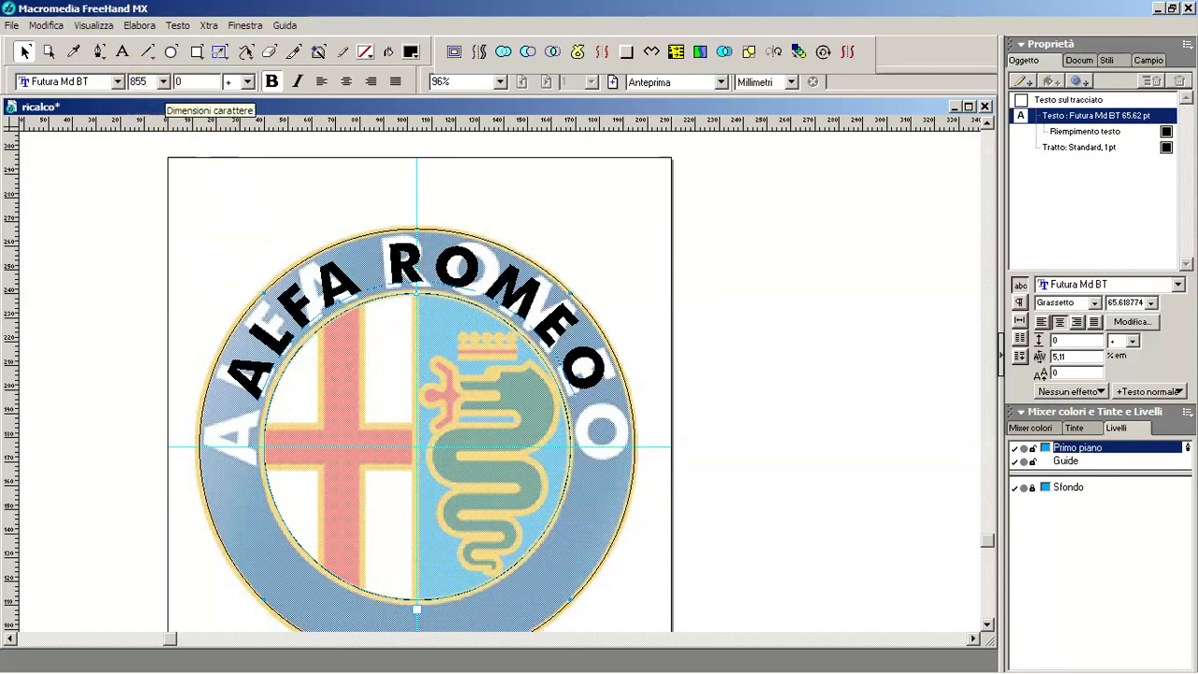
{"action": "key", "text": "Return"}
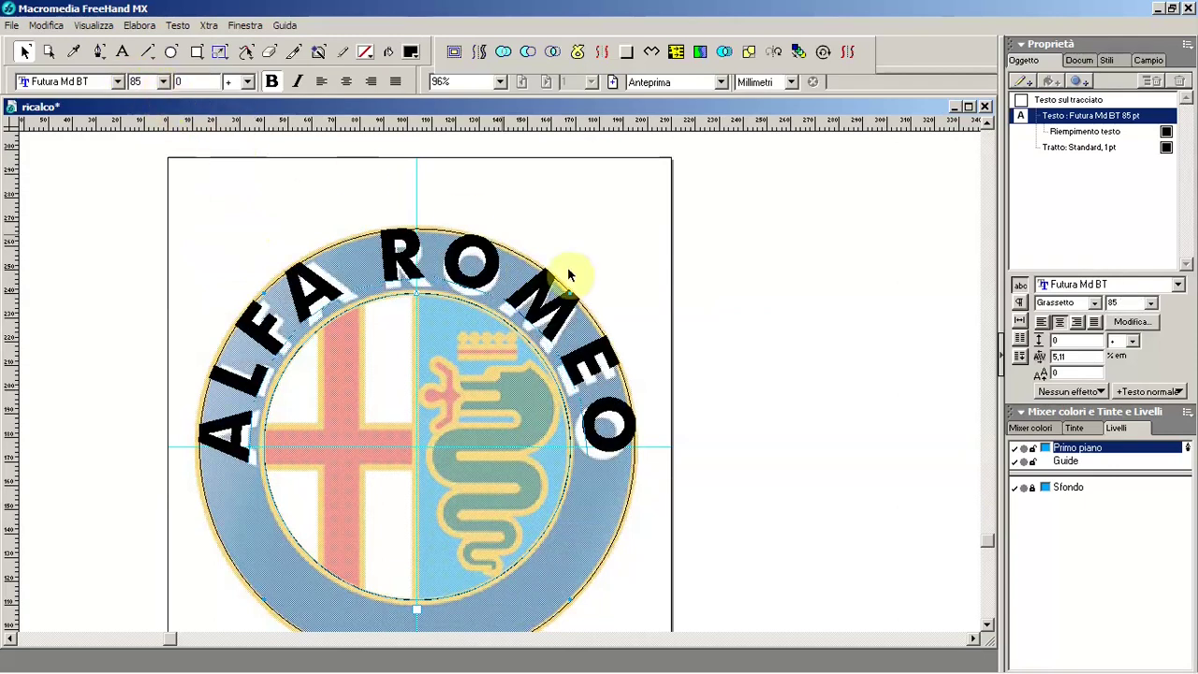
{"action": "left_click", "coordinate": [1056, 102]}
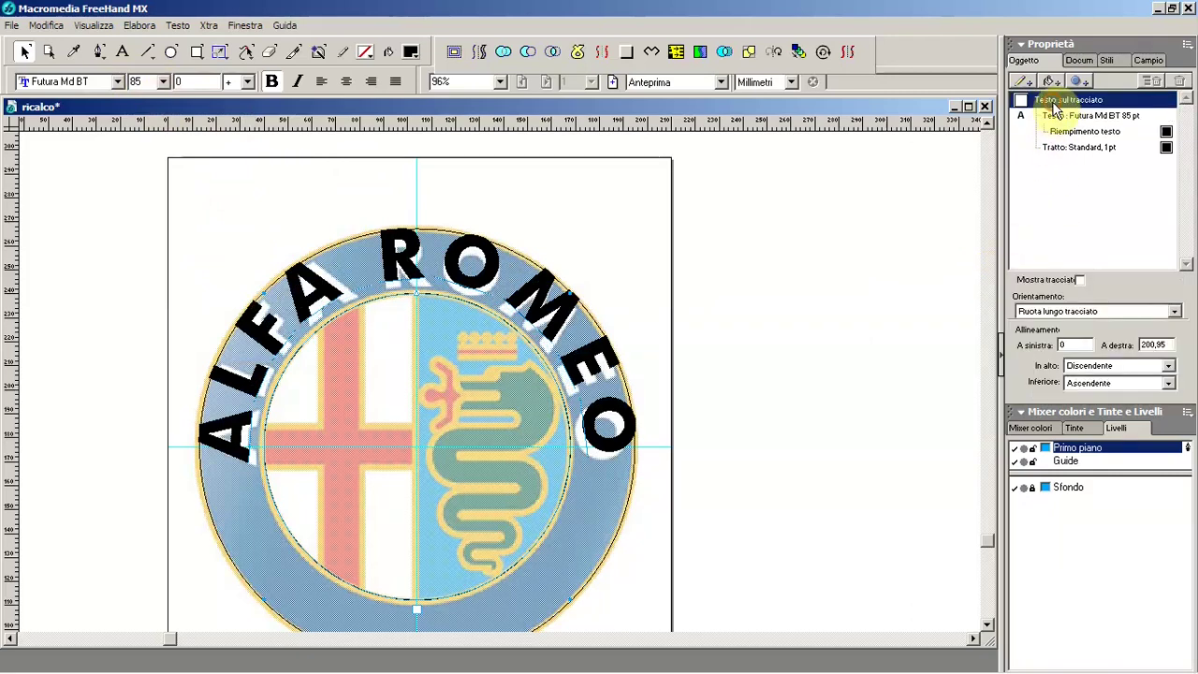
{"action": "left_click", "coordinate": [1083, 371]}
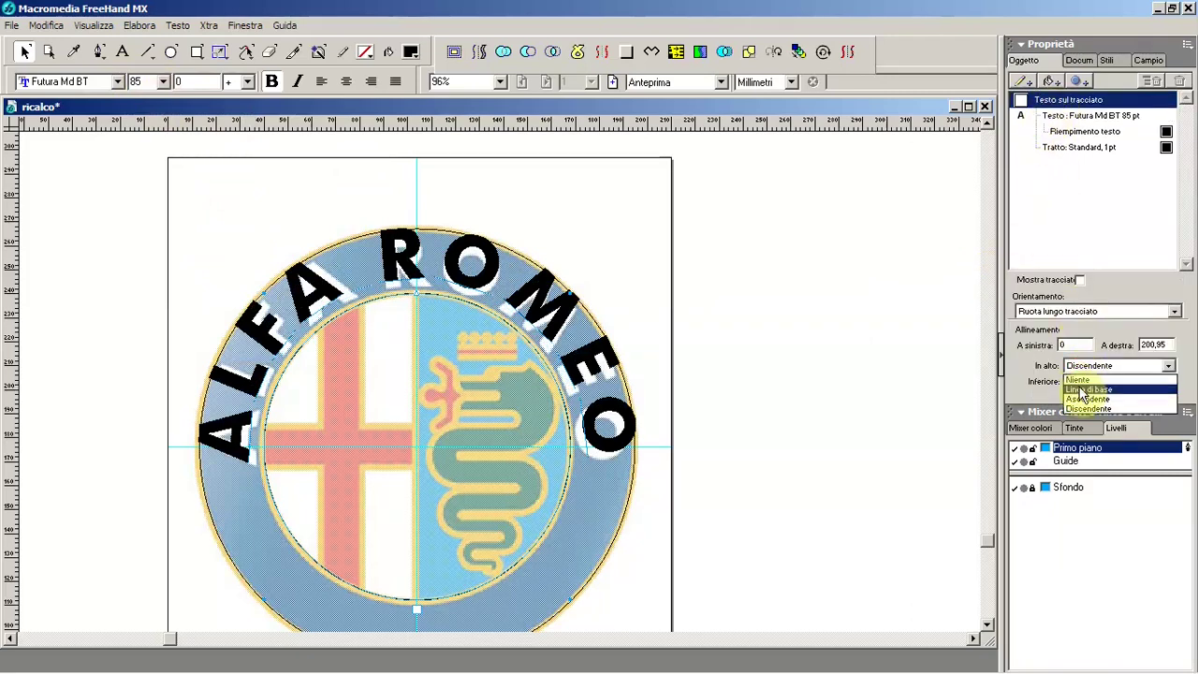
{"action": "left_click", "coordinate": [1078, 387]}
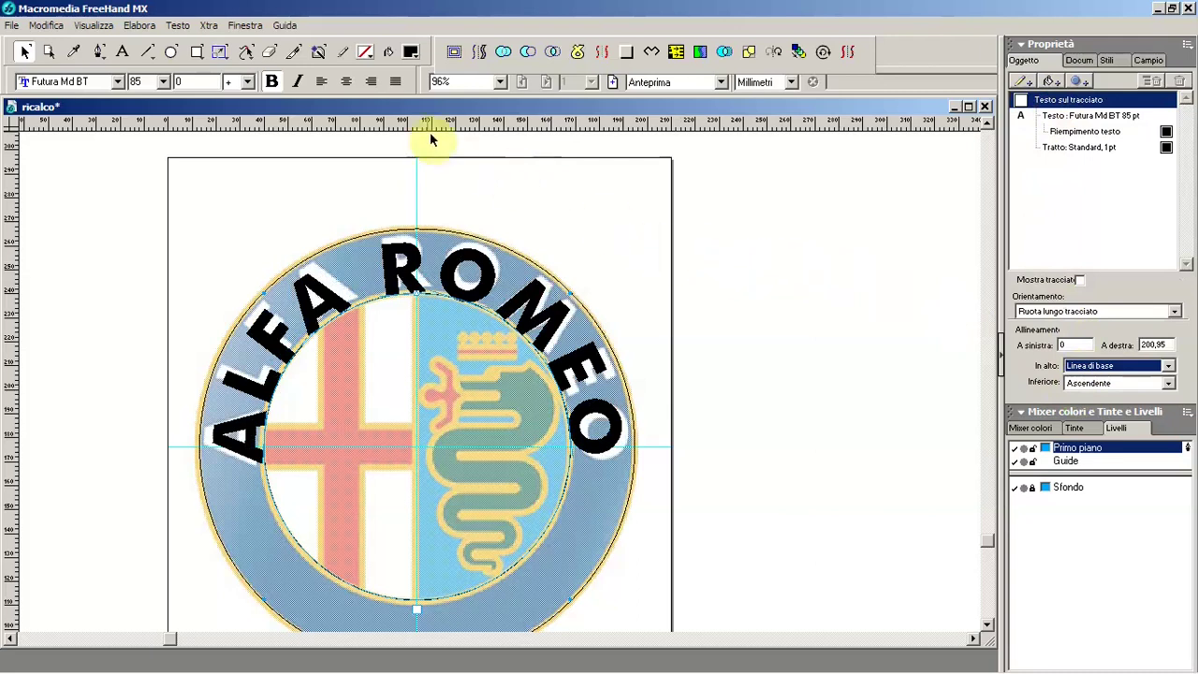
Step: Group the curved text with its circle and scale it up to fit the reference
{"action": "left_click", "coordinate": [149, 26]}
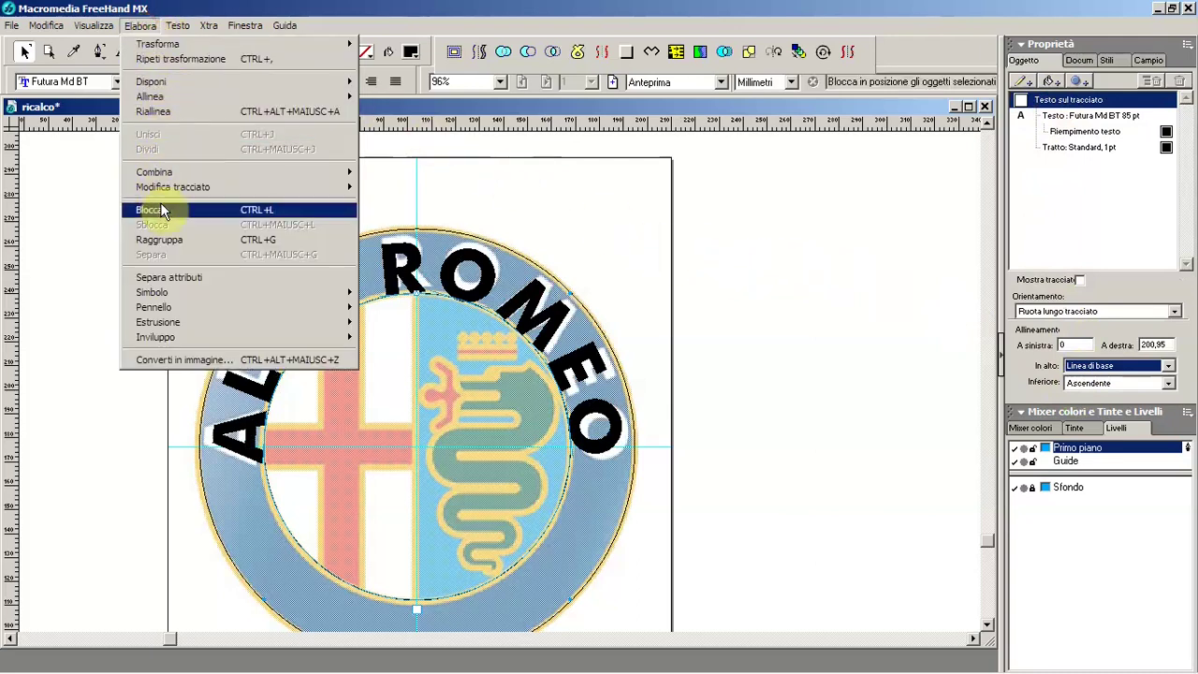
{"action": "left_click", "coordinate": [178, 243]}
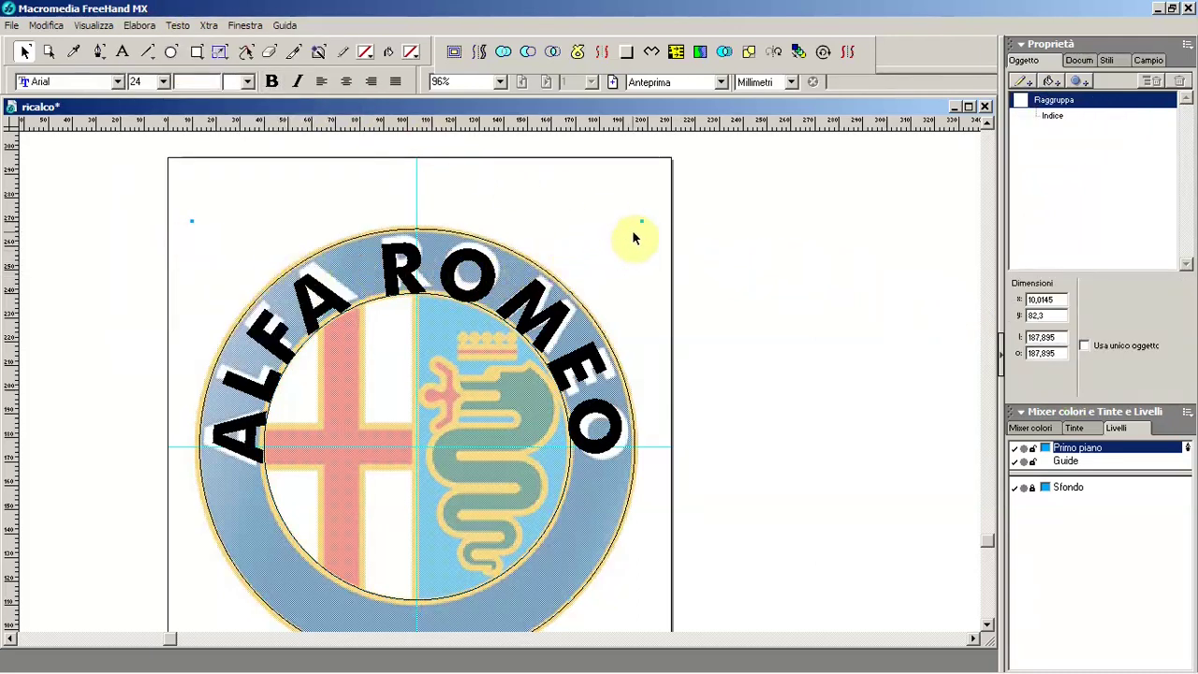
{"action": "left_click_drag", "start_coordinate": [642, 226], "coordinate": [652, 227]}
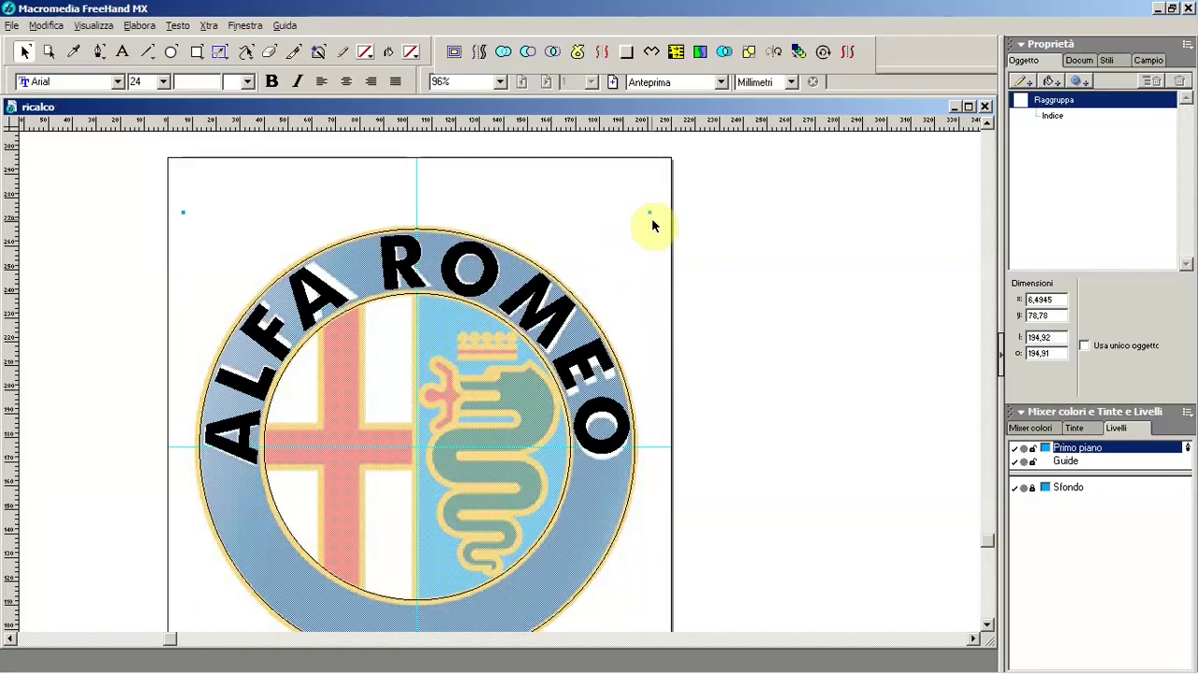
Step: Ungroup the curved text and set it to 85 pt
{"action": "left_click", "coordinate": [141, 25]}
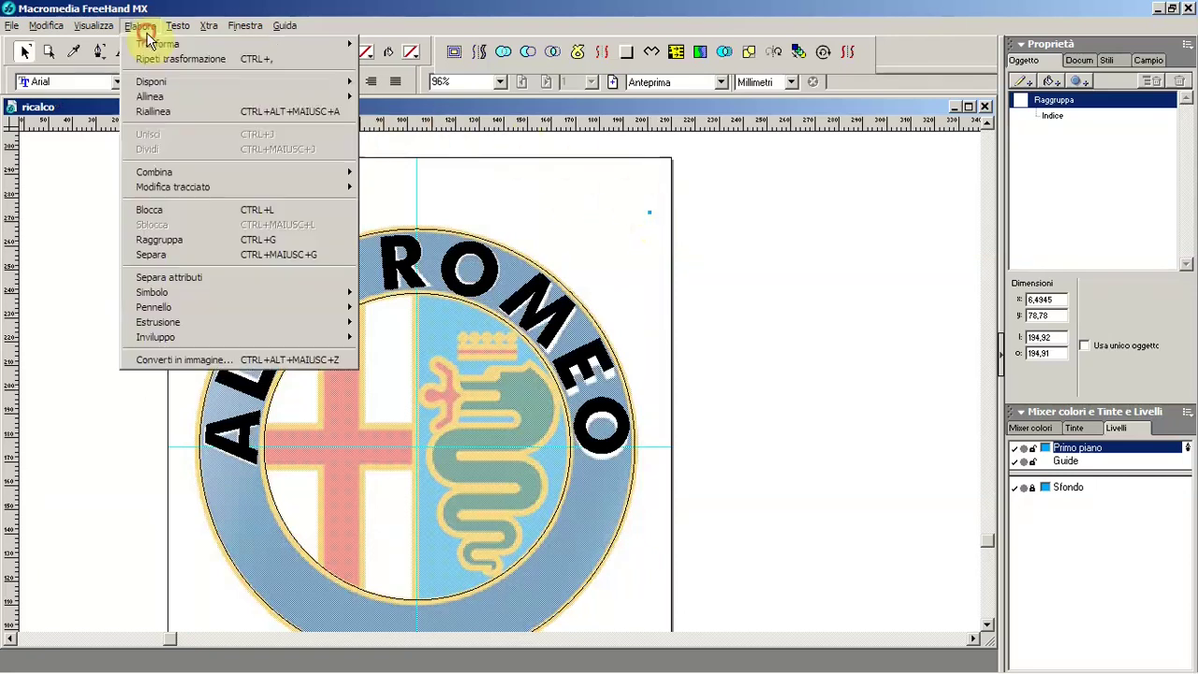
{"action": "left_click", "coordinate": [177, 251]}
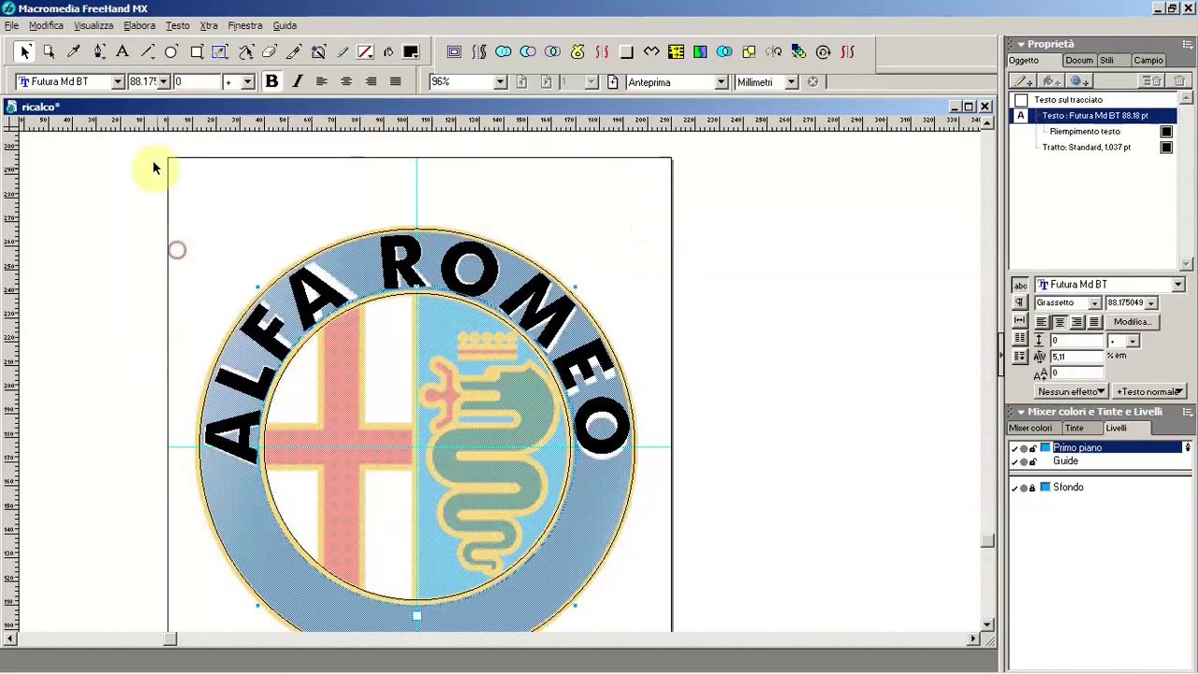
{"action": "type", "text": "85"}
{"action": "key", "text": "Return"}
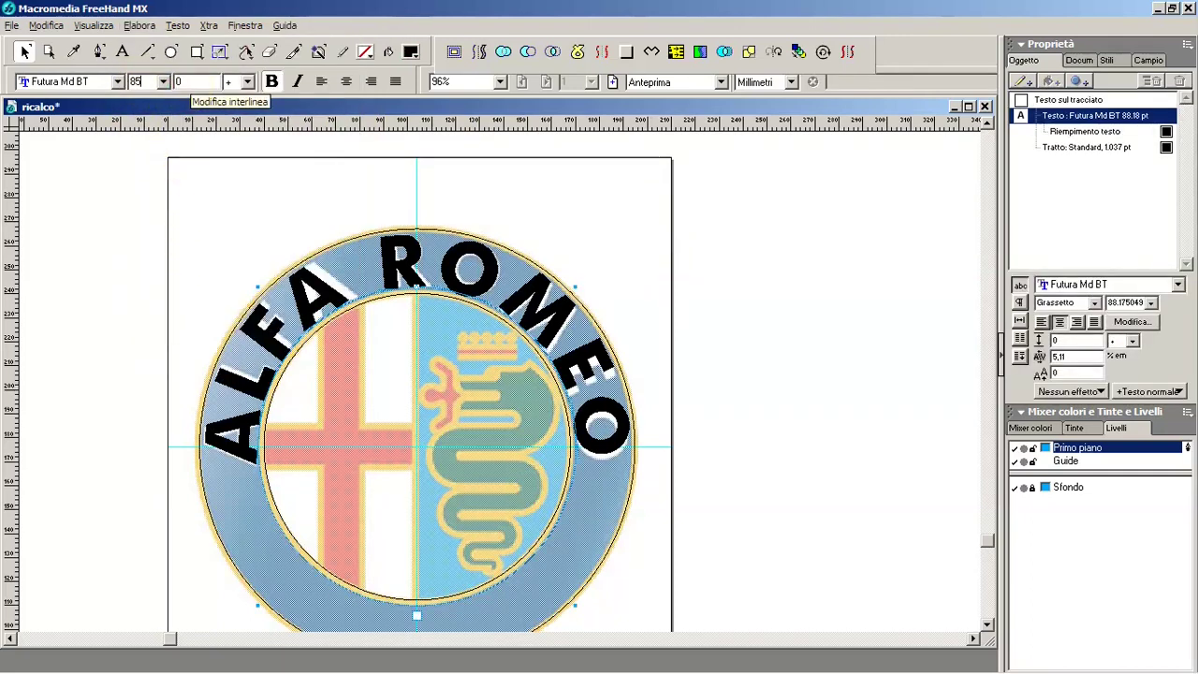
Step: Widen the ALFA ROMEO letter spacing to 9.11 %em and reduce it to 83 pt
{"action": "double_click", "coordinate": [391, 256]}
{"action": "left_click", "coordinate": [388, 257]}
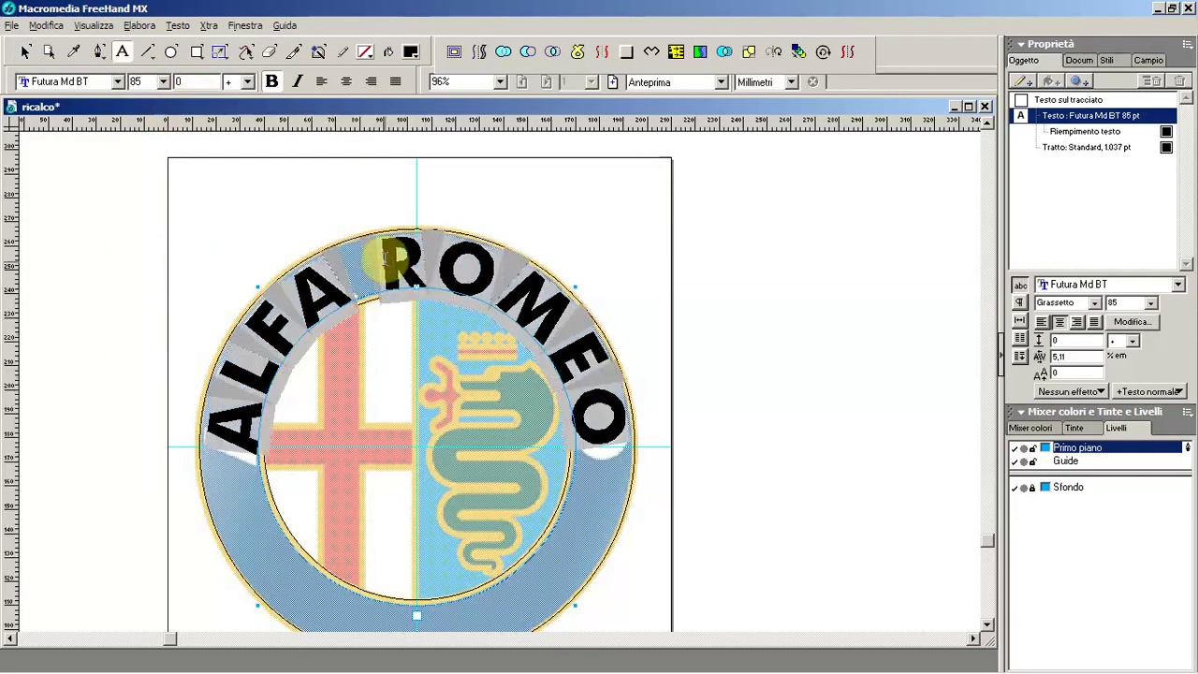
{"action": "key", "text": "ctrl+alt+Right"}
{"action": "key", "text": "ctrl+alt+Right"}
{"action": "key", "text": "ctrl+alt+Right"}
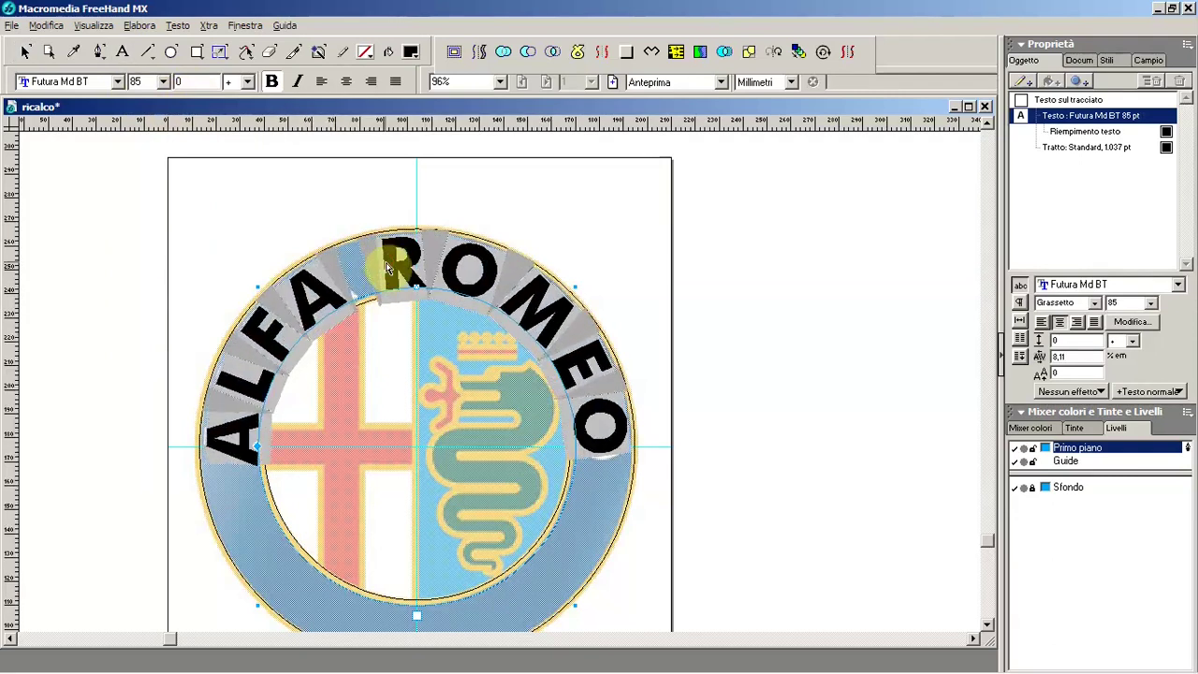
{"action": "left_click", "coordinate": [136, 82]}
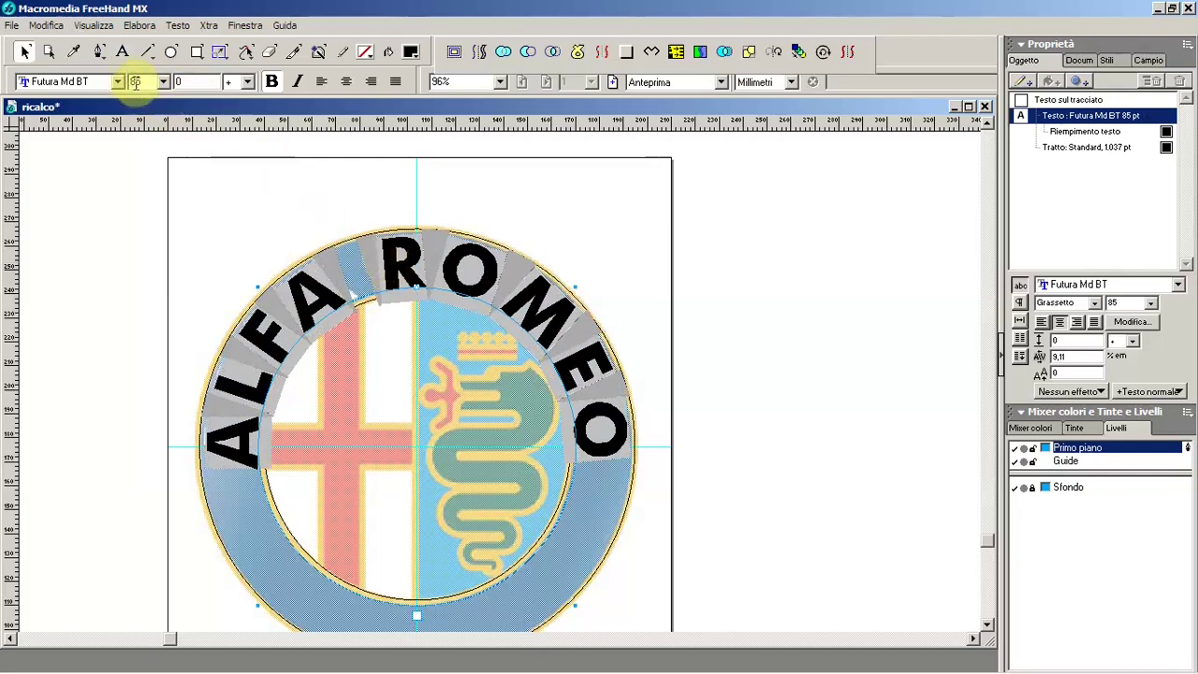
{"action": "type", "text": "83"}
{"action": "key", "text": "Return"}
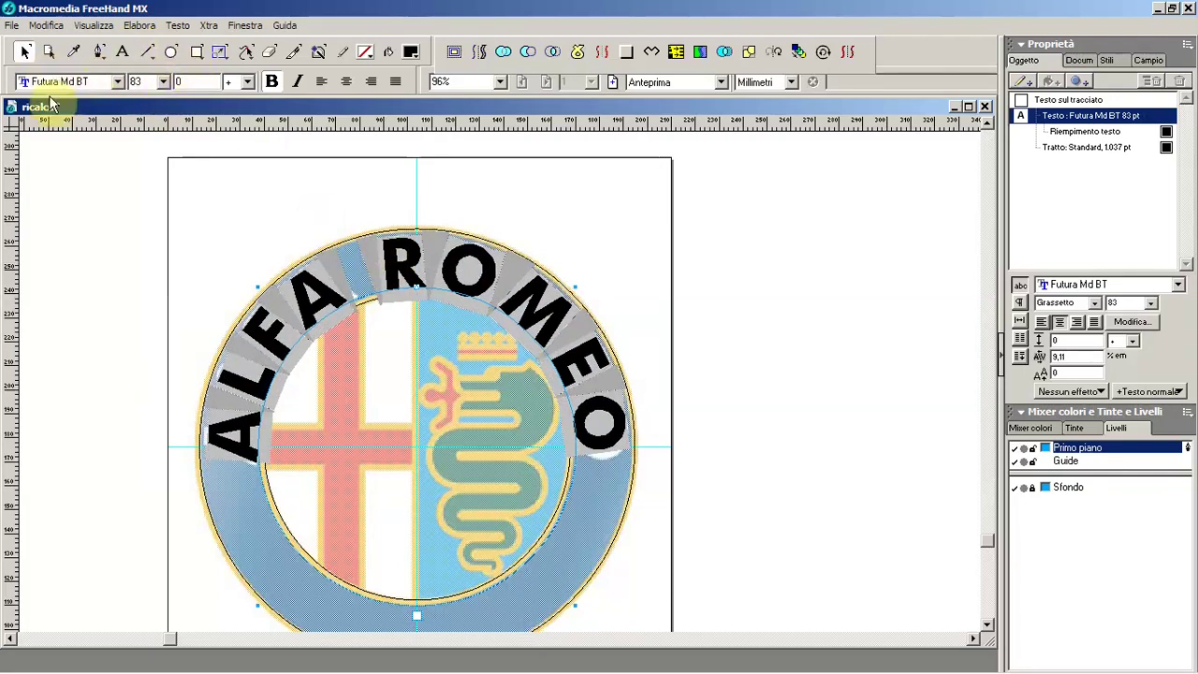
Step: Slide the curved ALFA ROMEO text along the circle into position
{"action": "left_click", "coordinate": [90, 186]}
{"action": "left_click", "coordinate": [389, 261]}
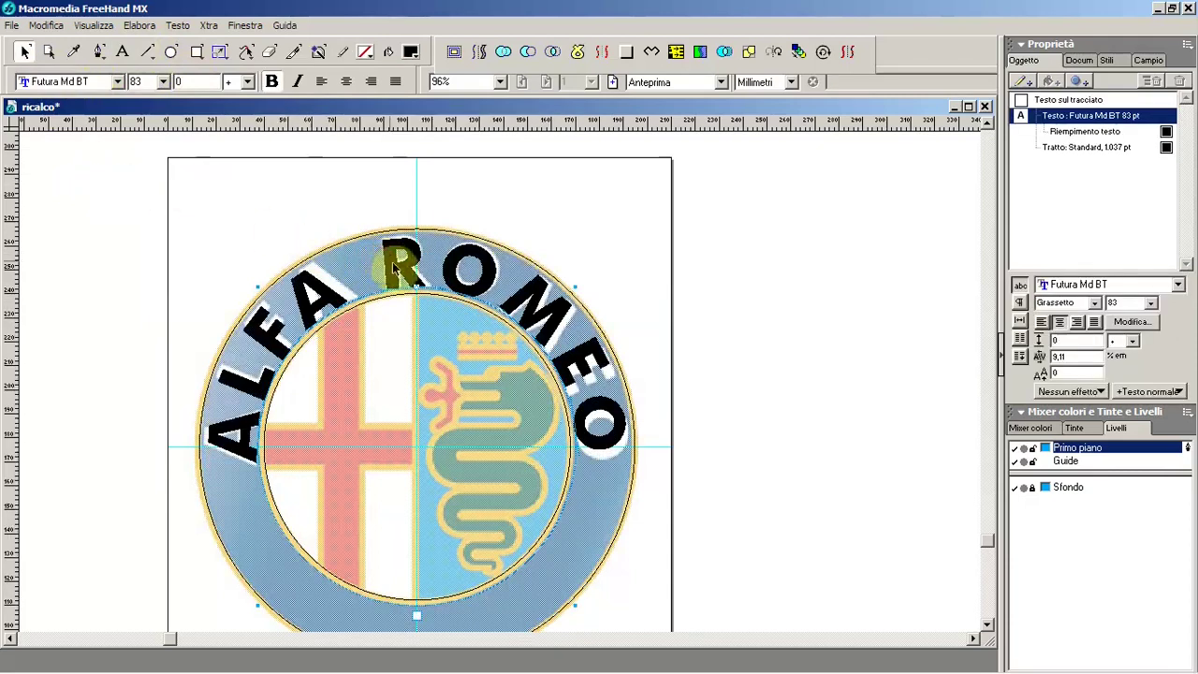
{"action": "left_click", "coordinate": [419, 292]}
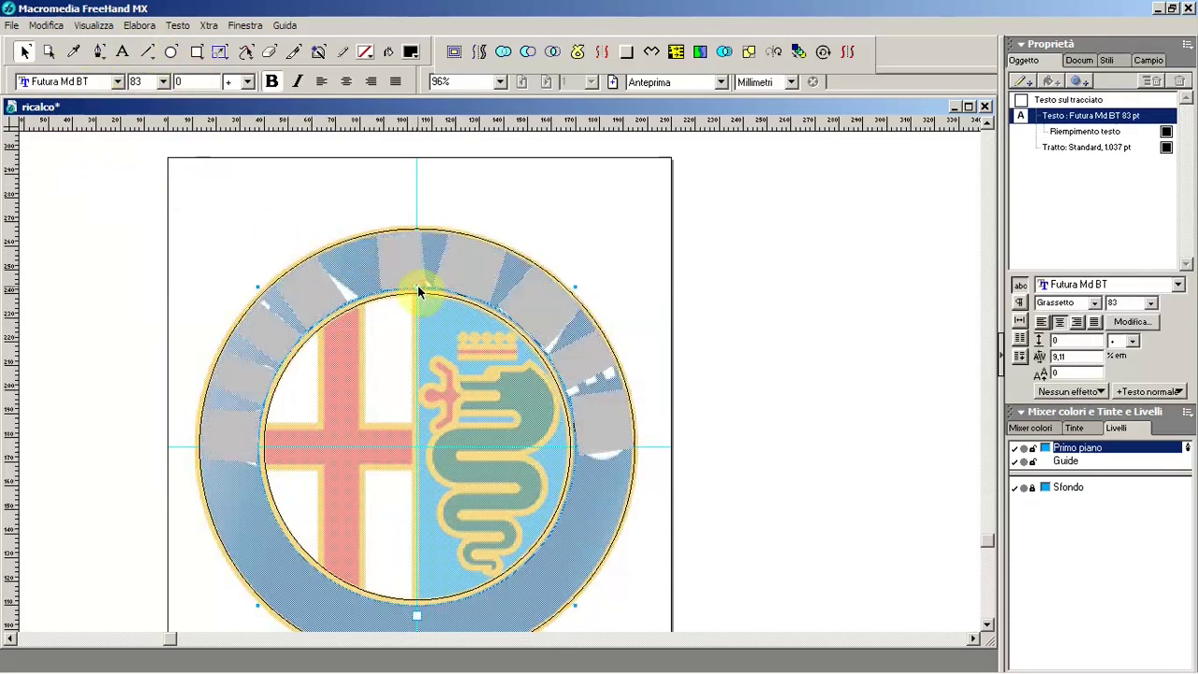
Step: Save the drawing and give both ring circles 6 pt black outlines
{"action": "left_click", "coordinate": [524, 214]}
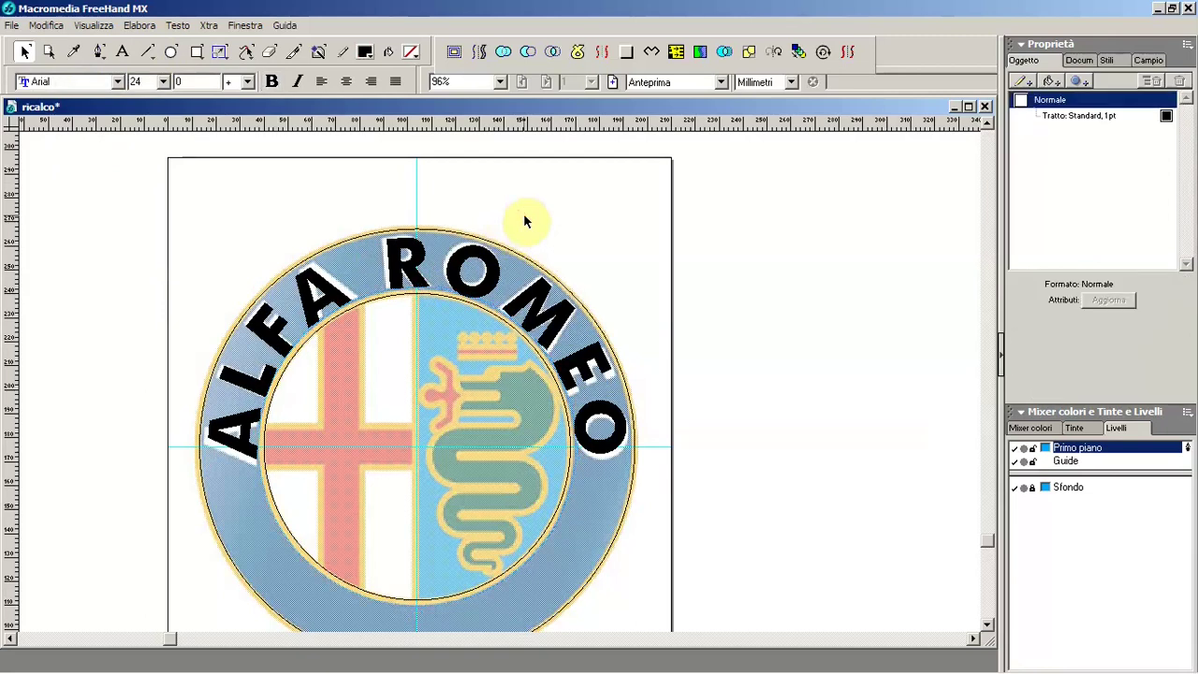
{"action": "key", "text": "ctrl+s"}
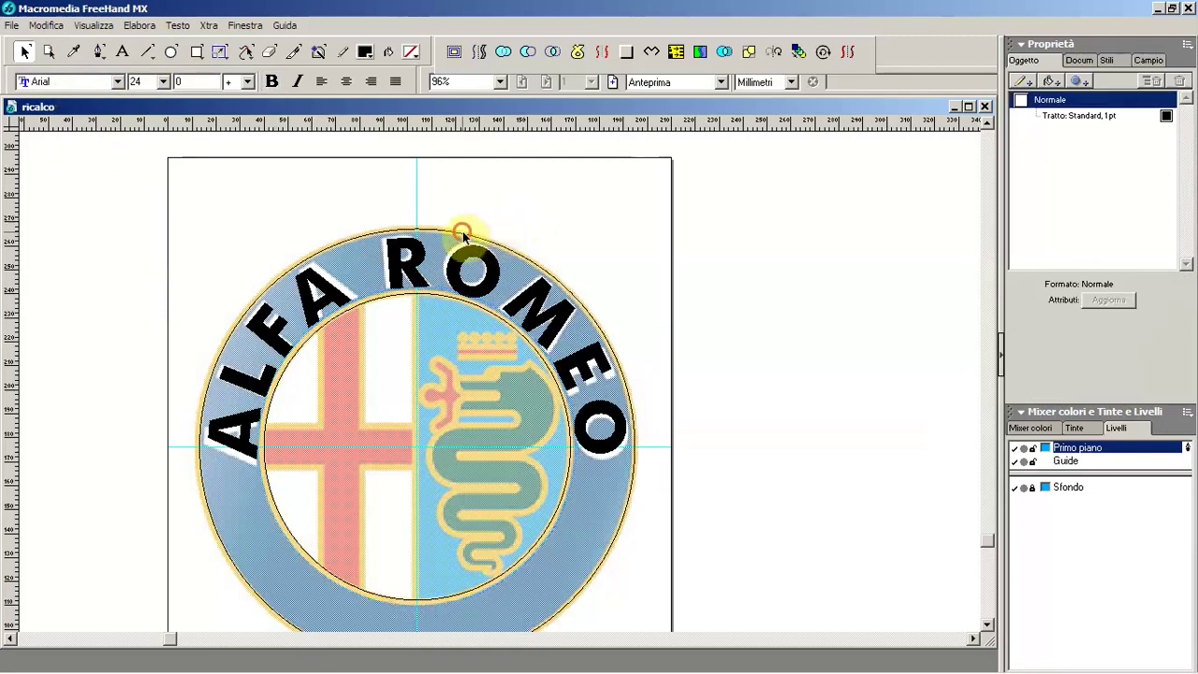
{"action": "left_click", "coordinate": [463, 236]}
{"action": "left_click", "coordinate": [428, 297], "text": "shift"}
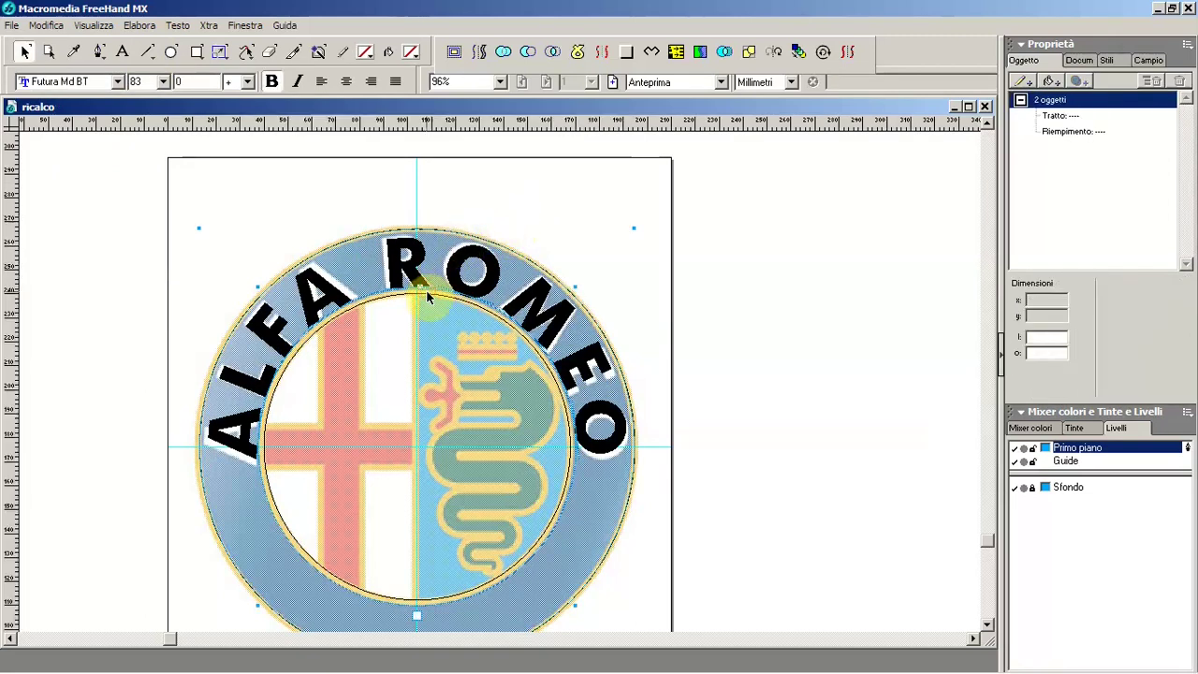
{"action": "left_click", "coordinate": [428, 296]}
{"action": "left_click", "coordinate": [452, 240], "text": "shift"}
{"action": "left_click", "coordinate": [1078, 116]}
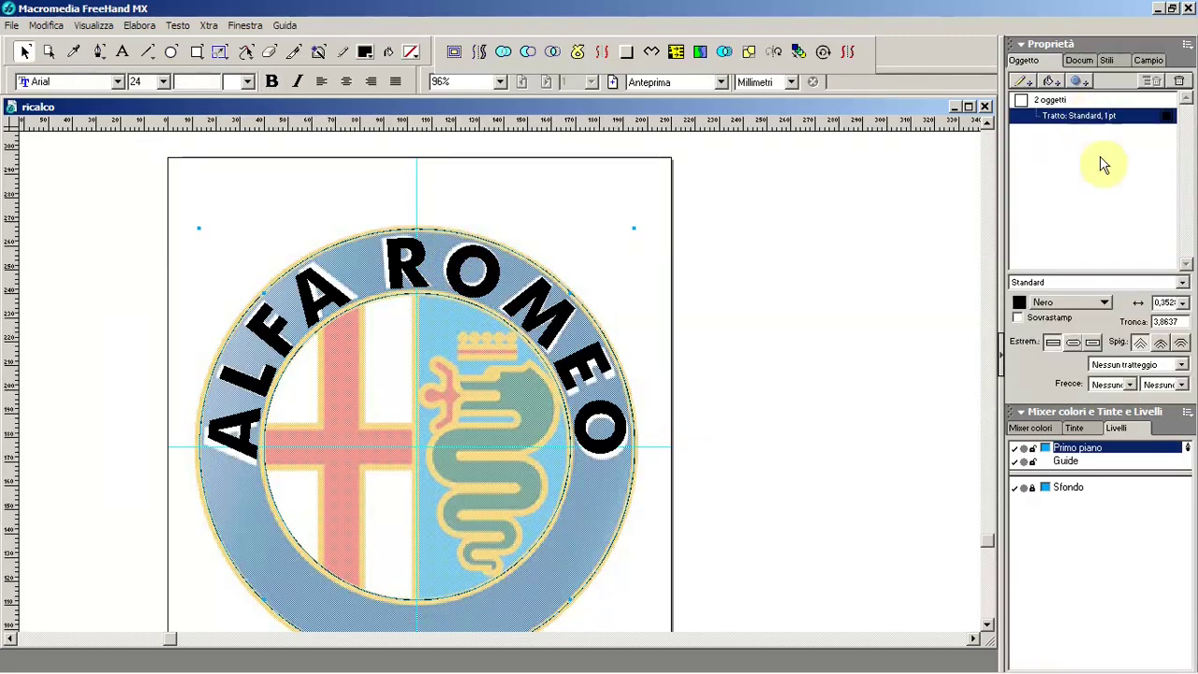
{"action": "left_click", "coordinate": [1184, 302]}
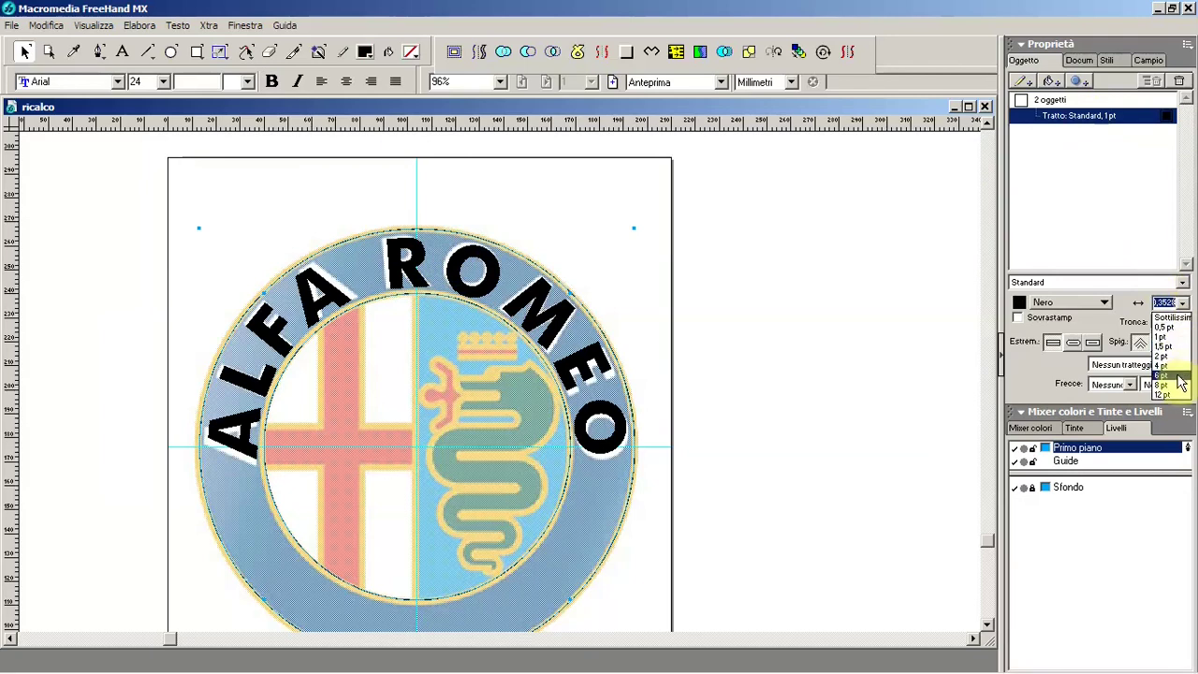
{"action": "left_click", "coordinate": [1178, 377]}
Step: Zoom in on the serpent and crown and add a horizontal guide across the serpent
{"action": "left_click", "coordinate": [828, 293]}
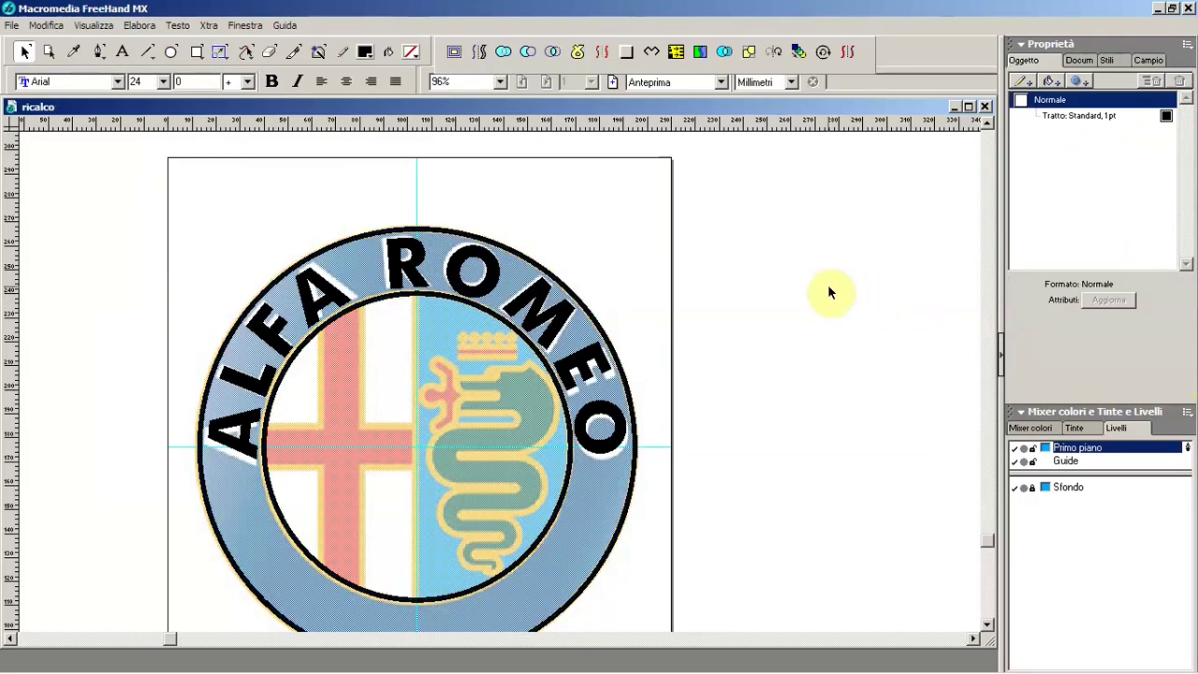
{"action": "scroll", "coordinate": [336, 220], "scroll_direction": "down", "scroll_amount": 1}
{"action": "mouse_move", "coordinate": [330, 222]}
{"action": "left_mouse_down"}
{"action": "mouse_move", "coordinate": [643, 426]}
{"action": "mouse_move", "coordinate": [476, 362]}
{"action": "mouse_move", "coordinate": [462, 339]}
{"action": "left_mouse_up"}
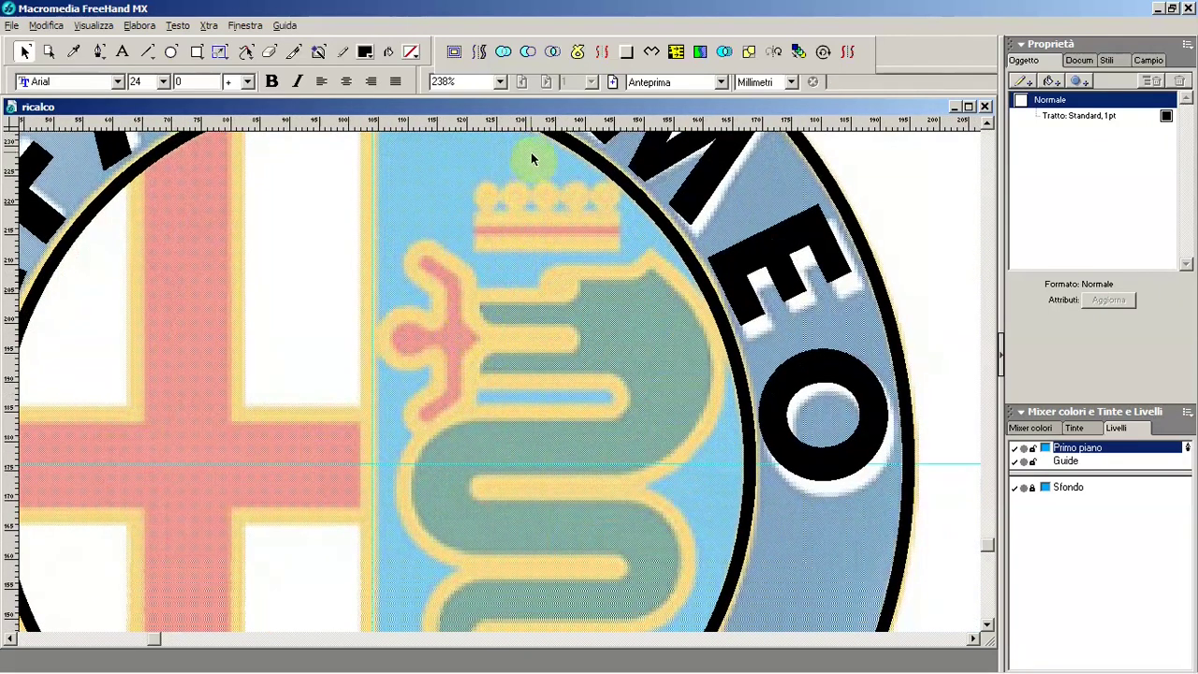
{"action": "left_click_drag", "start_coordinate": [540, 132], "coordinate": [533, 343]}
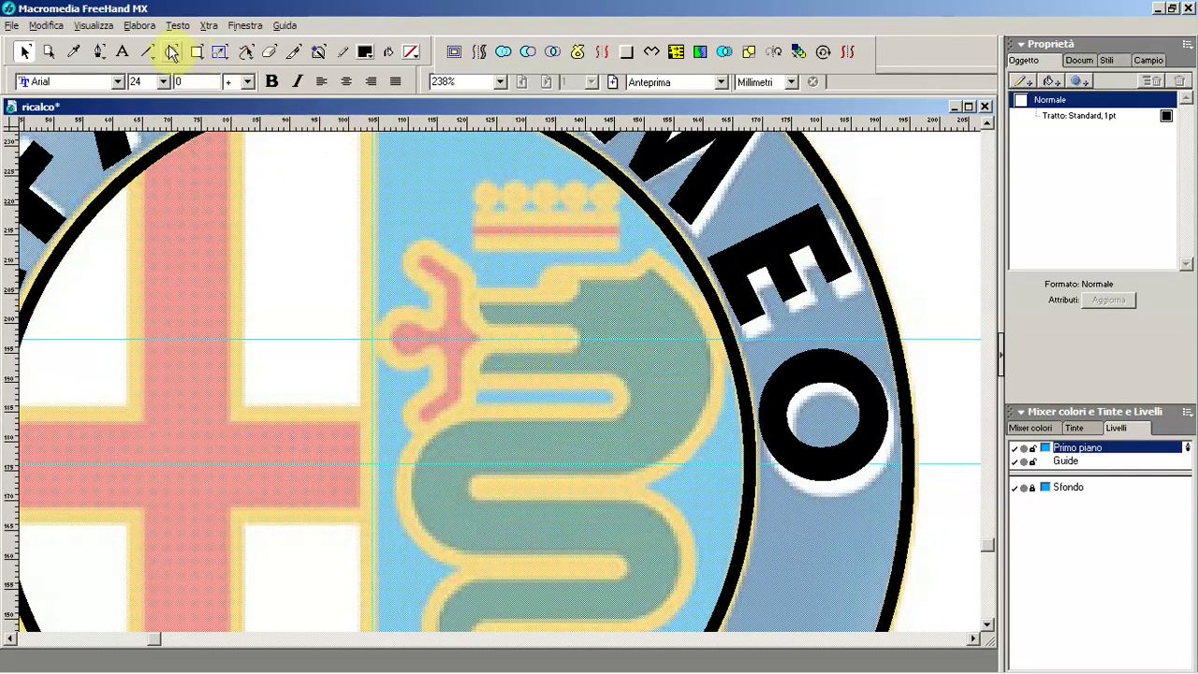
Step: Draw a bent line along the serpent's edge with an 8 pt round-capped, round-joined stroke
{"action": "left_click", "coordinate": [97, 53]}
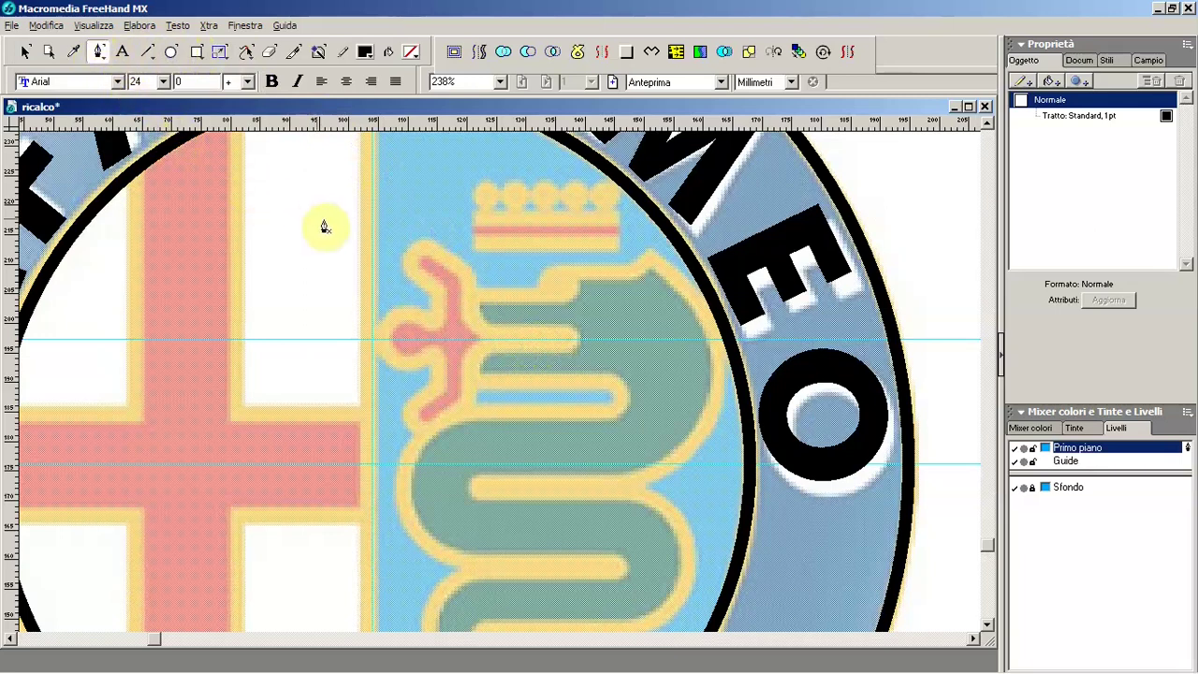
{"action": "left_click", "coordinate": [426, 266]}
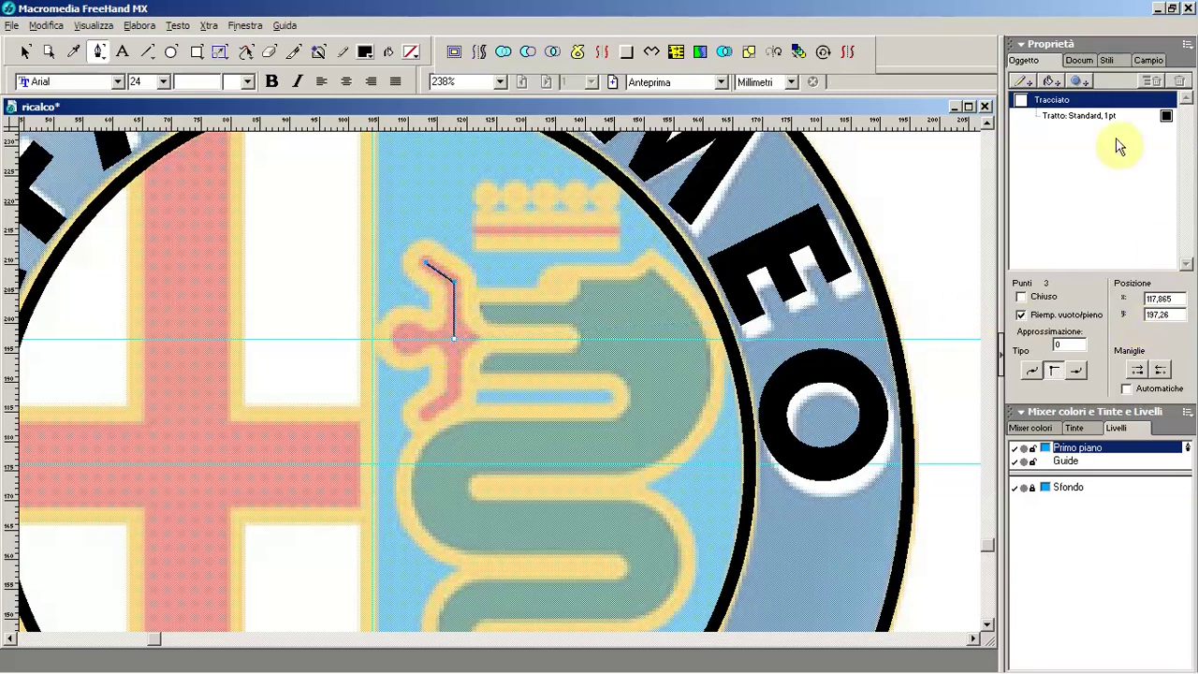
{"action": "left_click", "coordinate": [1081, 115]}
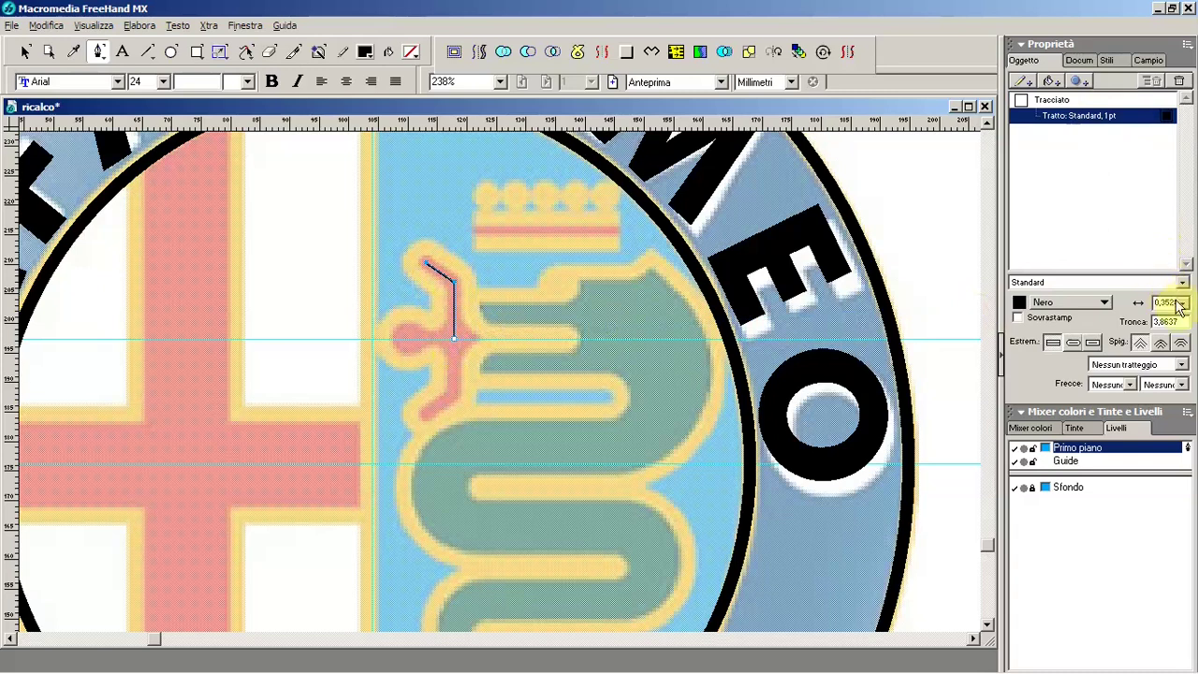
{"action": "left_click", "coordinate": [1182, 303]}
{"action": "left_click", "coordinate": [1181, 363]}
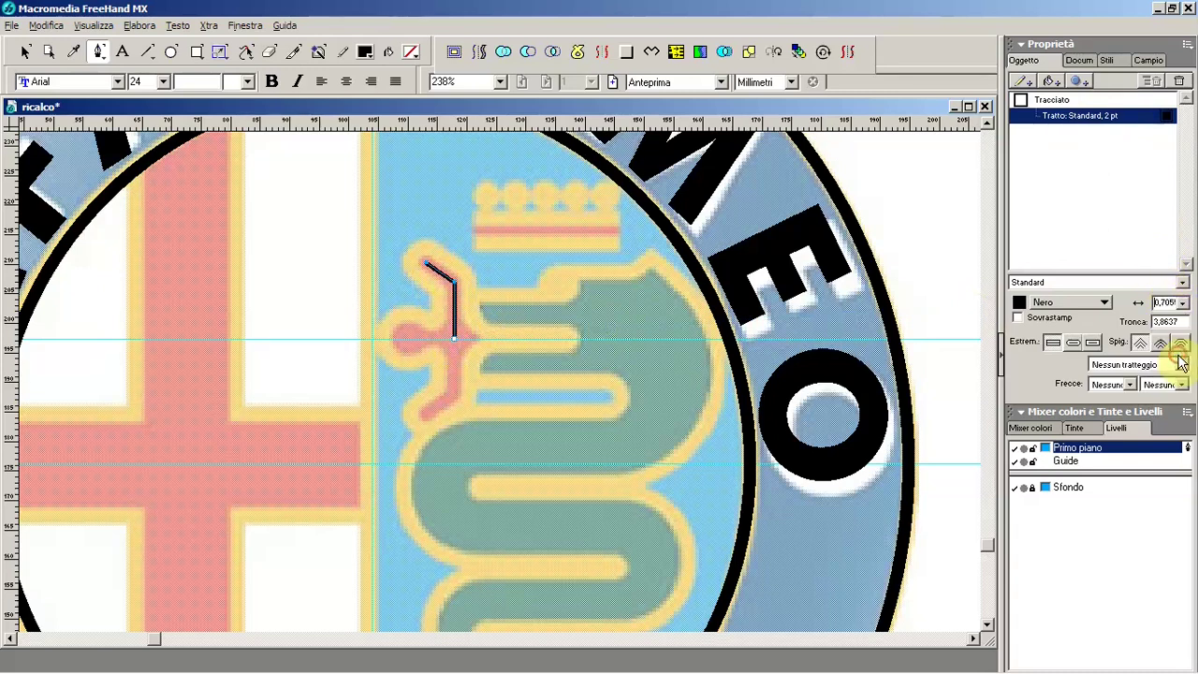
{"action": "left_click", "coordinate": [1183, 303]}
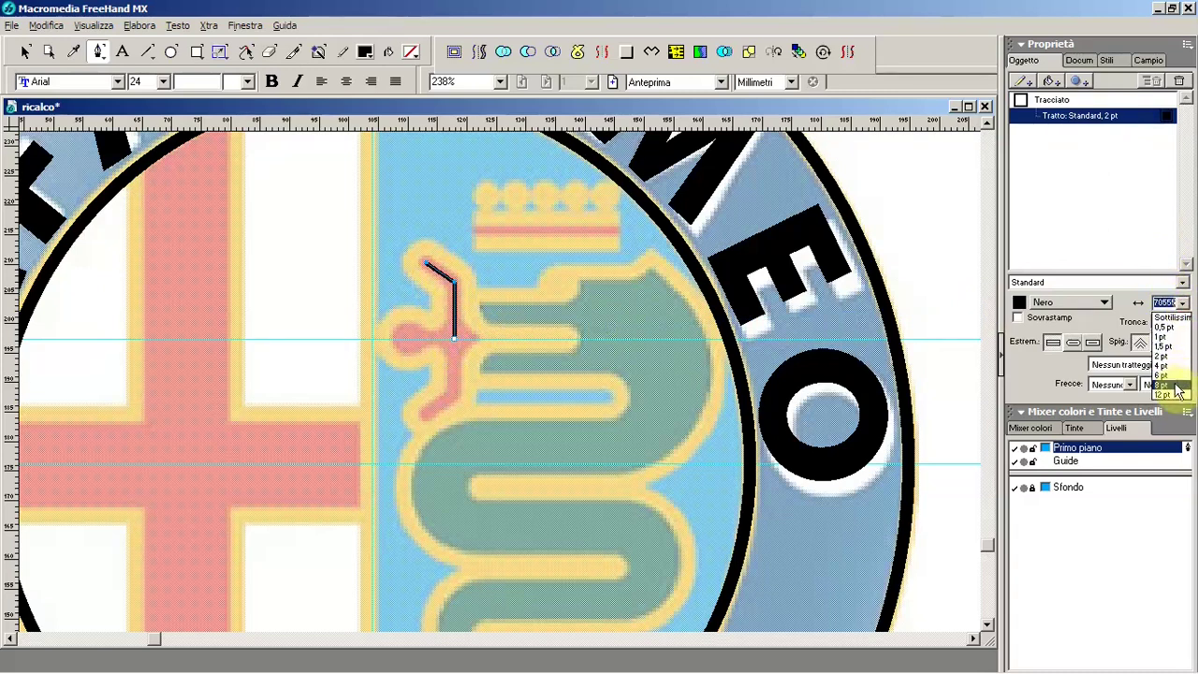
{"action": "left_click", "coordinate": [1177, 394]}
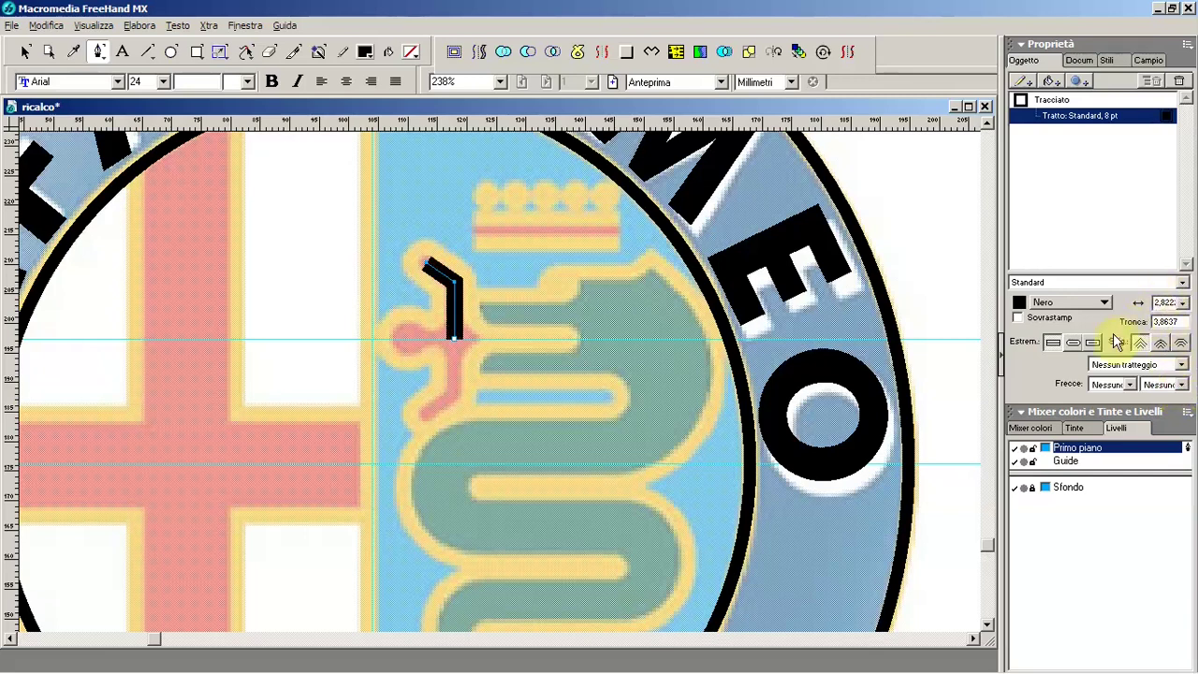
{"action": "left_click", "coordinate": [1075, 345]}
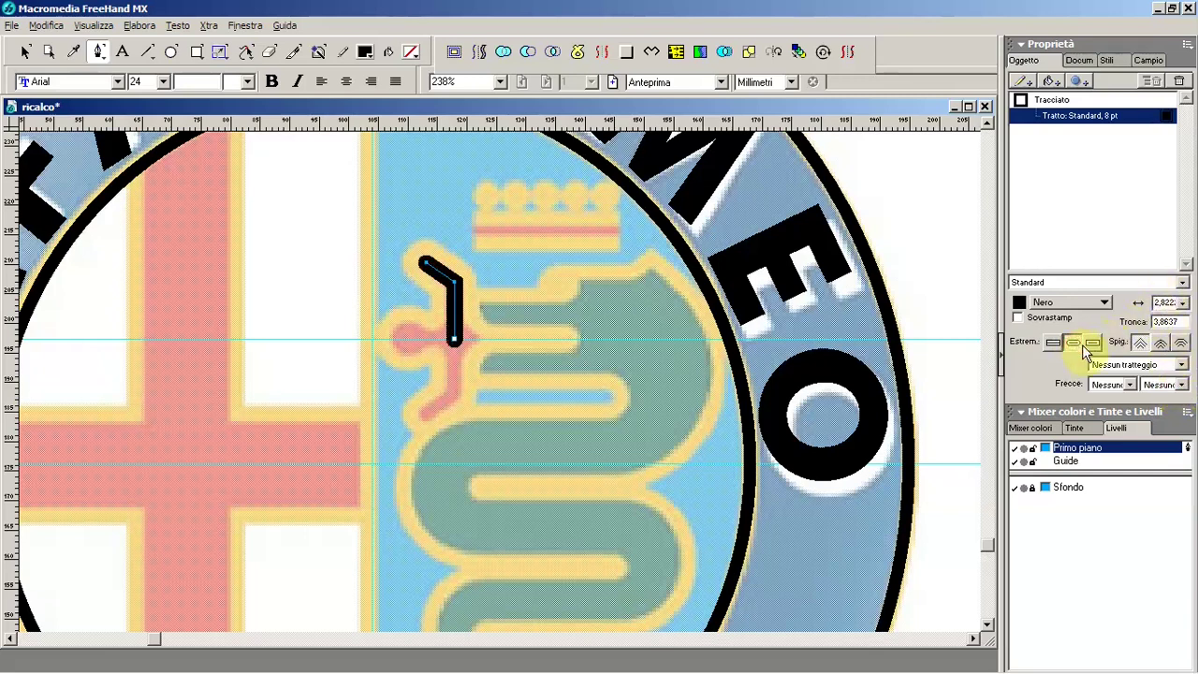
{"action": "left_click", "coordinate": [1161, 344]}
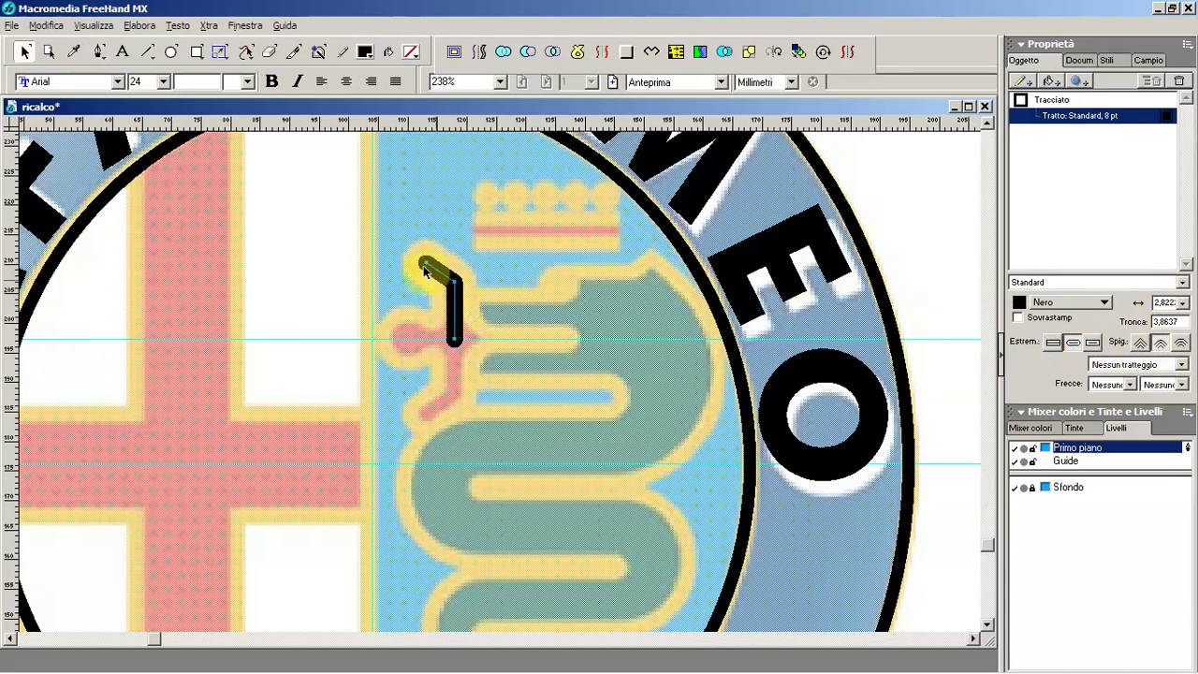
Step: Mirror the line downward, join both halves, and delete the redundant middle point
{"action": "left_click_drag", "start_coordinate": [225, 57], "coordinate": [245, 110]}
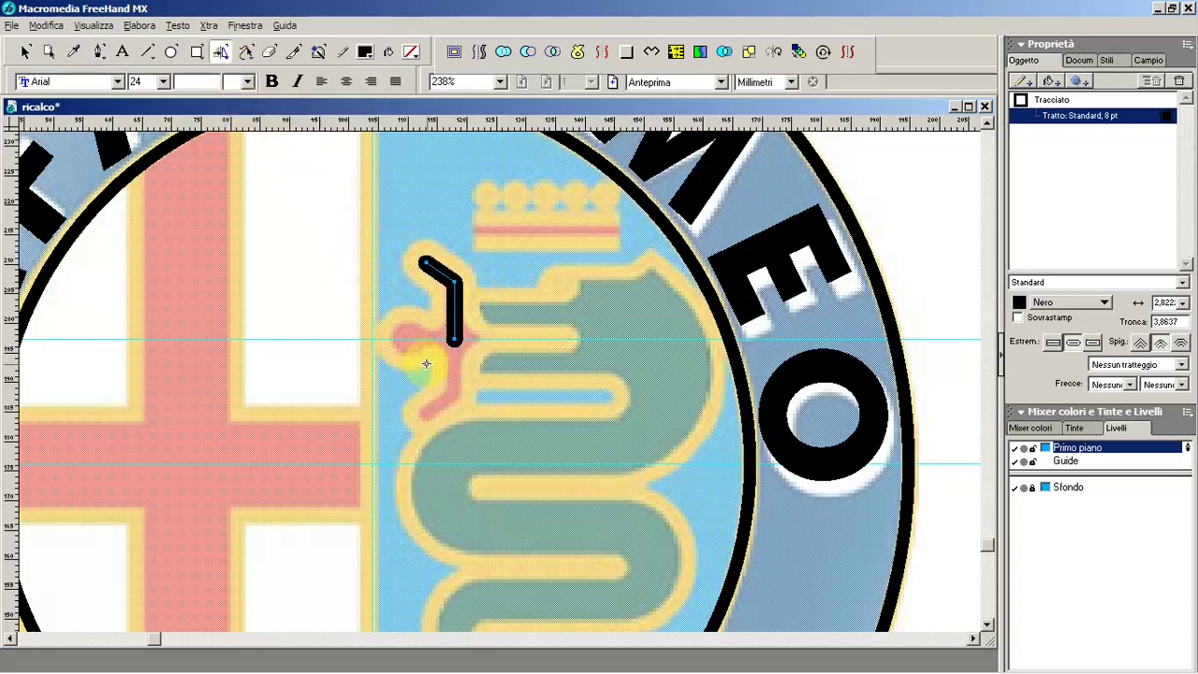
{"action": "left_click_drag", "start_coordinate": [413, 338], "coordinate": [484, 343]}
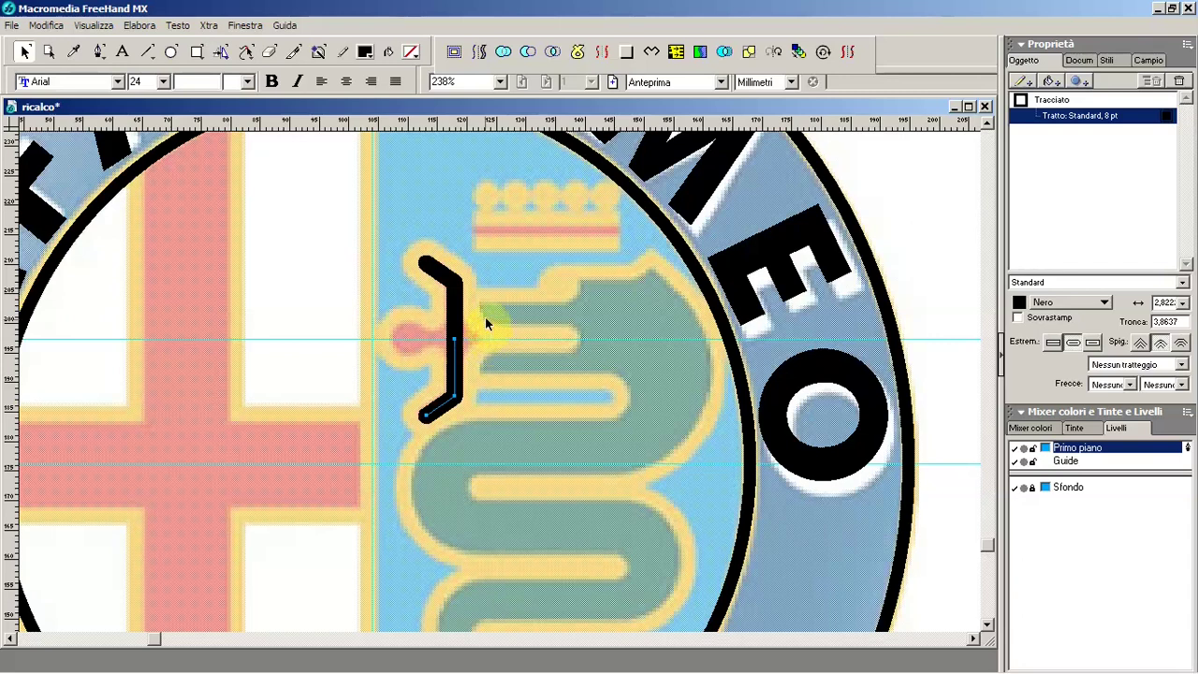
{"action": "left_click", "coordinate": [450, 342], "text": "shift"}
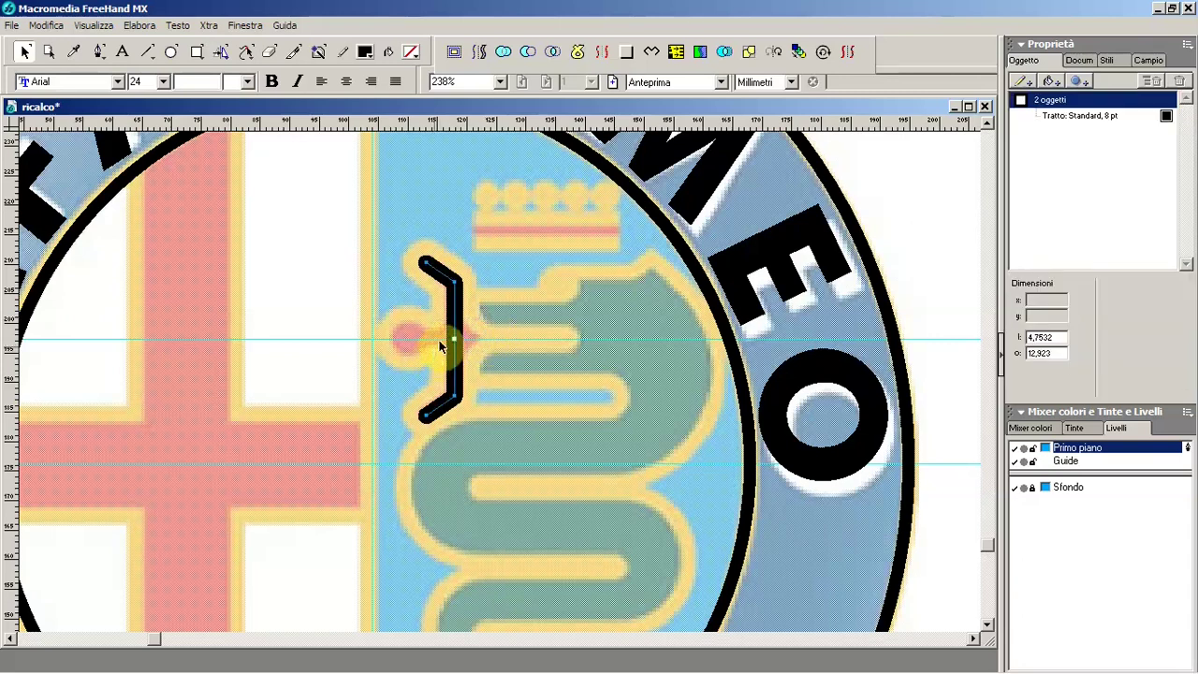
{"action": "left_click", "coordinate": [140, 25]}
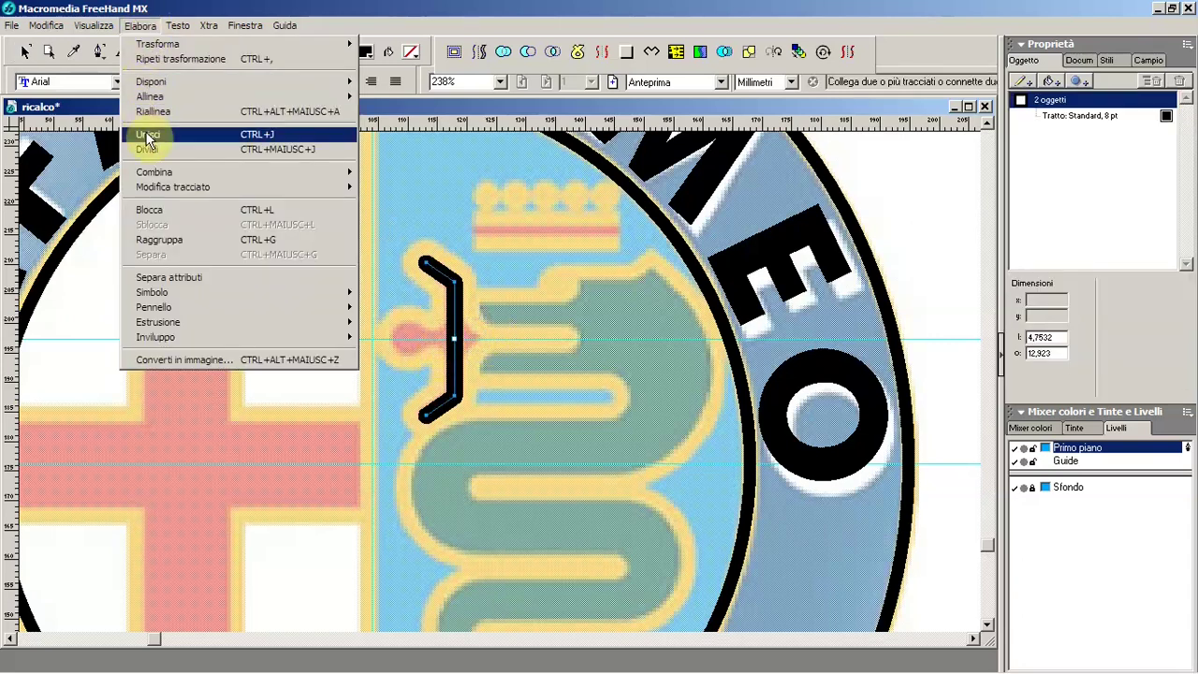
{"action": "left_click", "coordinate": [147, 133]}
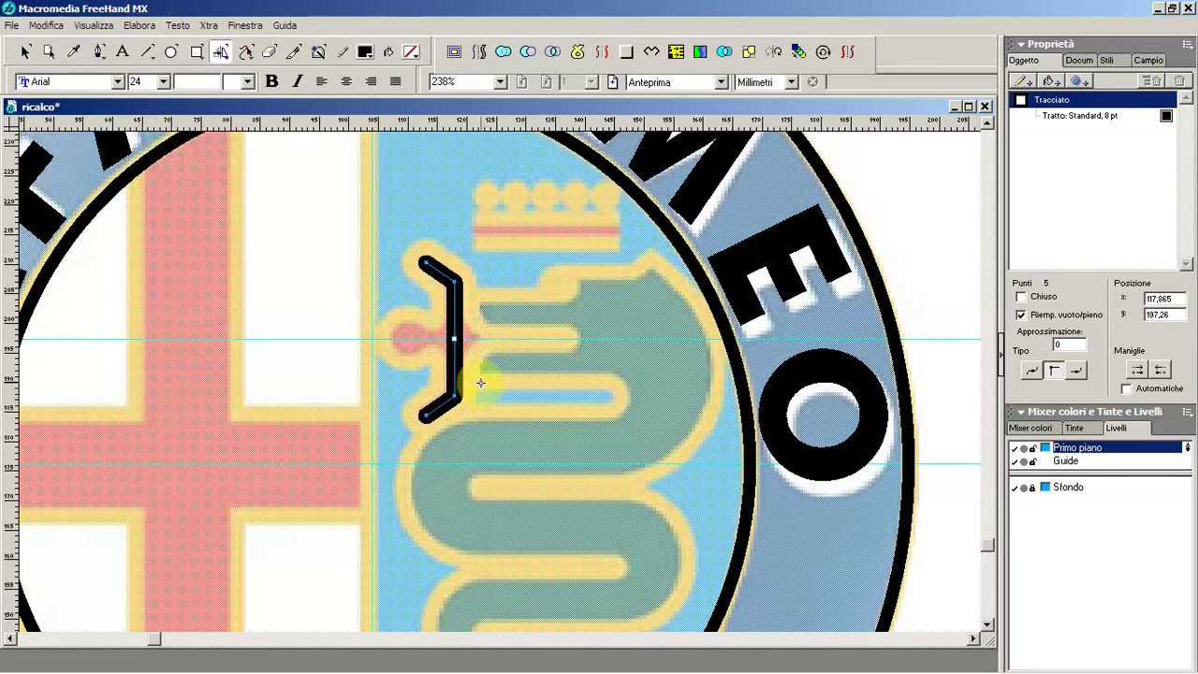
{"action": "key", "text": "Delete"}
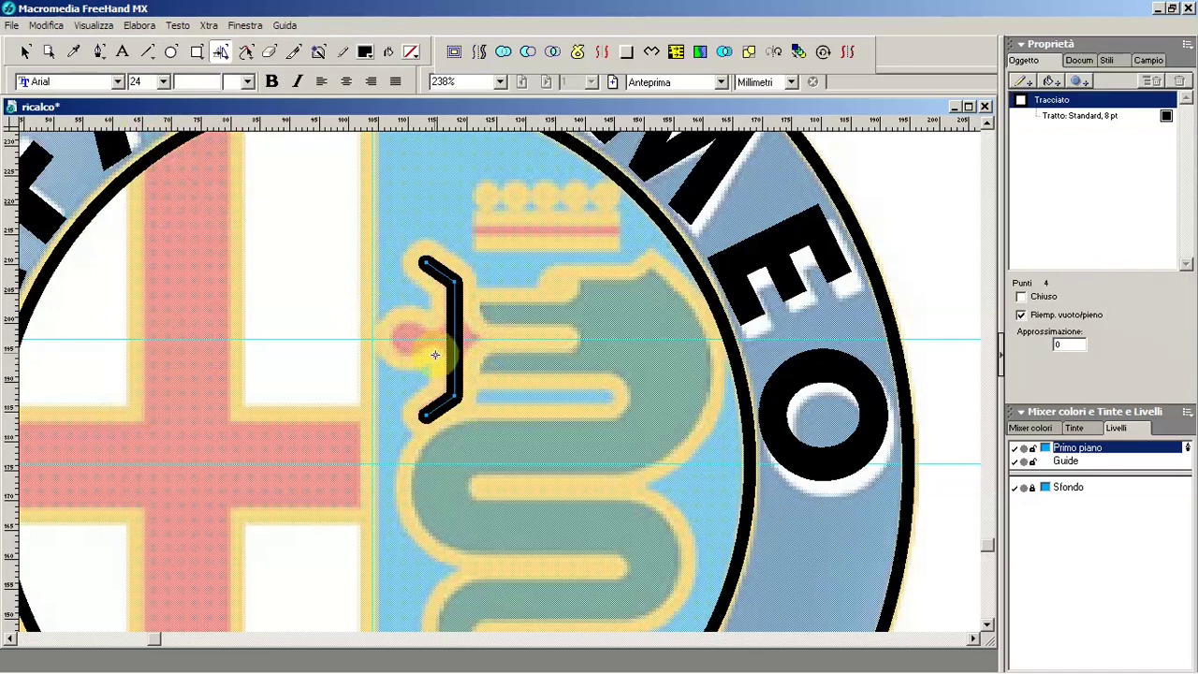
{"action": "left_click", "coordinate": [440, 348]}
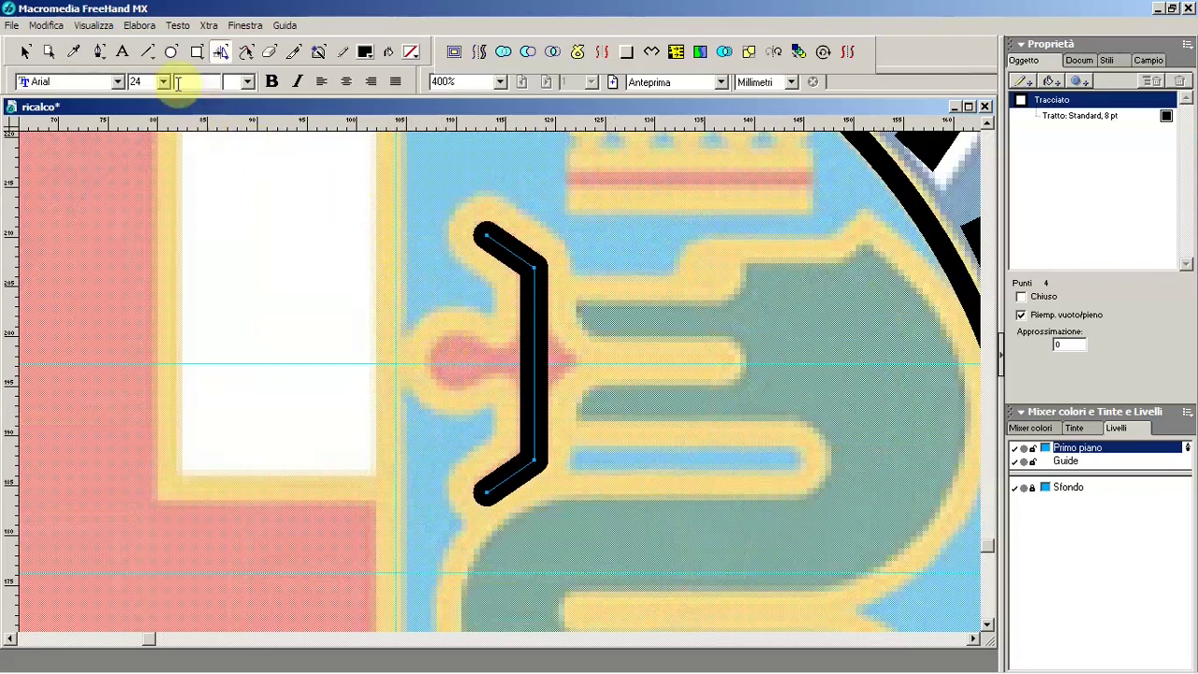
Step: Trace the upper half of the pink bulb shape with the Pen and refine its curves
{"action": "left_click", "coordinate": [98, 51]}
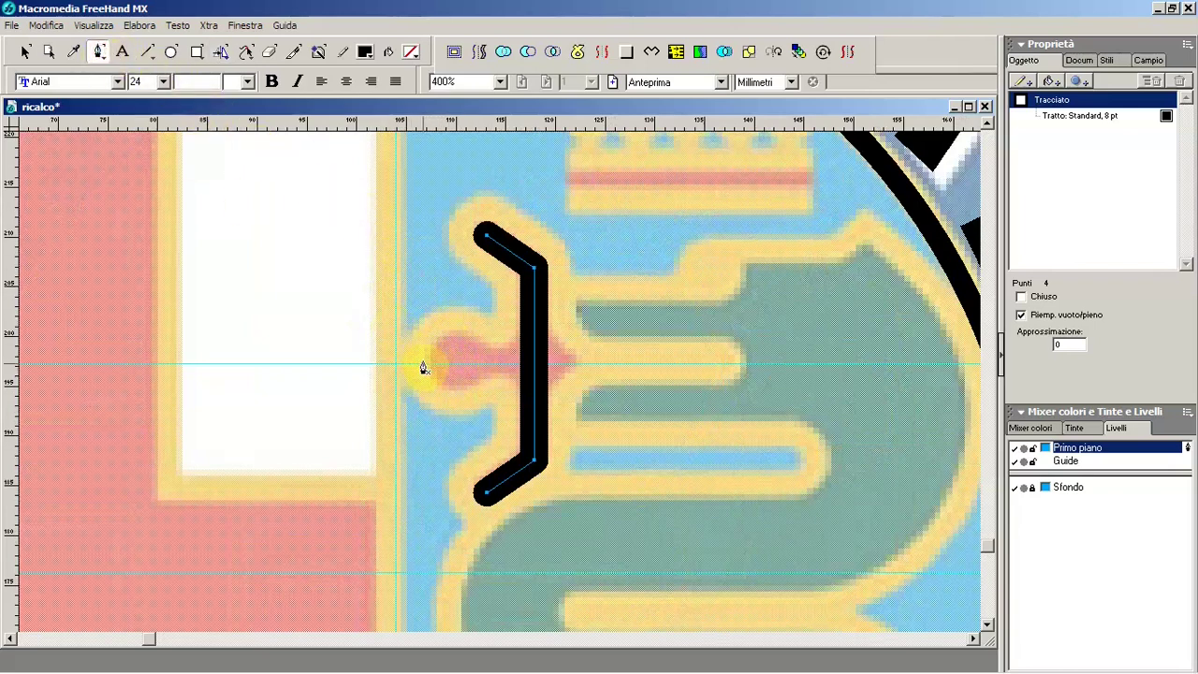
{"action": "mouse_move", "coordinate": [426, 364]}
{"action": "left_mouse_down"}
{"action": "mouse_move", "coordinate": [426, 338]}
{"action": "mouse_move", "coordinate": [467, 332]}
{"action": "left_mouse_up"}
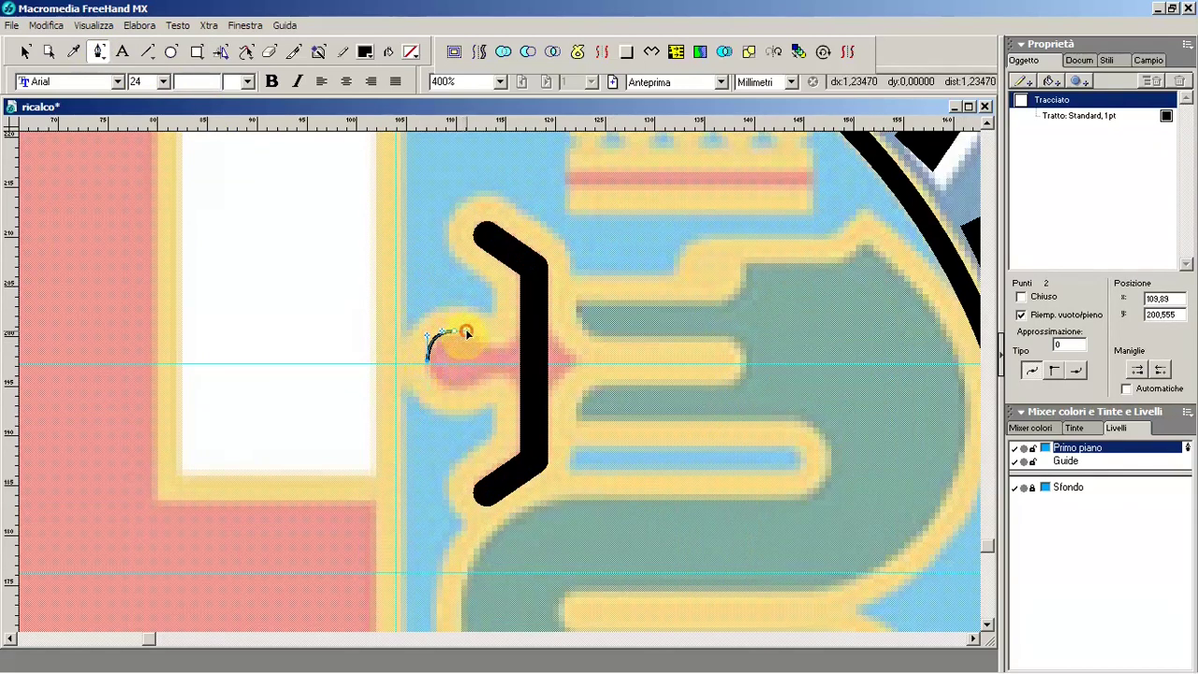
{"action": "mouse_move", "coordinate": [506, 347]}
{"action": "left_mouse_down"}
{"action": "mouse_move", "coordinate": [526, 334]}
{"action": "mouse_move", "coordinate": [574, 369]}
{"action": "left_mouse_up"}
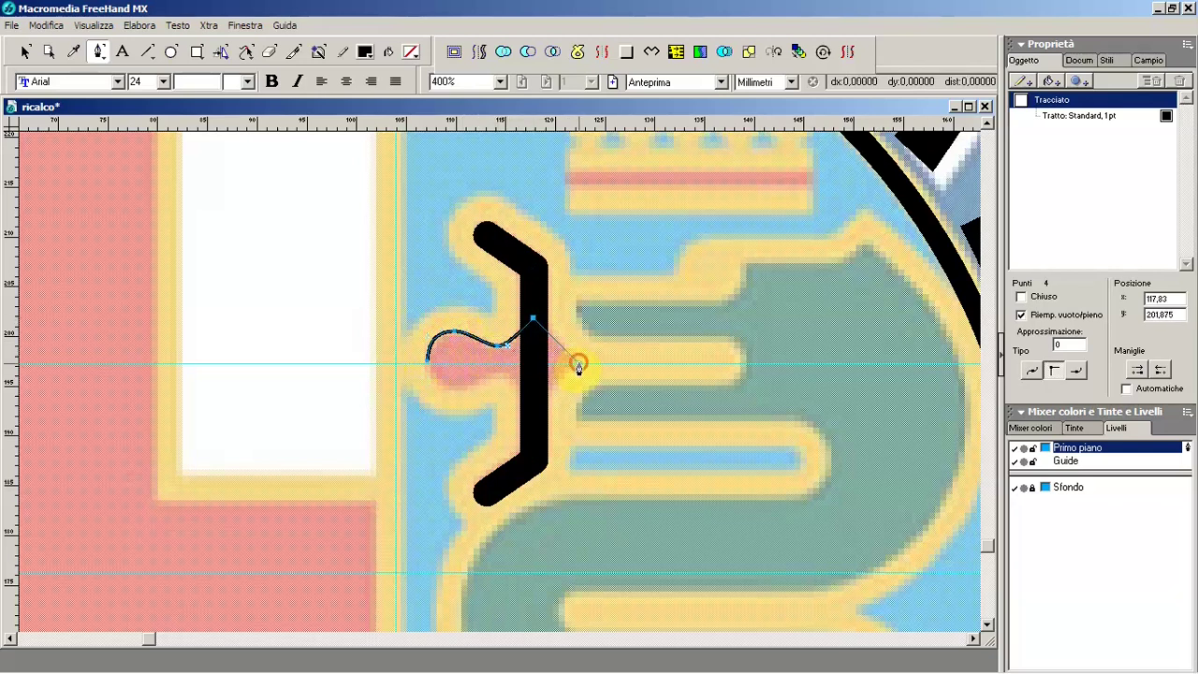
{"action": "left_click", "coordinate": [579, 365]}
{"action": "left_click_drag", "start_coordinate": [431, 366], "coordinate": [426, 366]}
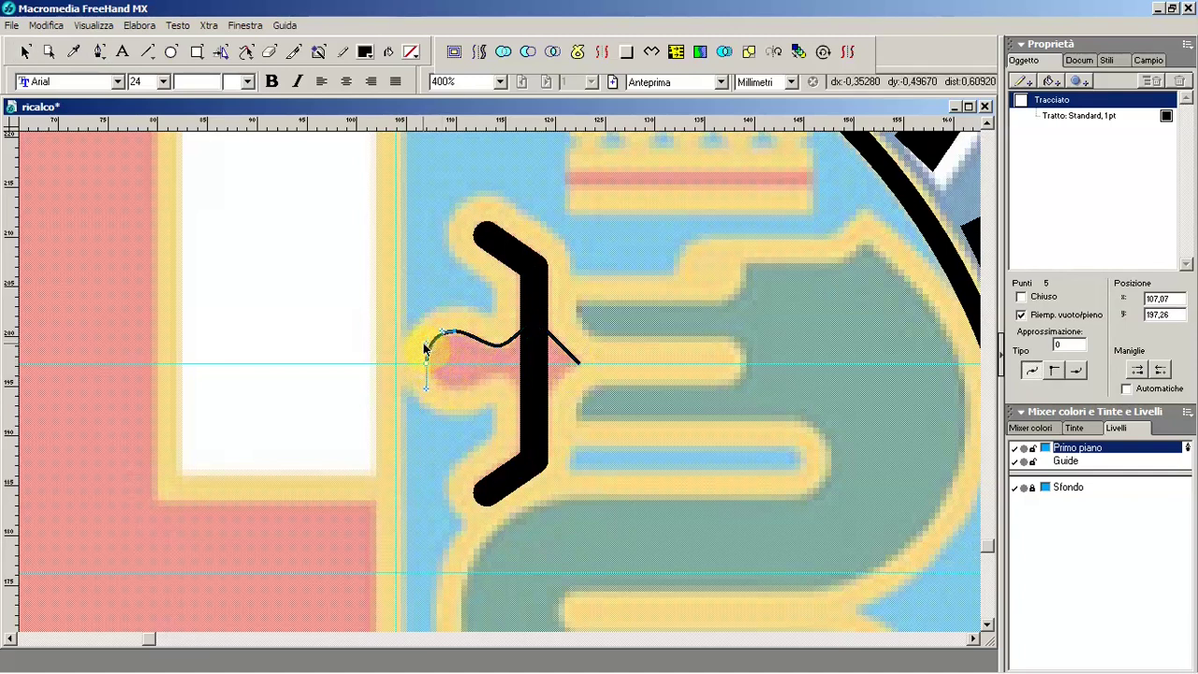
{"action": "left_click_drag", "start_coordinate": [426, 345], "coordinate": [459, 354]}
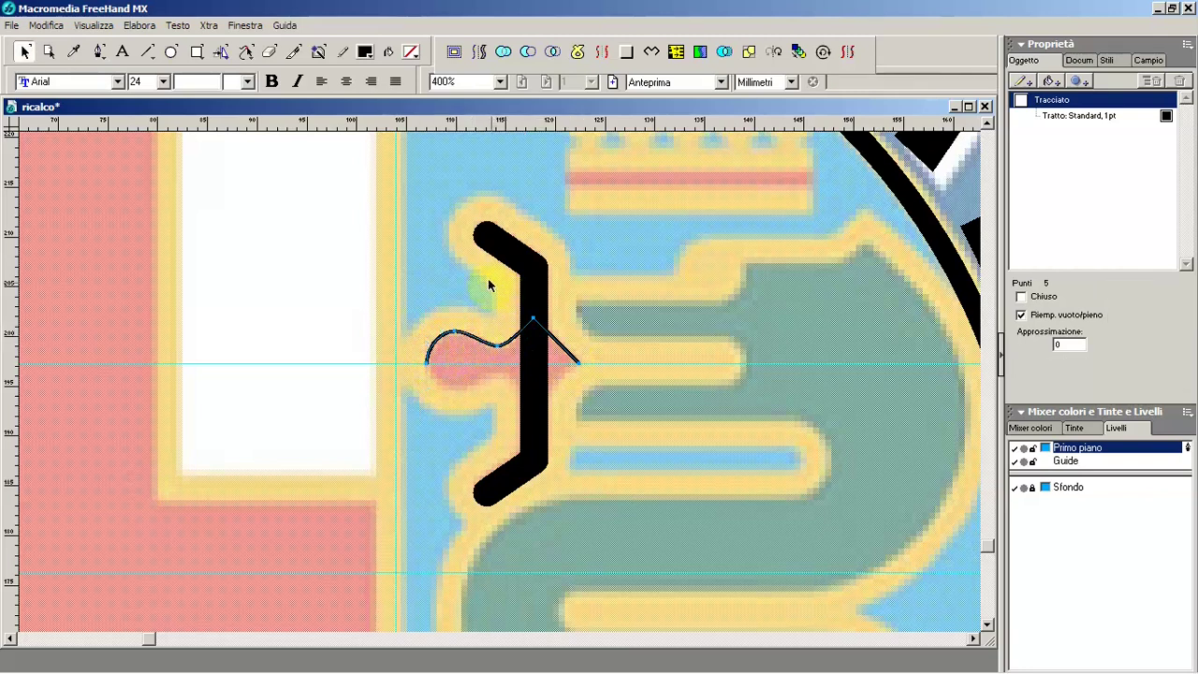
{"action": "key", "text": "p"}
Step: Mirror the half-curve downward and join both halves into a closed outline
{"action": "left_click", "coordinate": [221, 54]}
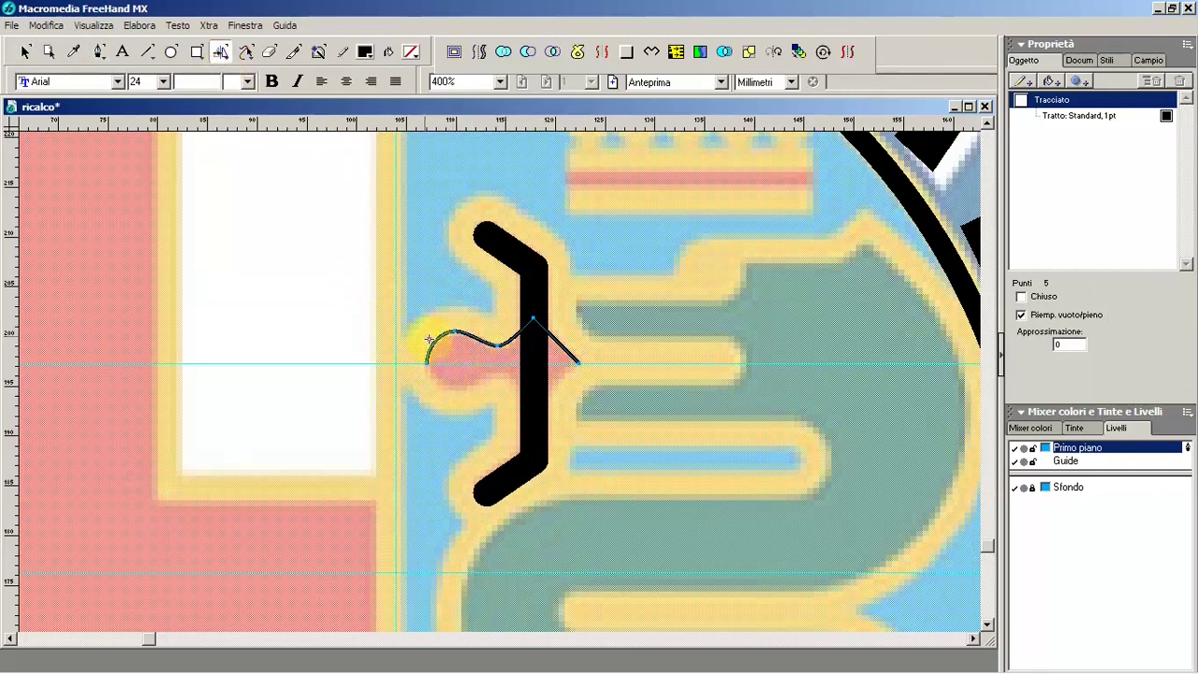
{"action": "left_click", "coordinate": [444, 366]}
{"action": "left_click_drag", "start_coordinate": [444, 366], "coordinate": [482, 376]}
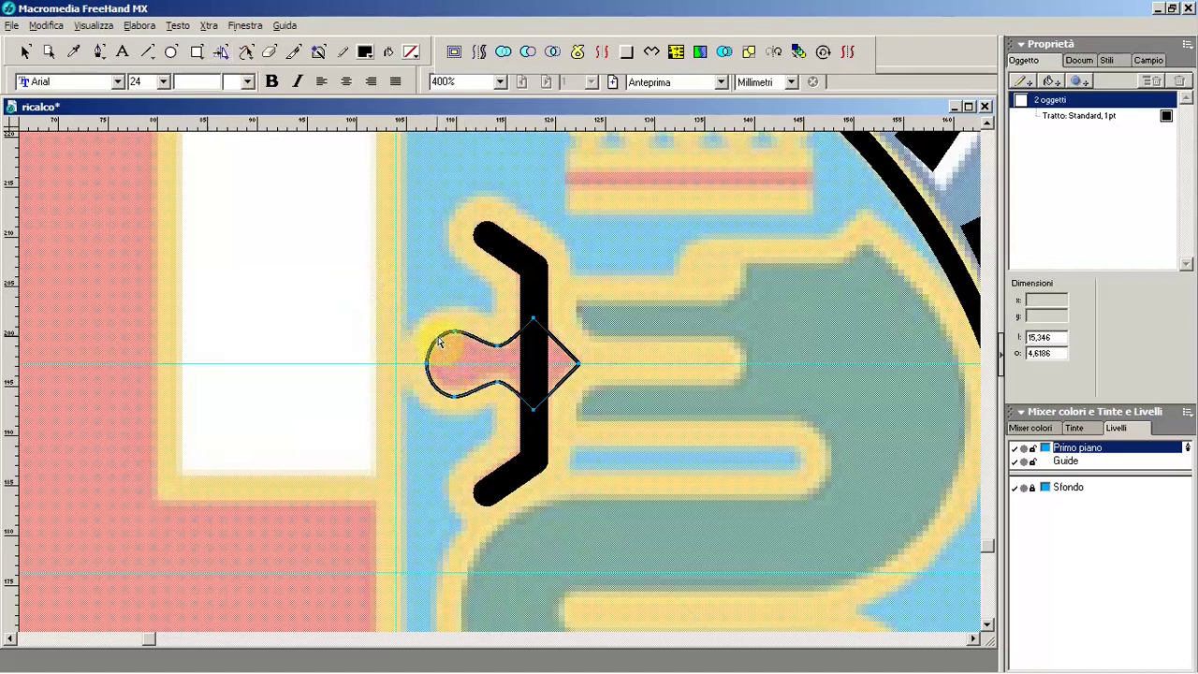
{"action": "left_click", "coordinate": [140, 26]}
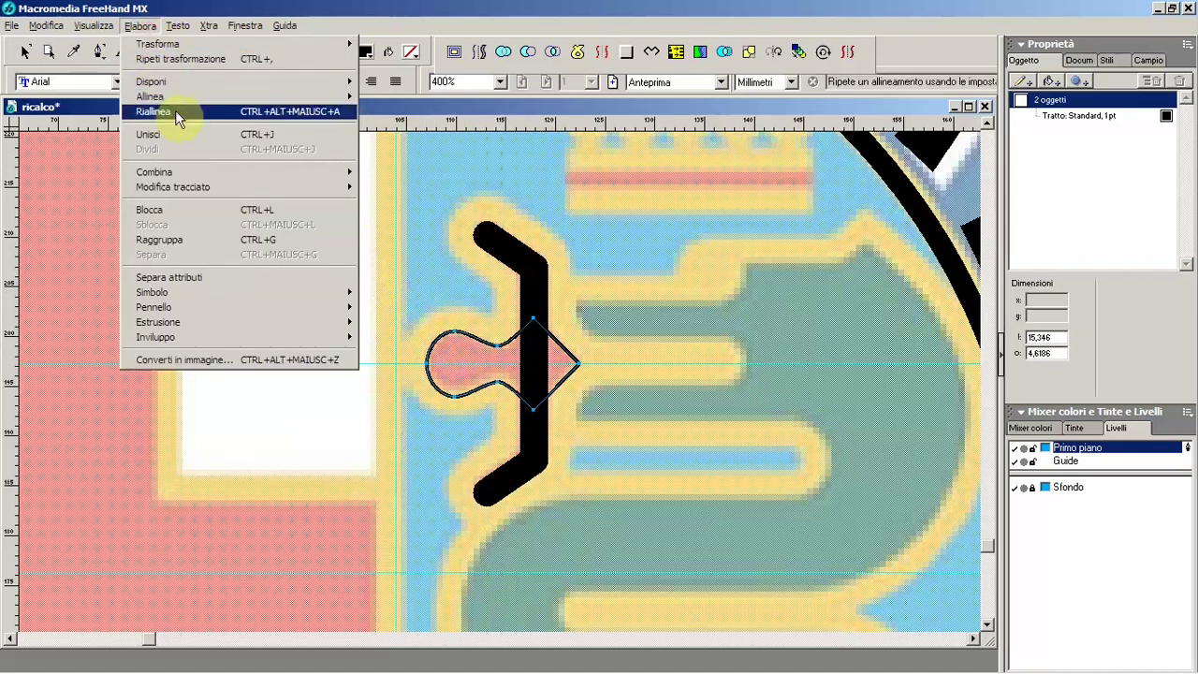
{"action": "left_click", "coordinate": [185, 136]}
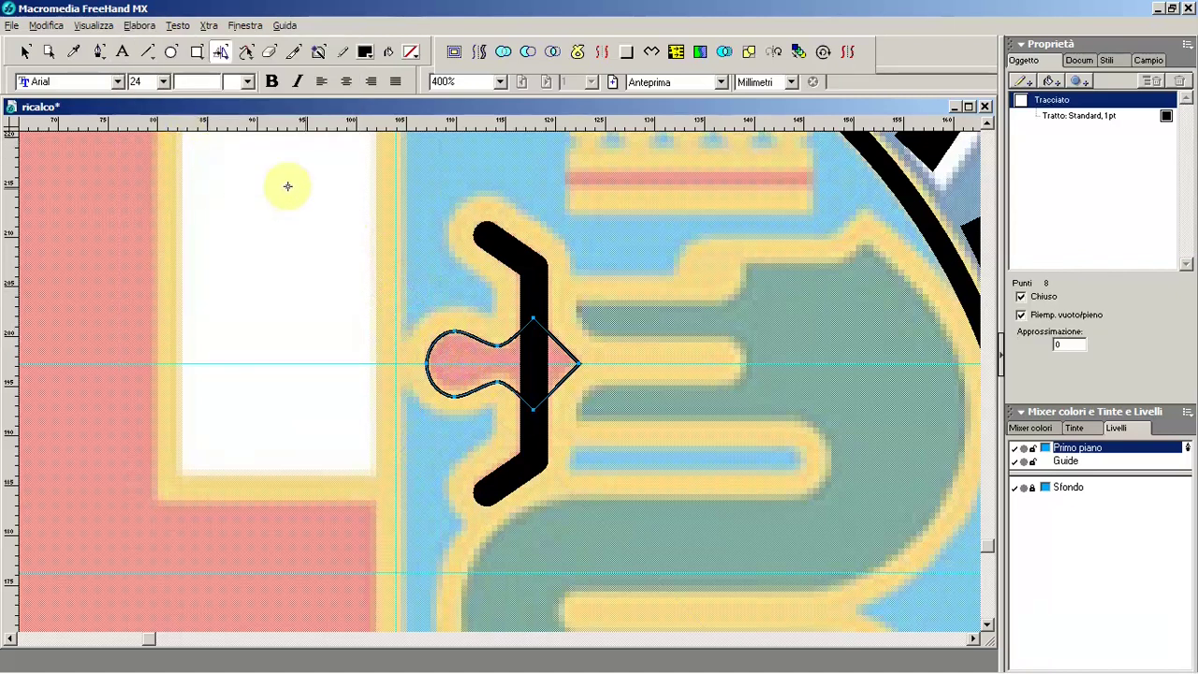
Step: Expand the thick black stroke into a filled outline with round caps
{"action": "left_click", "coordinate": [507, 250]}
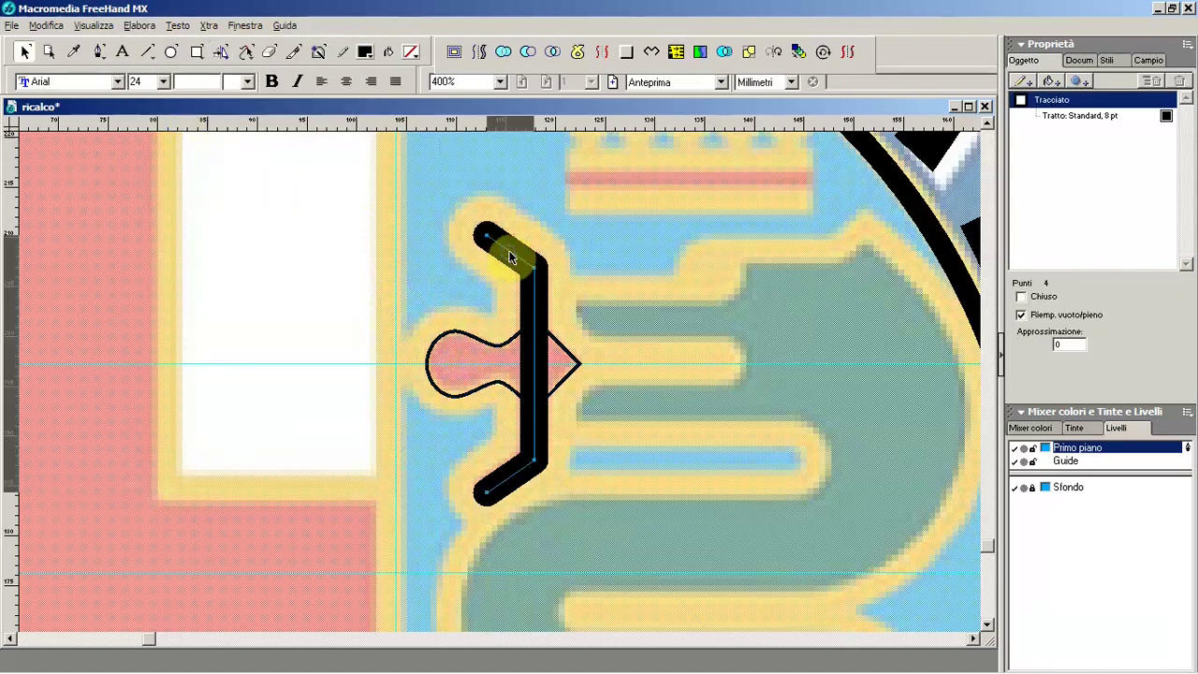
{"action": "left_click", "coordinate": [1063, 115]}
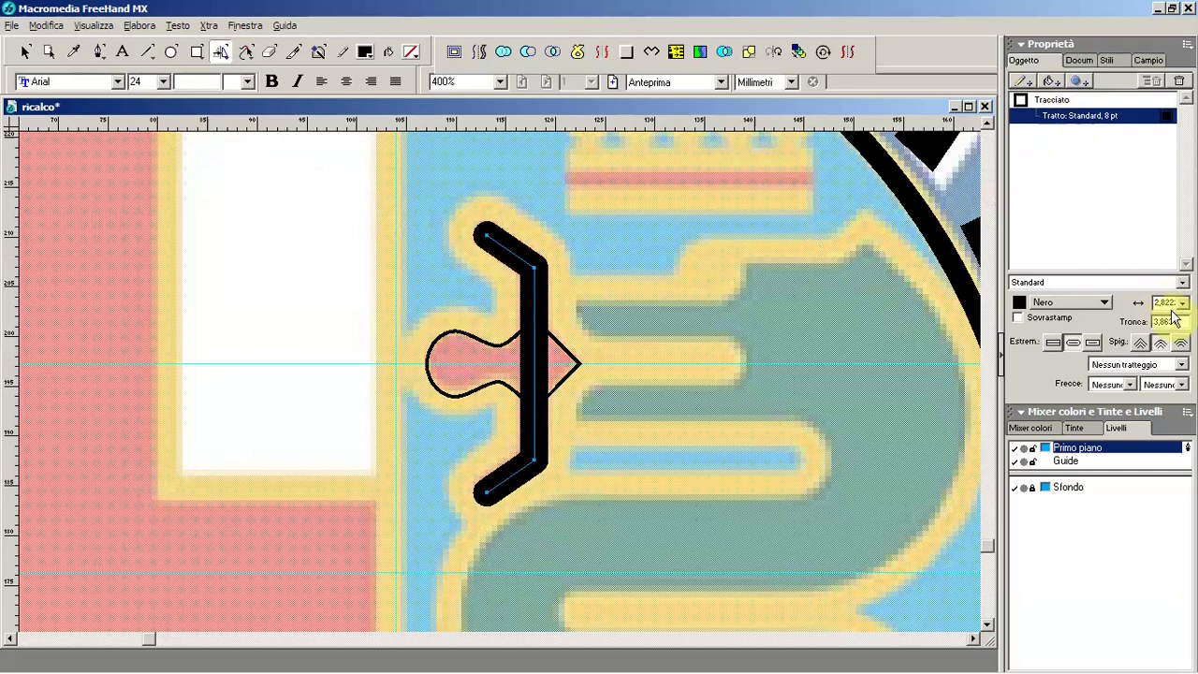
{"action": "left_click", "coordinate": [480, 53]}
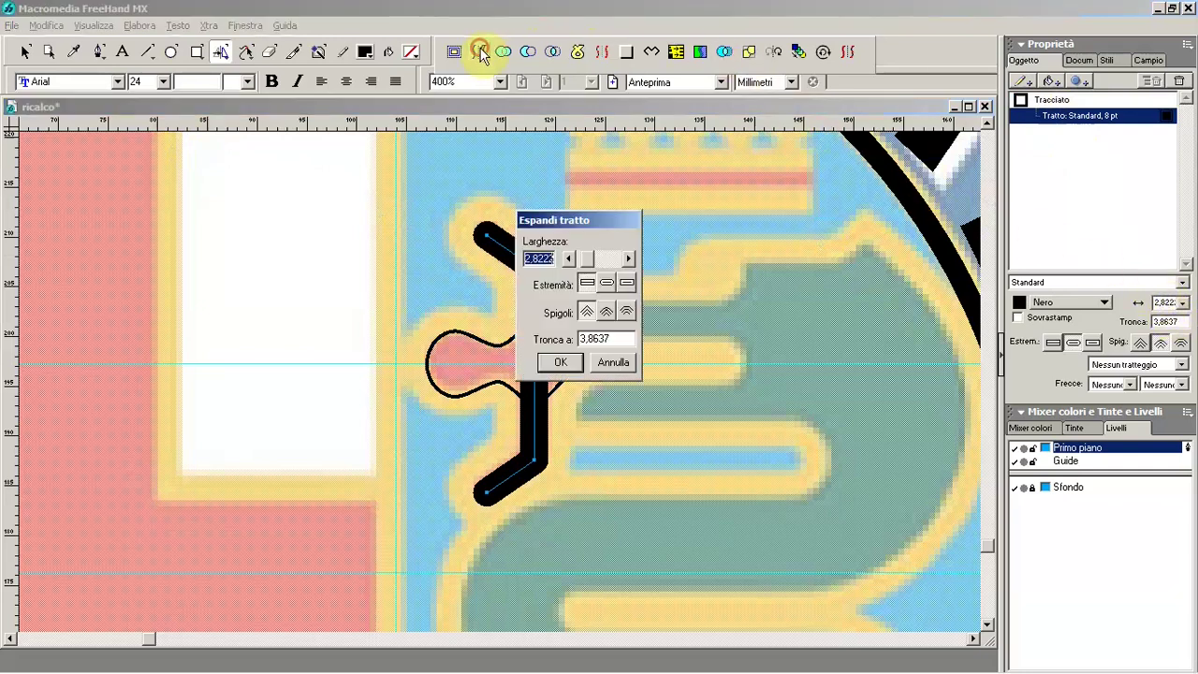
{"action": "left_click", "coordinate": [605, 284]}
{"action": "left_click", "coordinate": [560, 362]}
{"action": "key", "text": "v"}
{"action": "left_click", "coordinate": [568, 354]}
Step: Unite the expanded outline with the bulb into one black shape and zoom out
{"action": "left_click", "coordinate": [543, 304], "text": "shift"}
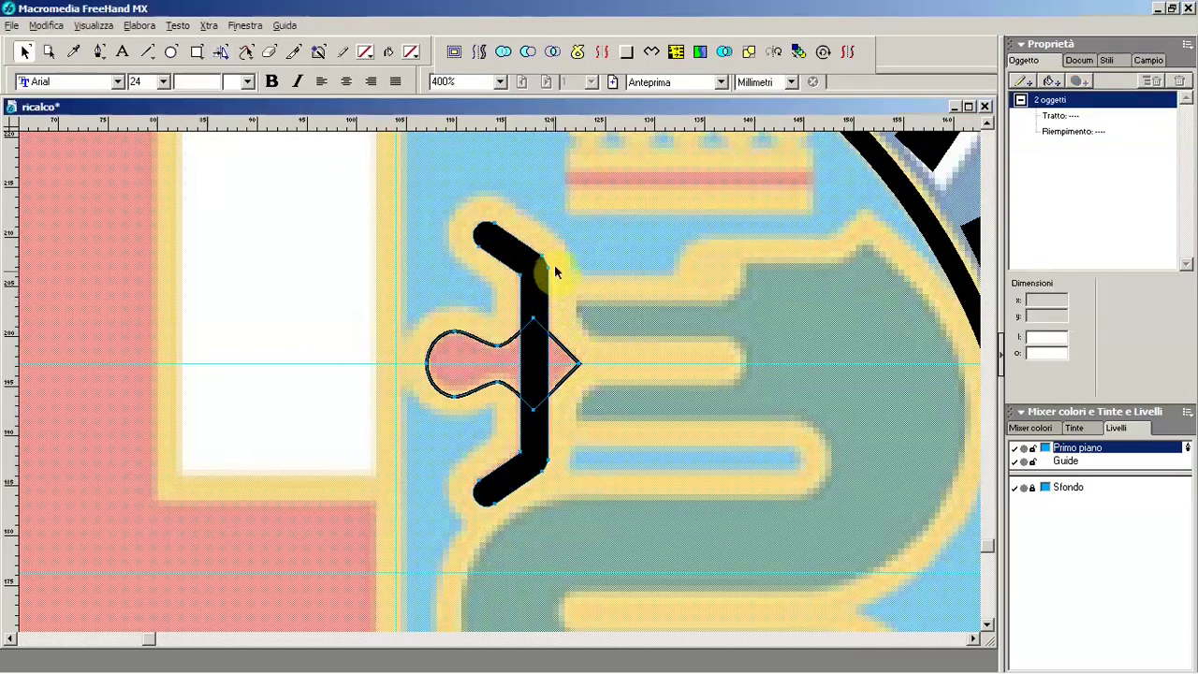
{"action": "left_click", "coordinate": [504, 54]}
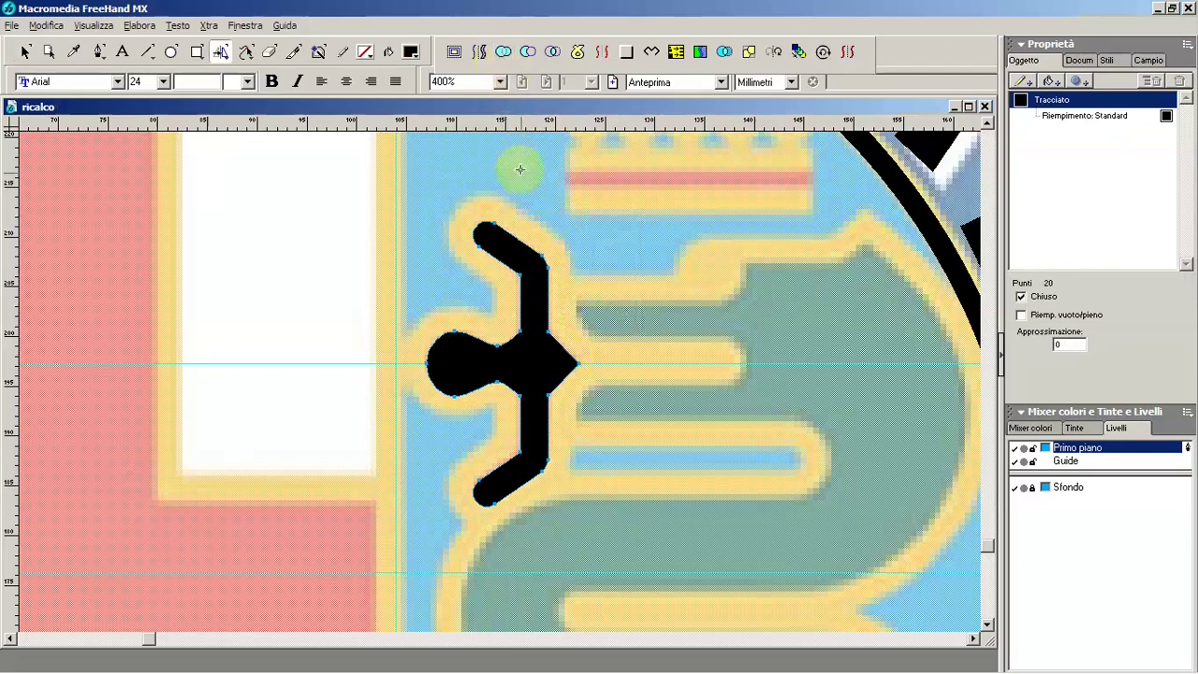
{"action": "left_click", "coordinate": [571, 298], "text": "ctrl+alt"}
Step: Start a new pen path tracing the serpent's top edge with straight and diagonal segments
{"action": "left_click_drag", "start_coordinate": [549, 339], "coordinate": [521, 246]}
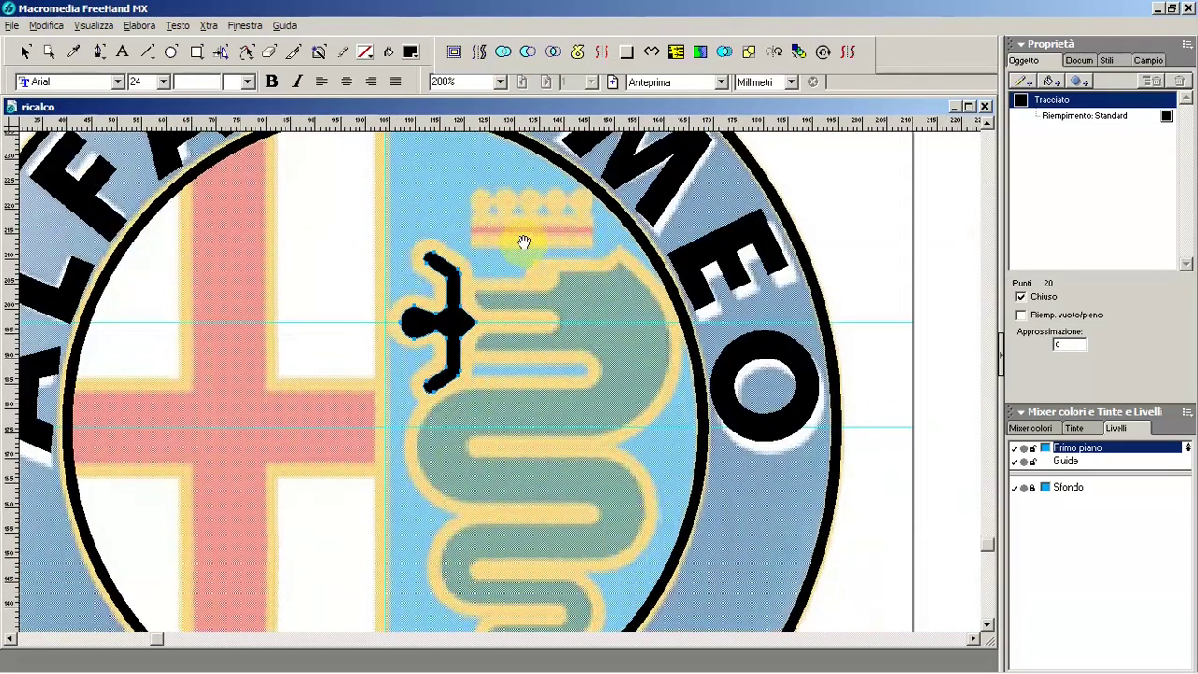
{"action": "left_click", "coordinate": [565, 314], "text": "ctrl"}
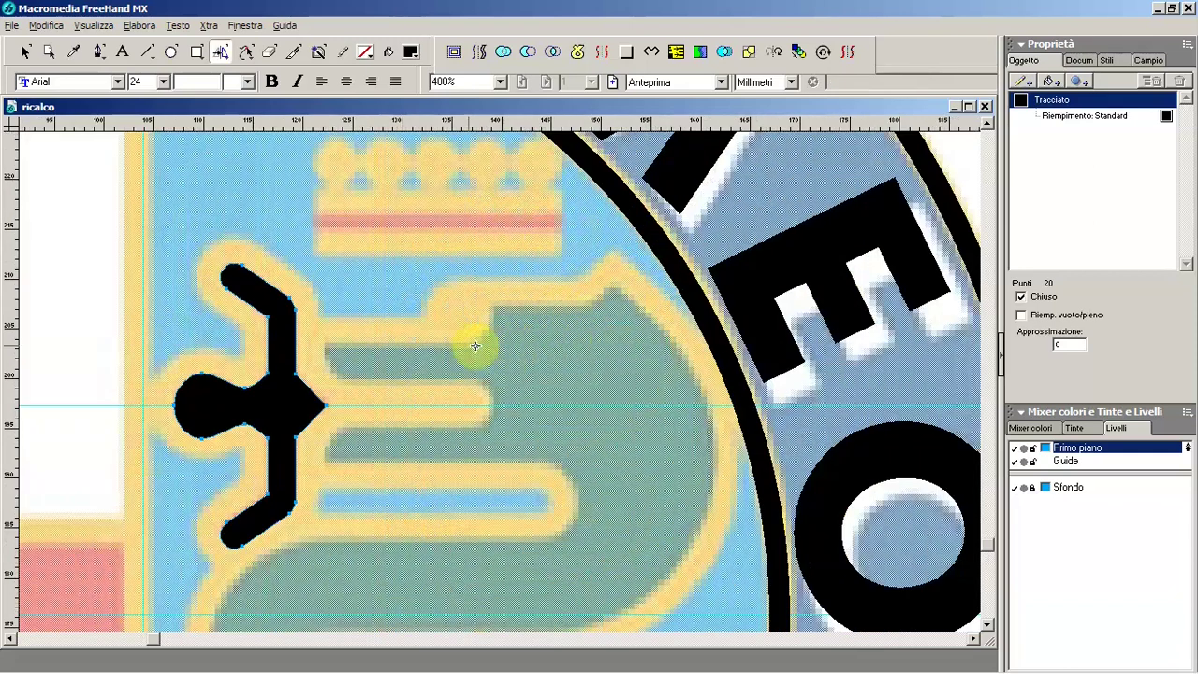
{"action": "left_click", "coordinate": [98, 51]}
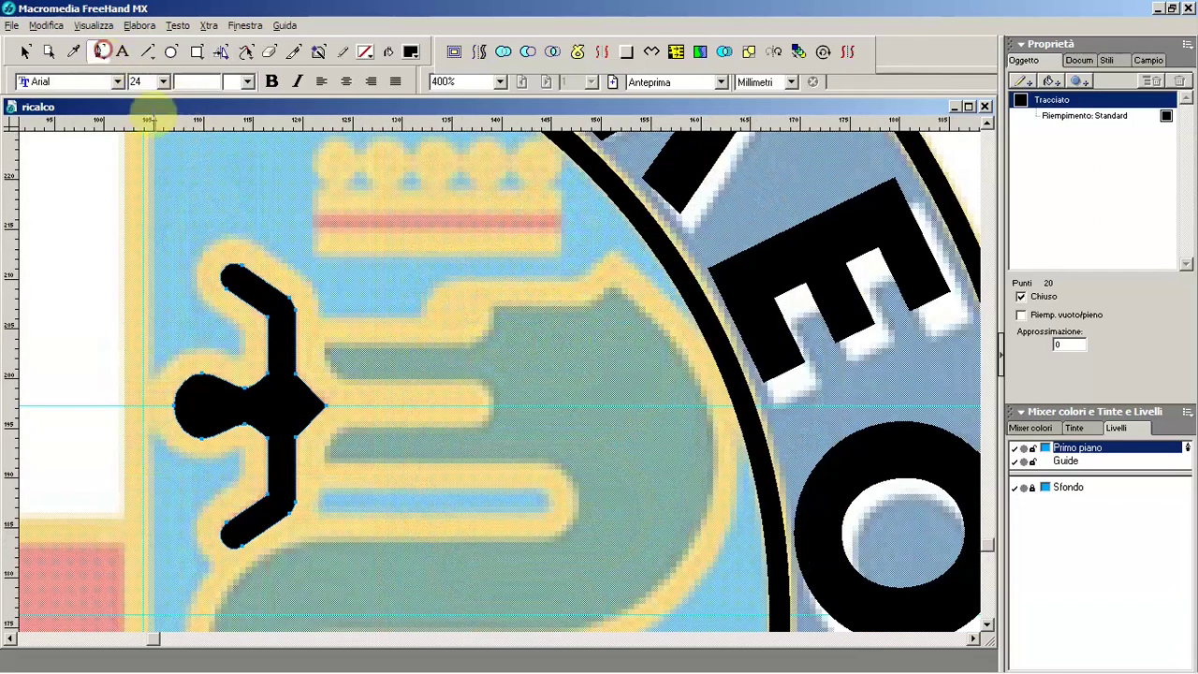
{"action": "left_click", "coordinate": [323, 343]}
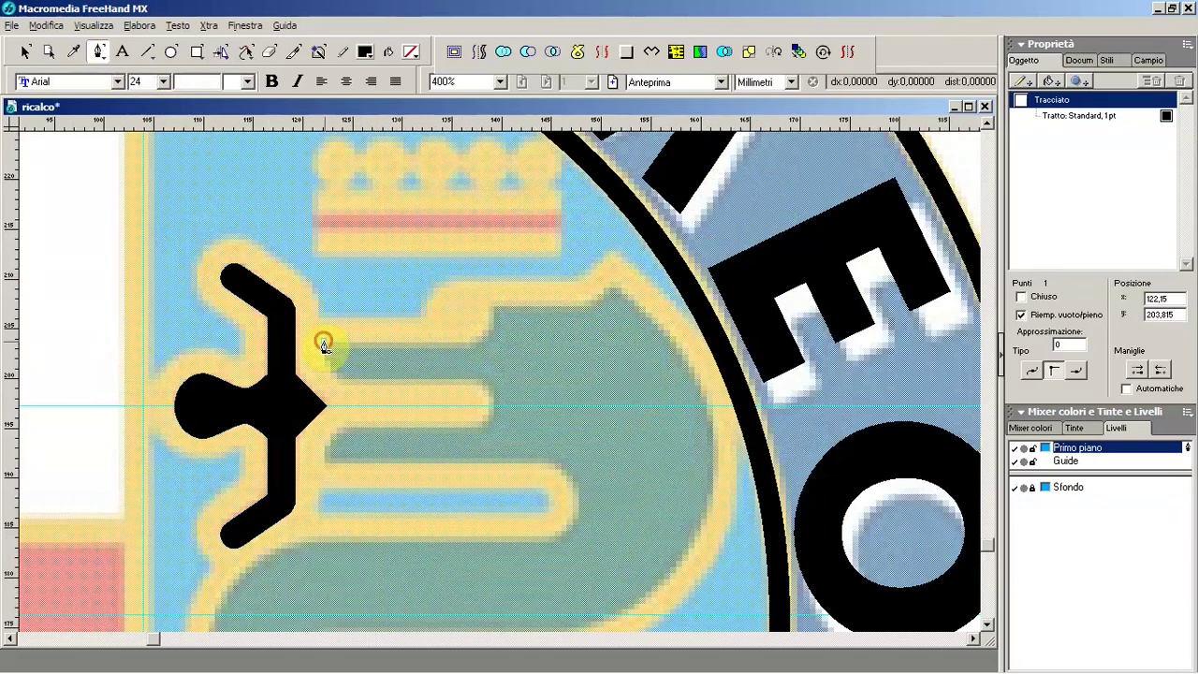
{"action": "left_click", "coordinate": [466, 341]}
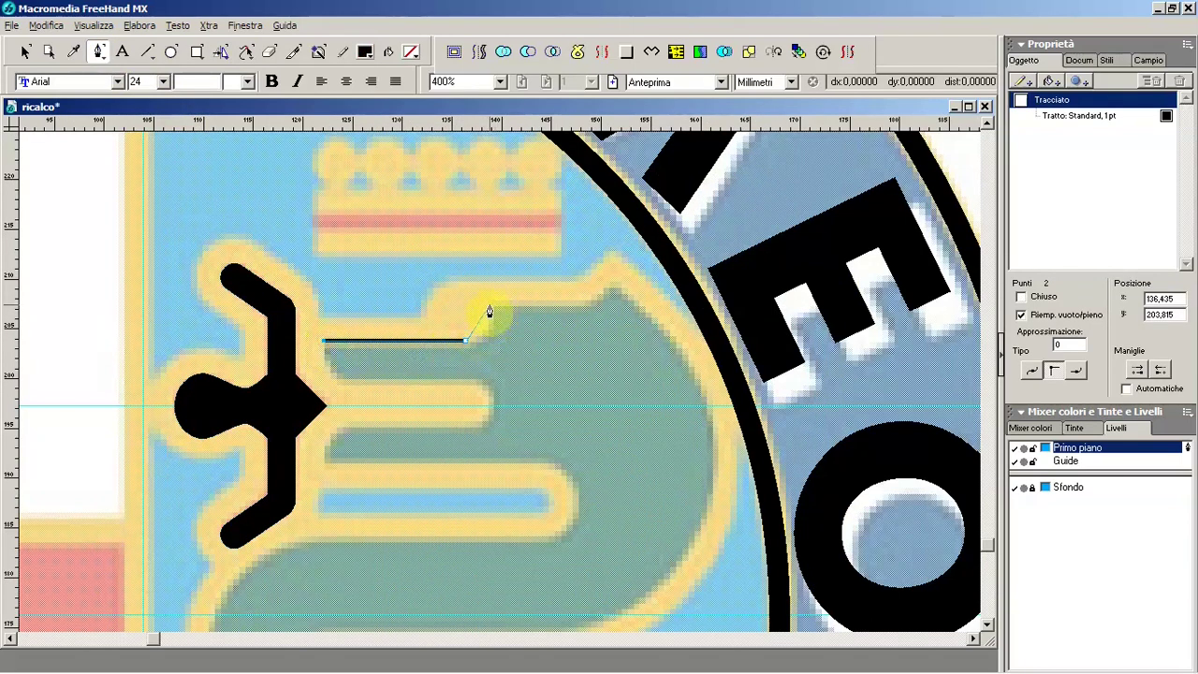
{"action": "left_click", "coordinate": [488, 305]}
{"action": "left_click", "coordinate": [587, 305]}
{"action": "left_click", "coordinate": [616, 281]}
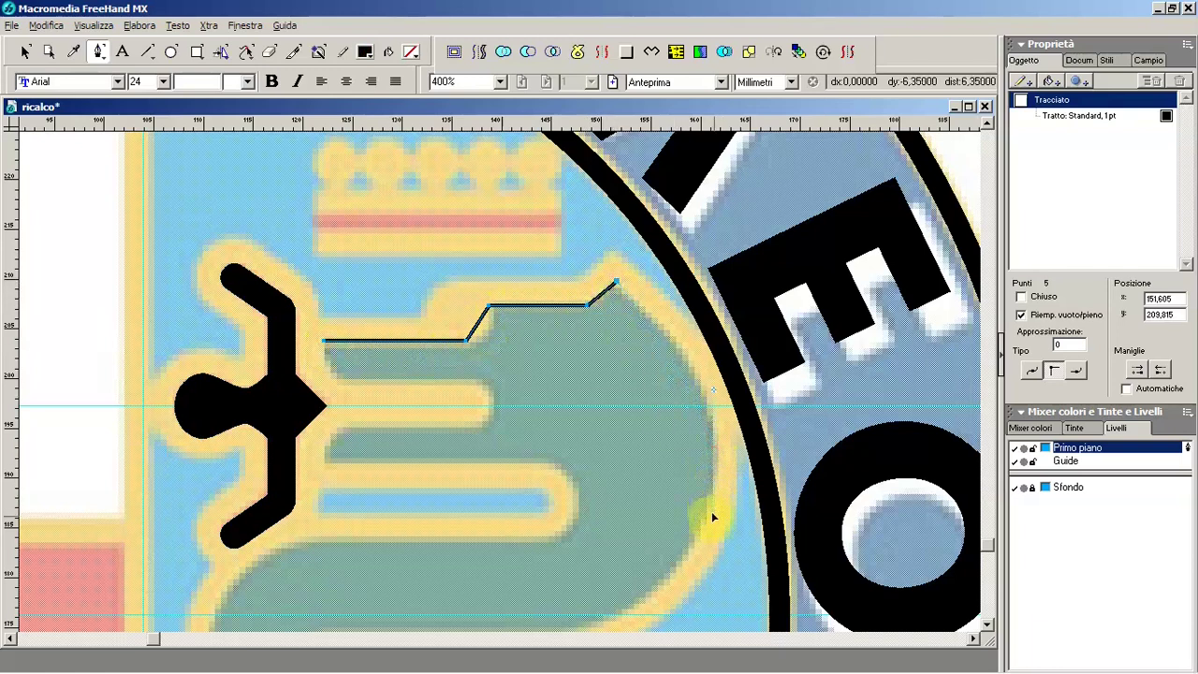
Step: Curve the outline down the serpent's right edge and bend the diagonal step into a curve
{"action": "left_click_drag", "start_coordinate": [710, 542], "coordinate": [709, 547]}
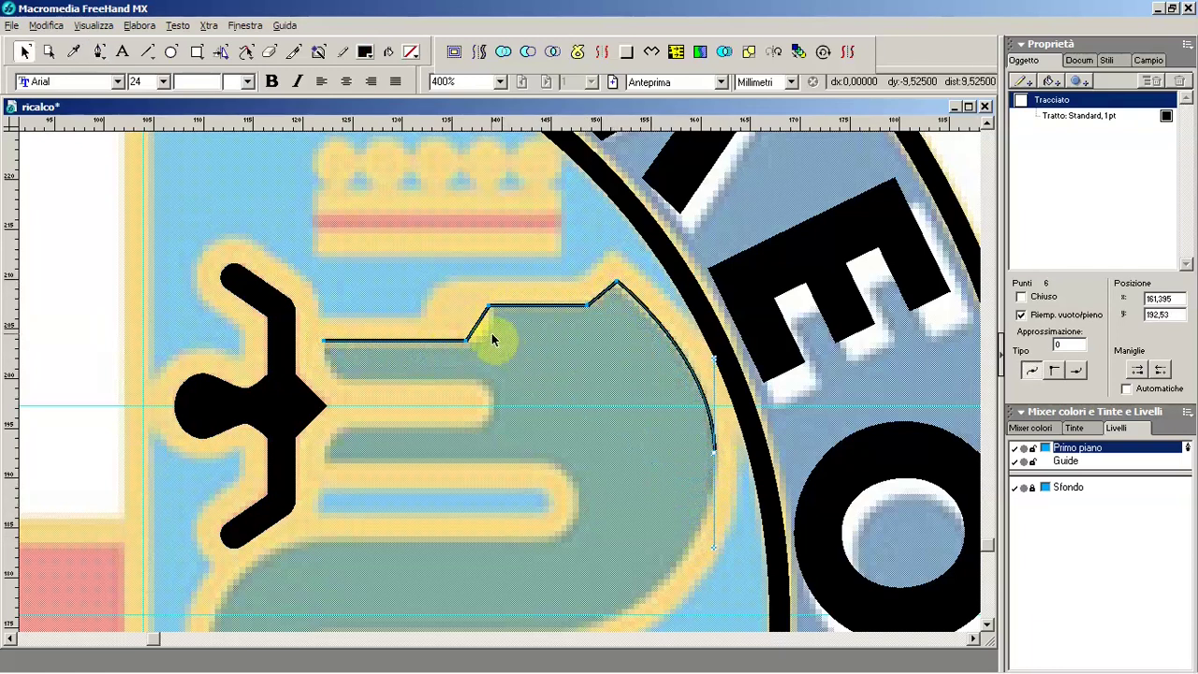
{"action": "key", "text": "Tab"}
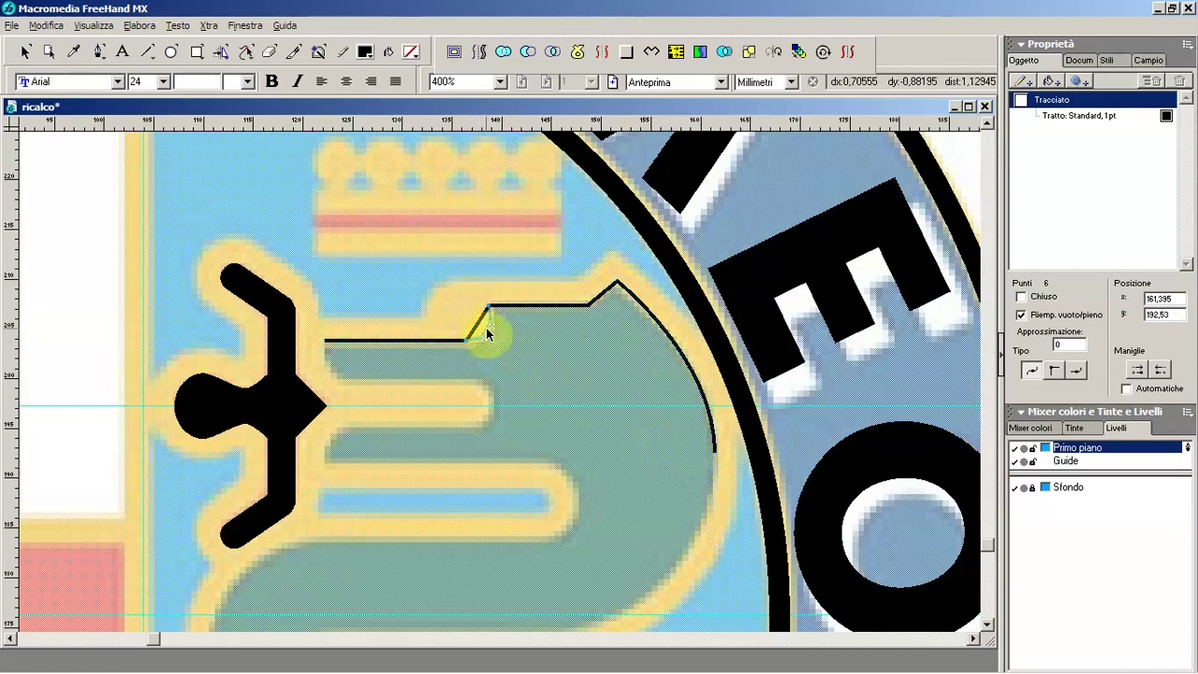
{"action": "left_click_drag", "start_coordinate": [485, 326], "coordinate": [483, 343]}
Step: Continue the outline around the upper jaw prong, rounding its tip and left corner
{"action": "key", "text": "Tab"}
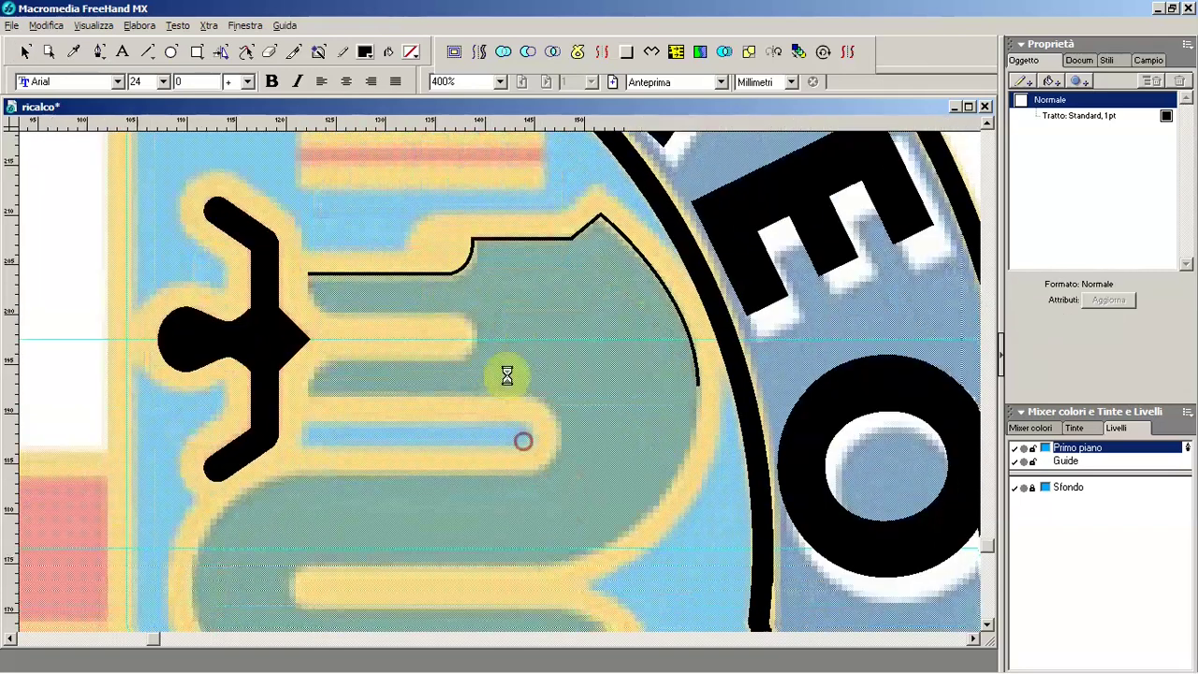
{"action": "left_click_drag", "start_coordinate": [513, 400], "coordinate": [493, 335]}
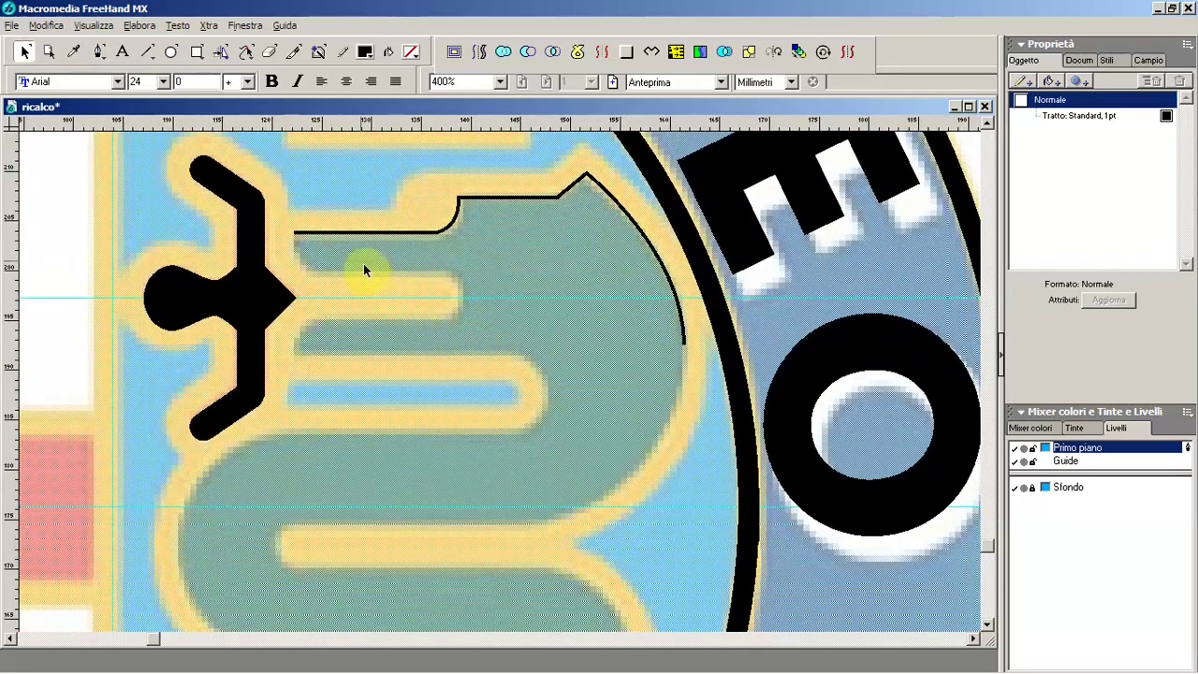
{"action": "left_click", "coordinate": [294, 231]}
{"action": "key", "text": "p"}
{"action": "left_click", "coordinate": [308, 269]}
{"action": "left_click_drag", "start_coordinate": [445, 271], "coordinate": [445, 316]}
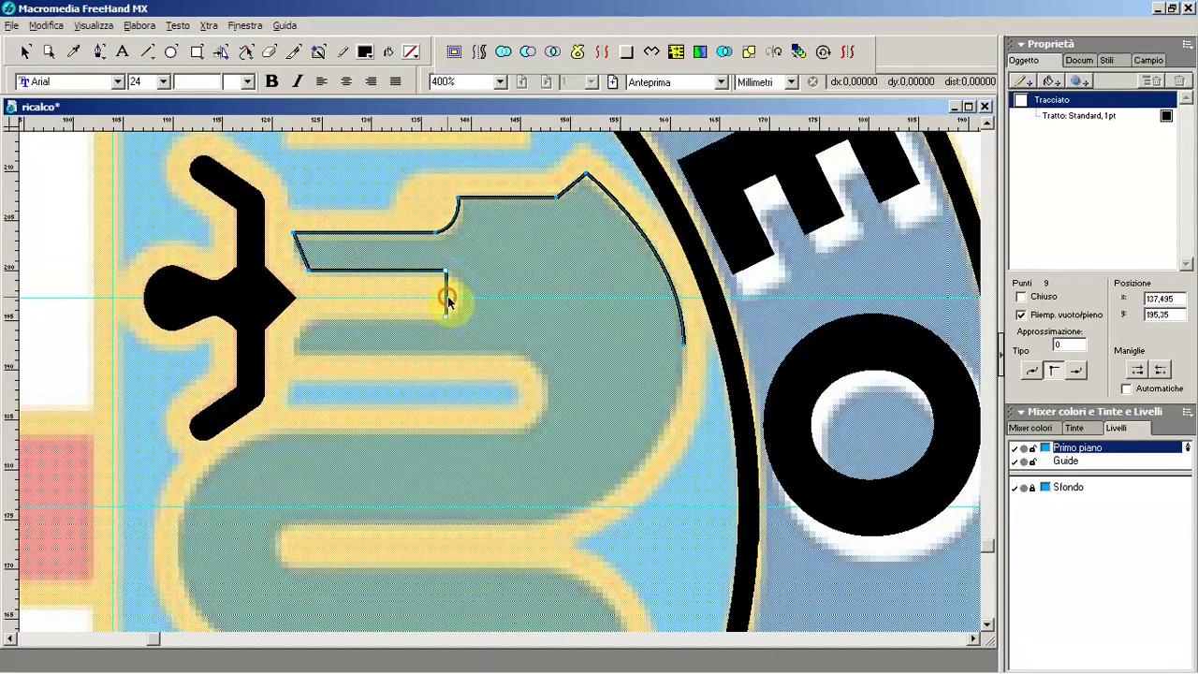
{"action": "left_click_drag", "start_coordinate": [455, 296], "coordinate": [427, 320]}
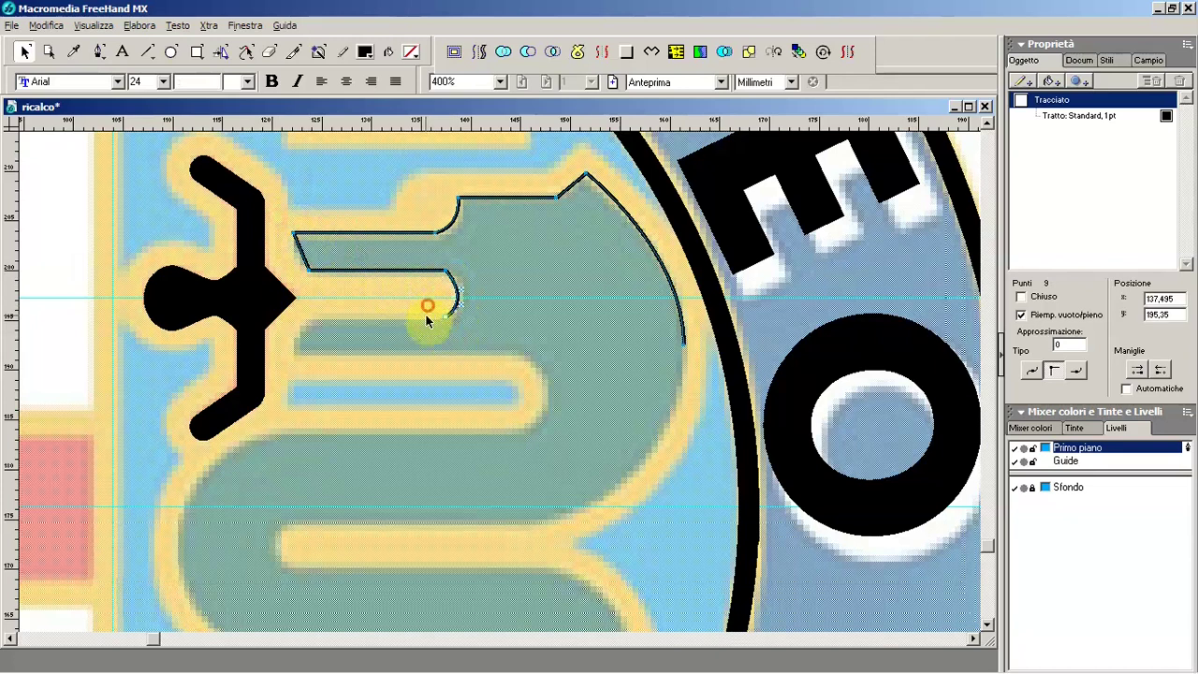
{"action": "key", "text": "p"}
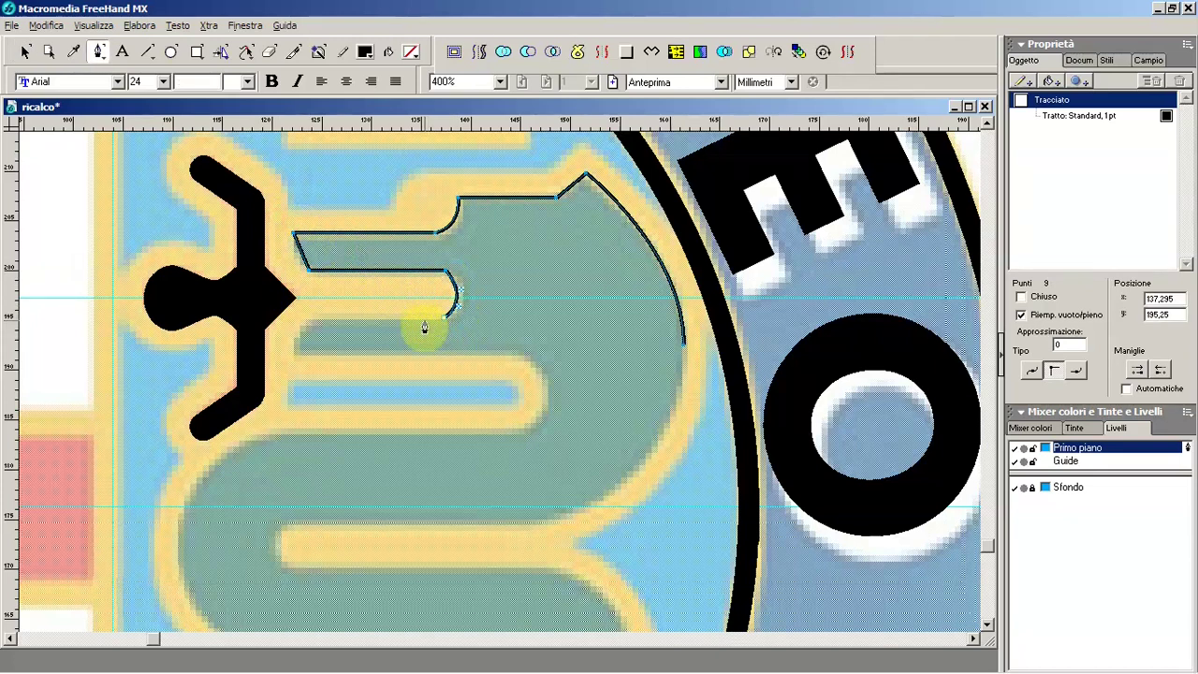
{"action": "key", "text": "v"}
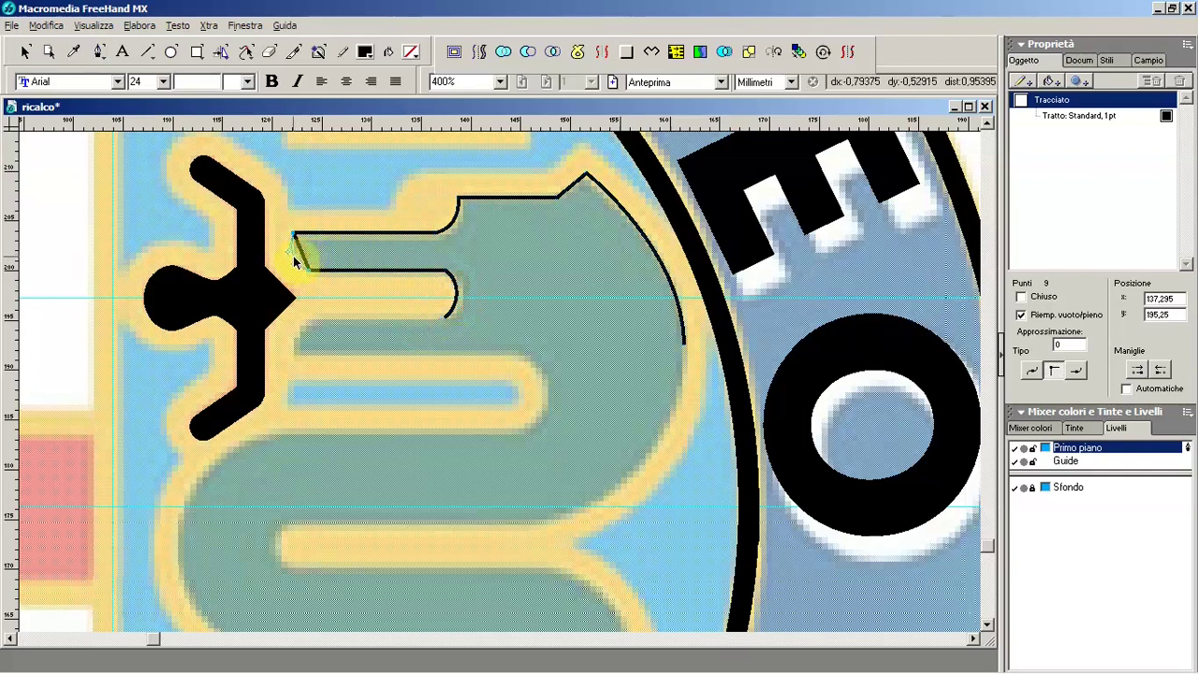
{"action": "left_click_drag", "start_coordinate": [305, 269], "coordinate": [317, 271]}
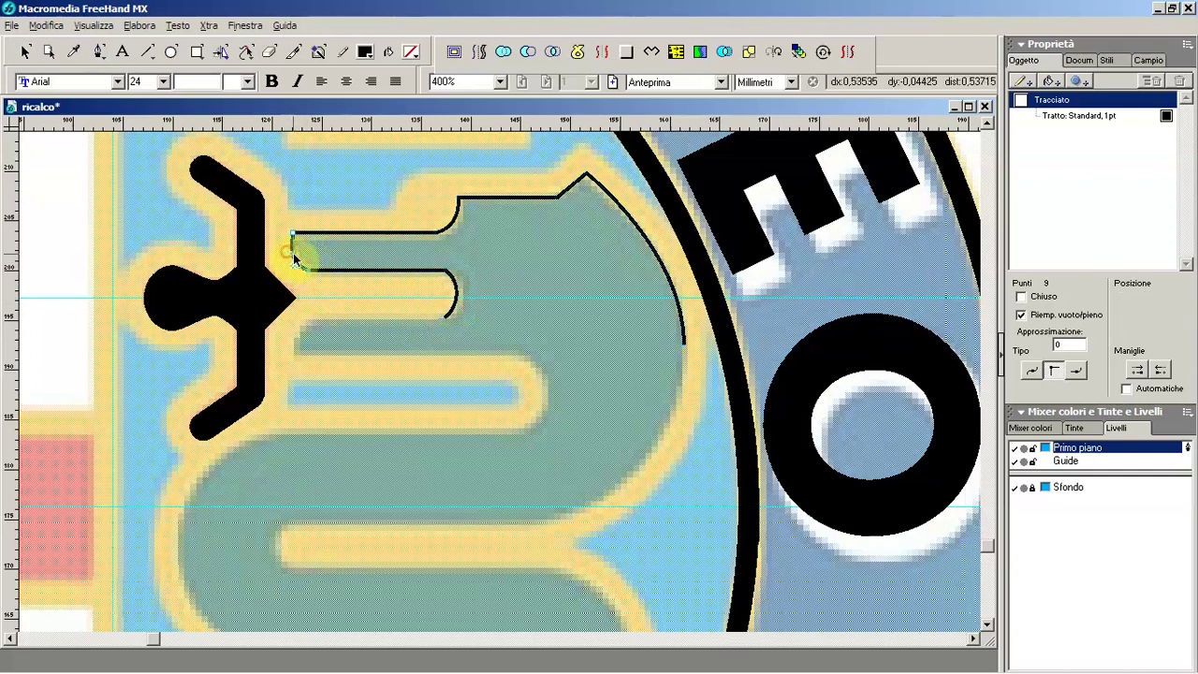
Step: Trace under the upper prong, then out along the second prong and back left
{"action": "left_click", "coordinate": [301, 254]}
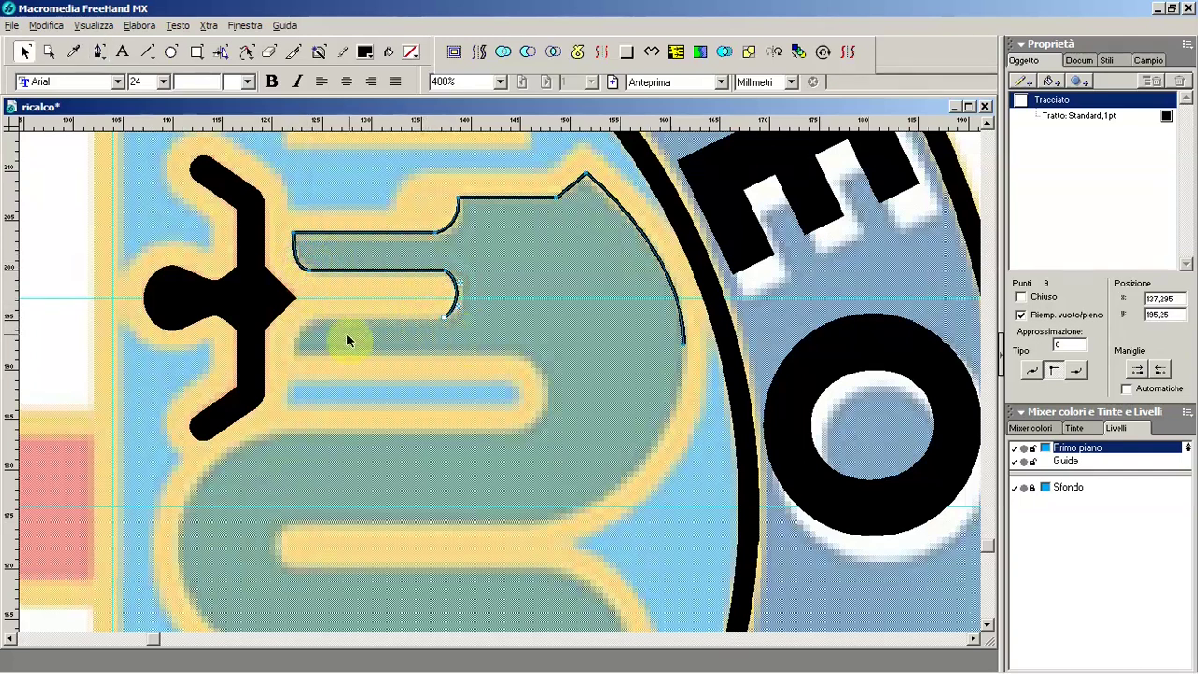
{"action": "key", "text": "p"}
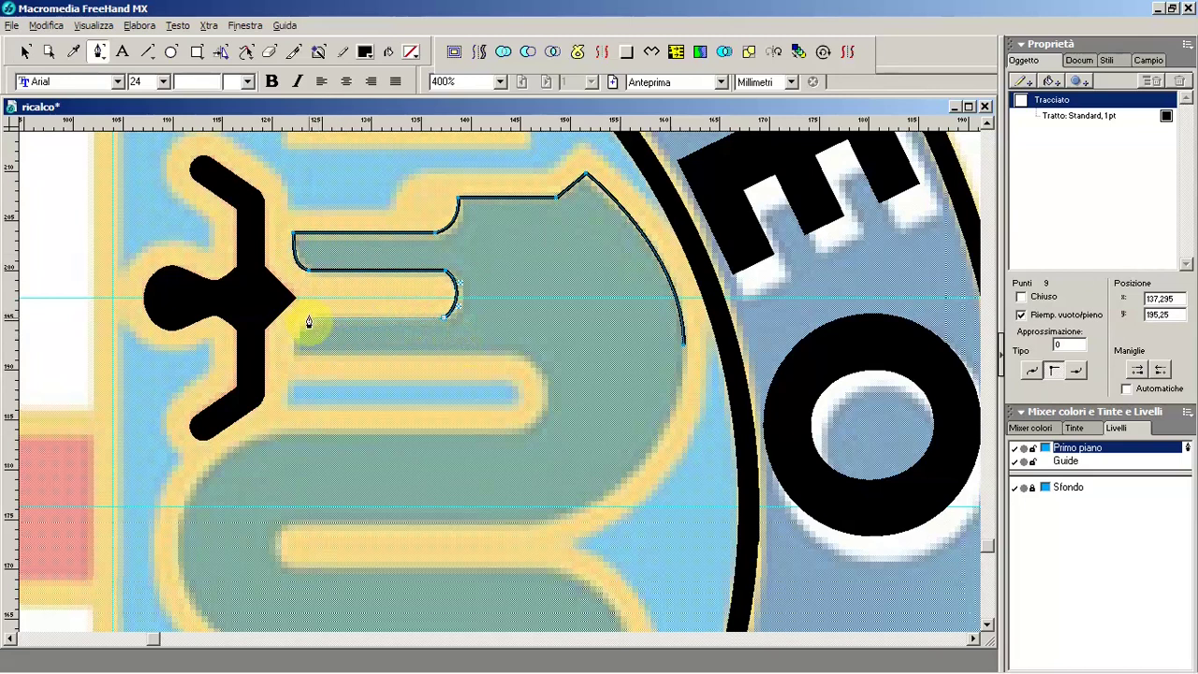
{"action": "left_click", "coordinate": [308, 319]}
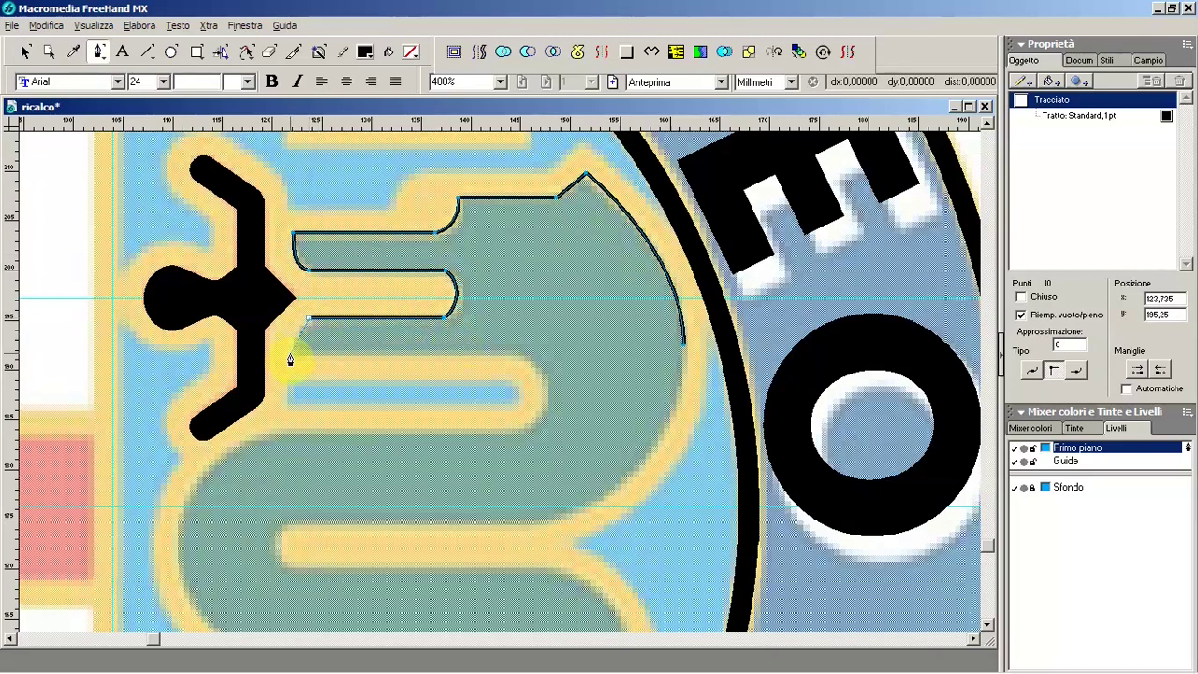
{"action": "left_click_drag", "start_coordinate": [290, 355], "coordinate": [295, 339]}
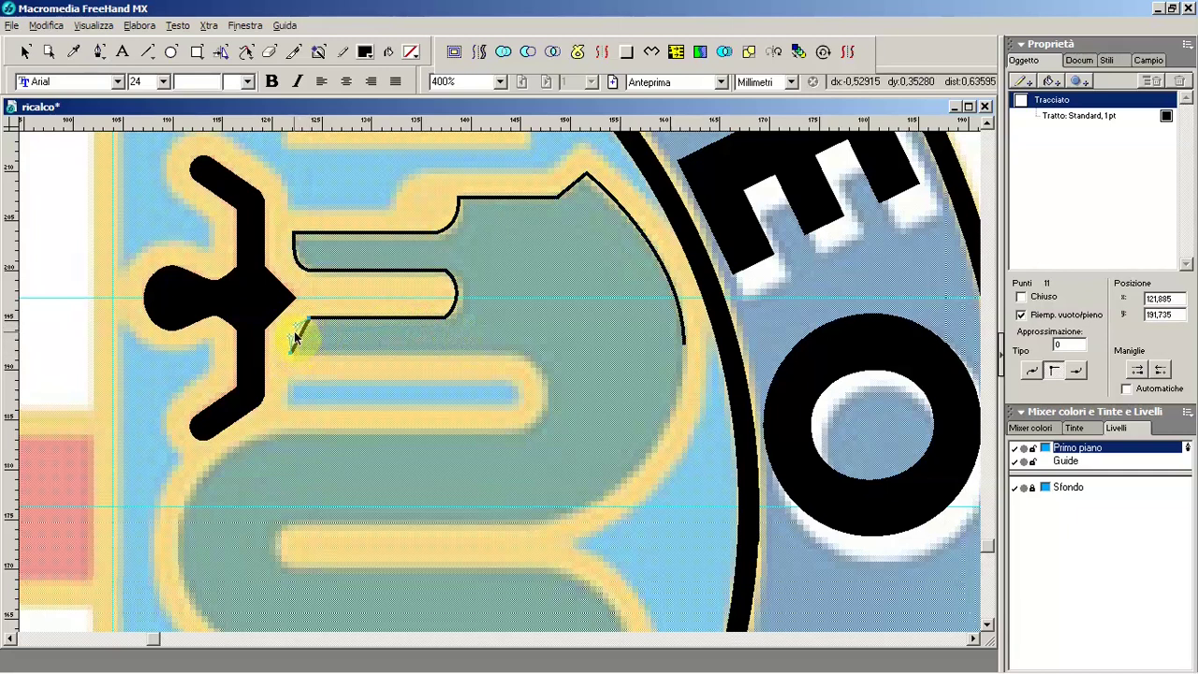
{"action": "key", "text": "v"}
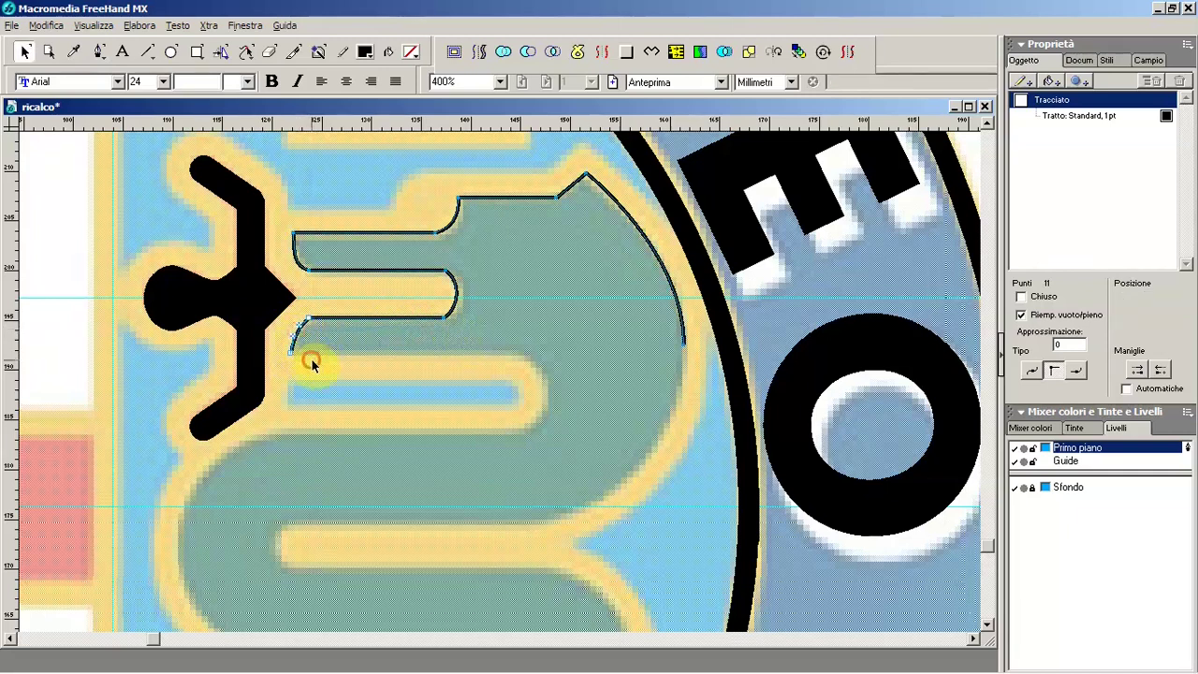
{"action": "left_click", "coordinate": [291, 350]}
{"action": "key", "text": "p"}
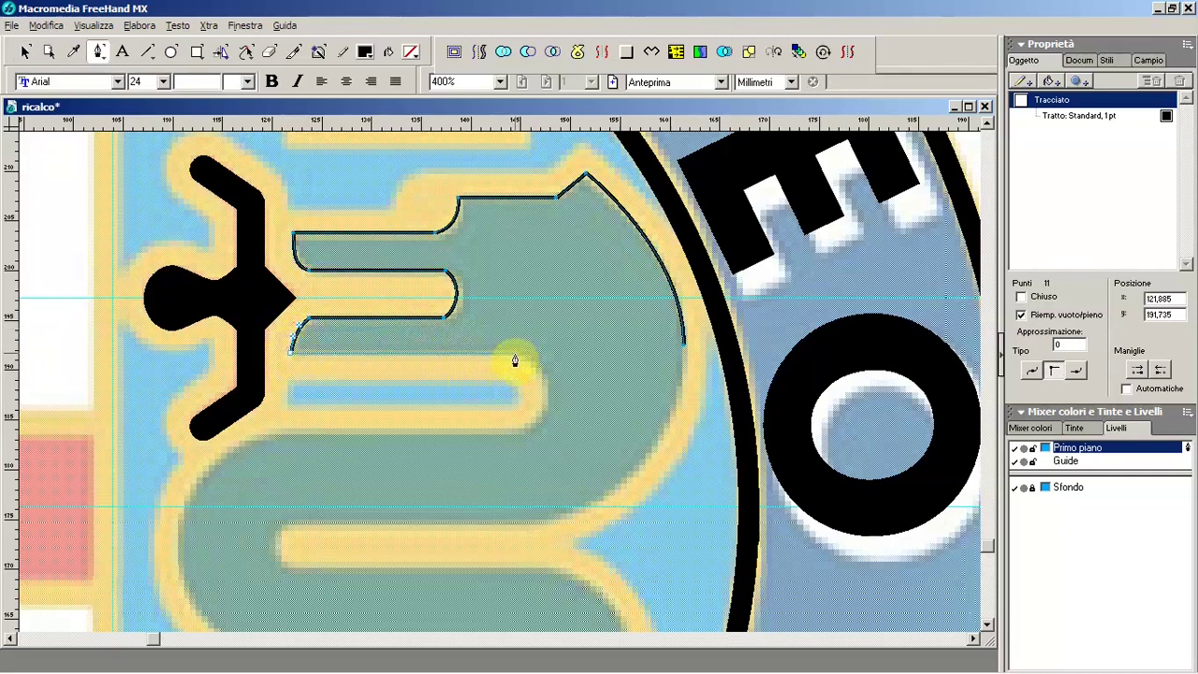
{"action": "left_click_drag", "start_coordinate": [517, 353], "coordinate": [517, 431]}
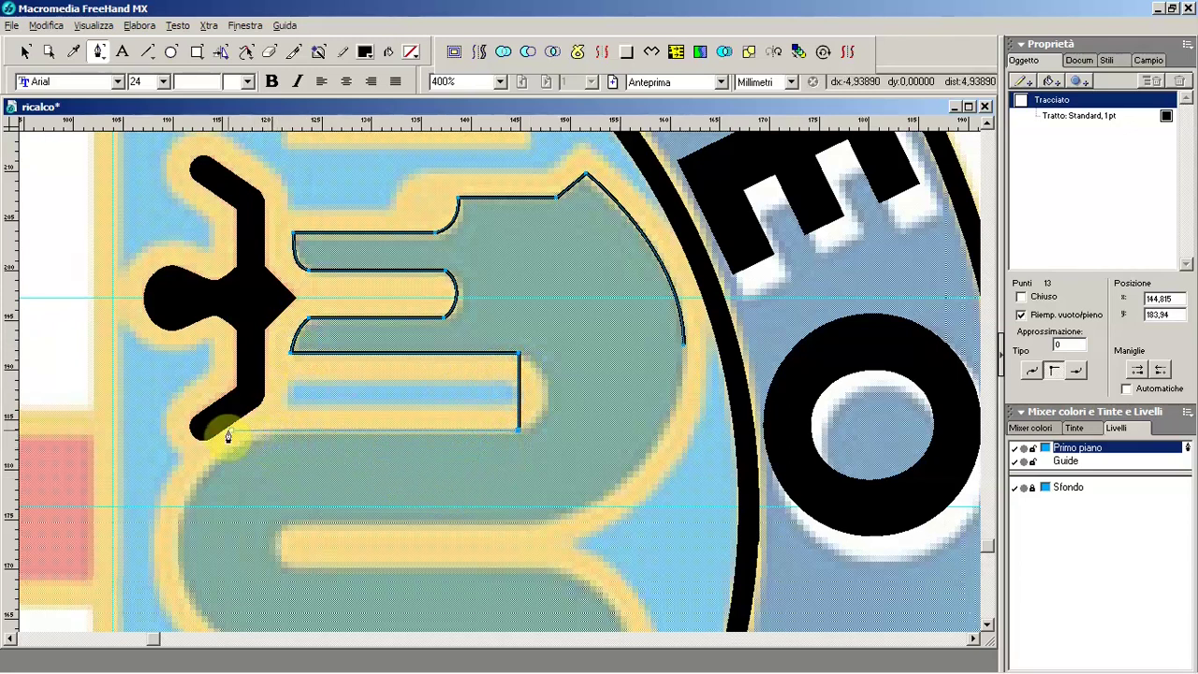
{"action": "left_click", "coordinate": [269, 434]}
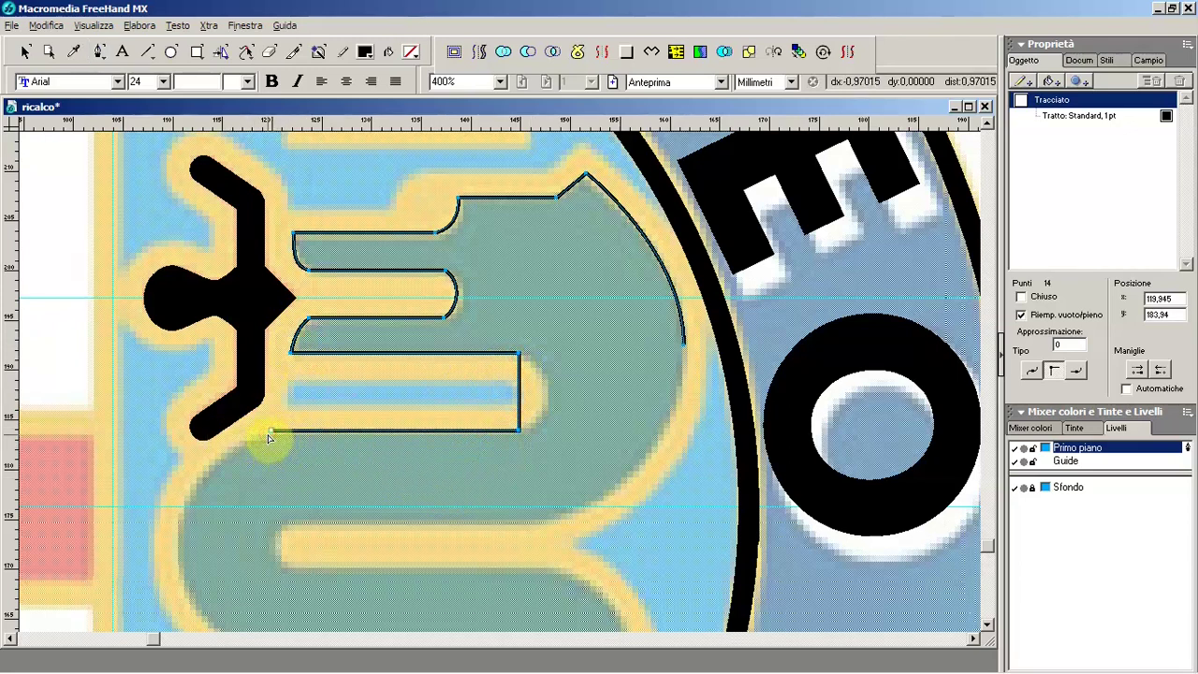
Step: Zigzag the outline with corner points around the serpent's lower coils toward the tail
{"action": "left_click_drag", "start_coordinate": [287, 579], "coordinate": [383, 428]}
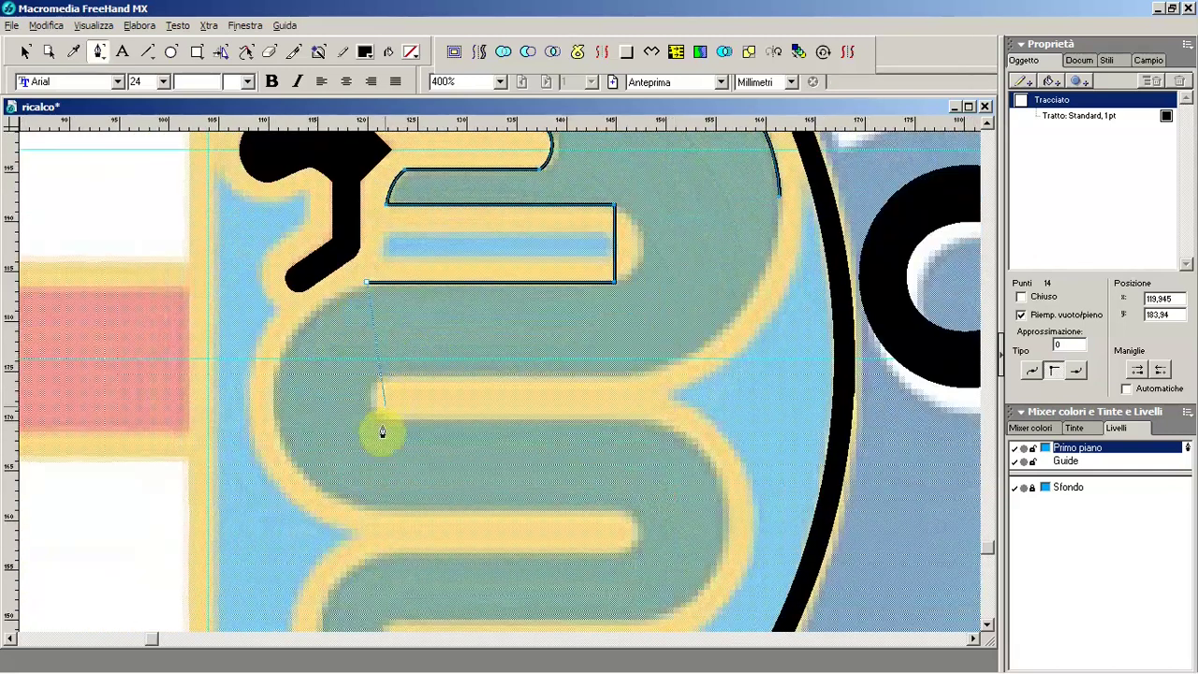
{"action": "left_click", "coordinate": [366, 510]}
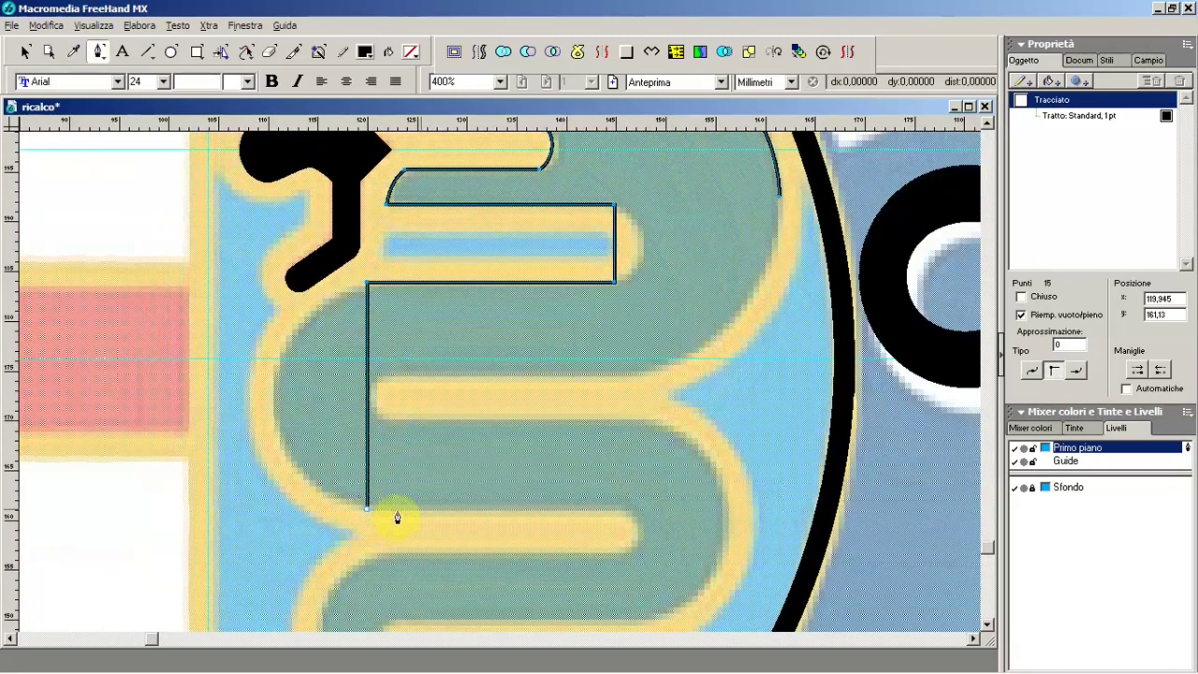
{"action": "left_click_drag", "start_coordinate": [617, 511], "coordinate": [613, 557]}
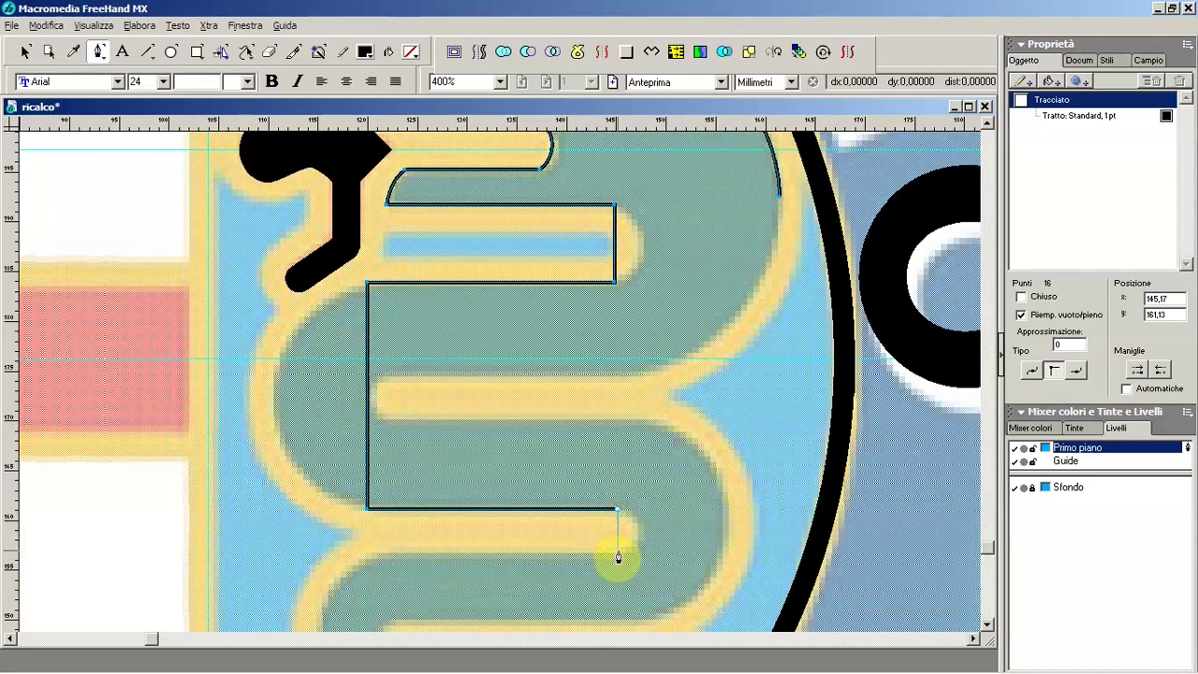
{"action": "left_click", "coordinate": [618, 551]}
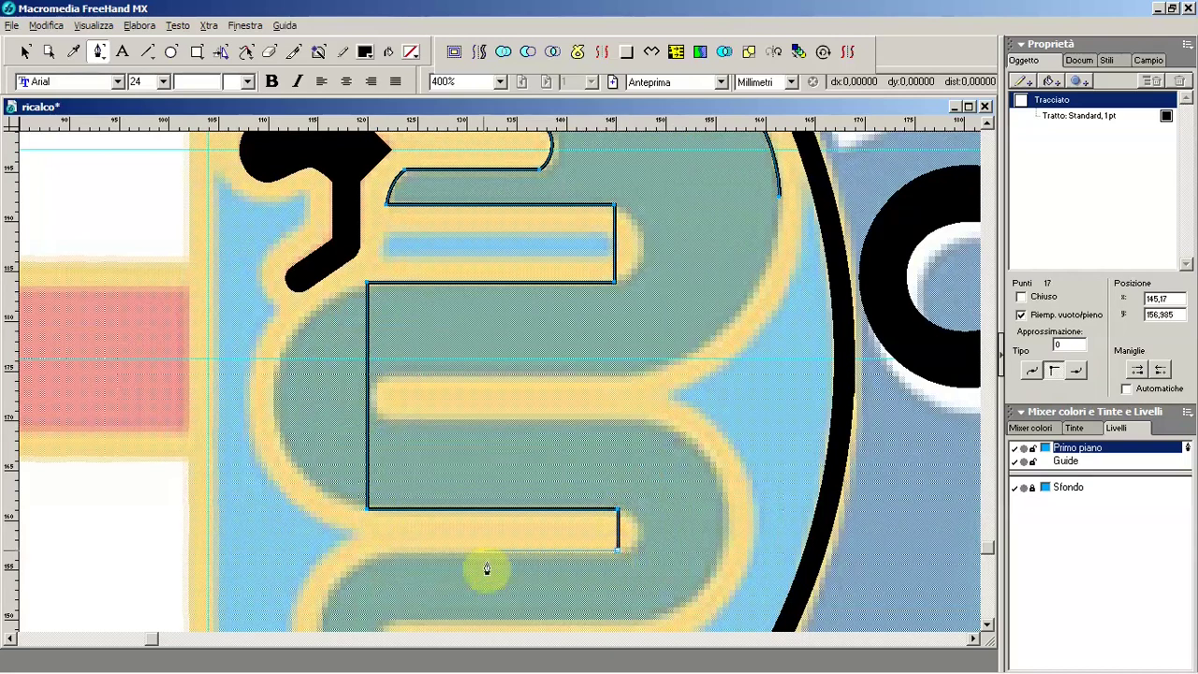
{"action": "left_click", "coordinate": [379, 556]}
{"action": "left_click_drag", "start_coordinate": [409, 575], "coordinate": [528, 254]}
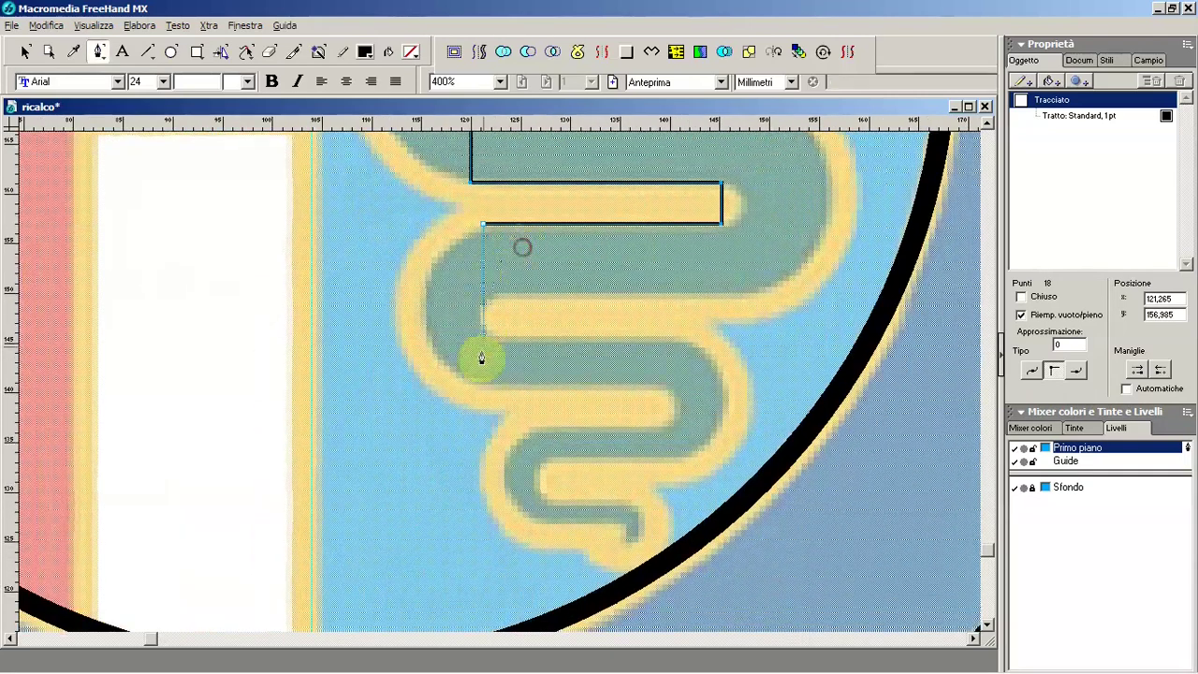
{"action": "left_click", "coordinate": [484, 384]}
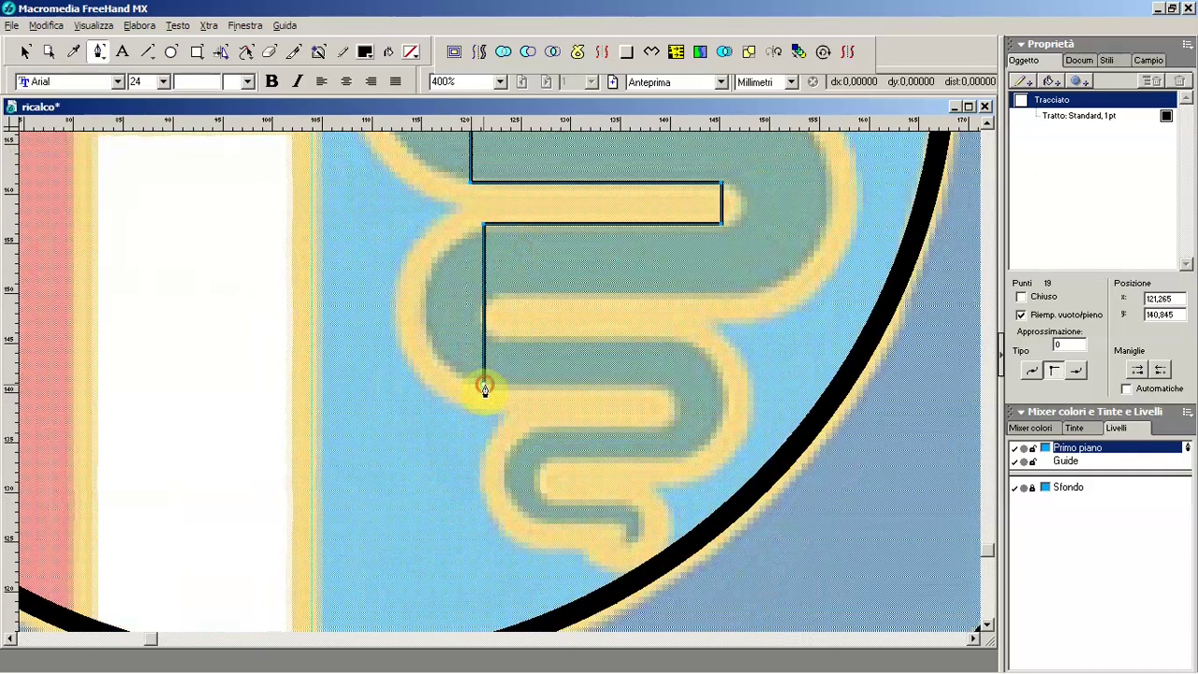
{"action": "left_click", "coordinate": [659, 384]}
{"action": "left_click", "coordinate": [660, 428]}
{"action": "left_click", "coordinate": [532, 428]}
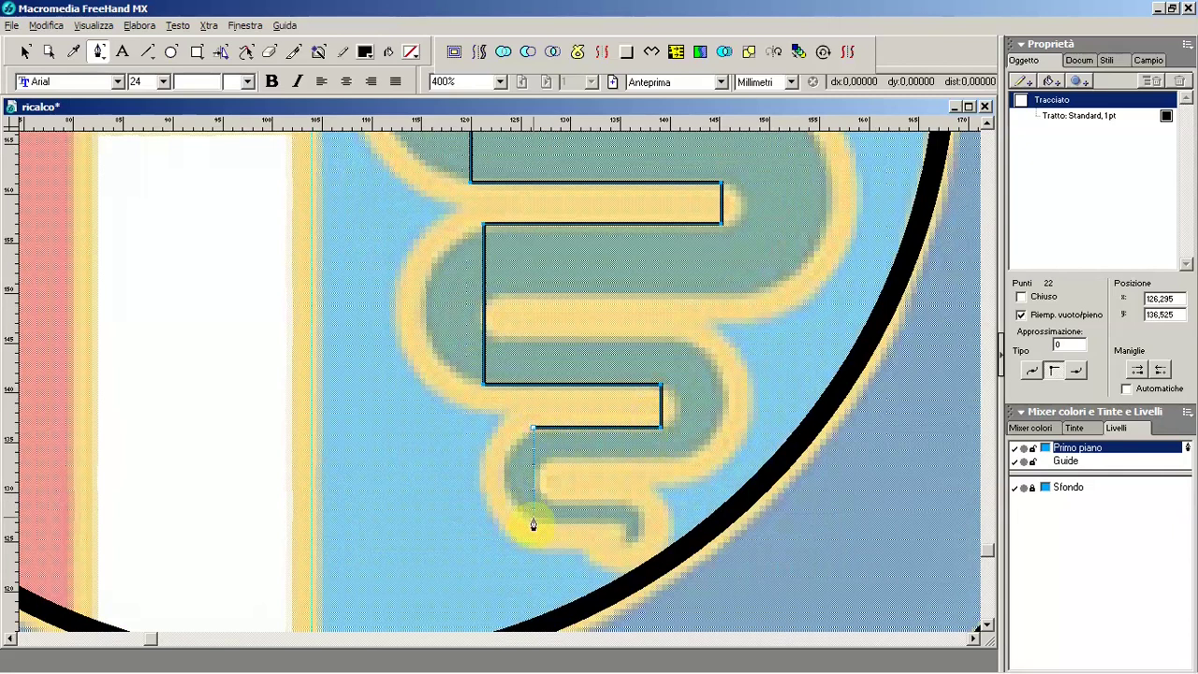
{"action": "left_click", "coordinate": [533, 519]}
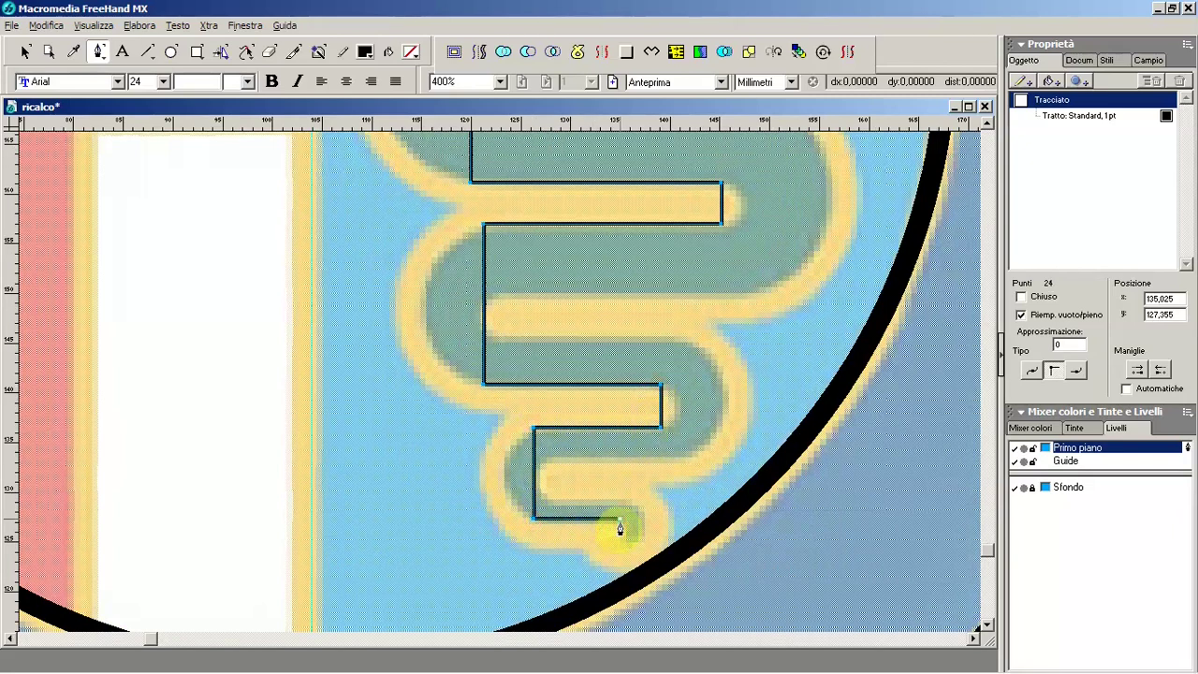
Step: Reselect the outline's end and delete its last two stray points
{"action": "left_click", "coordinate": [537, 521]}
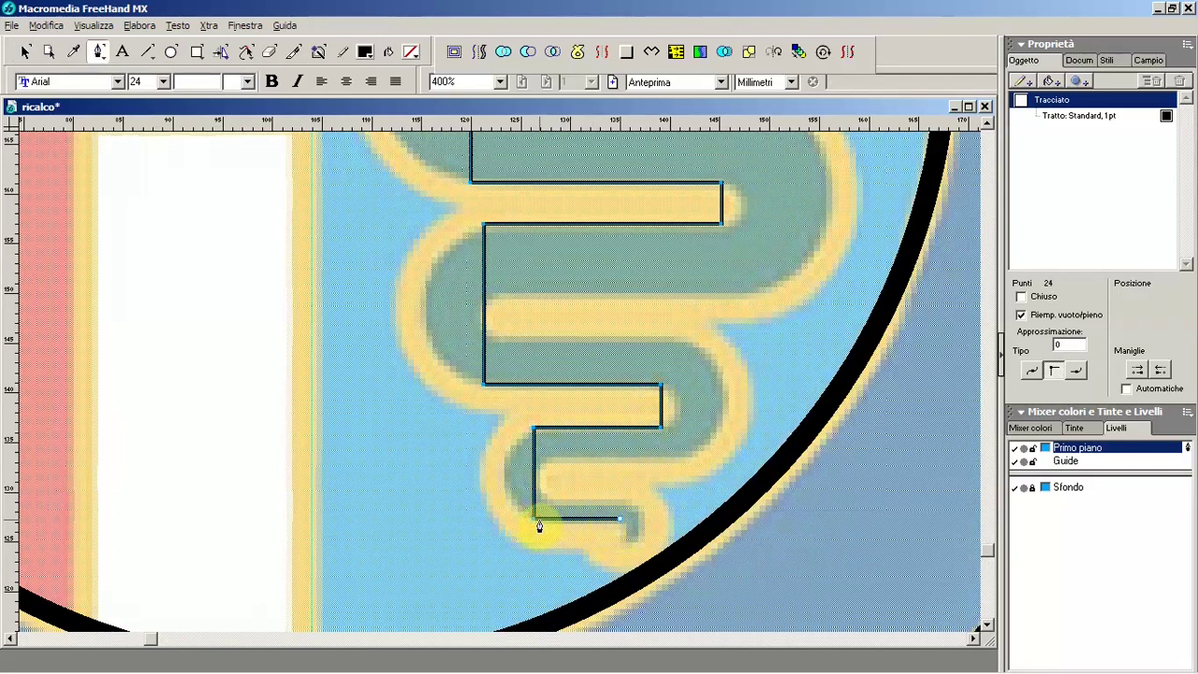
{"action": "left_click", "coordinate": [539, 525]}
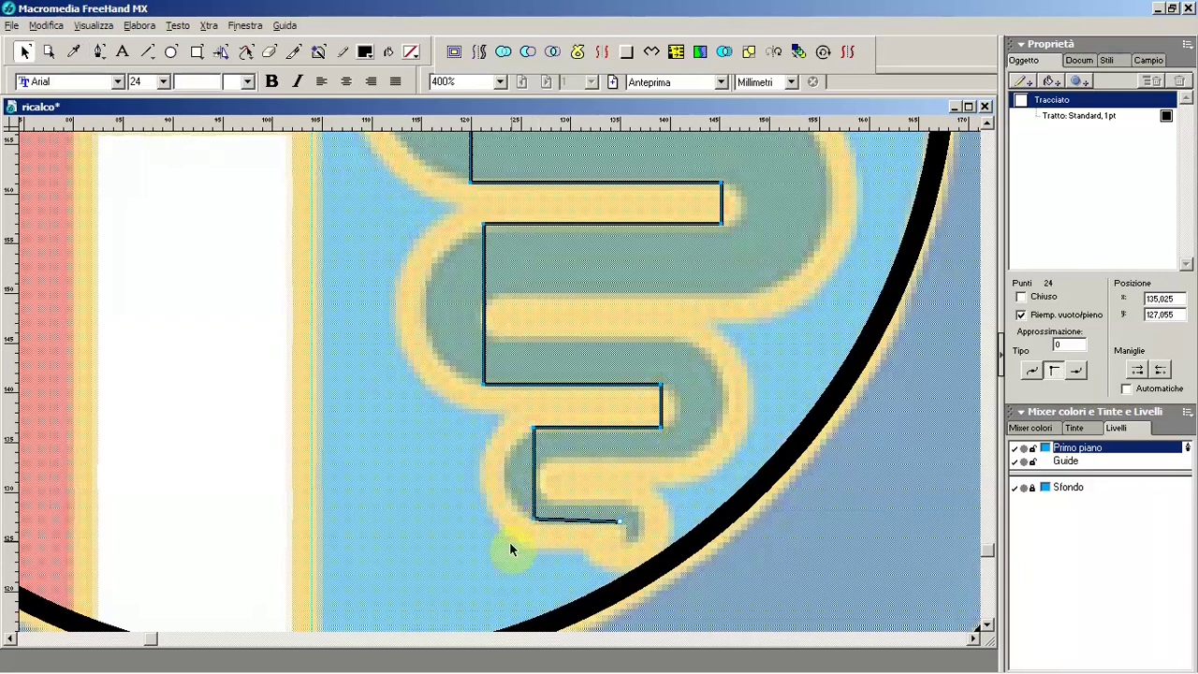
{"action": "left_click_drag", "start_coordinate": [562, 514], "coordinate": [562, 520]}
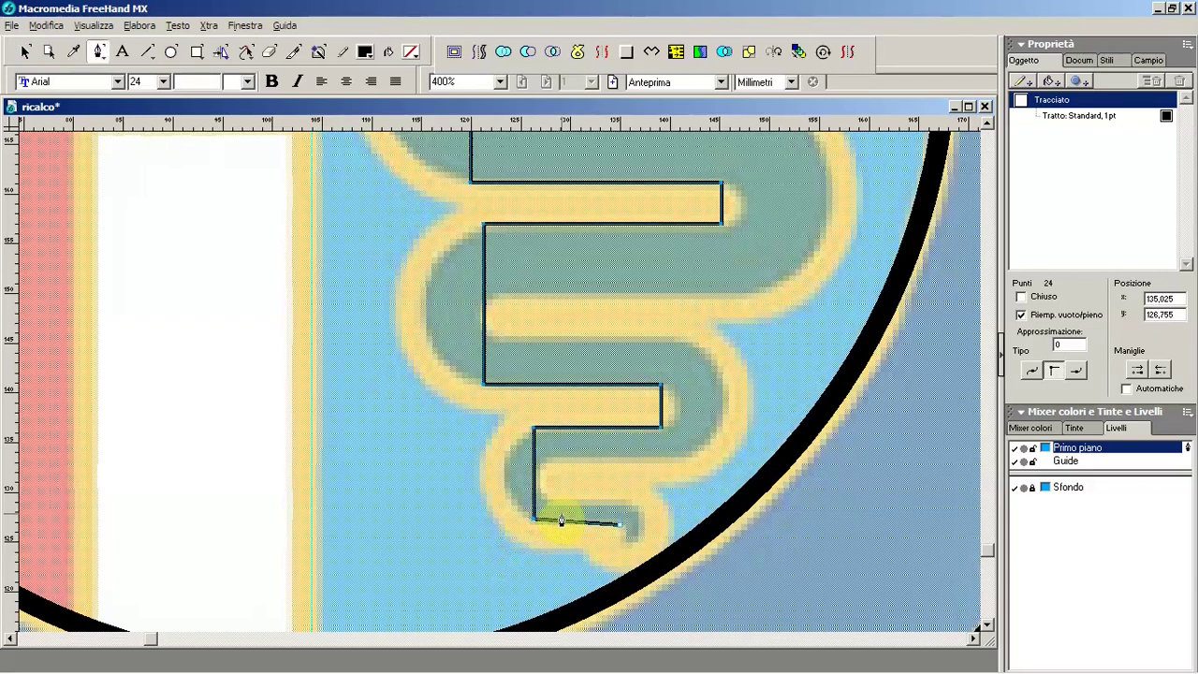
{"action": "left_click", "coordinate": [491, 541], "text": "ctrl"}
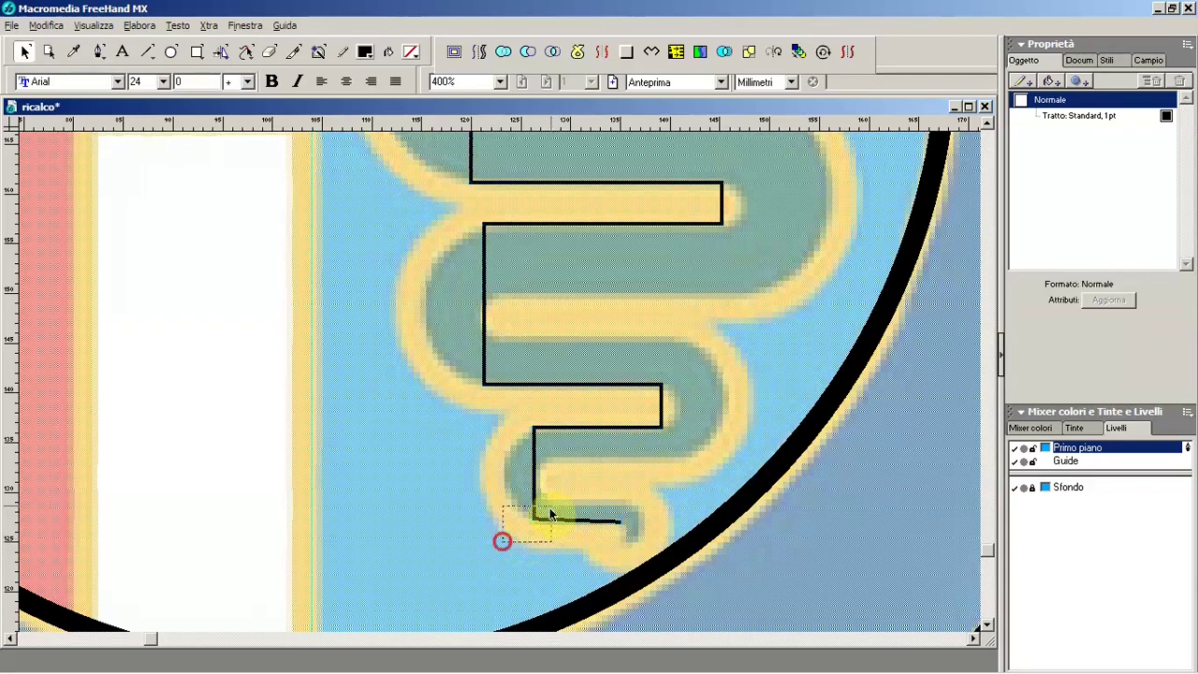
{"action": "left_click", "coordinate": [555, 512], "text": "ctrl"}
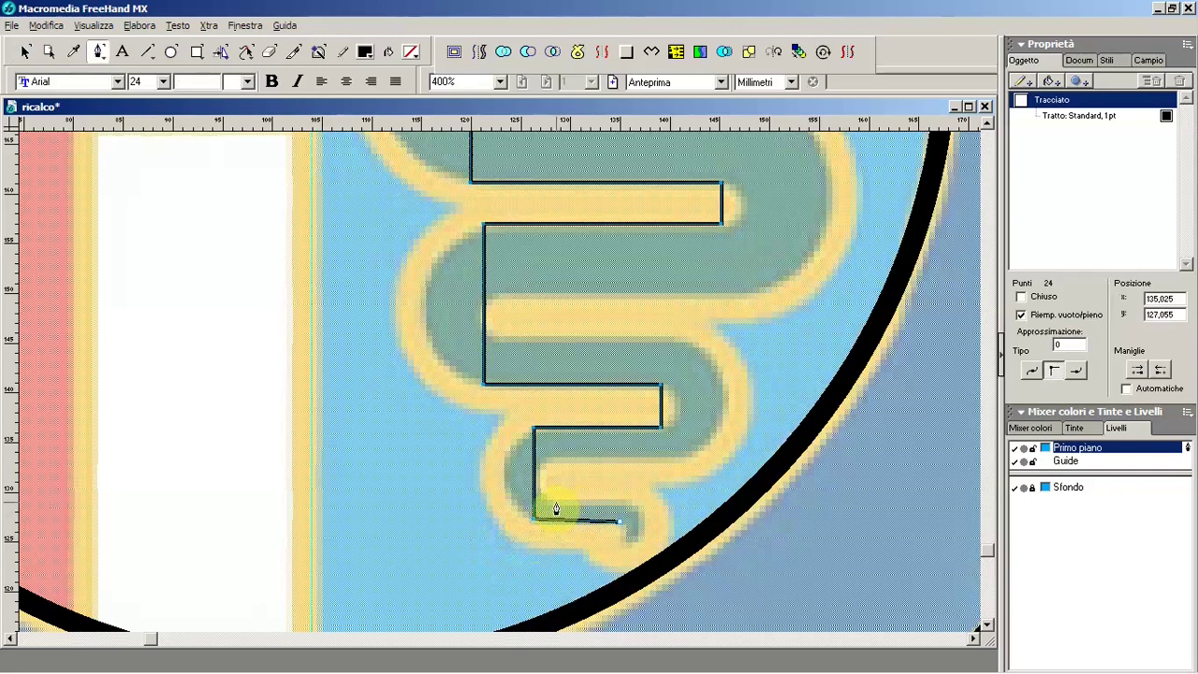
{"action": "key", "text": "v"}
{"action": "left_click", "coordinate": [531, 520]}
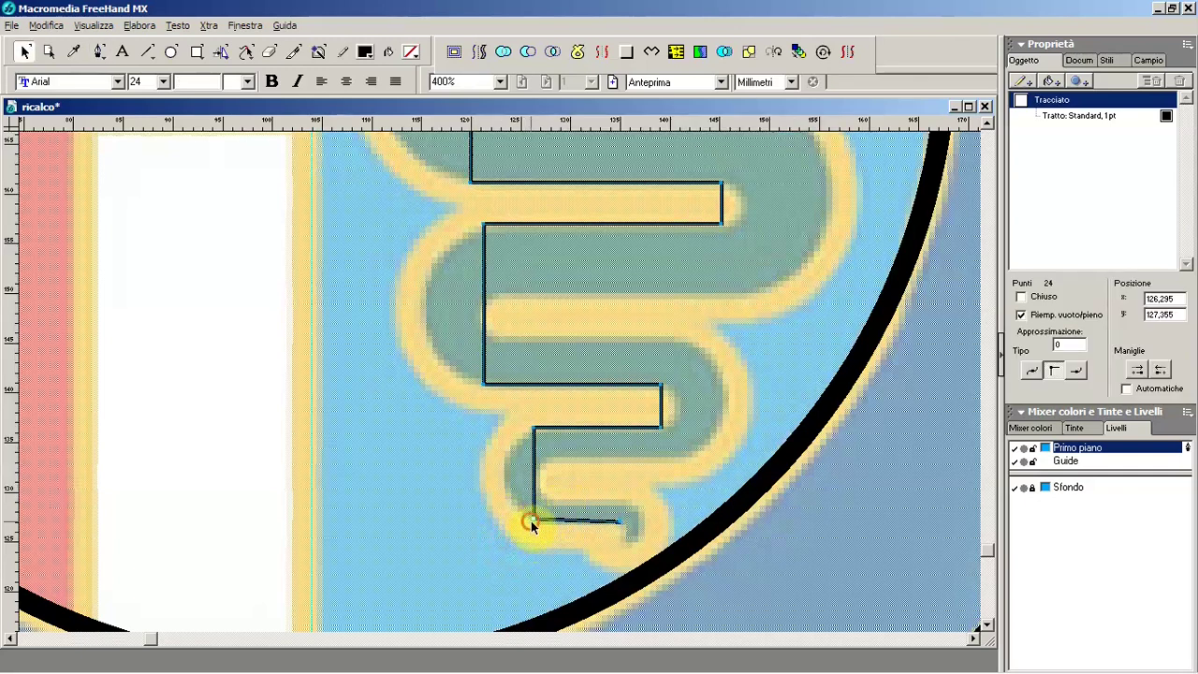
{"action": "key", "text": "p"}
{"action": "left_click", "coordinate": [572, 501], "text": "ctrl"}
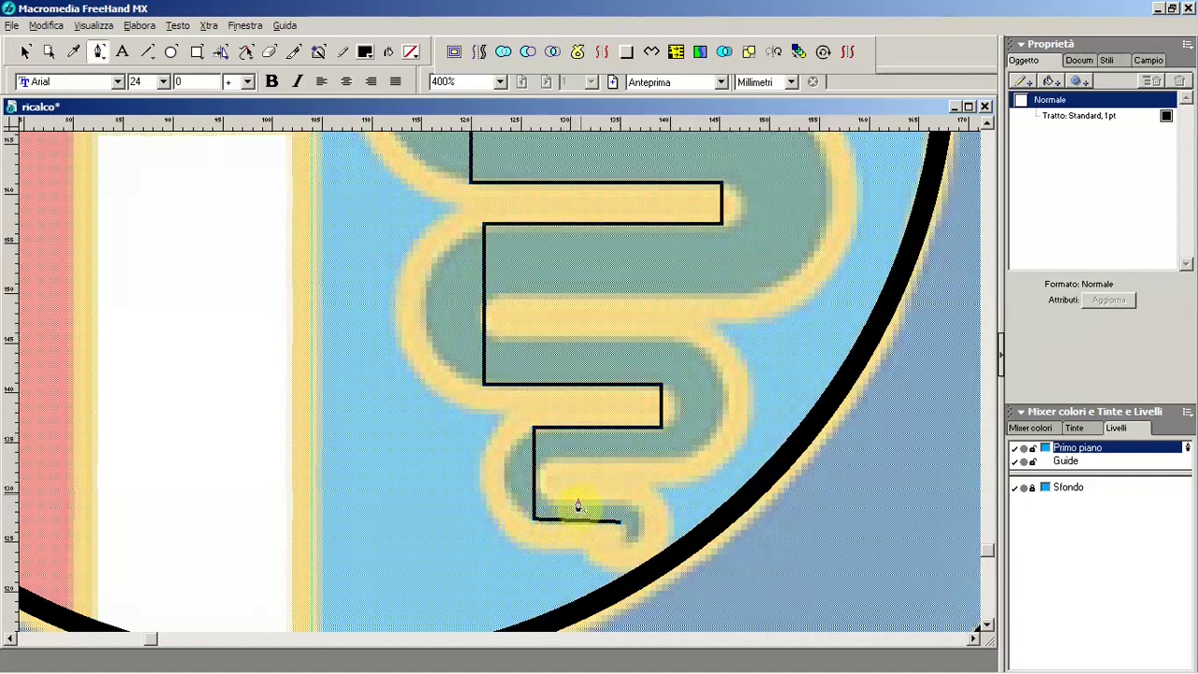
{"action": "left_click", "coordinate": [527, 531]}
{"action": "left_click_drag", "start_coordinate": [531, 518], "coordinate": [533, 526]}
{"action": "left_click_drag", "start_coordinate": [629, 530], "coordinate": [629, 530]}
{"action": "key", "text": "p"}
{"action": "key", "text": "Delete"}
{"action": "key", "text": "Delete"}
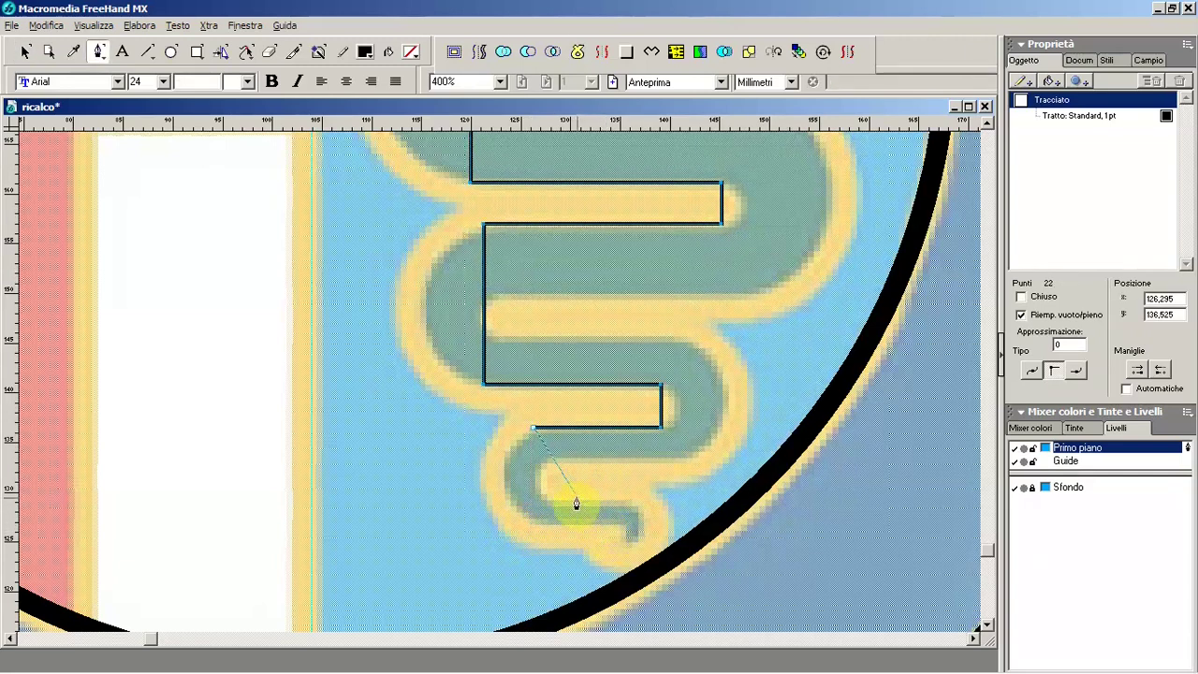
Step: Trace around the tail tip and zigzag up through the serpent's folds
{"action": "left_click", "coordinate": [533, 522]}
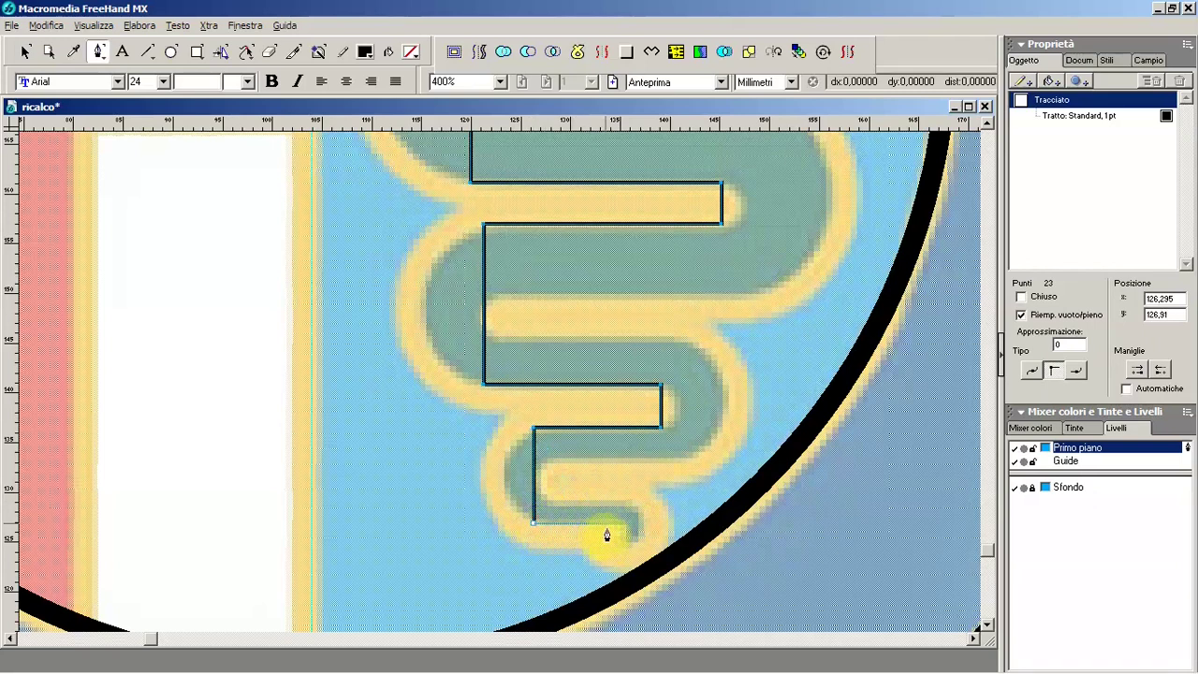
{"action": "left_click", "coordinate": [618, 522]}
{"action": "left_click", "coordinate": [623, 534]}
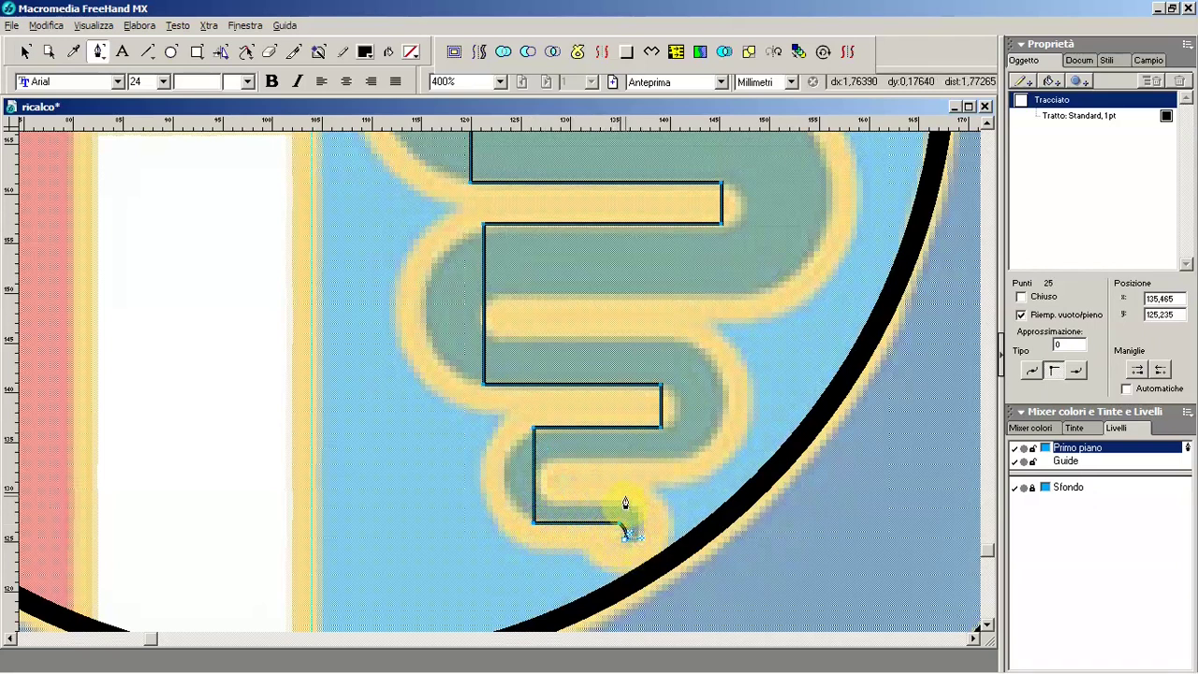
{"action": "left_click", "coordinate": [624, 505]}
{"action": "left_click", "coordinate": [552, 500]}
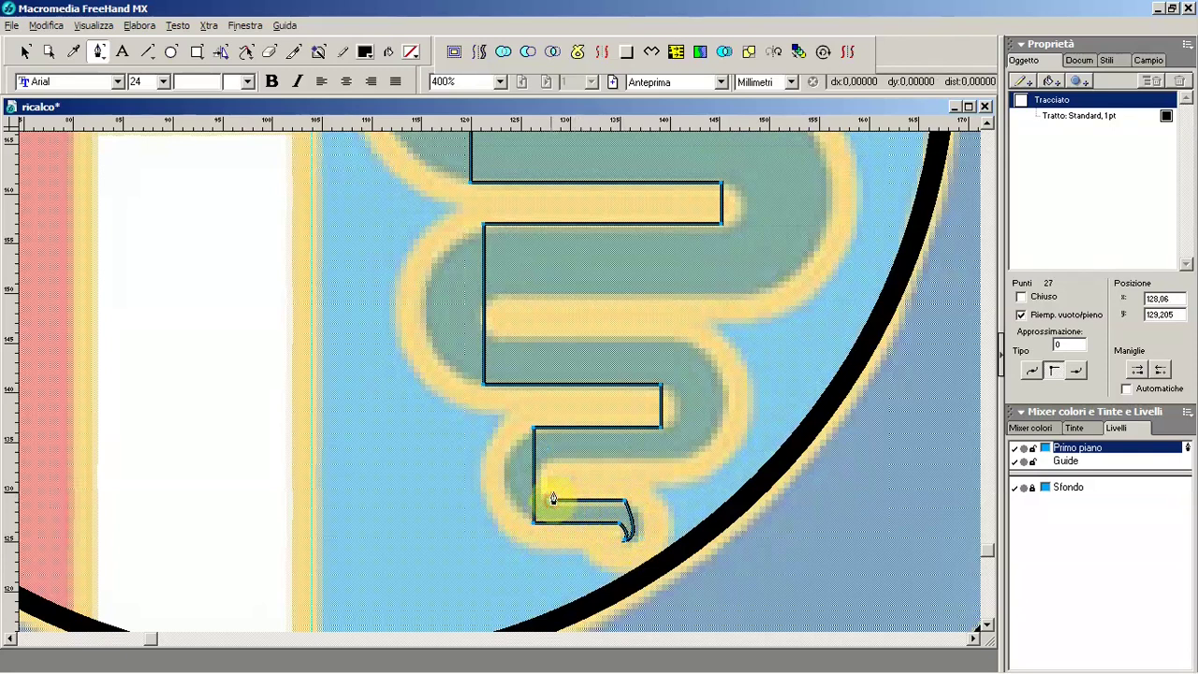
{"action": "left_click", "coordinate": [551, 460]}
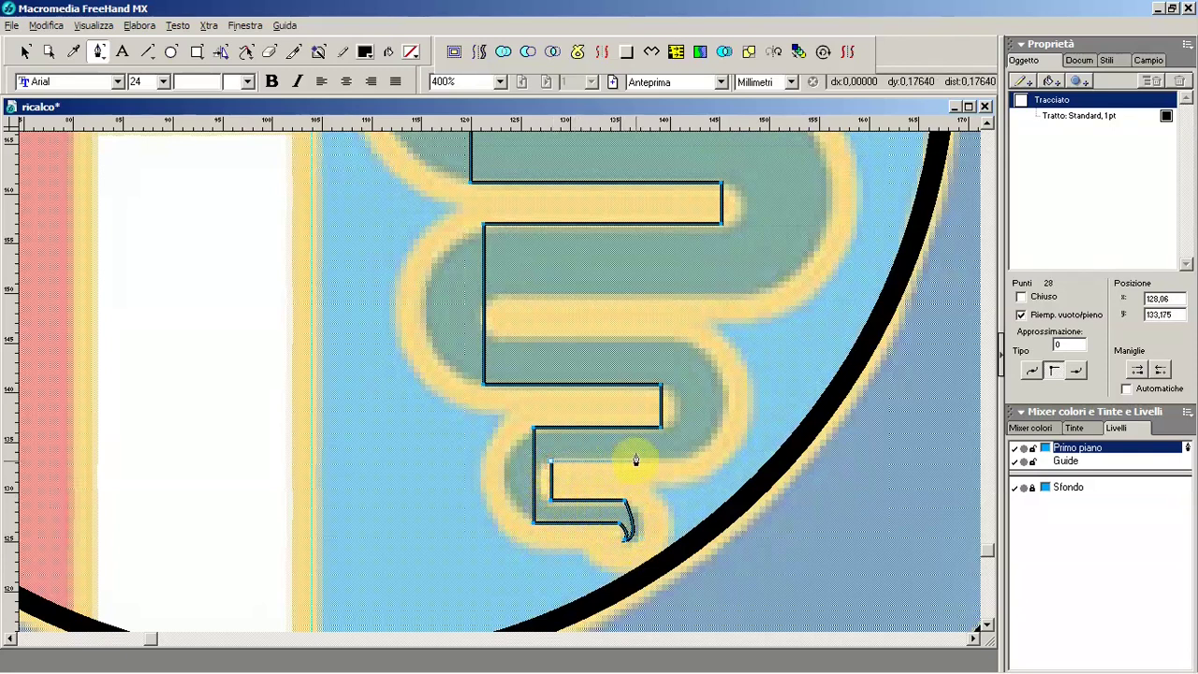
{"action": "left_click", "coordinate": [688, 461]}
{"action": "left_click", "coordinate": [690, 335]}
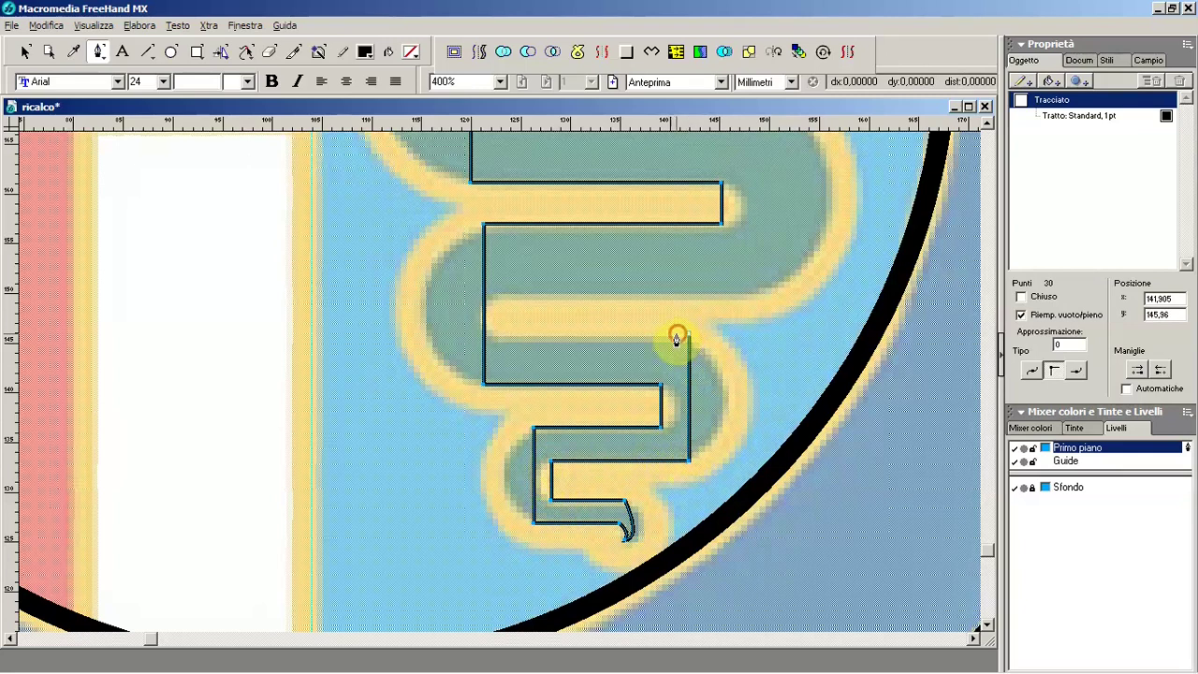
{"action": "left_click", "coordinate": [498, 334]}
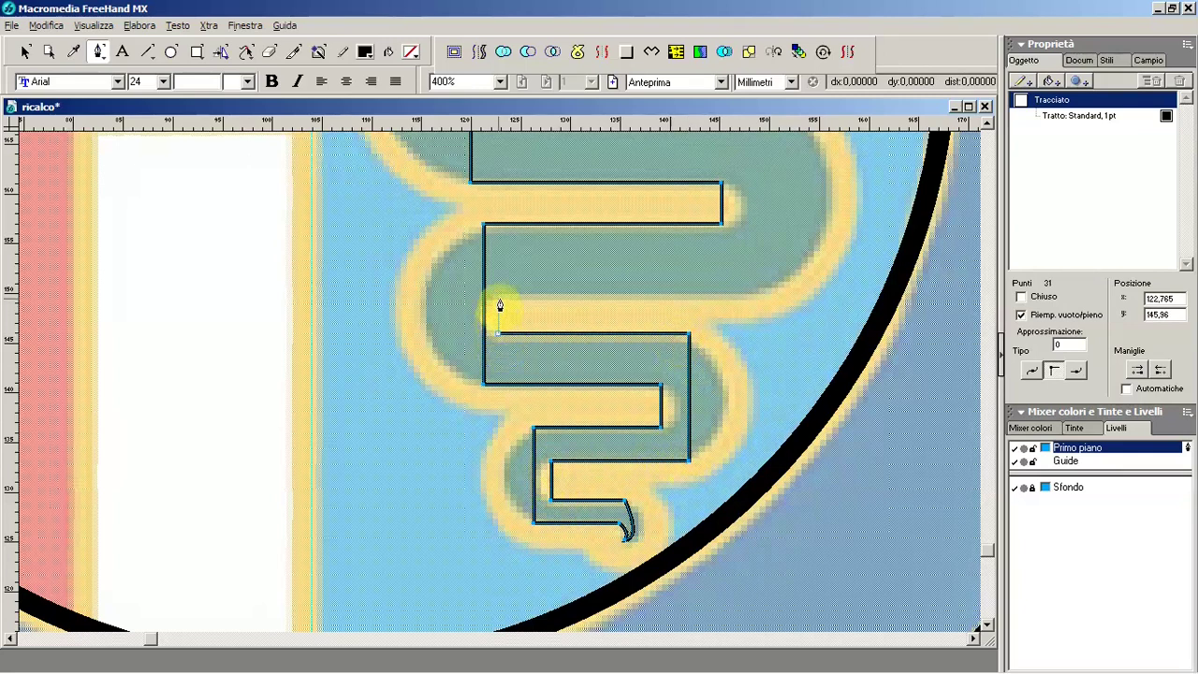
{"action": "left_click", "coordinate": [499, 296]}
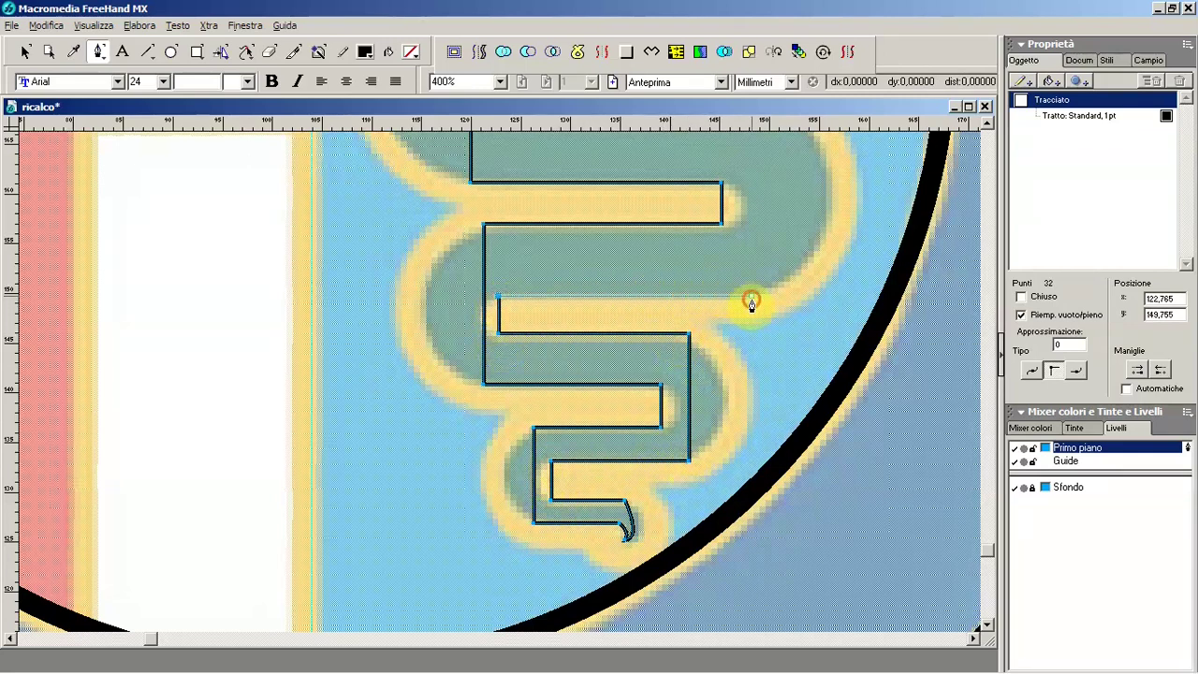
{"action": "left_click", "coordinate": [752, 297]}
Step: Continue the outline along the upper fold and up its inner left edge
{"action": "left_click_drag", "start_coordinate": [757, 277], "coordinate": [692, 478]}
{"action": "scroll", "coordinate": [697, 415], "scroll_direction": "up", "scroll_amount": 1}
{"action": "left_click", "coordinate": [685, 292]}
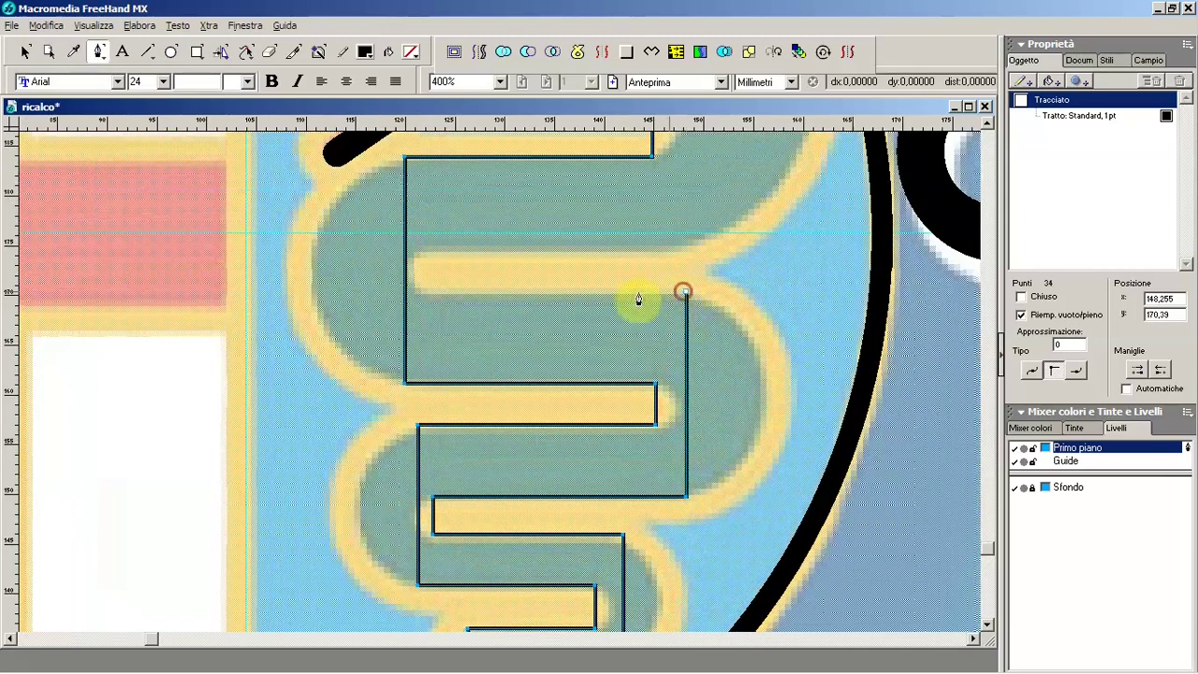
{"action": "left_click", "coordinate": [426, 291]}
{"action": "left_click", "coordinate": [426, 253]}
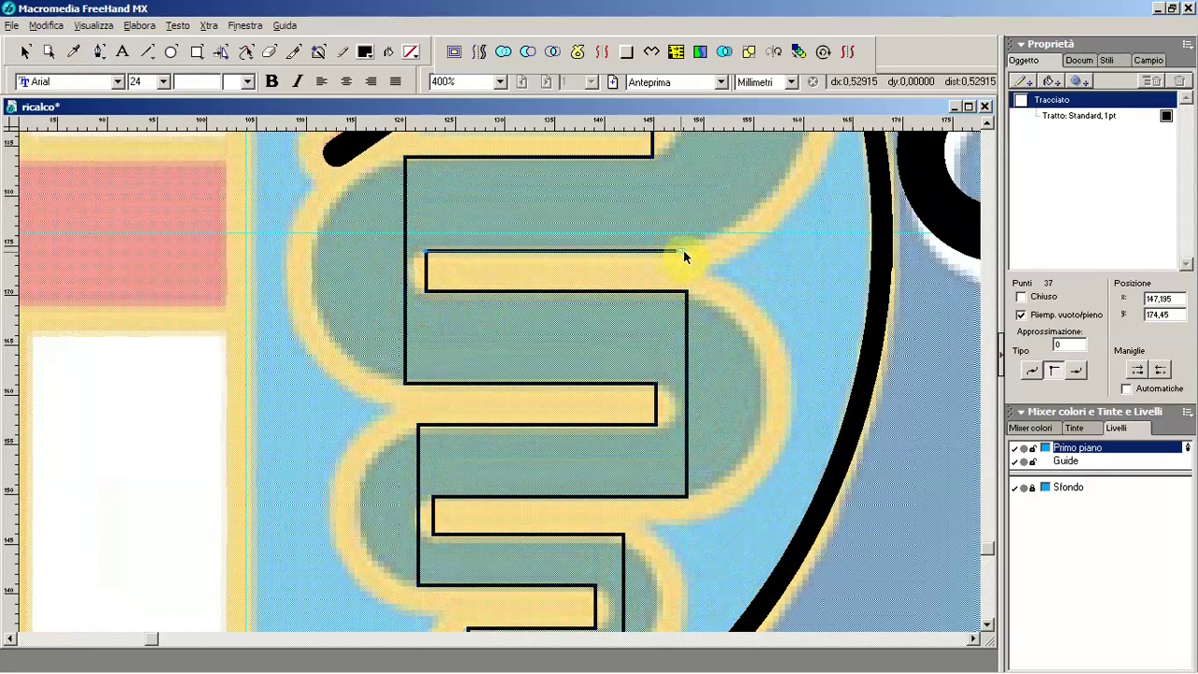
{"action": "mouse_move", "coordinate": [671, 369]}
{"action": "left_mouse_down"}
{"action": "mouse_move", "coordinate": [683, 441]}
{"action": "mouse_move", "coordinate": [780, 360]}
{"action": "mouse_move", "coordinate": [776, 258]}
{"action": "left_mouse_up"}
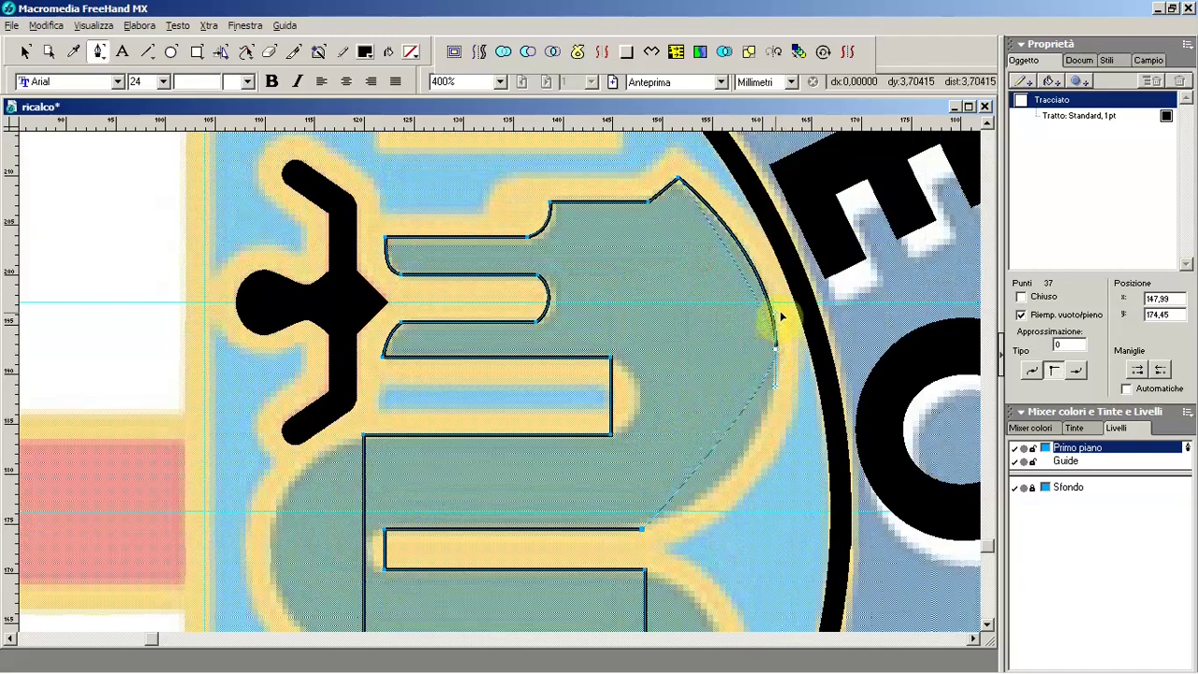
Step: Bend the right segment into a rounded bulge and set the fold tip's points to Curve
{"action": "left_click_drag", "start_coordinate": [671, 511], "coordinate": [693, 499]}
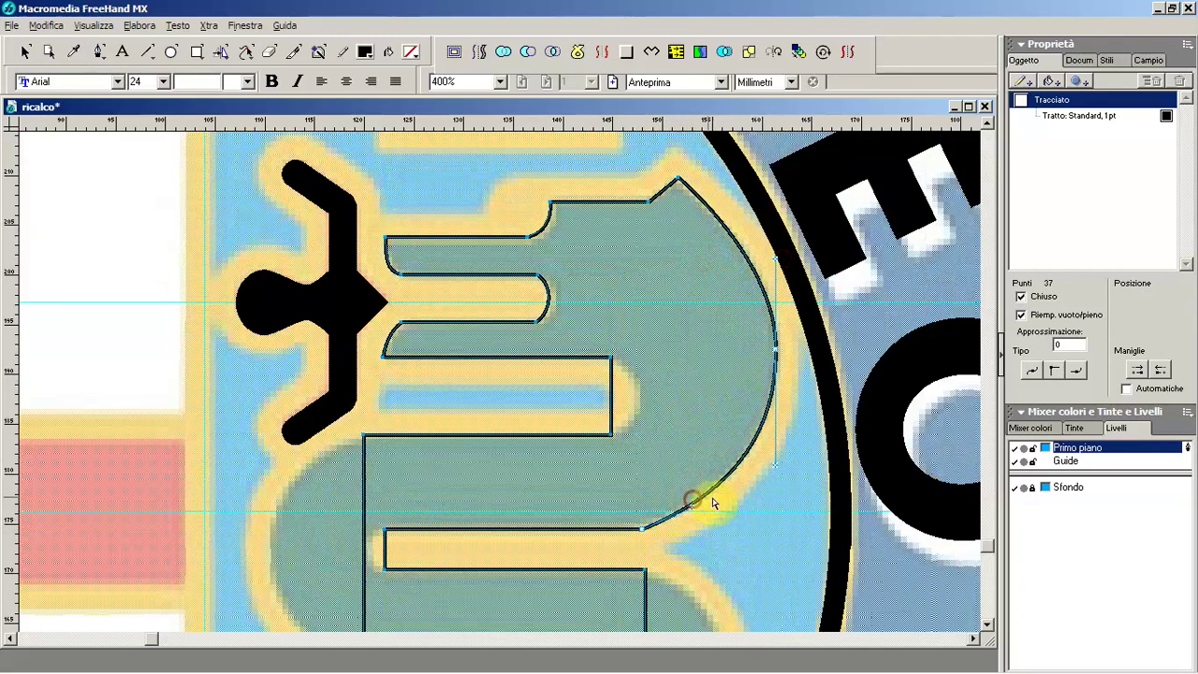
{"action": "mouse_move", "coordinate": [724, 528]}
{"action": "left_mouse_down"}
{"action": "mouse_move", "coordinate": [680, 302]}
{"action": "mouse_move", "coordinate": [657, 292]}
{"action": "left_mouse_up"}
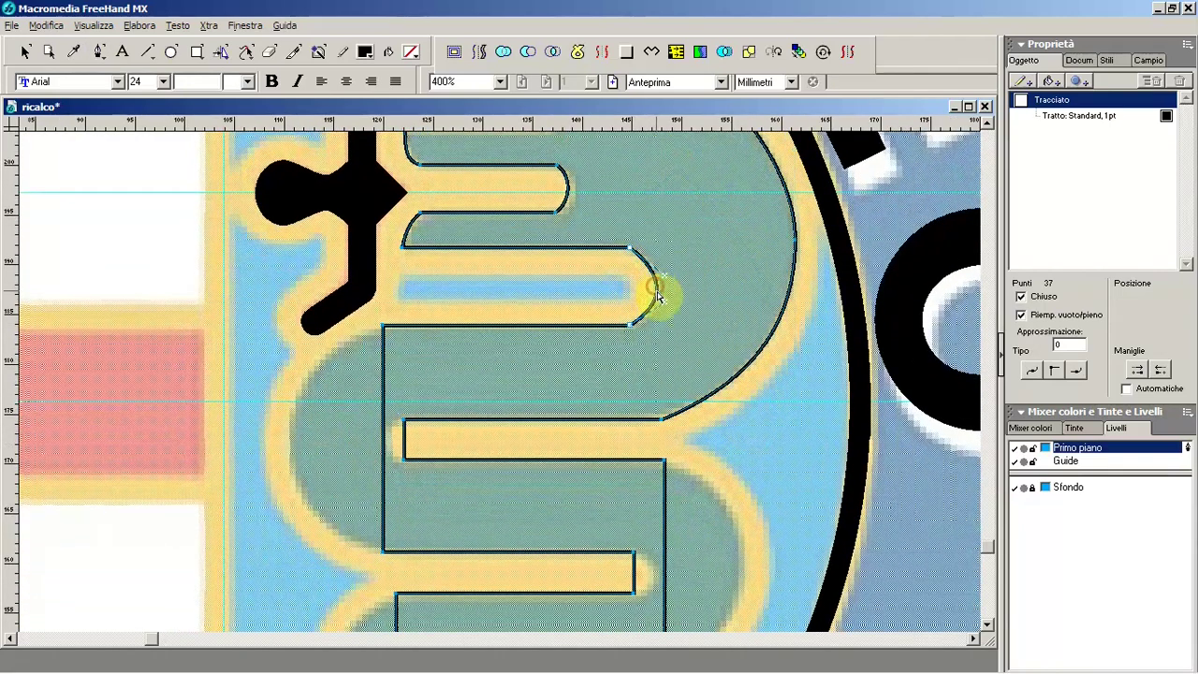
{"action": "left_click", "coordinate": [1075, 372]}
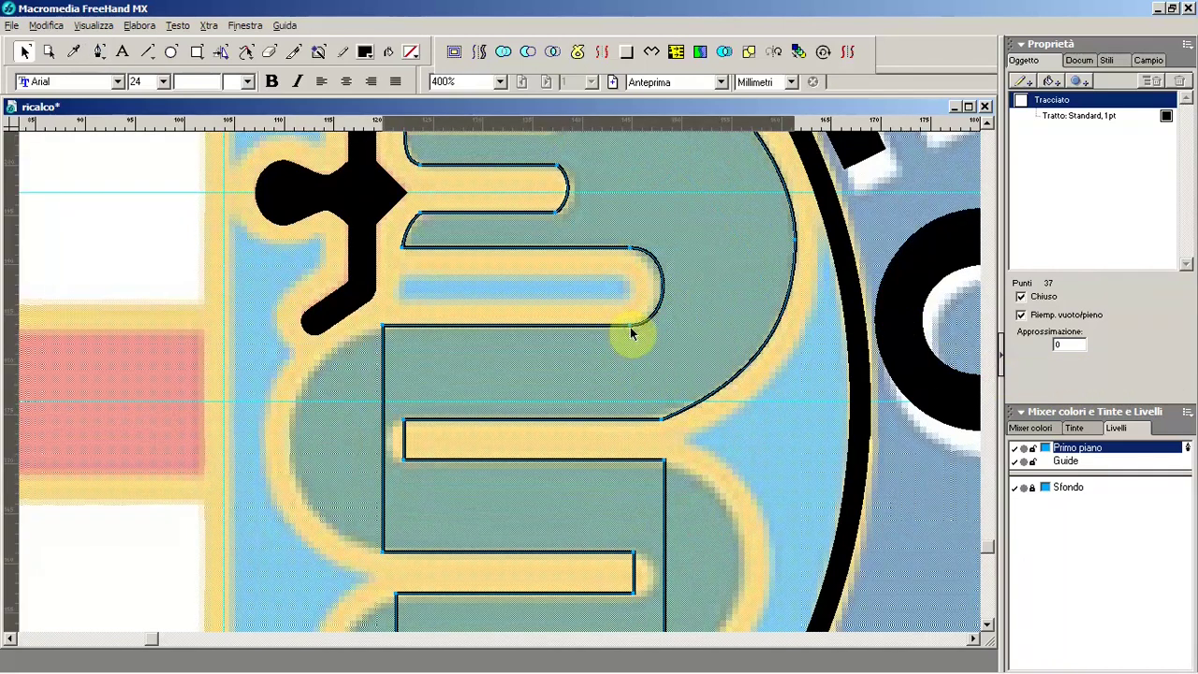
{"action": "key", "text": "v"}
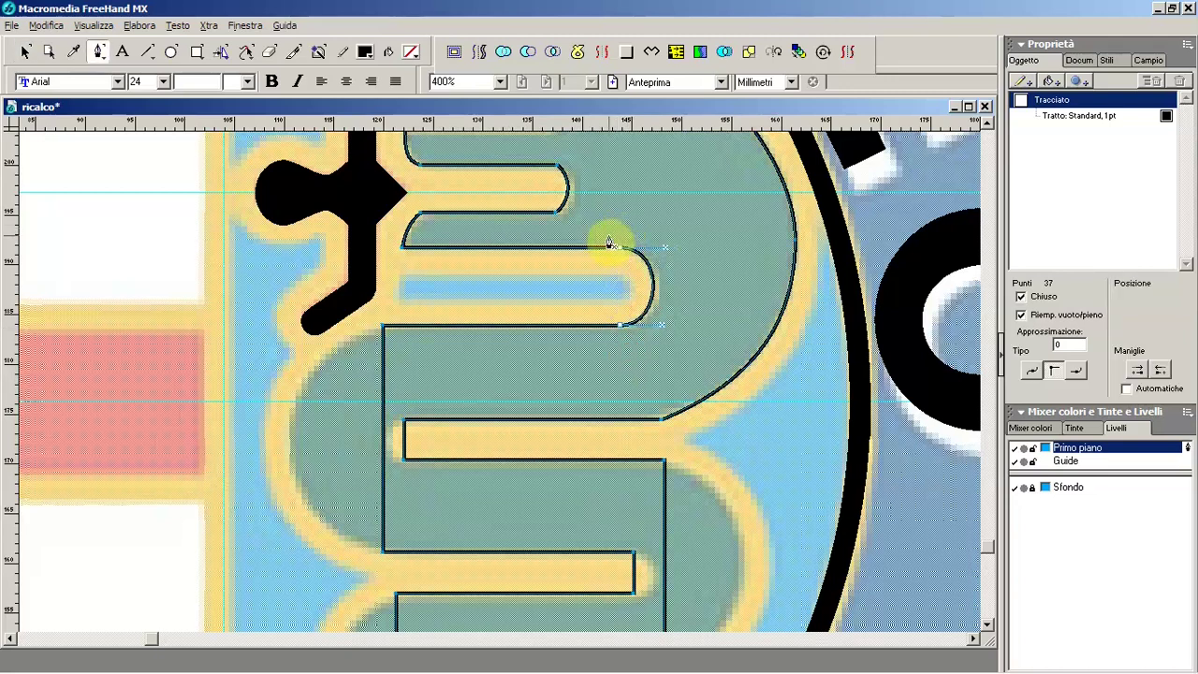
{"action": "left_click_drag", "start_coordinate": [608, 245], "coordinate": [720, 124]}
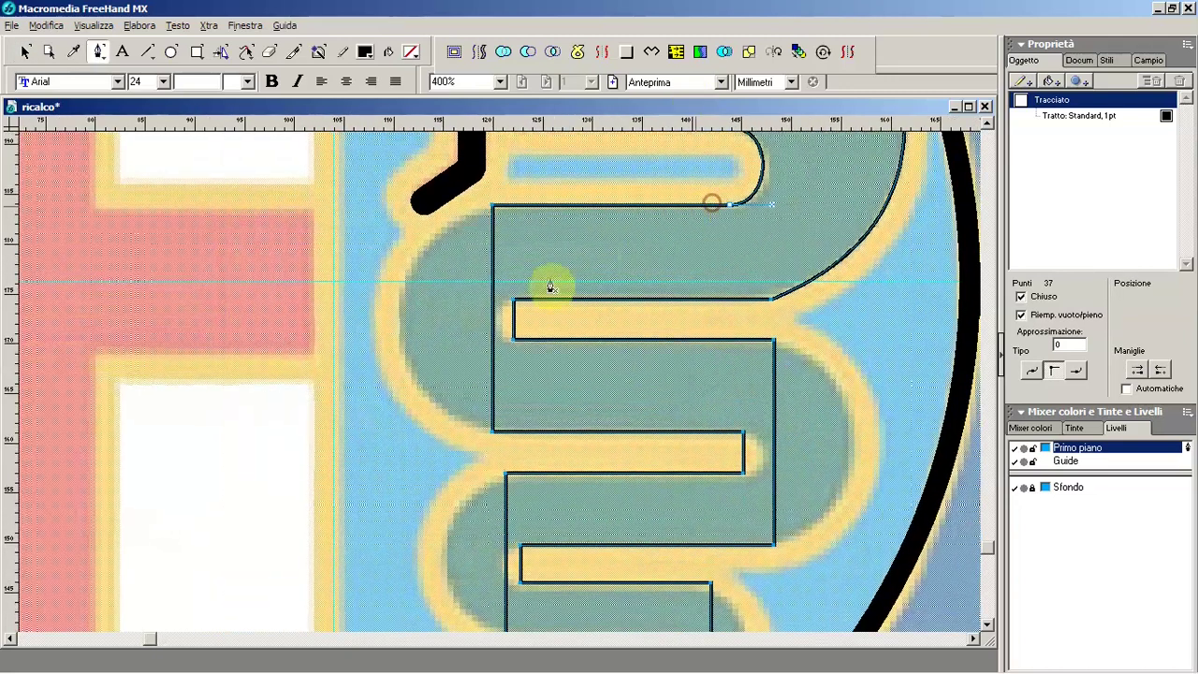
Step: Bend the left side into a smooth curved bulge and shift it right to fit
{"action": "left_click_drag", "start_coordinate": [497, 314], "coordinate": [398, 321]}
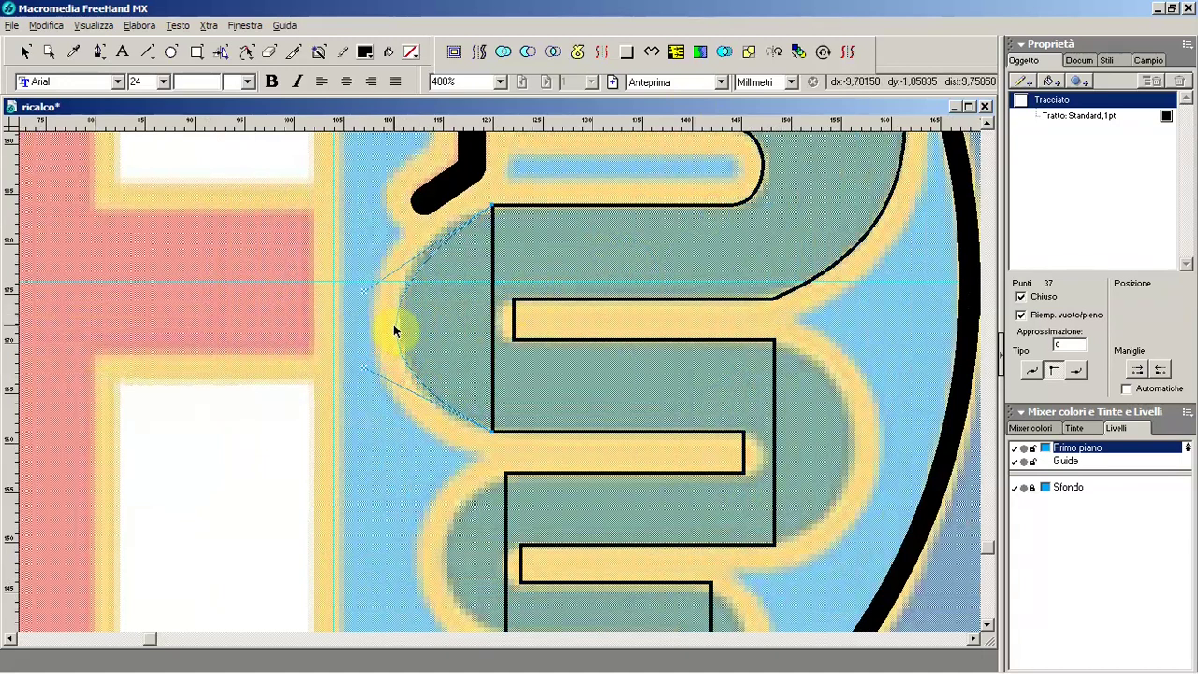
{"action": "left_click_drag", "start_coordinate": [398, 321], "coordinate": [391, 325]}
{"action": "left_click", "coordinate": [1076, 373]}
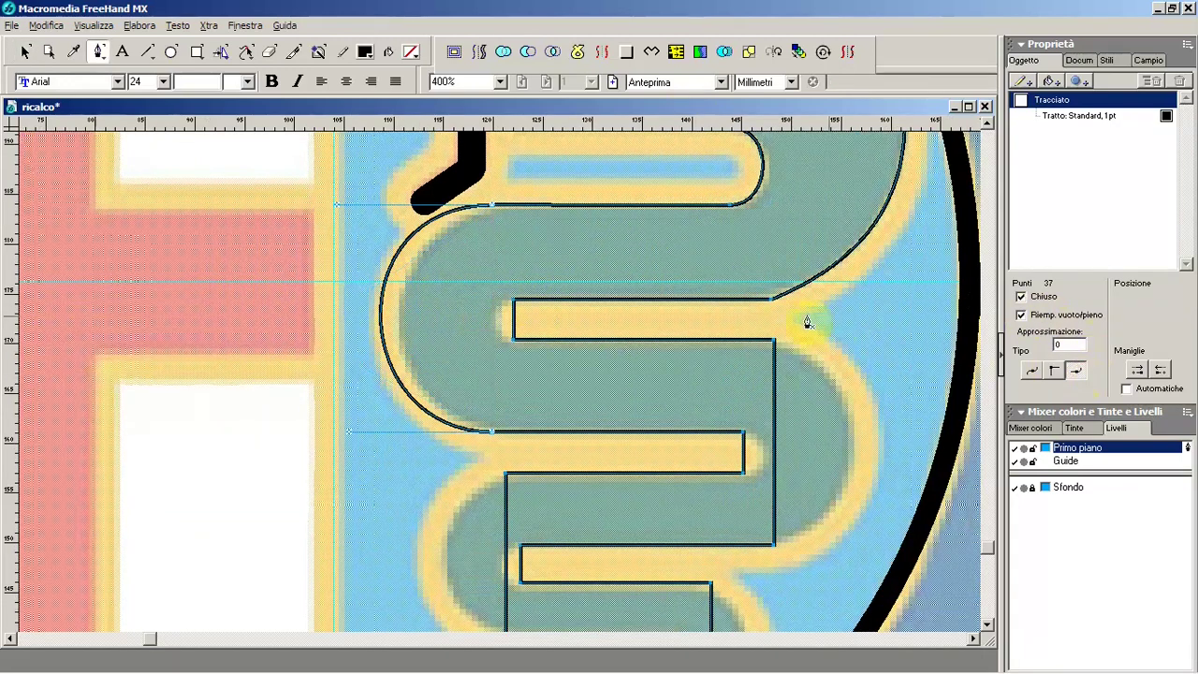
{"action": "key", "text": "v"}
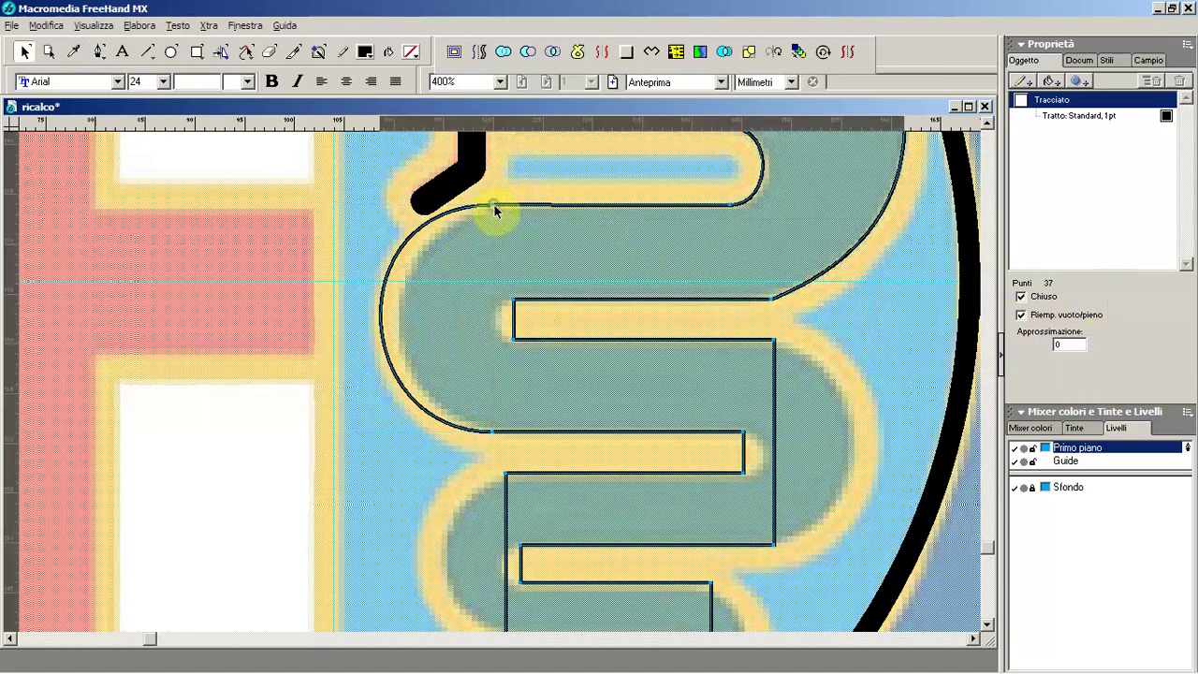
{"action": "left_click", "coordinate": [492, 206]}
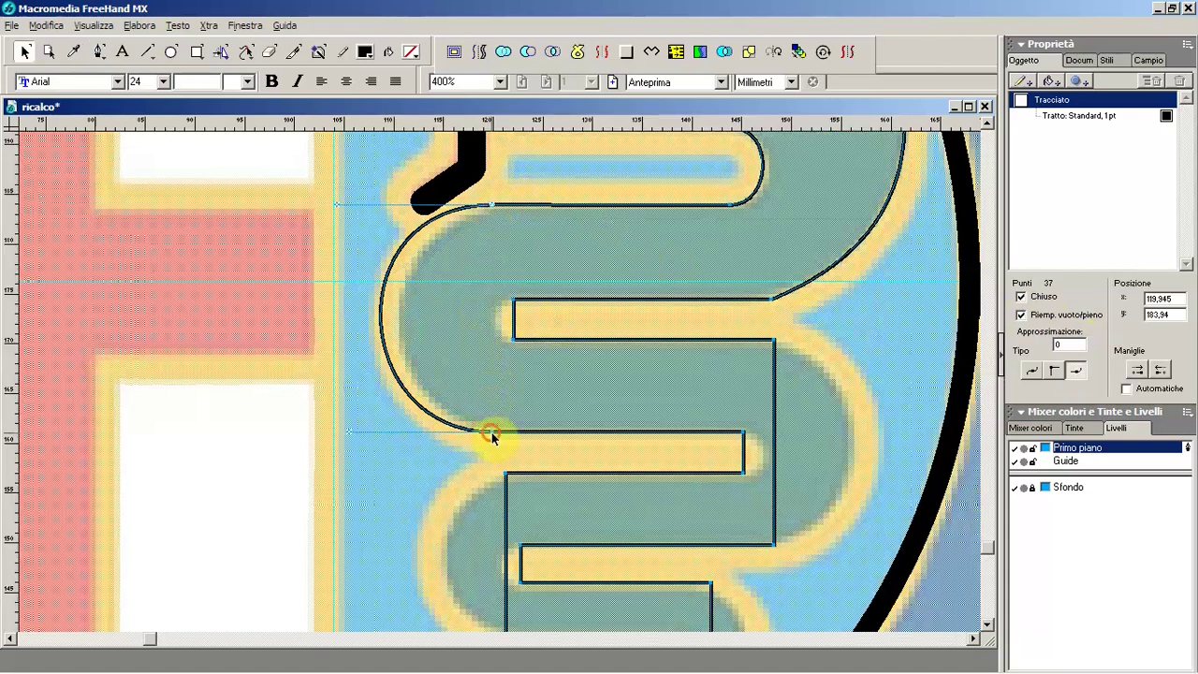
{"action": "left_click_drag", "start_coordinate": [492, 433], "coordinate": [509, 432]}
Step: Round the inner fold's tip into a curve matching the reference
{"action": "key", "text": "p"}
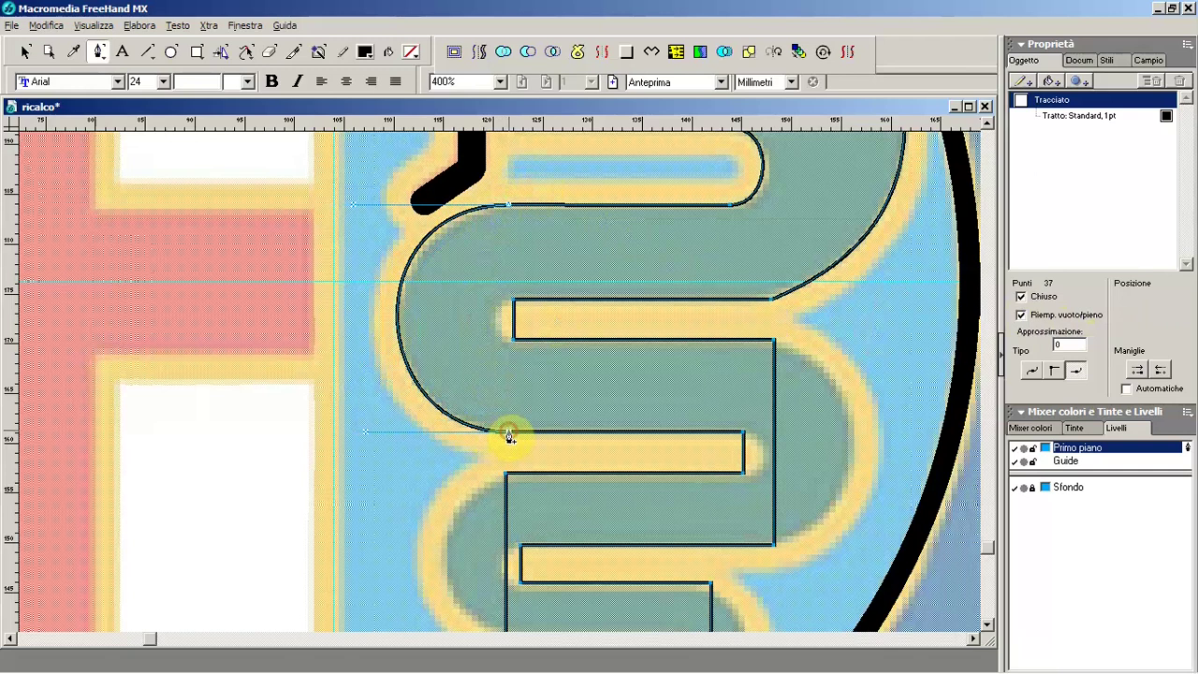
{"action": "key", "text": "v"}
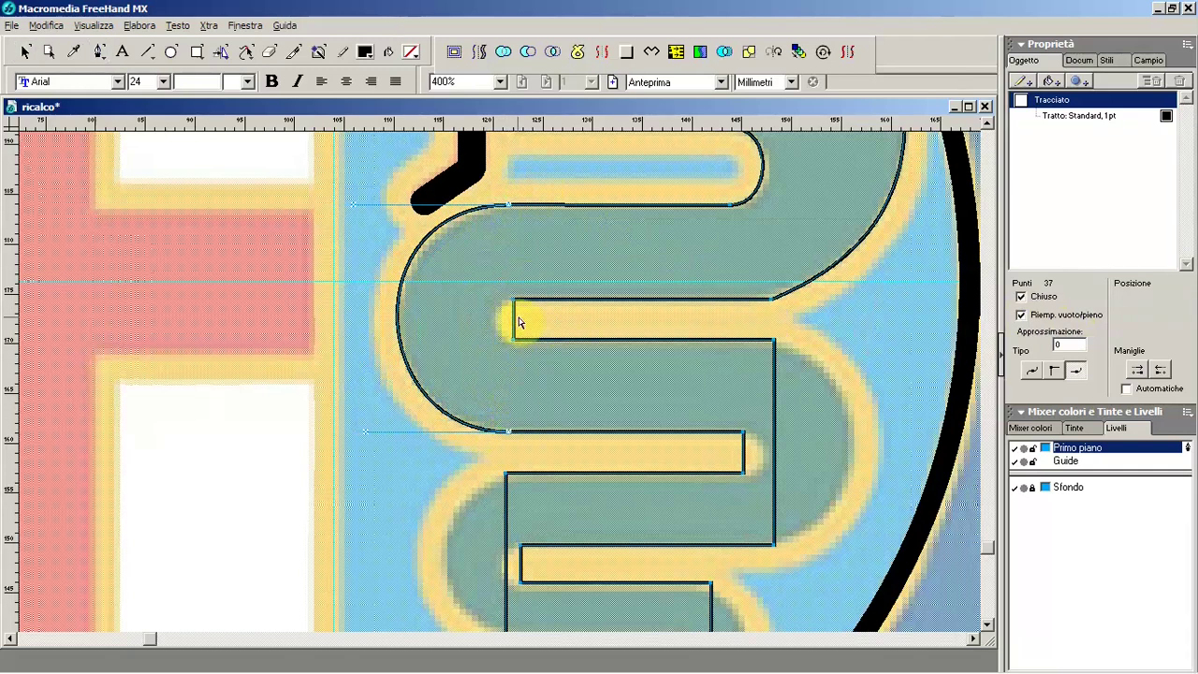
{"action": "left_click_drag", "start_coordinate": [514, 328], "coordinate": [495, 323]}
{"action": "key", "text": "p"}
{"action": "left_click", "coordinate": [1074, 371]}
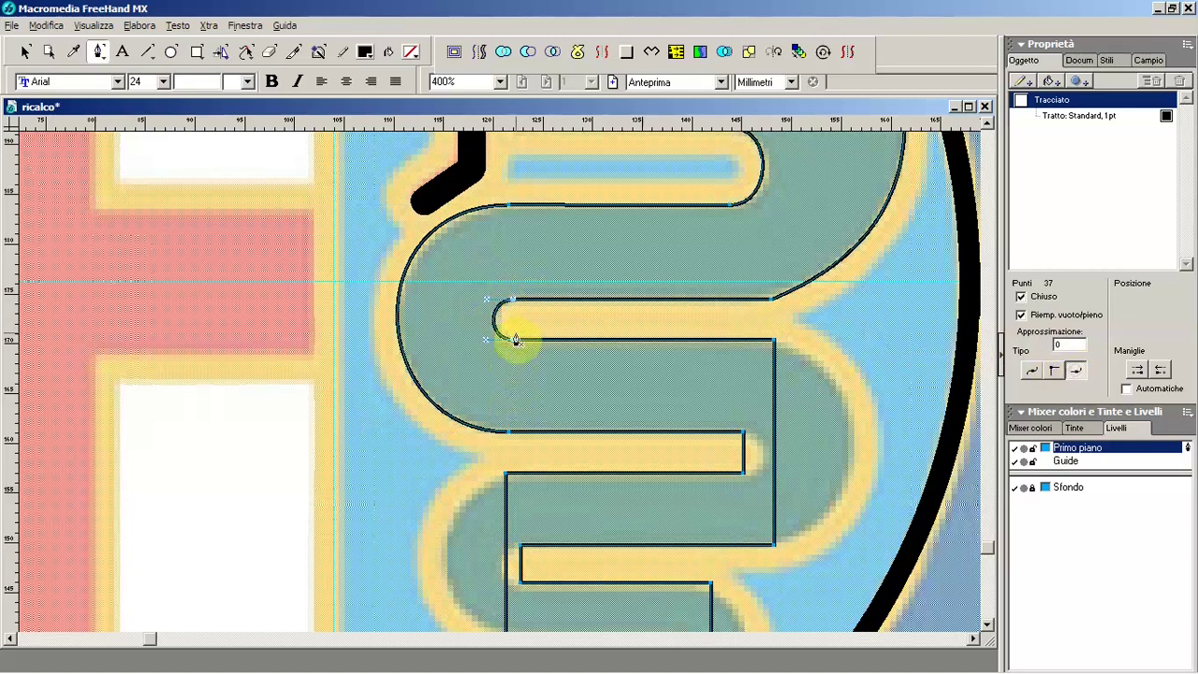
{"action": "left_click_drag", "start_coordinate": [512, 343], "coordinate": [482, 306]}
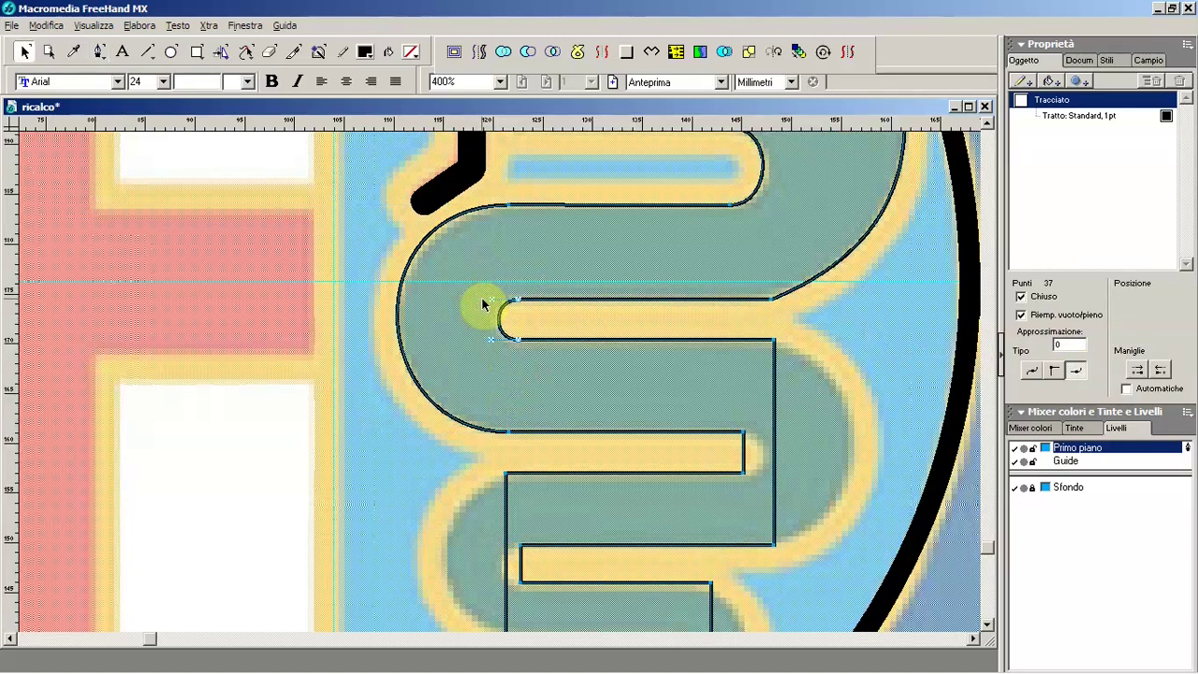
Step: Curve the lower right bulge, narrow it to fit, and round the inner fold's end
{"action": "mouse_move", "coordinate": [770, 433]}
{"action": "left_mouse_down"}
{"action": "mouse_move", "coordinate": [825, 447]}
{"action": "mouse_move", "coordinate": [776, 440]}
{"action": "mouse_move", "coordinate": [852, 439]}
{"action": "left_mouse_up"}
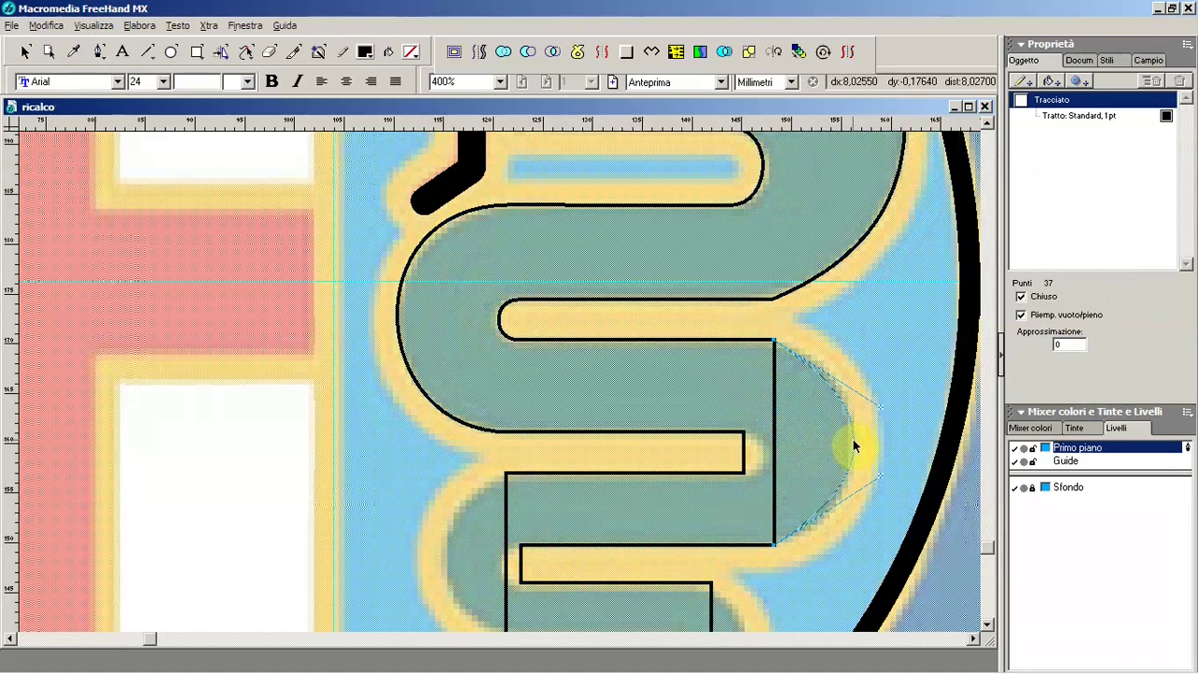
{"action": "left_click", "coordinate": [1079, 372]}
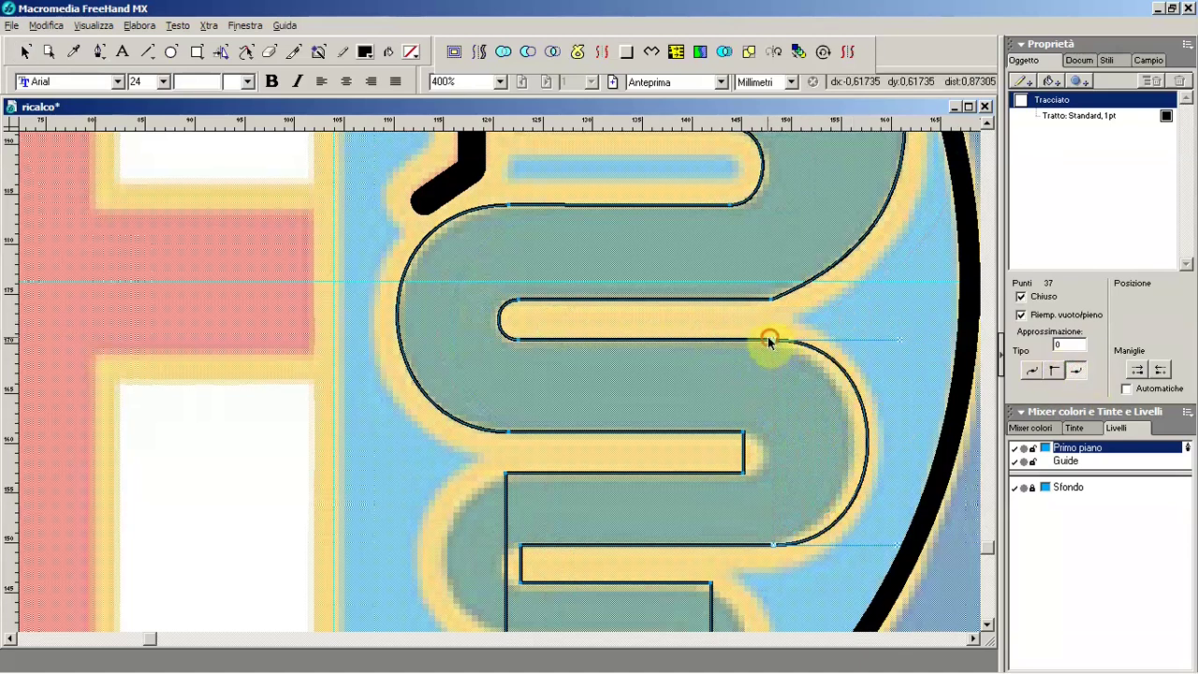
{"action": "left_click_drag", "start_coordinate": [773, 342], "coordinate": [760, 341]}
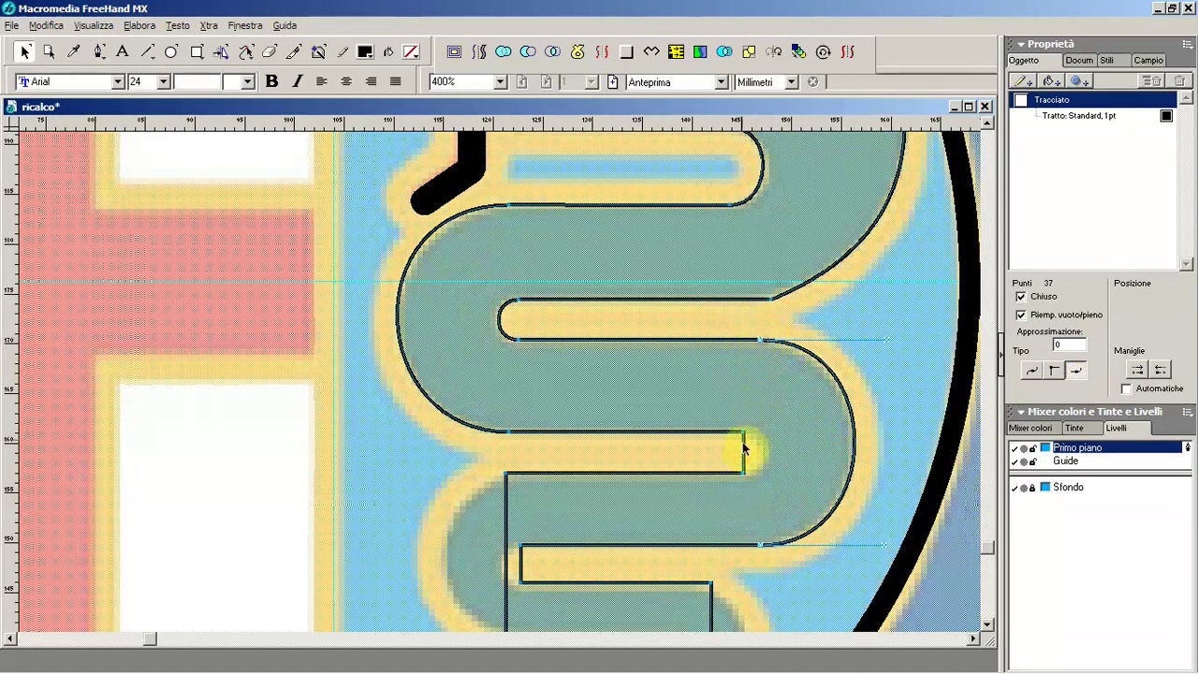
{"action": "mouse_move", "coordinate": [743, 455]}
{"action": "left_mouse_down"}
{"action": "mouse_move", "coordinate": [760, 451]}
{"action": "mouse_move", "coordinate": [737, 438]}
{"action": "left_mouse_up"}
{"action": "left_click", "coordinate": [1077, 370]}
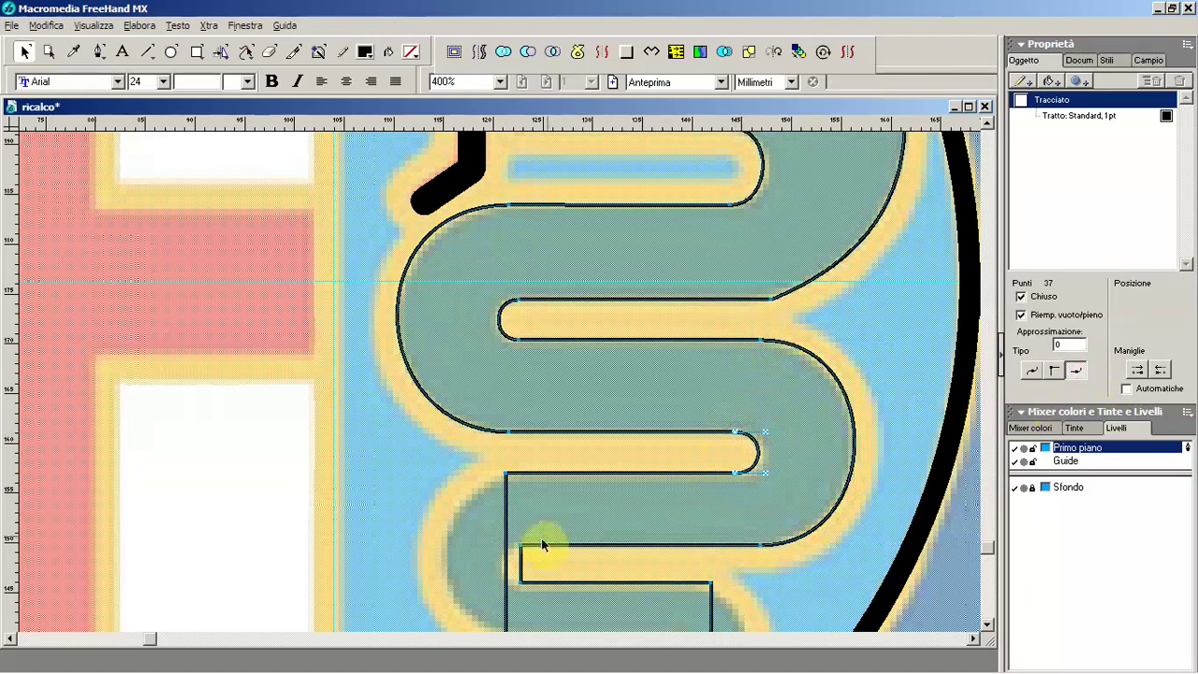
Step: Drag the lower coil segments and tail fold into curves, then select the snake outline
{"action": "mouse_move", "coordinate": [555, 550]}
{"action": "left_mouse_down"}
{"action": "mouse_move", "coordinate": [579, 367]}
{"action": "mouse_move", "coordinate": [456, 377]}
{"action": "left_mouse_up"}
{"action": "left_click_drag", "start_coordinate": [546, 383], "coordinate": [526, 384]}
{"action": "left_click_drag", "start_coordinate": [707, 477], "coordinate": [784, 476]}
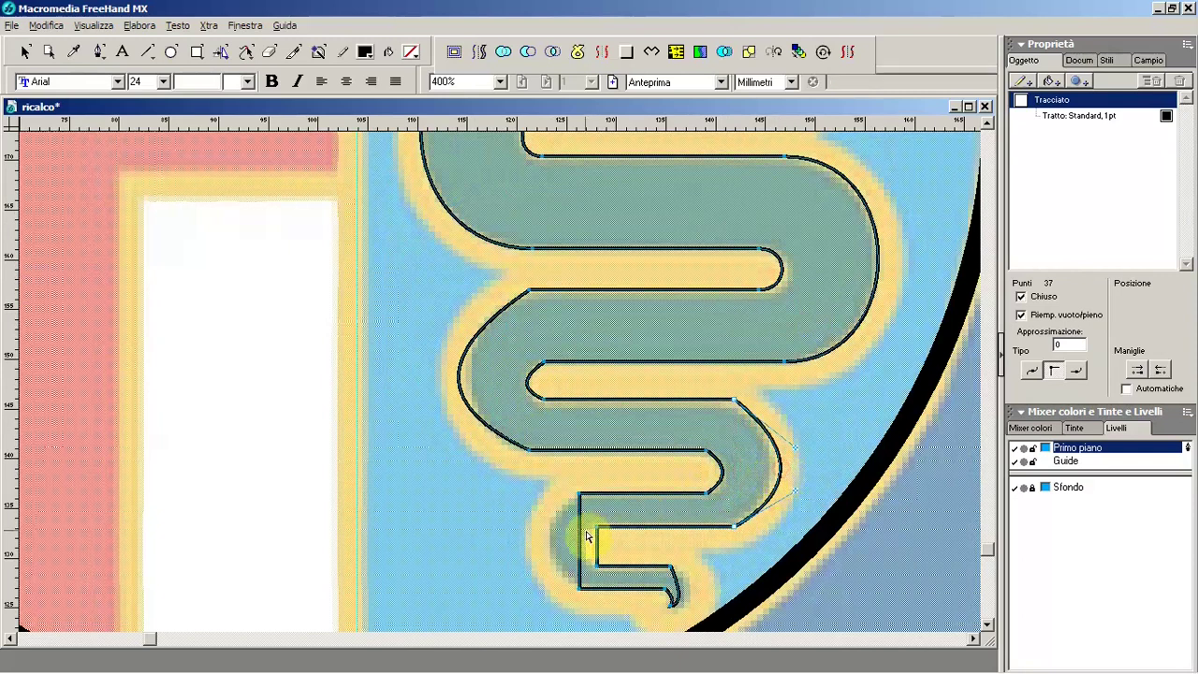
{"action": "mouse_move", "coordinate": [581, 541]}
{"action": "left_mouse_down"}
{"action": "mouse_move", "coordinate": [542, 540]}
{"action": "mouse_move", "coordinate": [581, 549]}
{"action": "left_mouse_up"}
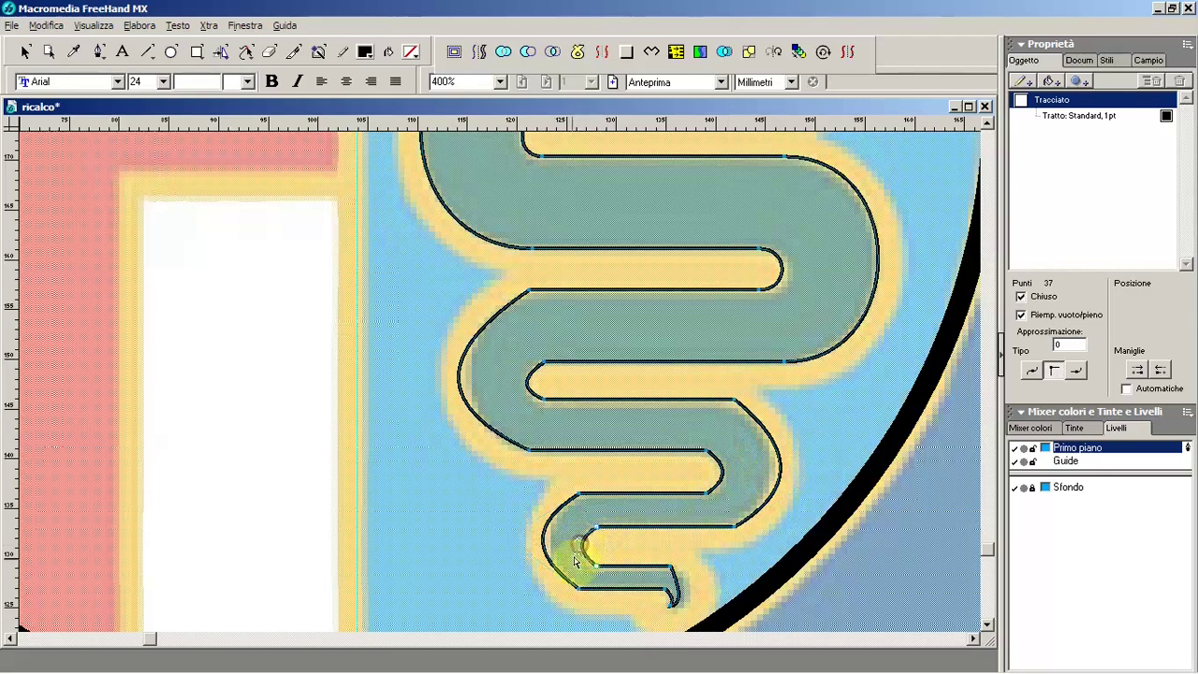
{"action": "left_click", "coordinate": [654, 482]}
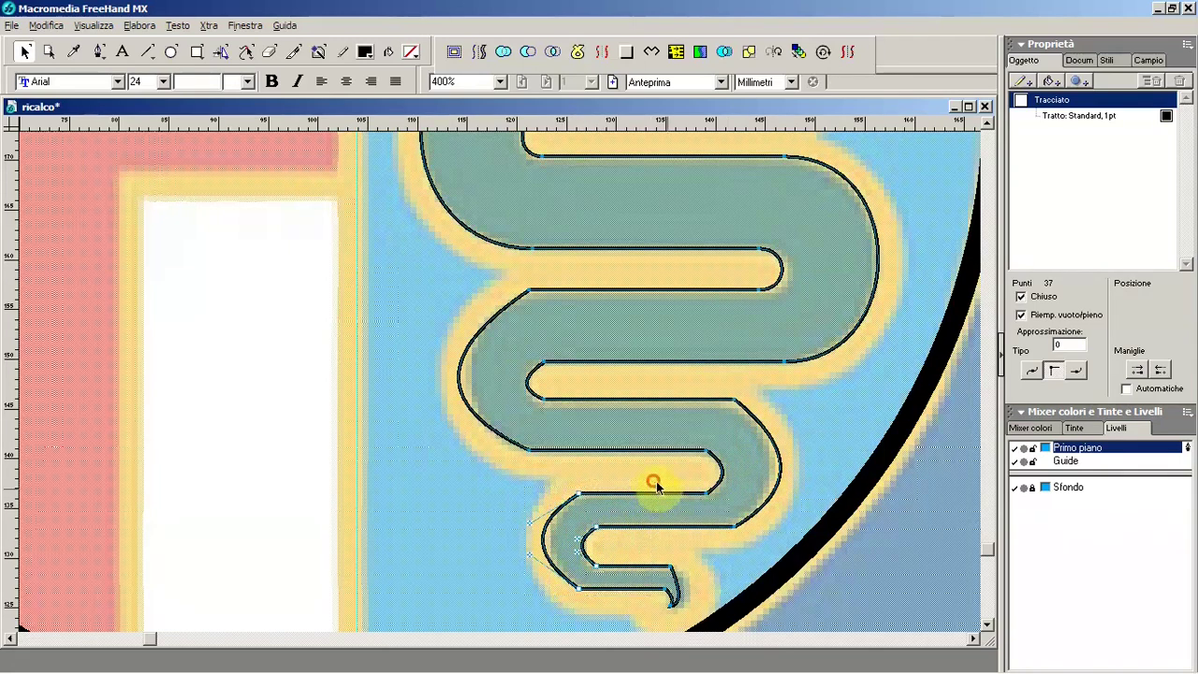
{"action": "left_click", "coordinate": [784, 531]}
Step: Convert the snake's left-side points to curve points and nudge the right-hand bend left
{"action": "left_click", "coordinate": [677, 397]}
{"action": "left_click", "coordinate": [446, 282]}
{"action": "left_click_drag", "start_coordinate": [451, 272], "coordinate": [564, 466]}
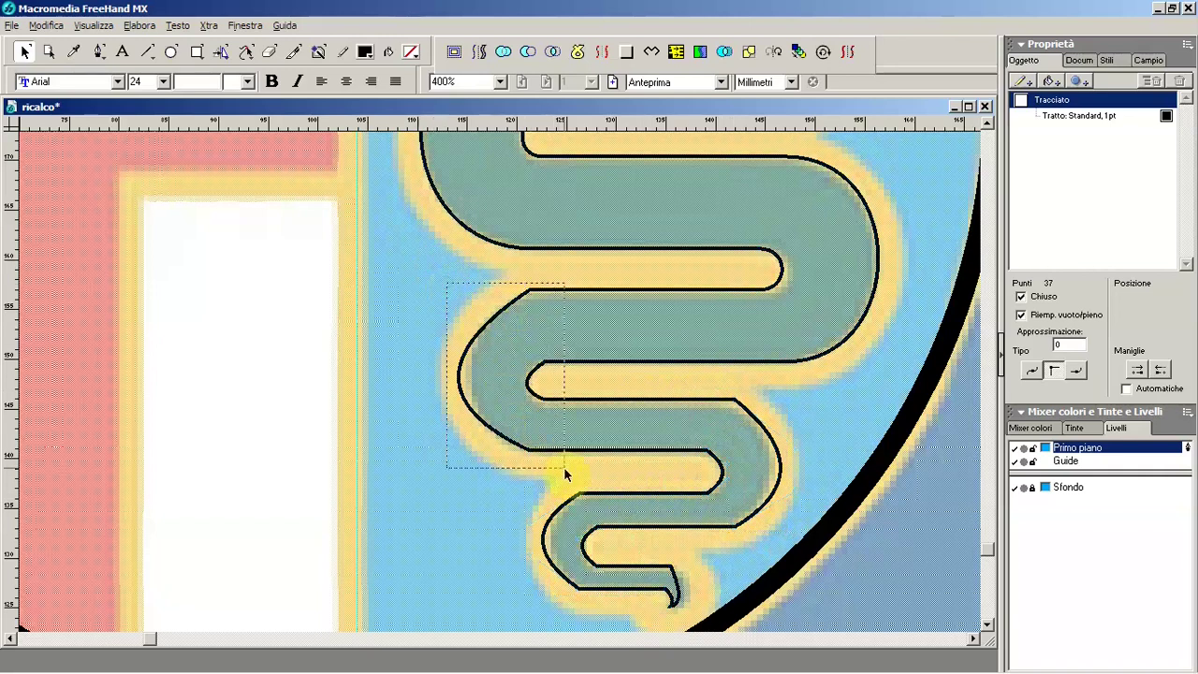
{"action": "left_click", "coordinate": [1077, 371]}
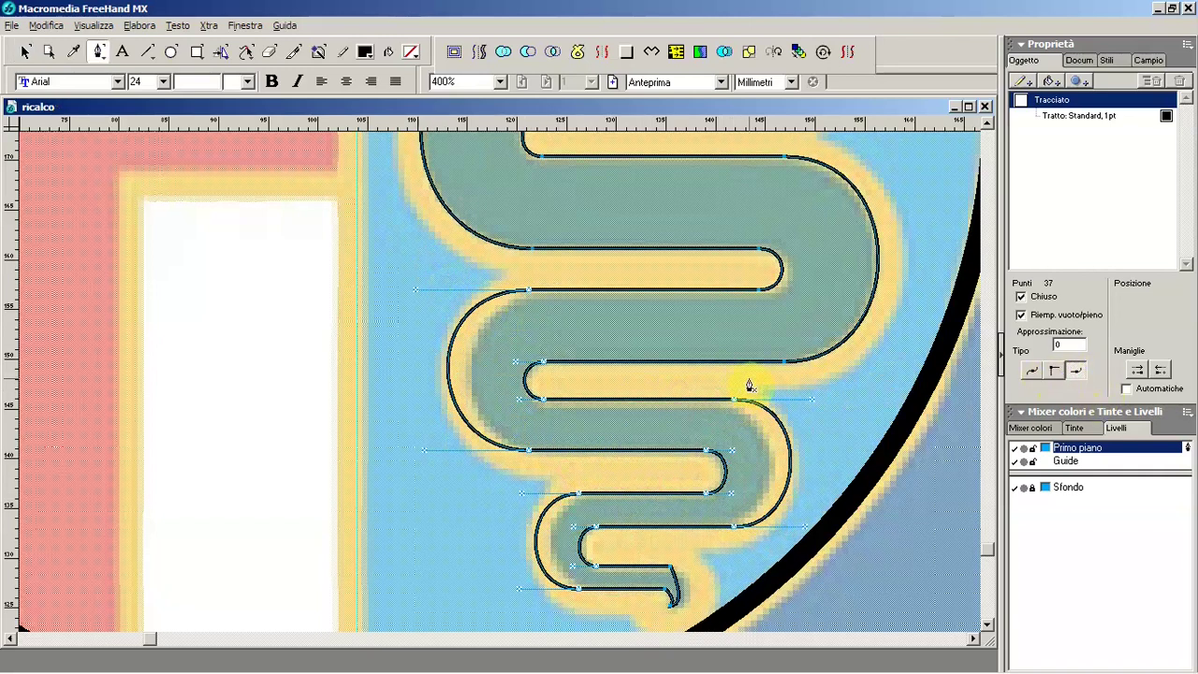
{"action": "left_click_drag", "start_coordinate": [749, 382], "coordinate": [739, 548]}
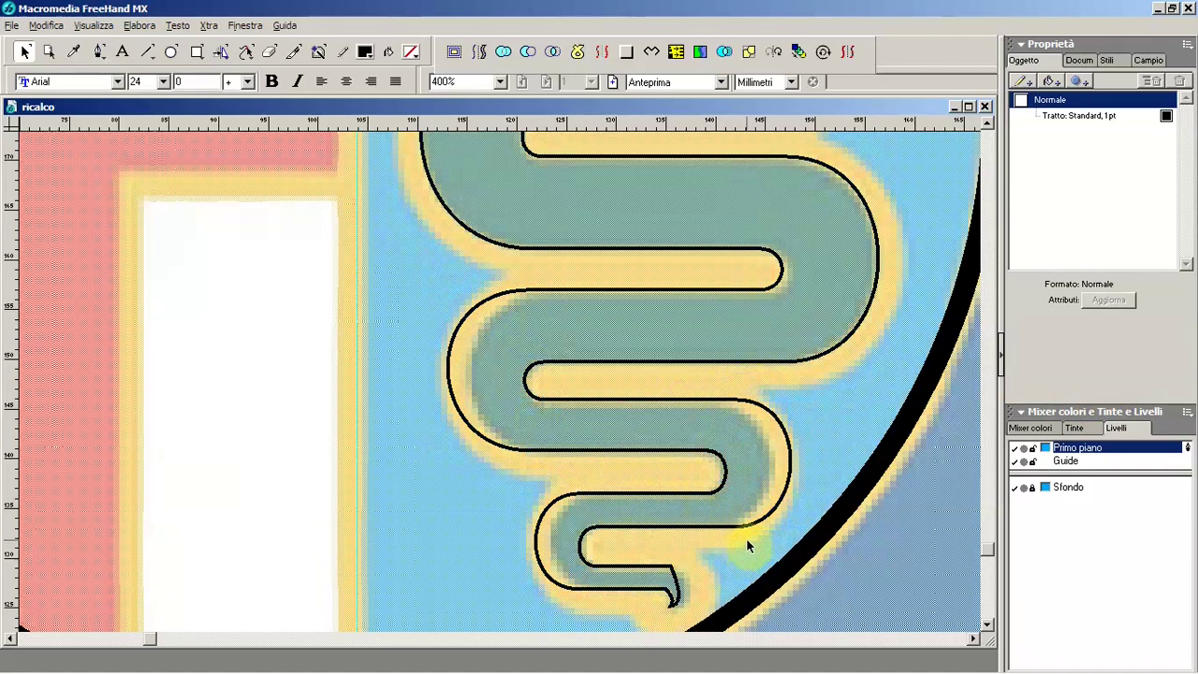
{"action": "left_click", "coordinate": [724, 399]}
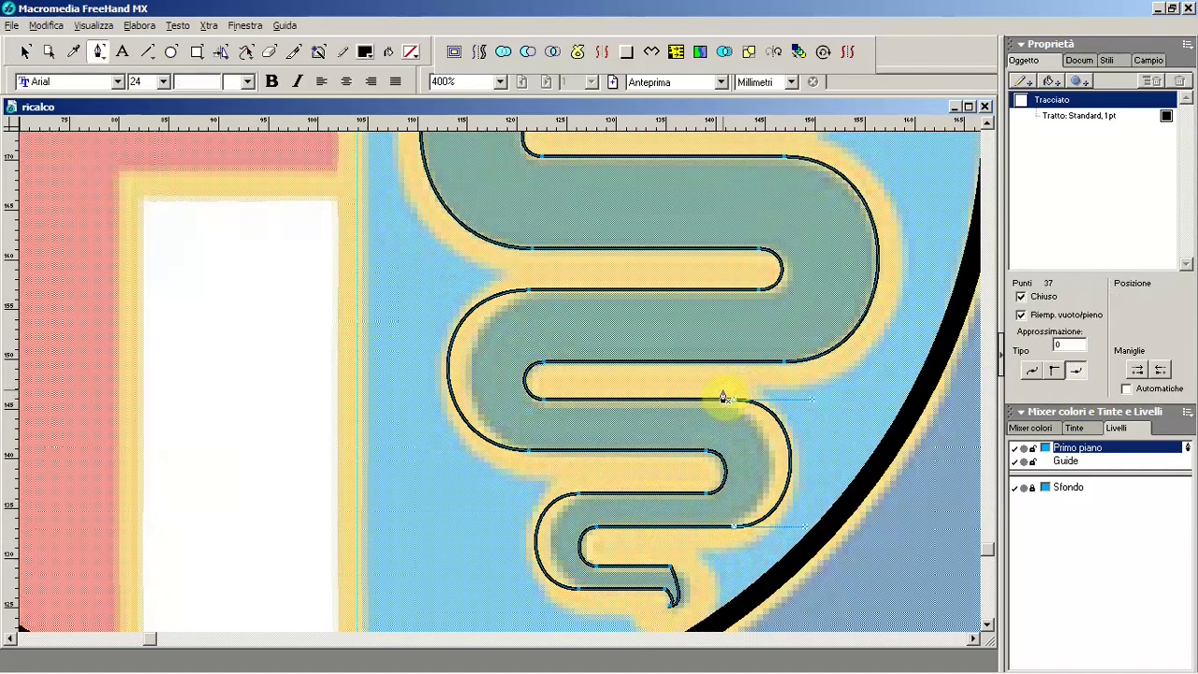
{"action": "key", "text": "Left"}
{"action": "key", "text": "Left"}
{"action": "key", "text": "Left"}
{"action": "key", "text": "Left"}
{"action": "key", "text": "Left"}
{"action": "key", "text": "Left"}
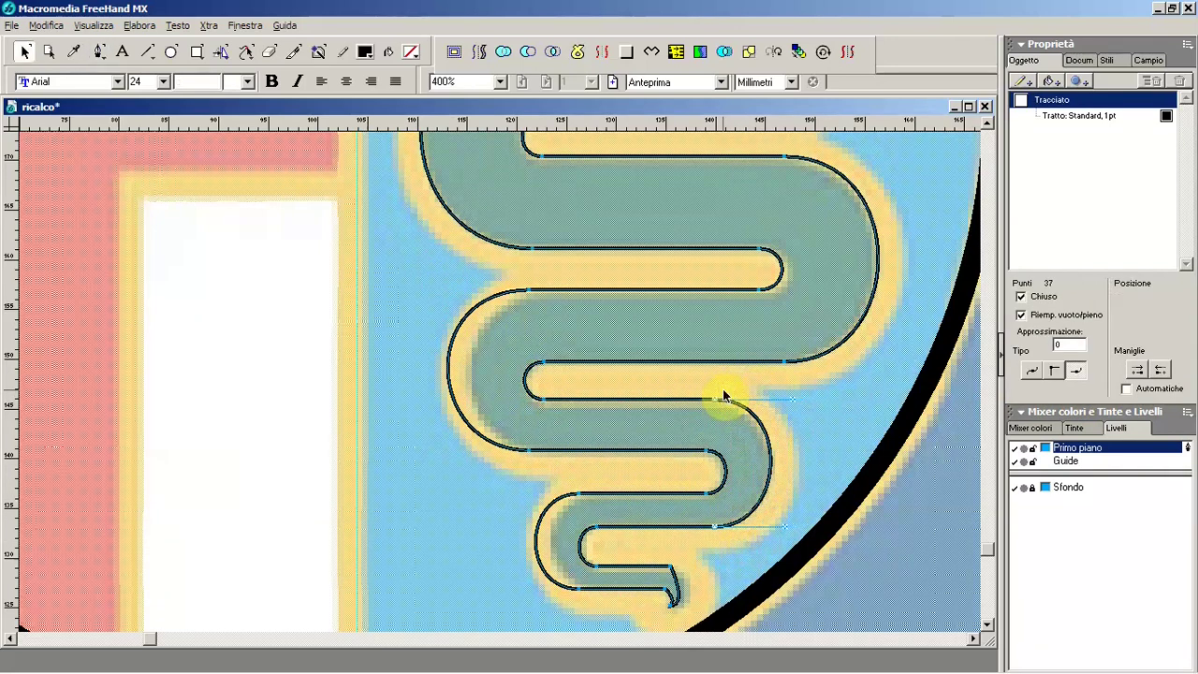
Step: Shift the left bend's points rightward to match the reference
{"action": "left_click", "coordinate": [530, 290]}
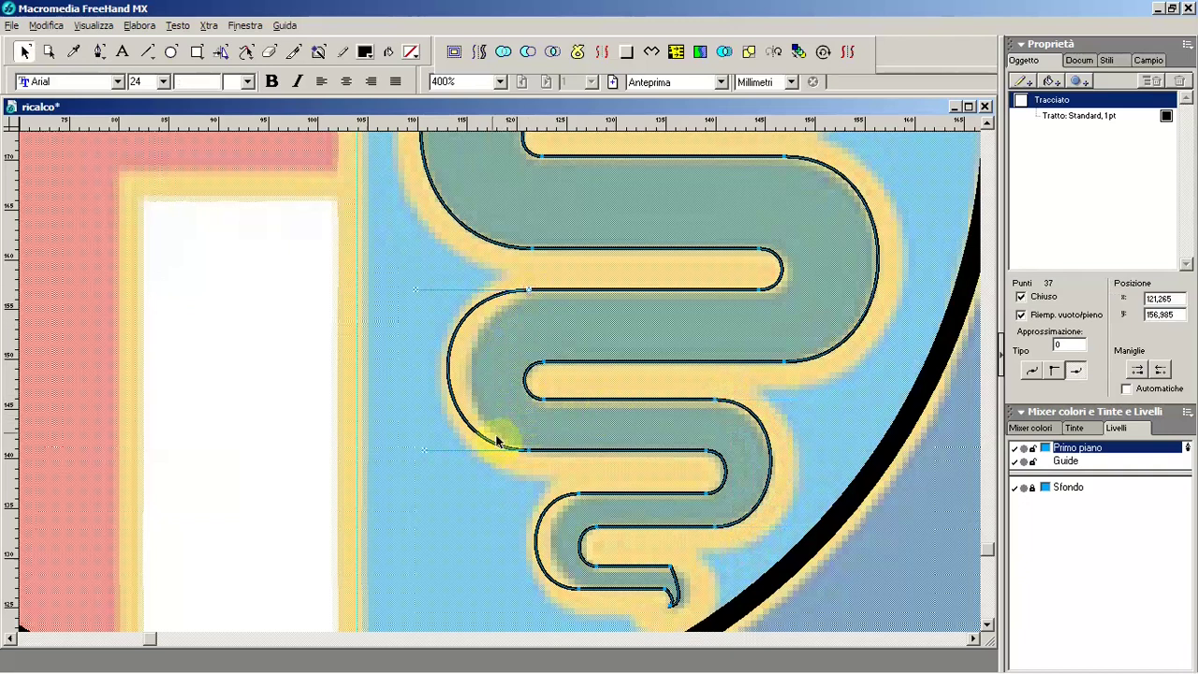
{"action": "left_click", "coordinate": [530, 450], "text": "shift"}
{"action": "left_click_drag", "start_coordinate": [530, 449], "coordinate": [543, 447]}
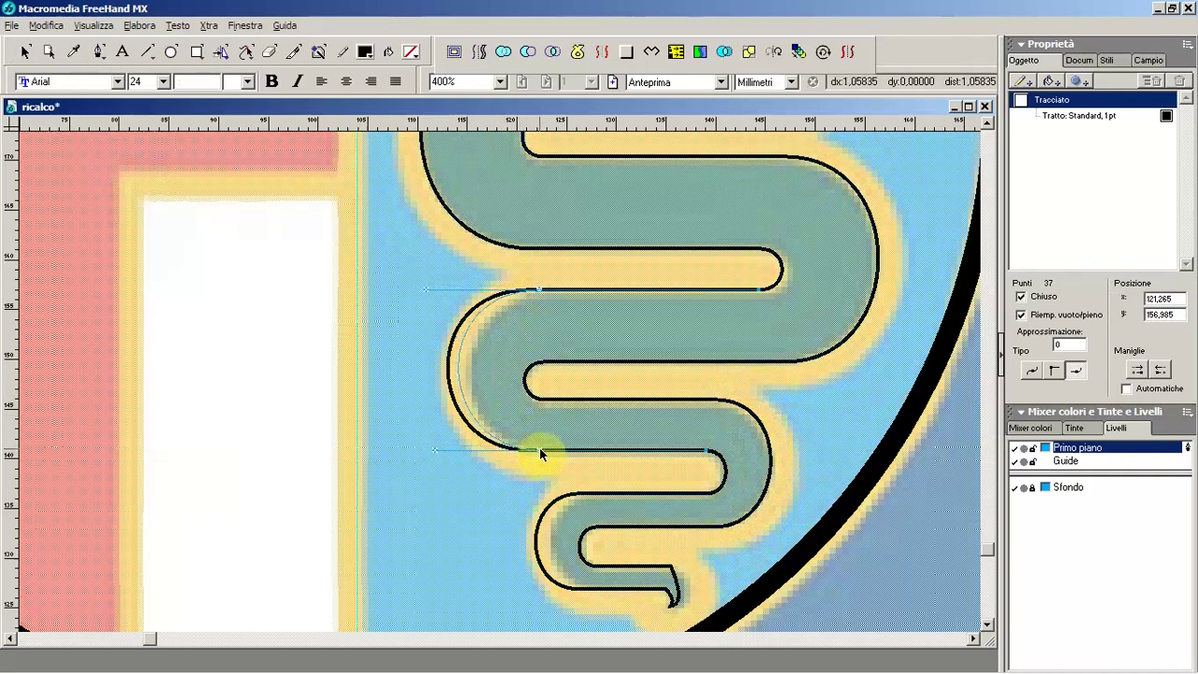
{"action": "key", "text": "p"}
{"action": "key", "text": "v"}
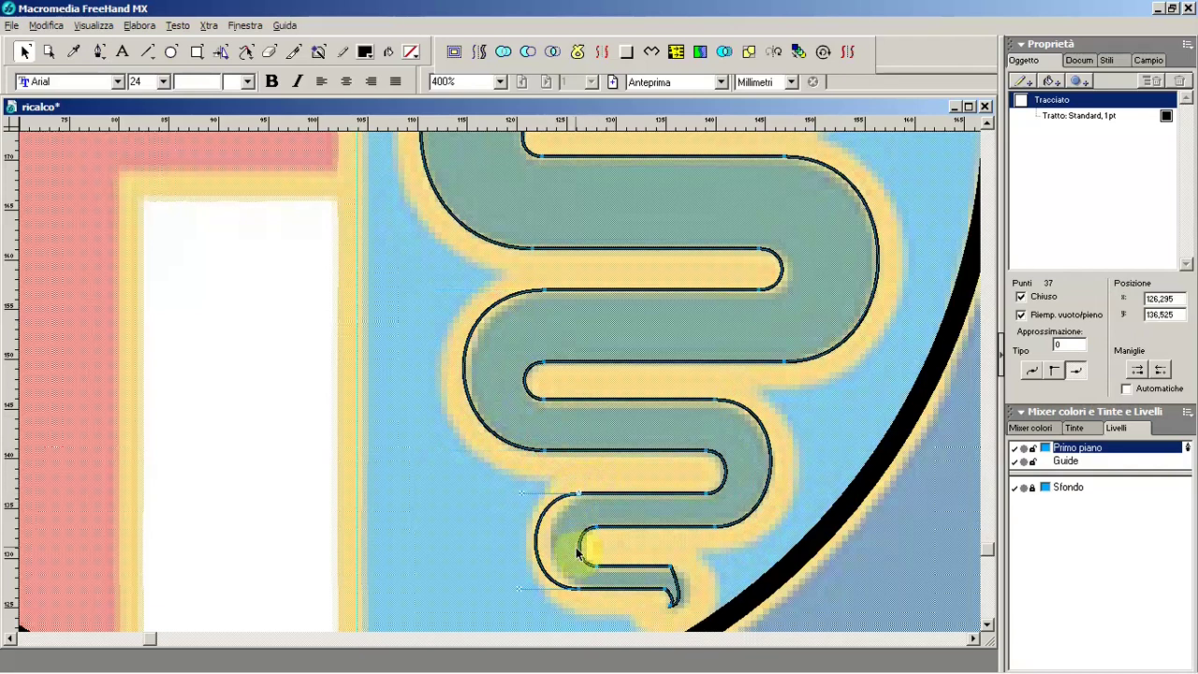
{"action": "mouse_move", "coordinate": [562, 570]}
{"action": "left_mouse_down"}
{"action": "mouse_move", "coordinate": [619, 639]}
{"action": "mouse_move", "coordinate": [608, 579]}
{"action": "left_mouse_up"}
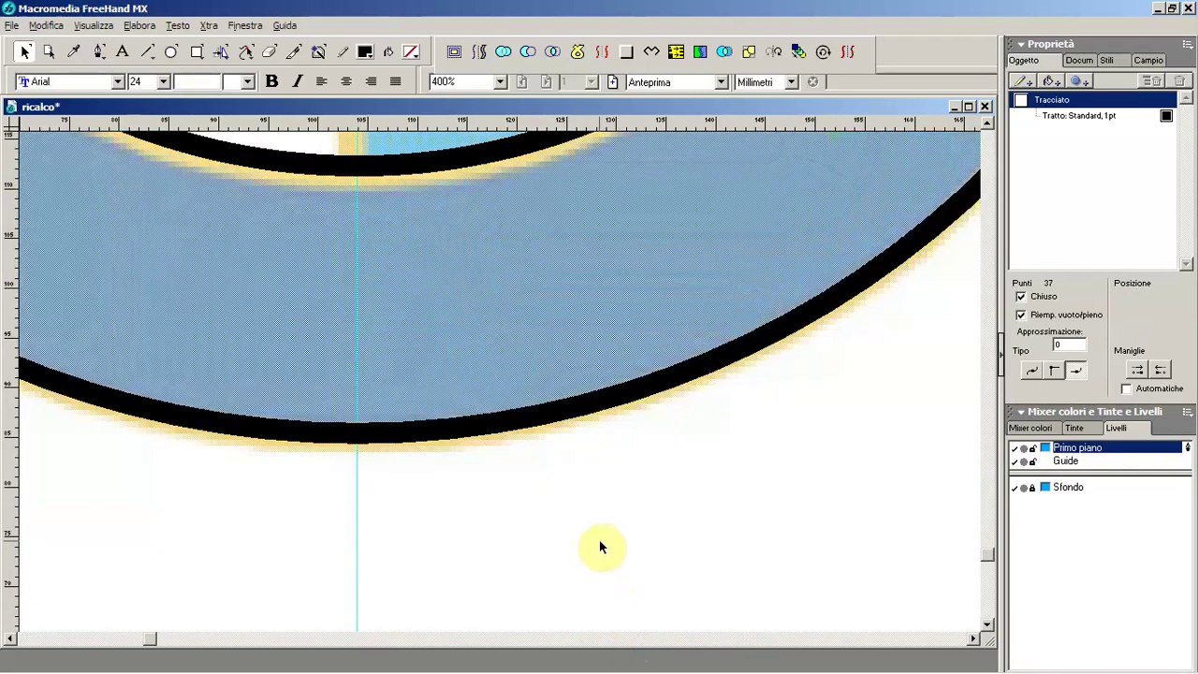
Step: Zoom in on the tail and nudge its left bend's points rightward
{"action": "key", "text": "ctrl+a"}
{"action": "key", "text": "ctrl+alt+0"}
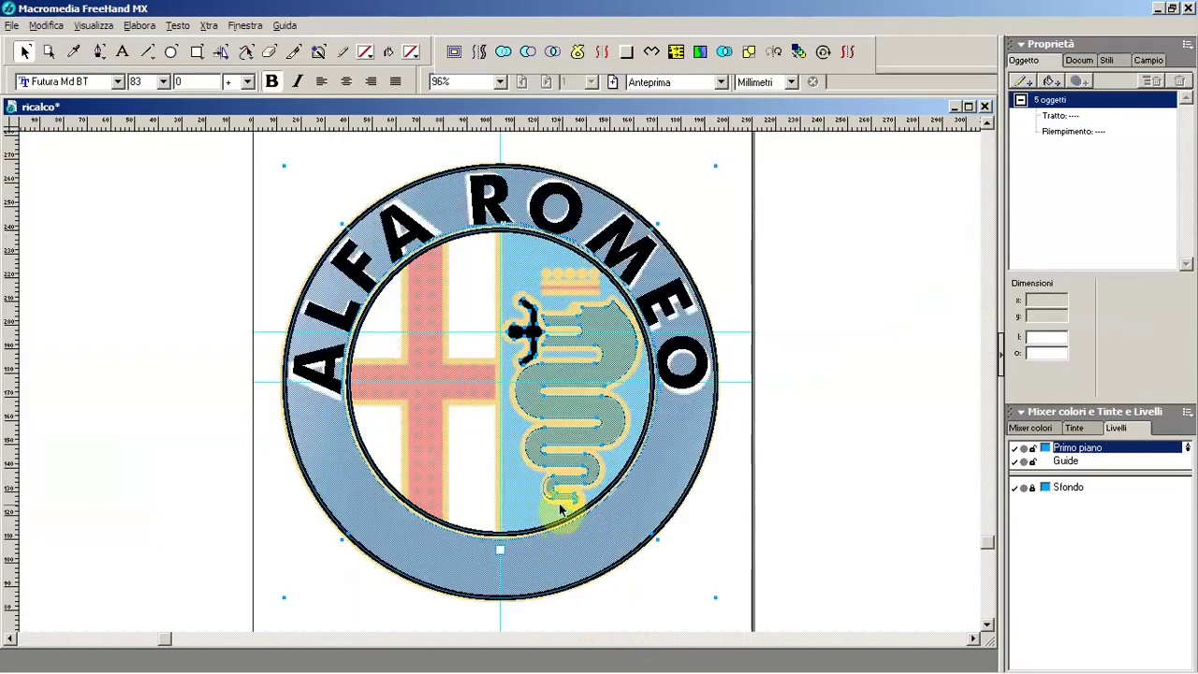
{"action": "left_click_drag", "start_coordinate": [599, 459], "coordinate": [510, 543]}
{"action": "left_click", "coordinate": [527, 462]}
{"action": "left_click_drag", "start_coordinate": [569, 243], "coordinate": [535, 279]}
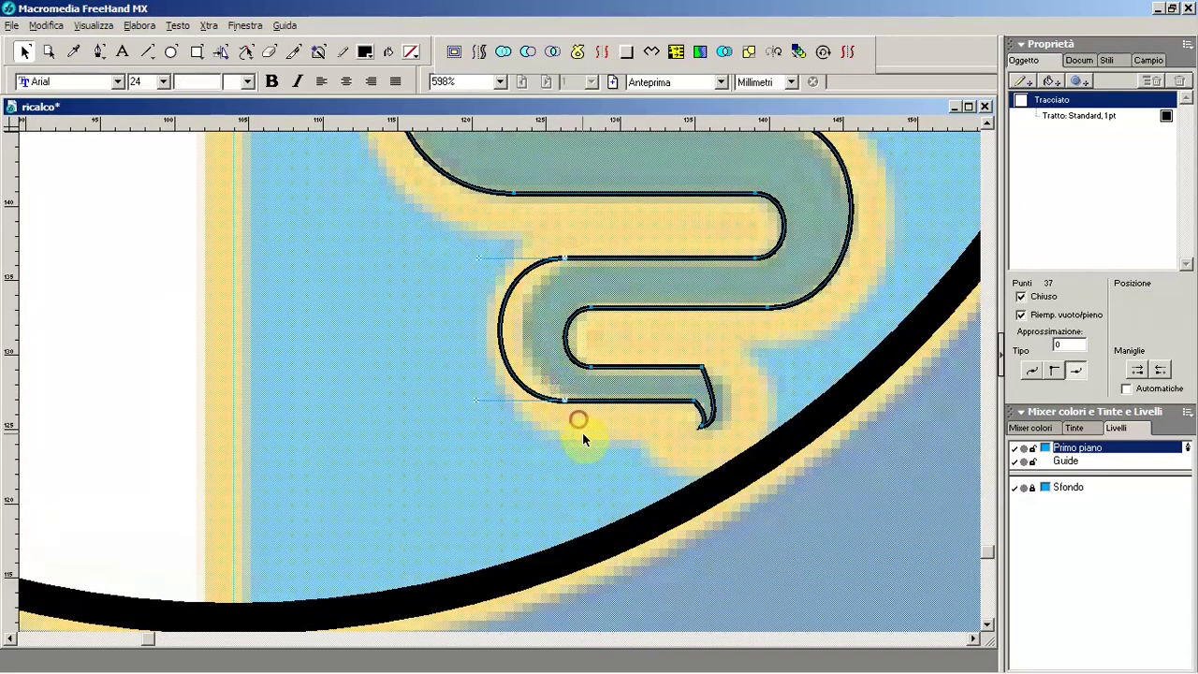
{"action": "key", "text": "Right"}
{"action": "key", "text": "Right"}
{"action": "key", "text": "Right"}
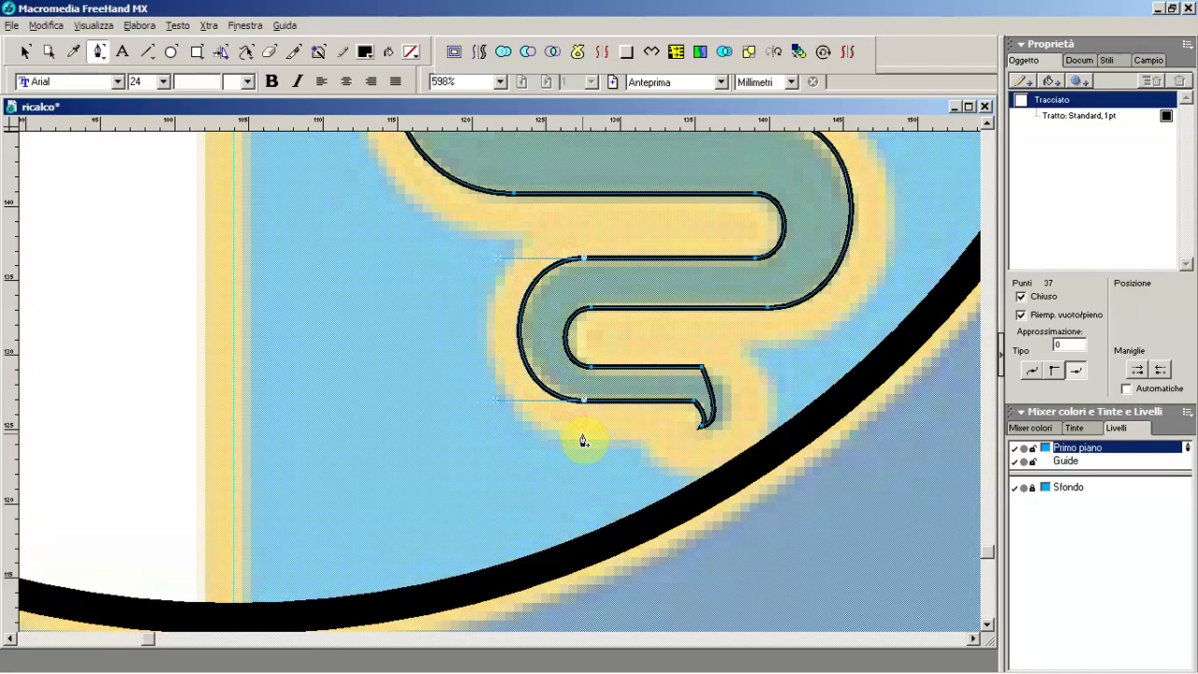
{"action": "key", "text": "v"}
Step: Reshape the tail tip into a hooked point and retract its handle
{"action": "left_click", "coordinate": [702, 368]}
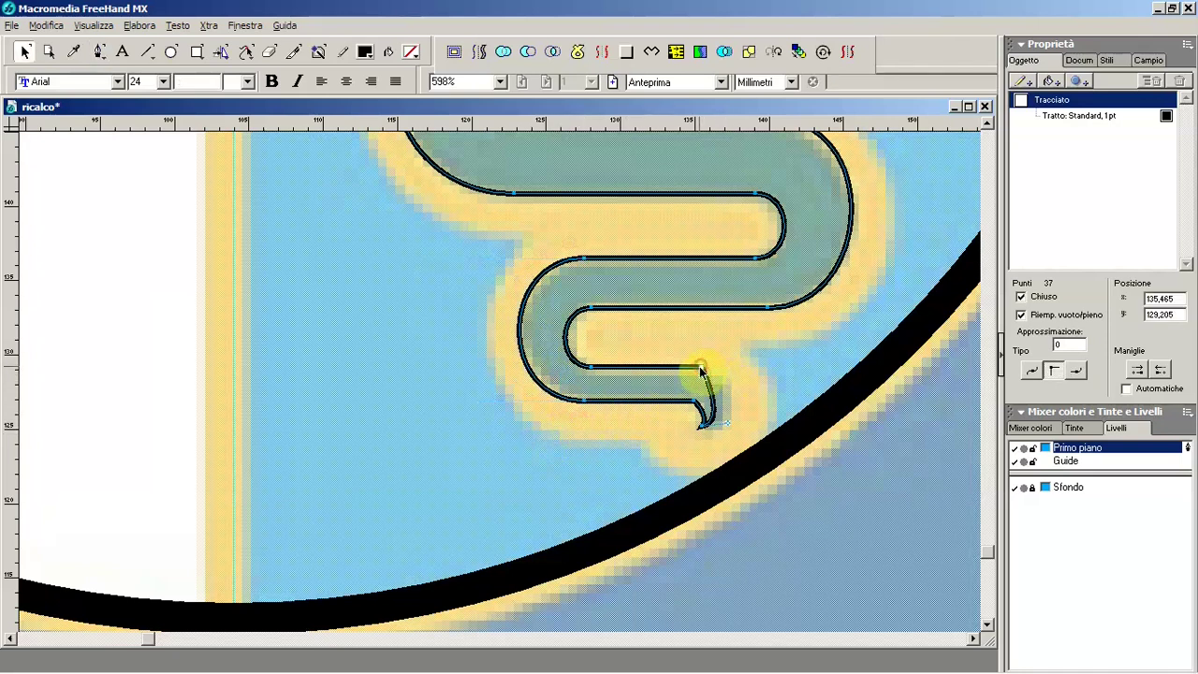
{"action": "left_click_drag", "start_coordinate": [702, 381], "coordinate": [740, 373]}
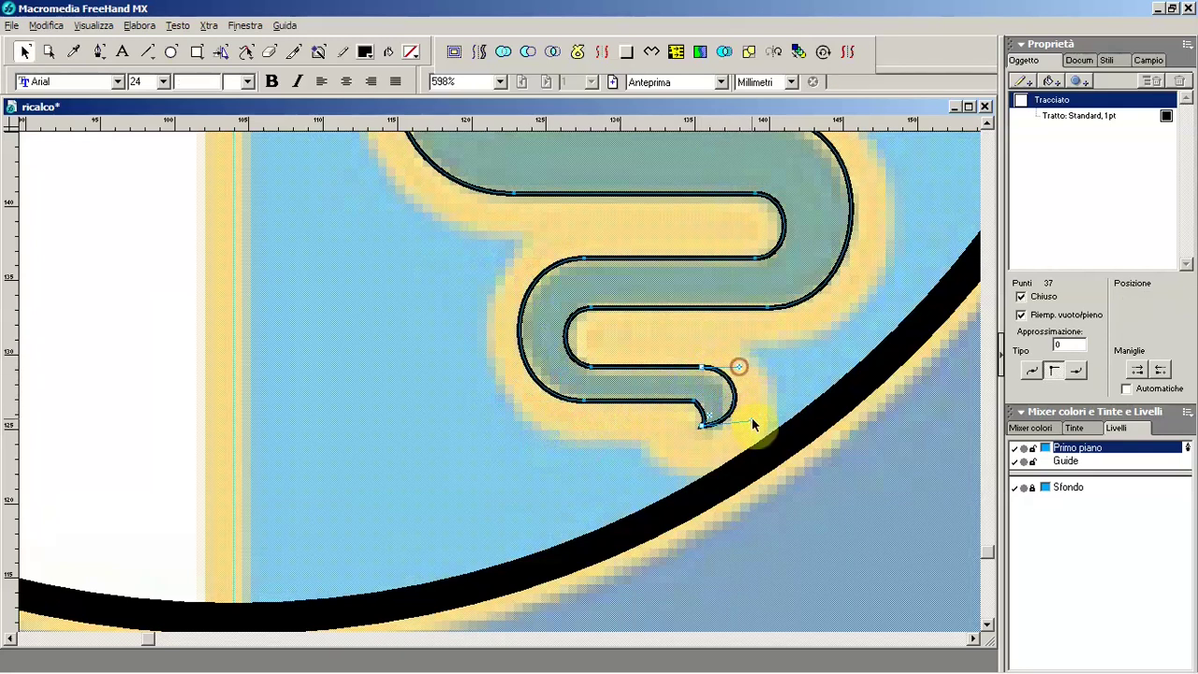
{"action": "left_click", "coordinate": [697, 404]}
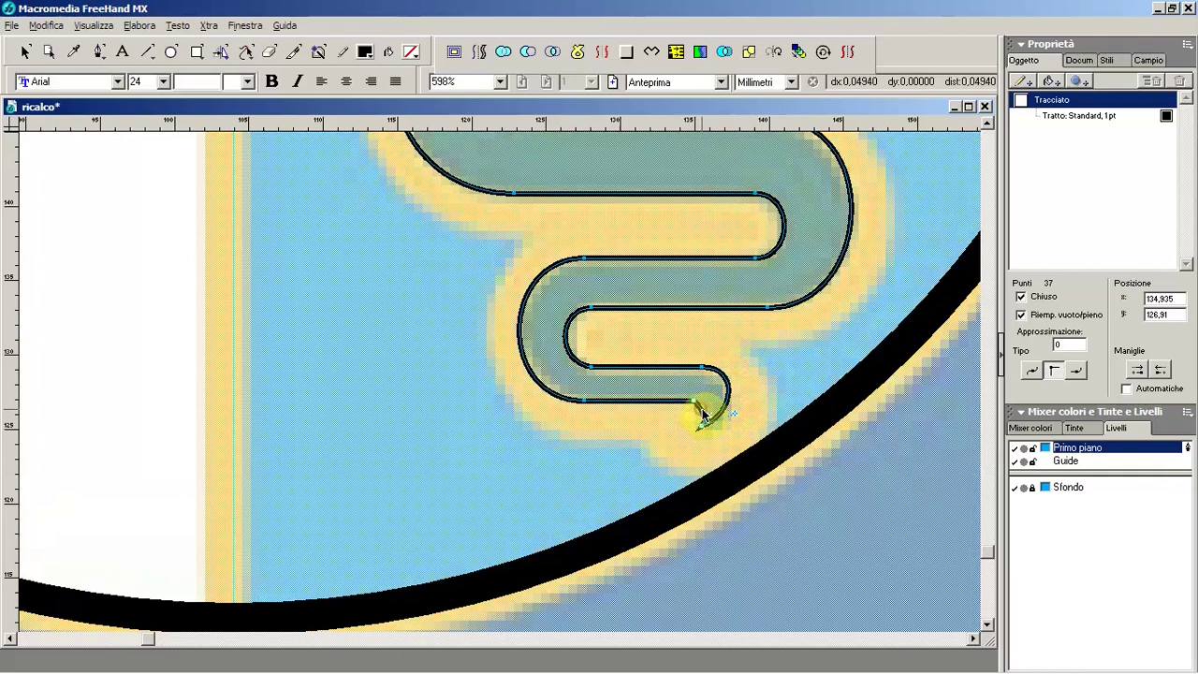
{"action": "left_click", "coordinate": [763, 404]}
Step: Zoom out to the snake's head, save with Ctrl+S, and add the black figure to the selection
{"action": "key", "text": "z"}
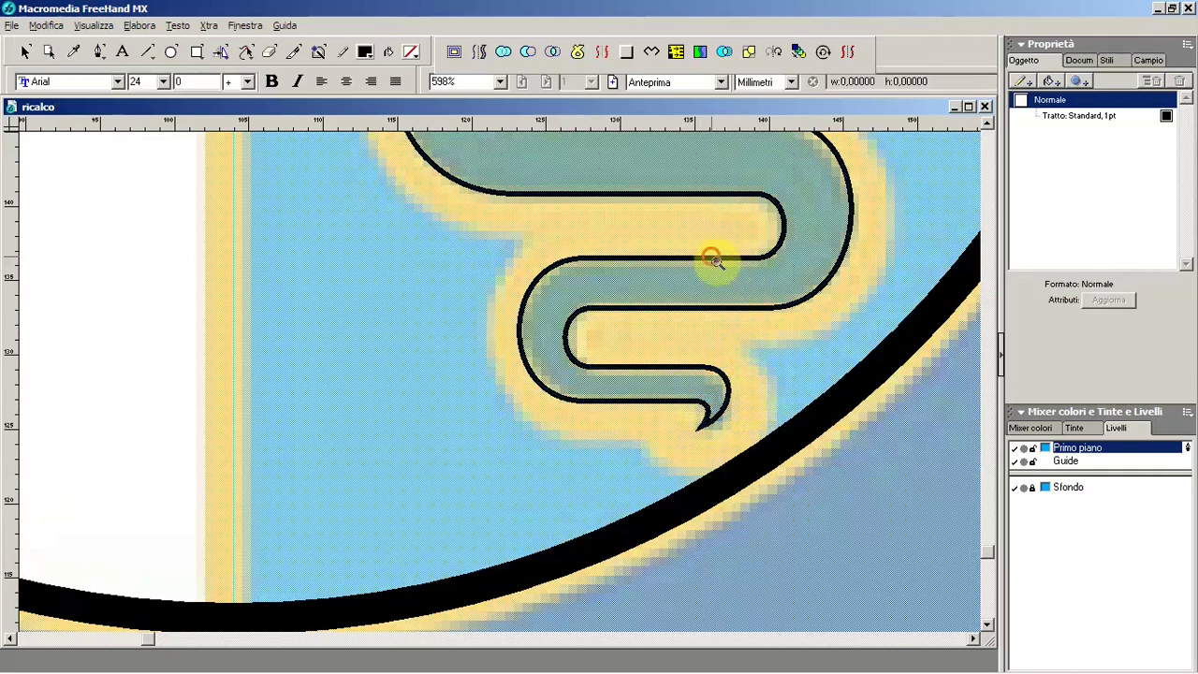
{"action": "left_click", "coordinate": [713, 260], "text": "alt"}
{"action": "left_click", "coordinate": [643, 249]}
{"action": "mouse_move", "coordinate": [693, 268]}
{"action": "left_mouse_down"}
{"action": "mouse_move", "coordinate": [754, 415]}
{"action": "mouse_move", "coordinate": [727, 361]}
{"action": "mouse_move", "coordinate": [719, 376]}
{"action": "mouse_move", "coordinate": [742, 373]}
{"action": "mouse_move", "coordinate": [700, 372]}
{"action": "mouse_move", "coordinate": [738, 372]}
{"action": "left_mouse_up"}
{"action": "left_click_drag", "start_coordinate": [761, 273], "coordinate": [774, 420]}
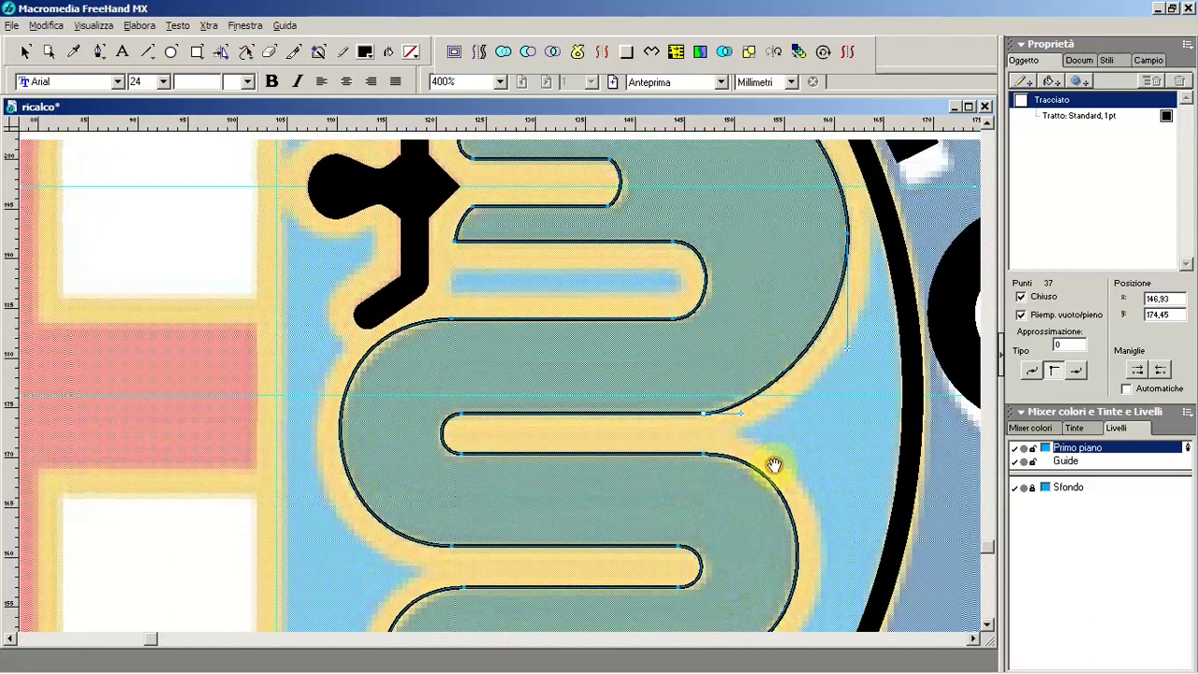
{"action": "key", "text": "ctrl+s"}
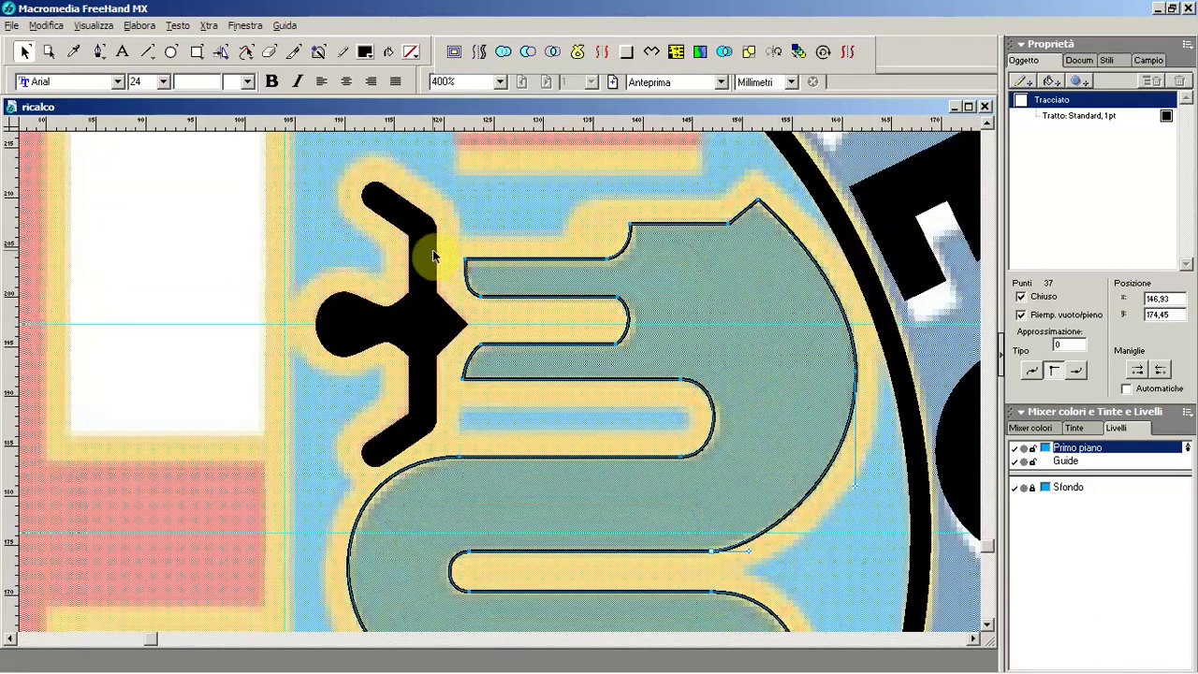
{"action": "left_click", "coordinate": [433, 255], "text": "shift"}
{"action": "key", "text": "p"}
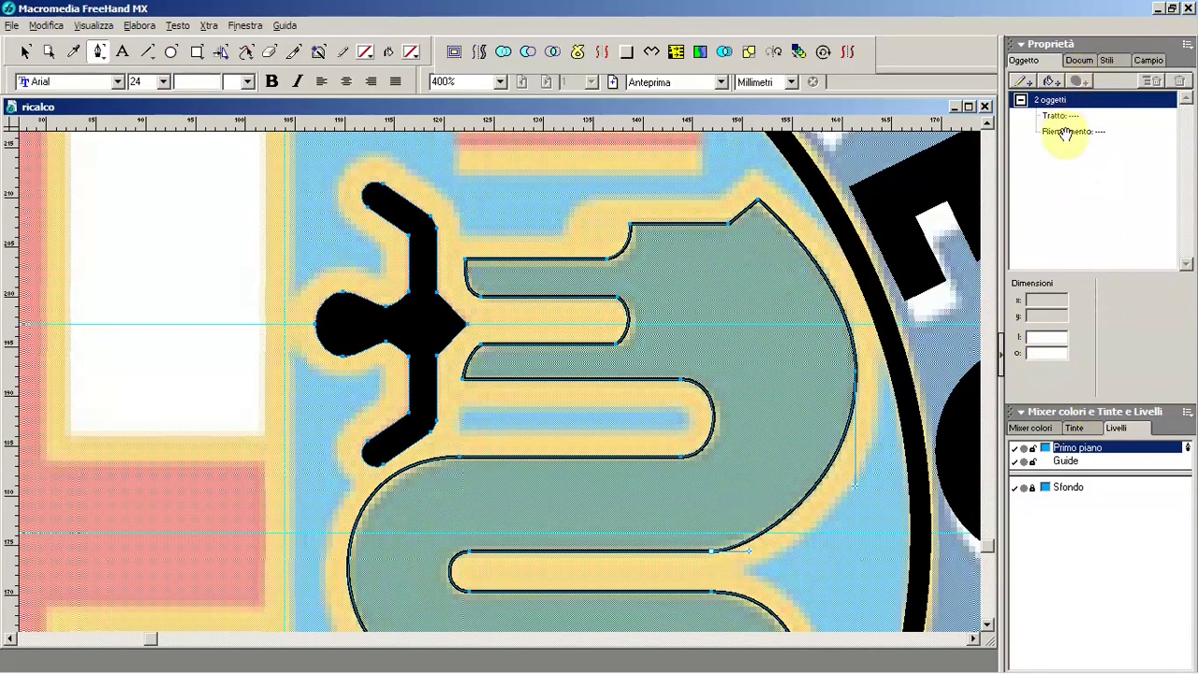
Step: Remove the fill from the snake head and figure and give both a standard black stroke
{"action": "left_click", "coordinate": [1065, 132]}
{"action": "left_click", "coordinate": [1179, 82]}
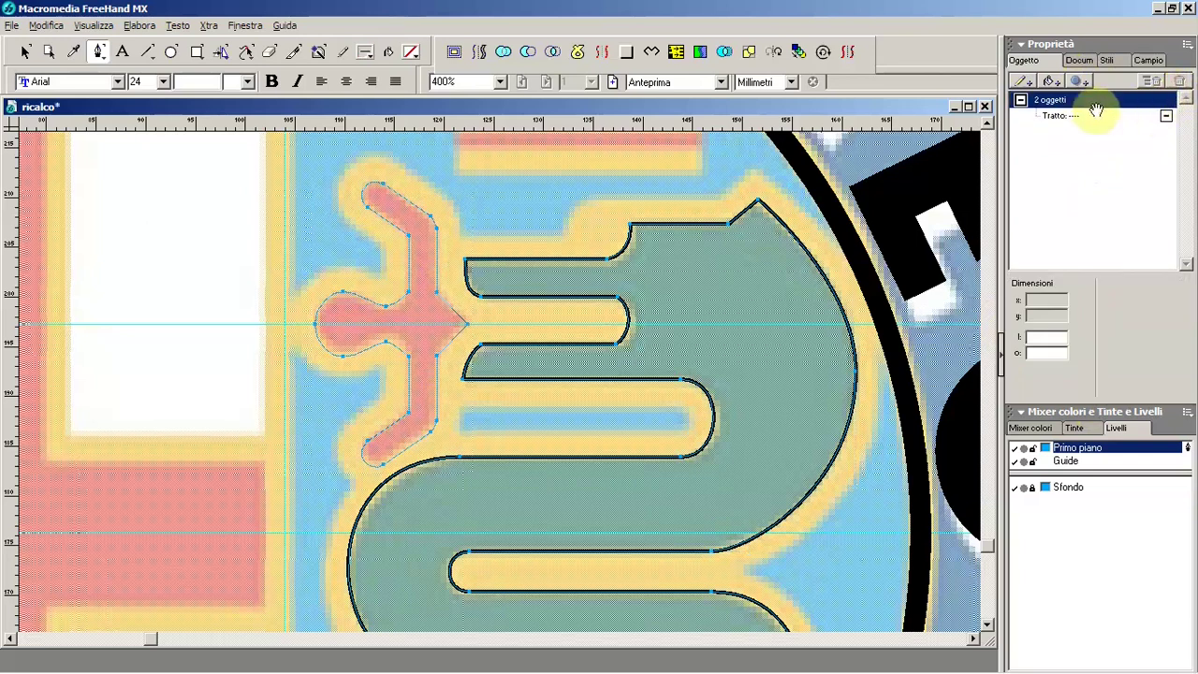
{"action": "left_click", "coordinate": [1086, 115]}
{"action": "left_click", "coordinate": [1097, 282]}
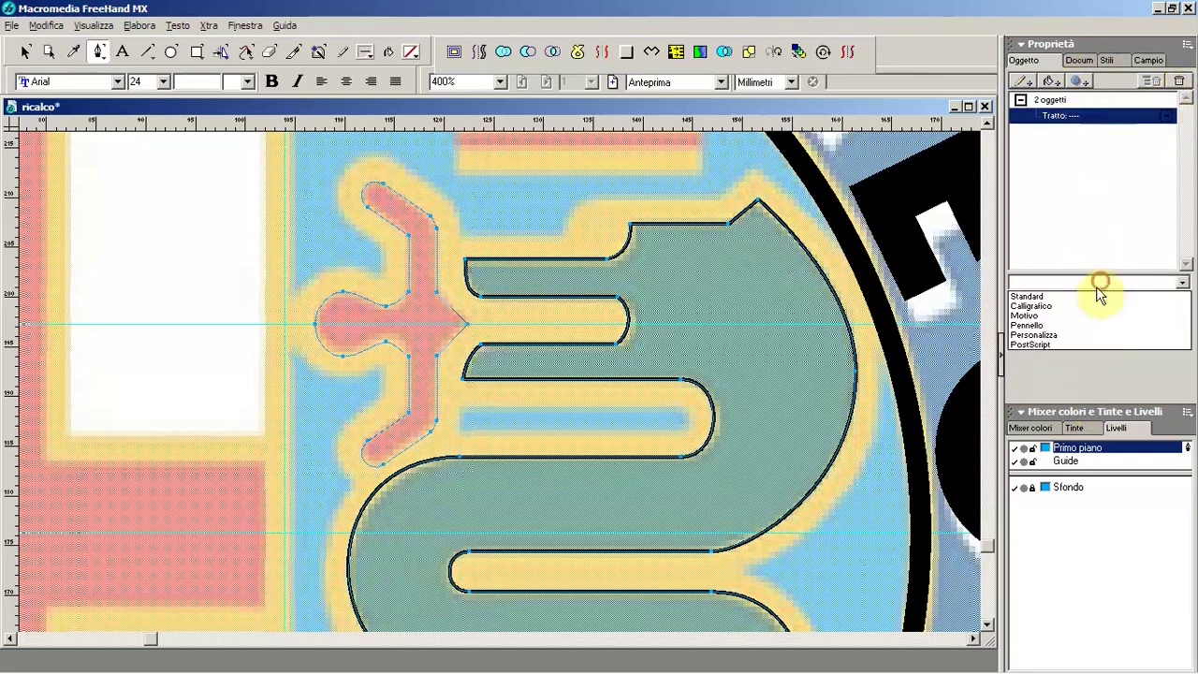
{"action": "left_click", "coordinate": [1089, 298]}
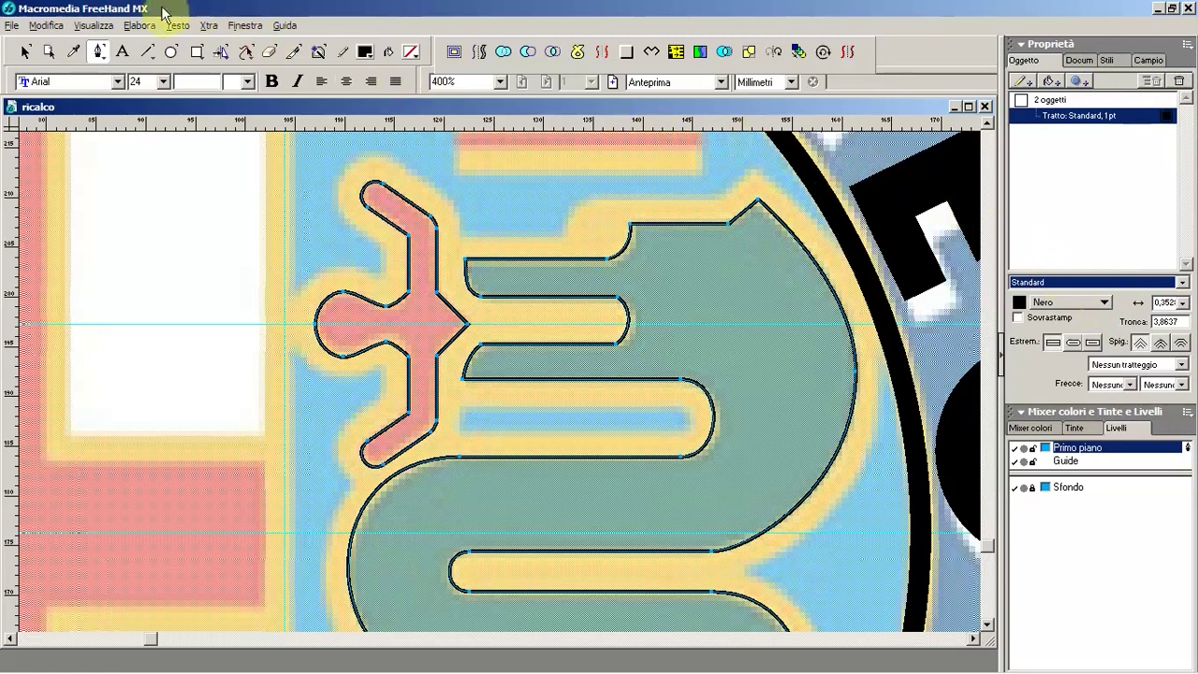
Step: Open the Inset Path dialog and confirm its settings
{"action": "left_click", "coordinate": [52, 26]}
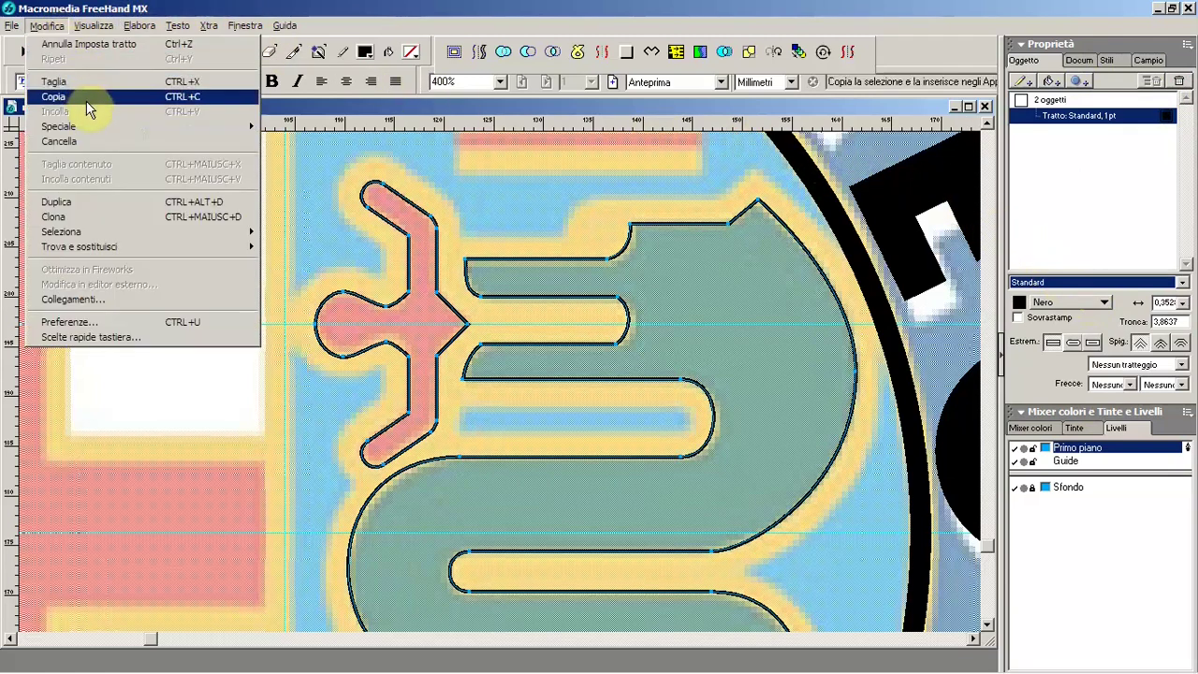
{"action": "left_click", "coordinate": [75, 218]}
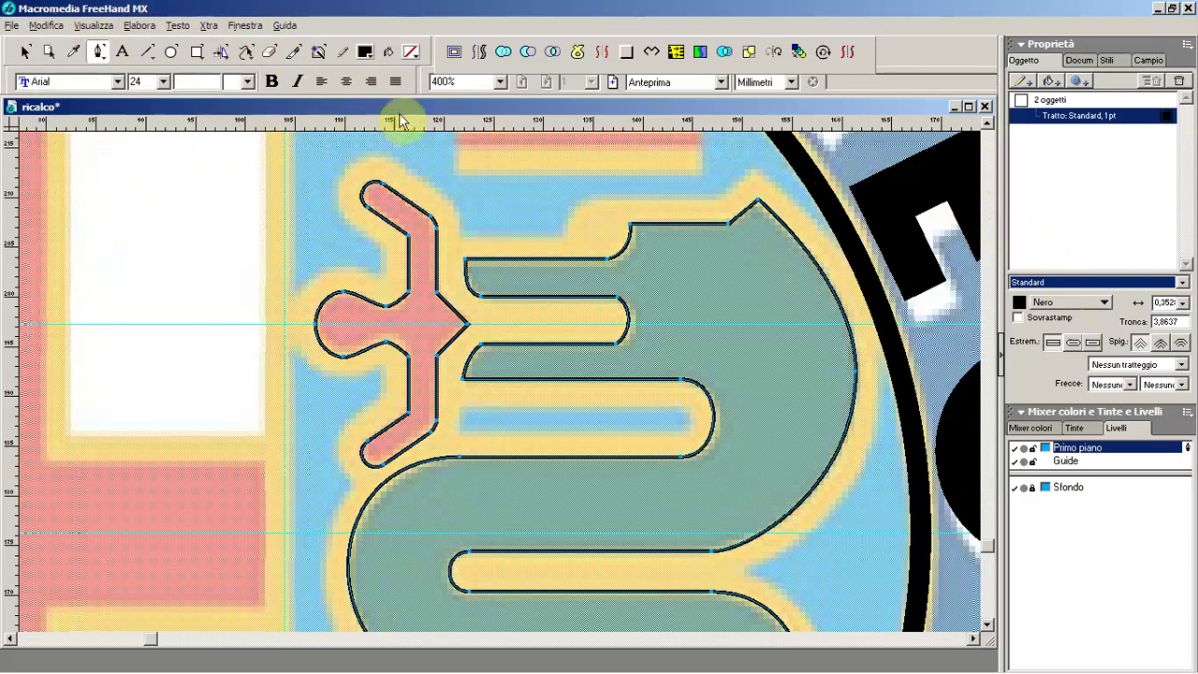
{"action": "left_click", "coordinate": [453, 52]}
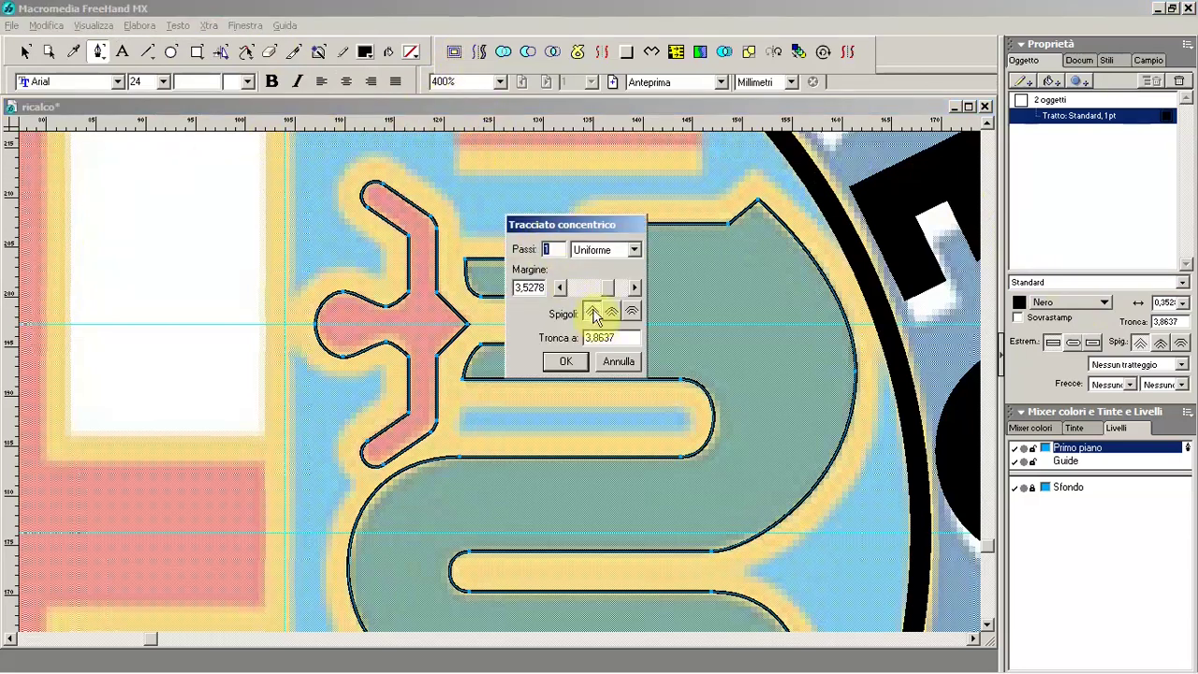
{"action": "left_click", "coordinate": [567, 360]}
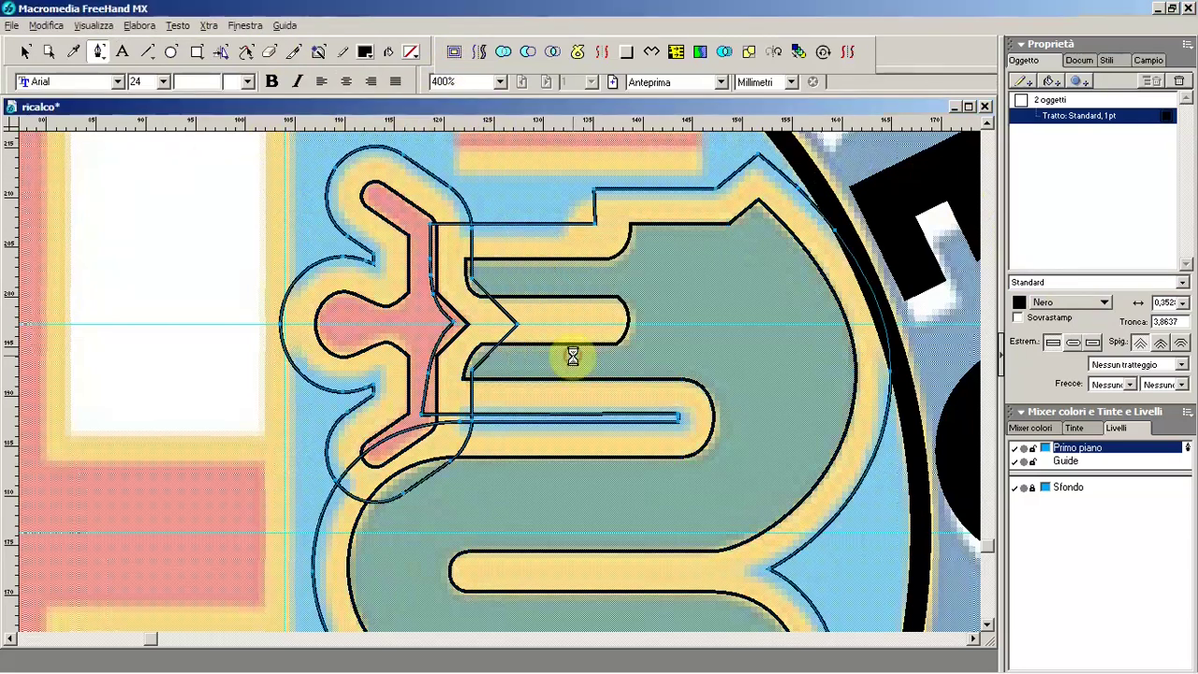
Step: Create inset paths around the shapes, join two into a compound path, and delete the thin leftover
{"action": "left_click", "coordinate": [454, 52]}
{"action": "left_click", "coordinate": [566, 361]}
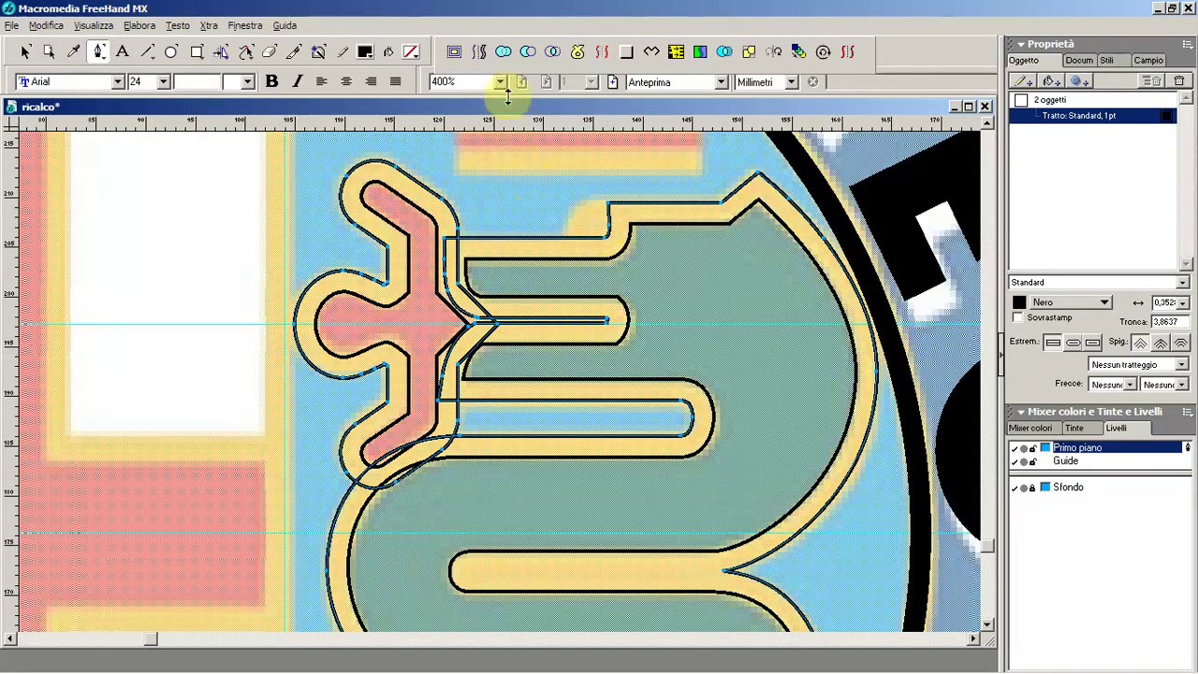
{"action": "left_click", "coordinate": [504, 52]}
{"action": "left_click", "coordinate": [562, 322]}
{"action": "key", "text": "Delete"}
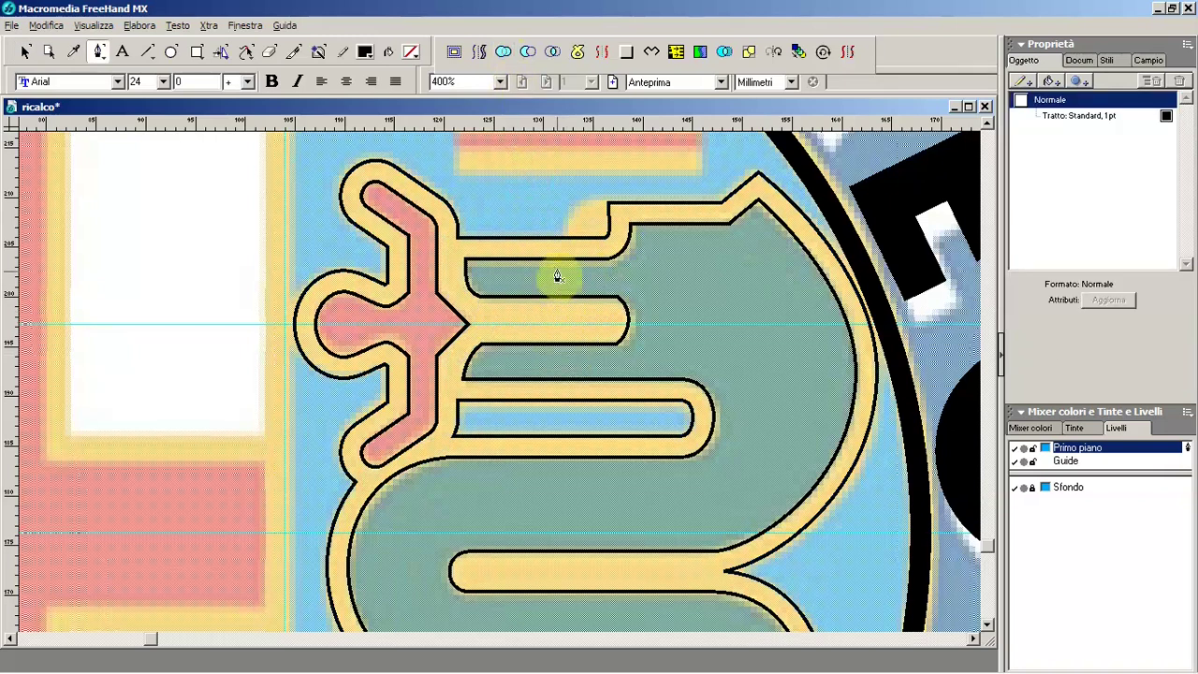
Step: Split the merged snake outline path
{"action": "left_click", "coordinate": [570, 238]}
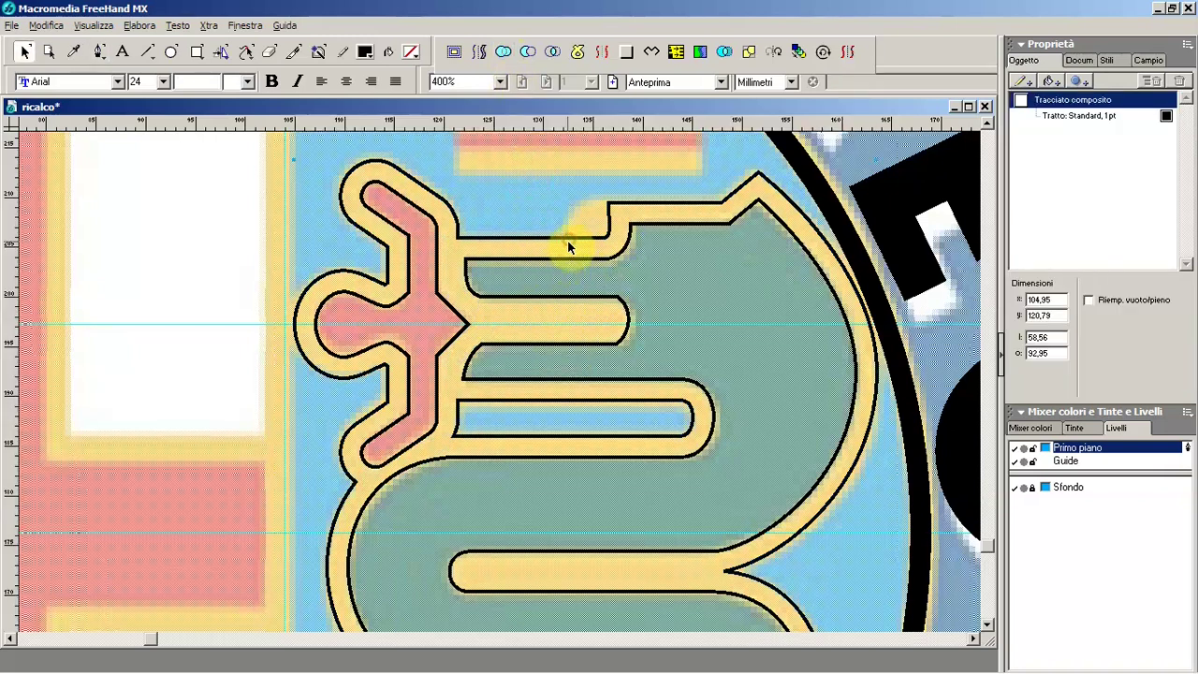
{"action": "left_click", "coordinate": [140, 26]}
{"action": "left_click", "coordinate": [193, 150]}
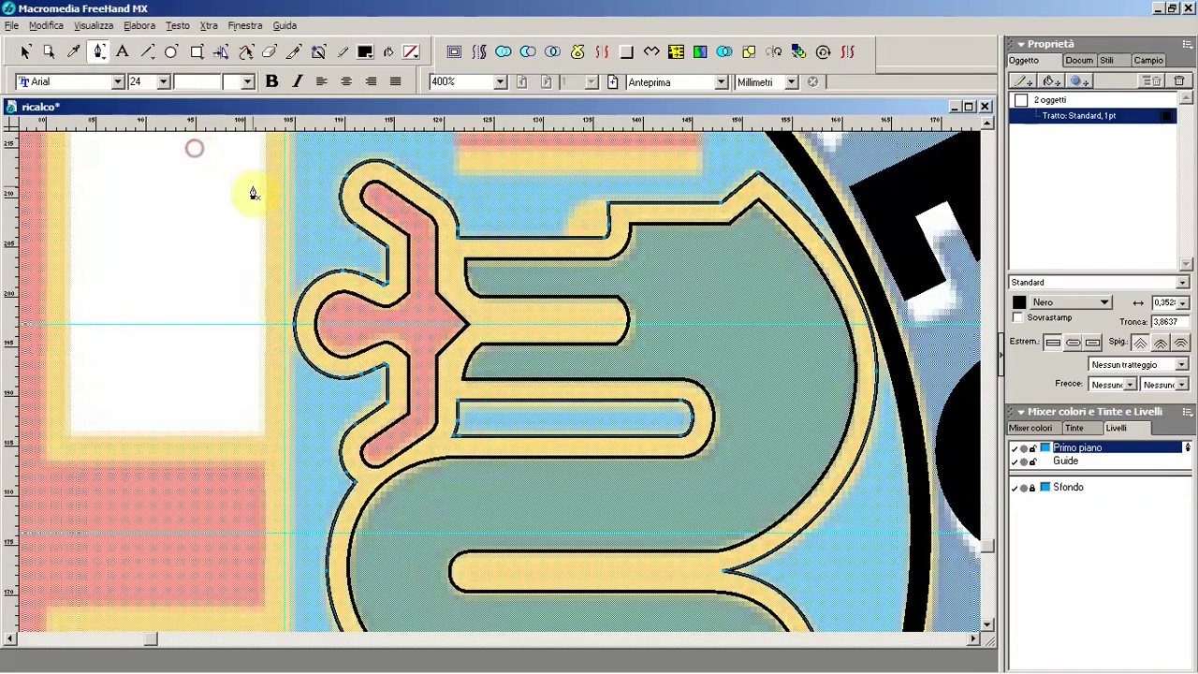
Step: Reshape the diagonal segment on the snake's upper back to meet the back outline
{"action": "left_click", "coordinate": [566, 230]}
{"action": "left_click", "coordinate": [599, 242]}
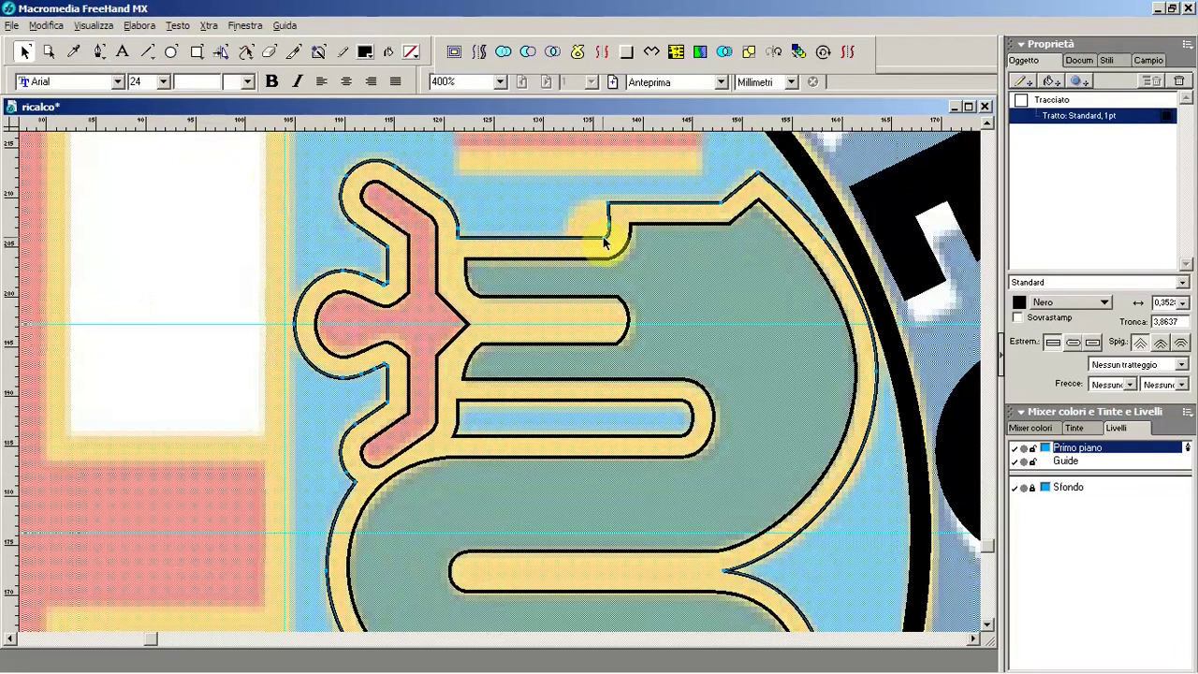
{"action": "mouse_move", "coordinate": [594, 215]}
{"action": "left_mouse_down"}
{"action": "mouse_move", "coordinate": [620, 234]}
{"action": "mouse_move", "coordinate": [643, 183]}
{"action": "mouse_move", "coordinate": [616, 206]}
{"action": "mouse_move", "coordinate": [581, 209]}
{"action": "left_mouse_up"}
{"action": "key", "text": "l"}
{"action": "key", "text": "v"}
{"action": "mouse_move", "coordinate": [567, 236]}
{"action": "left_mouse_down"}
{"action": "mouse_move", "coordinate": [604, 217]}
{"action": "mouse_move", "coordinate": [591, 206]}
{"action": "mouse_move", "coordinate": [594, 234]}
{"action": "left_mouse_up"}
{"action": "key", "text": "Tab"}
Step: Zoom to the tail tip at 800%, delete the stray tip point, and round the tail with a curve handle
{"action": "left_click", "coordinate": [621, 318], "text": "ctrl+alt"}
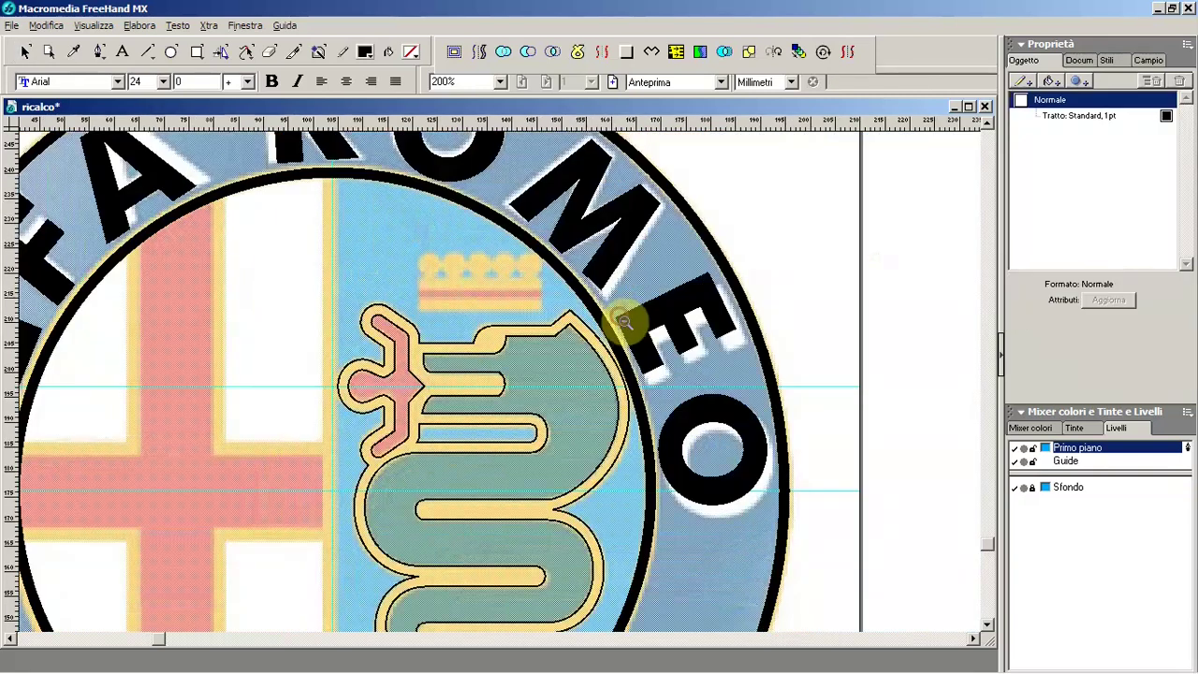
{"action": "left_click_drag", "start_coordinate": [564, 383], "coordinate": [572, 177]}
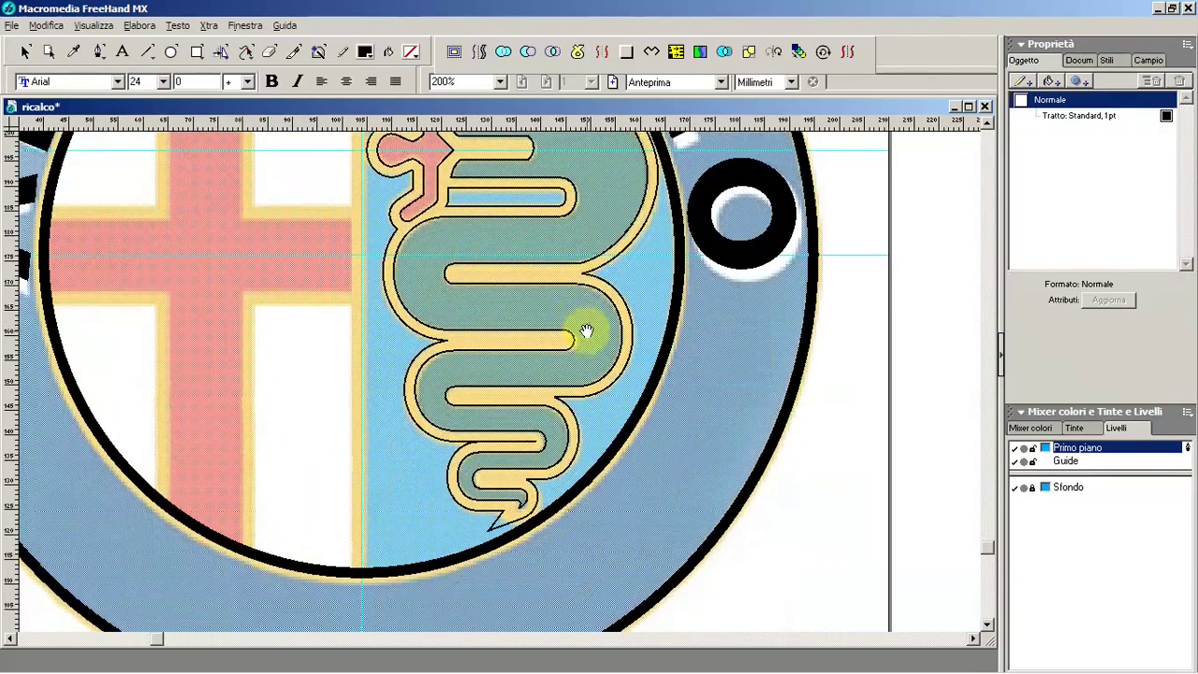
{"action": "left_click", "coordinate": [544, 341], "text": "ctrl"}
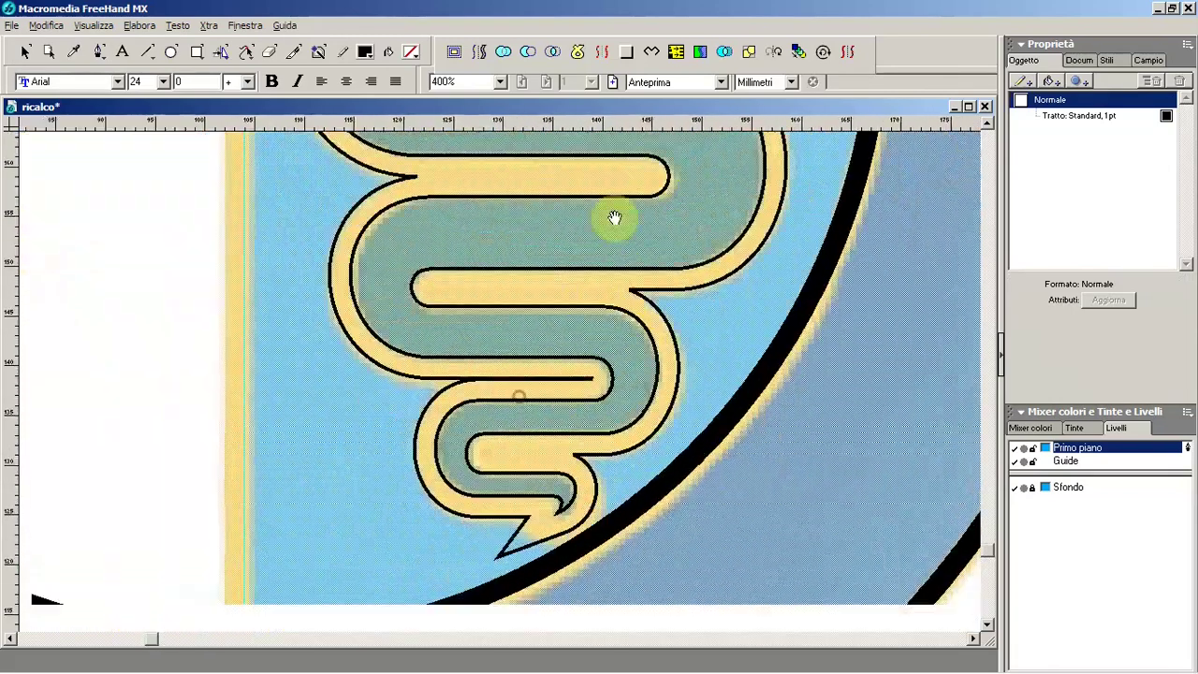
{"action": "left_click_drag", "start_coordinate": [518, 397], "coordinate": [614, 254]}
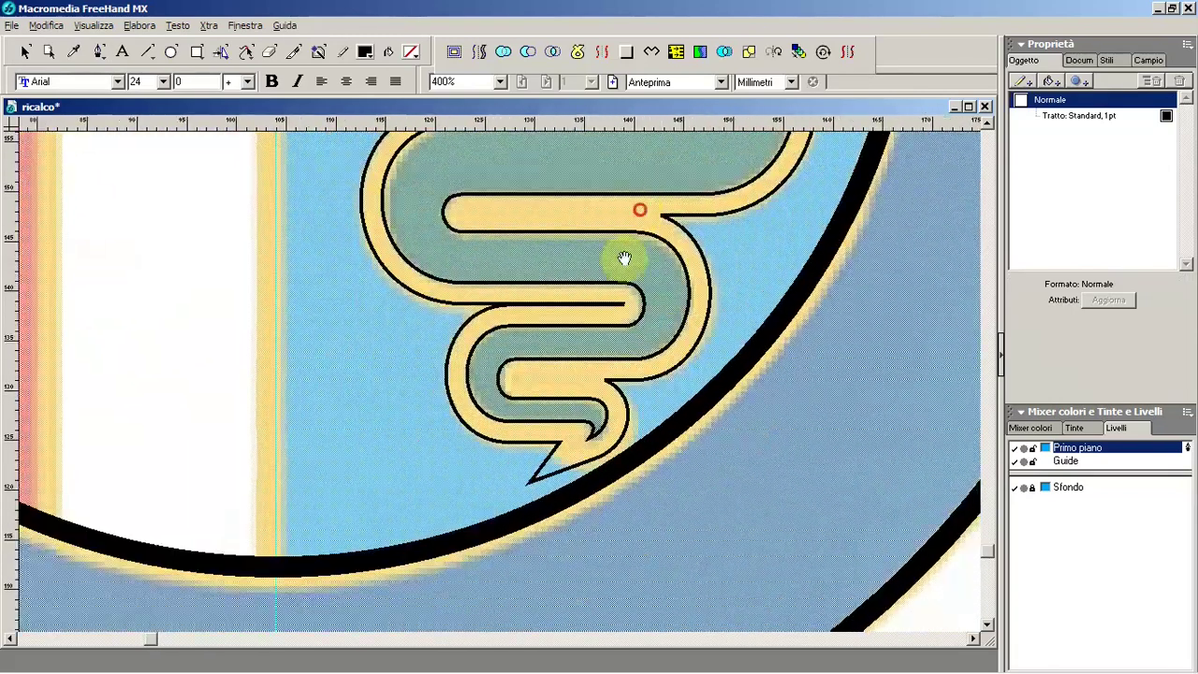
{"action": "left_click", "coordinate": [552, 420], "text": "ctrl"}
{"action": "left_click", "coordinate": [512, 475]}
{"action": "left_click_drag", "start_coordinate": [458, 488], "coordinate": [532, 451]}
{"action": "key", "text": "Delete"}
{"action": "left_click", "coordinate": [592, 440]}
{"action": "mouse_move", "coordinate": [521, 410]}
{"action": "left_mouse_down"}
{"action": "mouse_move", "coordinate": [508, 430]}
{"action": "mouse_move", "coordinate": [529, 440]}
{"action": "mouse_move", "coordinate": [521, 428]}
{"action": "left_mouse_up"}
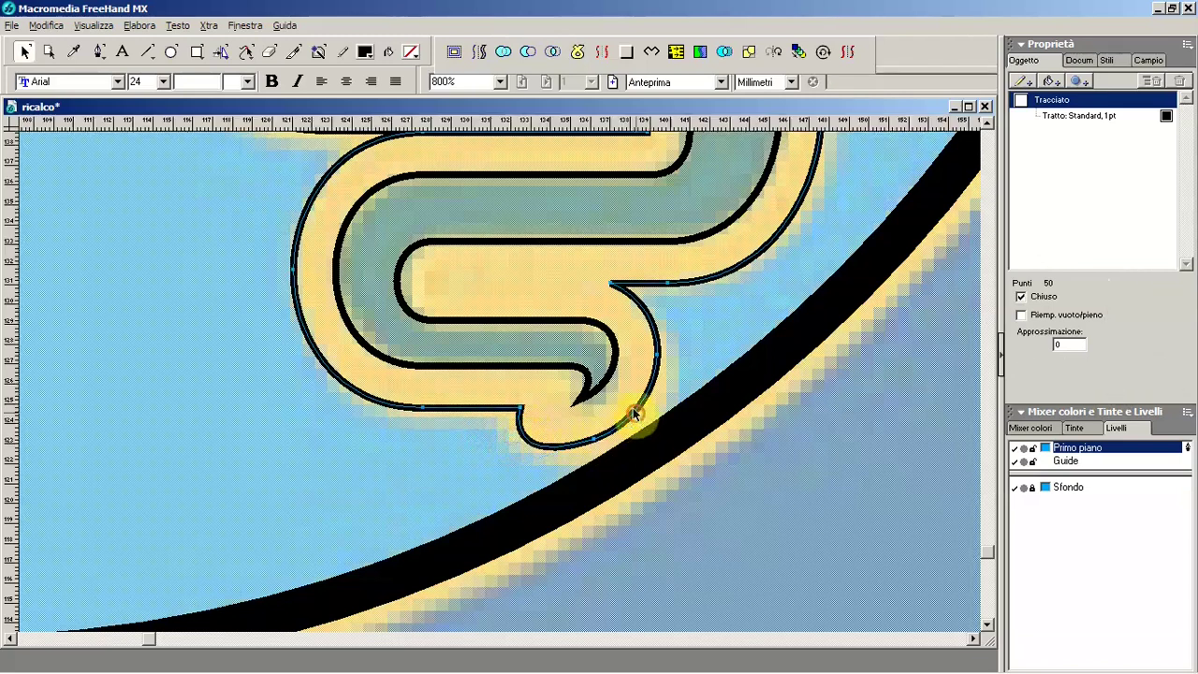
Step: Make a first adjustment to the end segment of the inner coil outline
{"action": "left_click", "coordinate": [585, 384]}
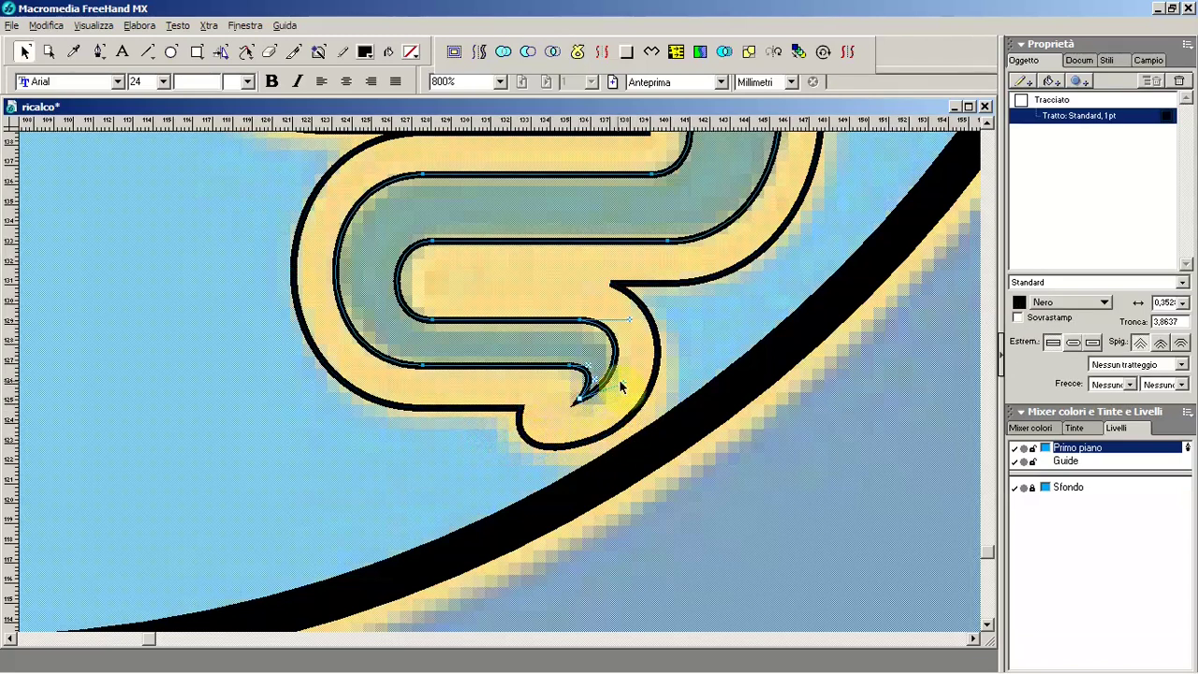
{"action": "left_click_drag", "start_coordinate": [620, 387], "coordinate": [622, 397]}
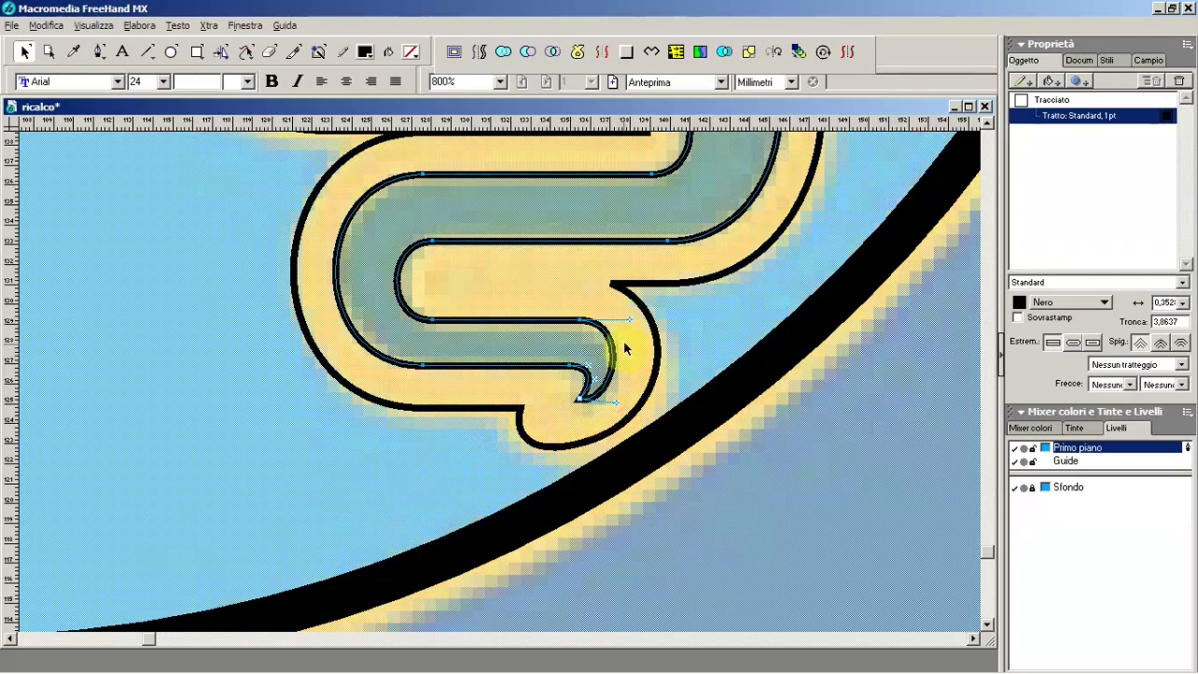
{"action": "left_click", "coordinate": [691, 321]}
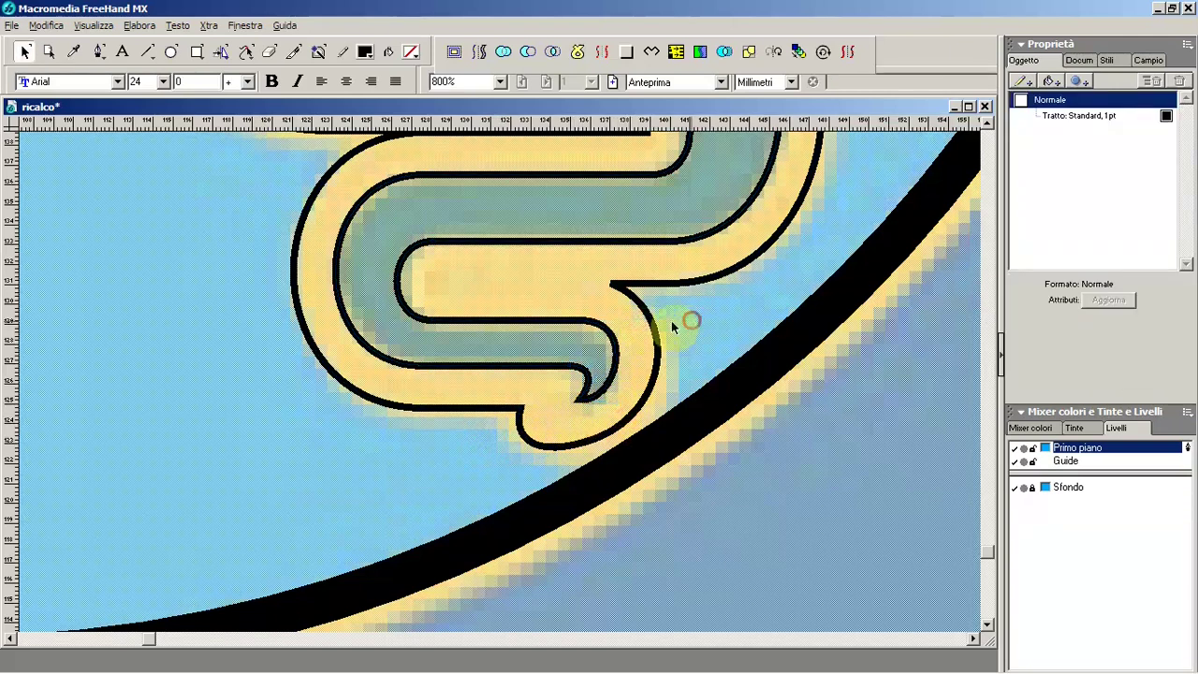
{"action": "left_click", "coordinate": [531, 301], "text": "alt"}
{"action": "left_click", "coordinate": [482, 327]}
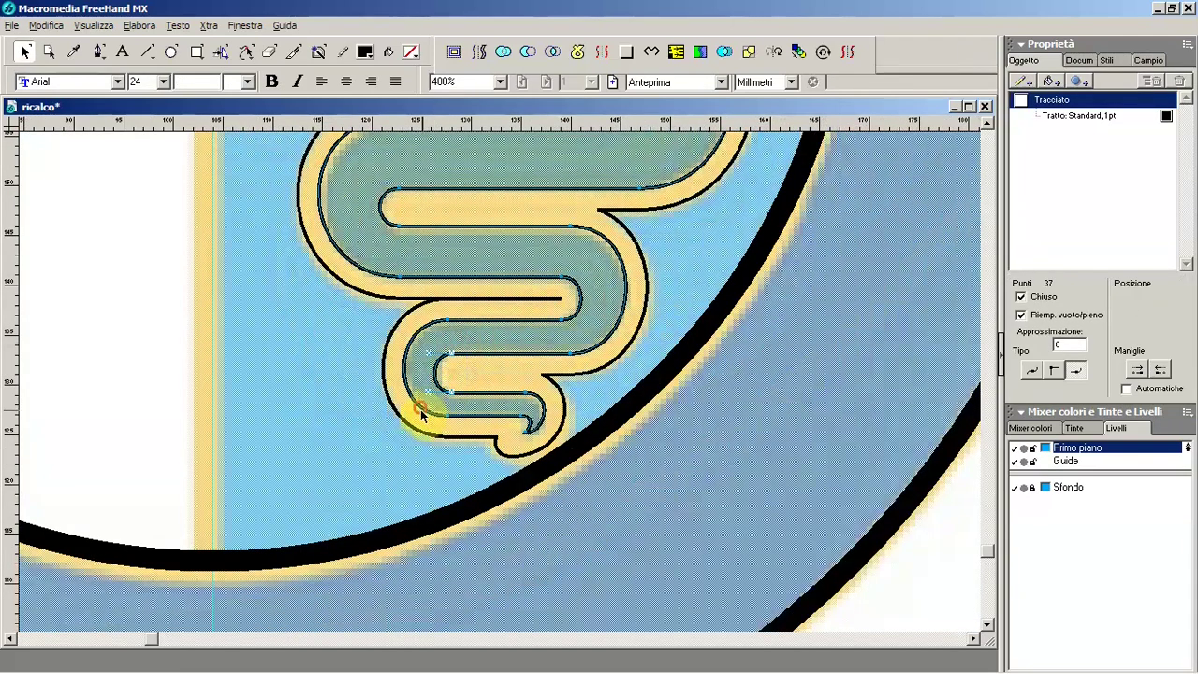
{"action": "key", "text": "p"}
{"action": "key", "text": "v"}
{"action": "key", "text": "Tab"}
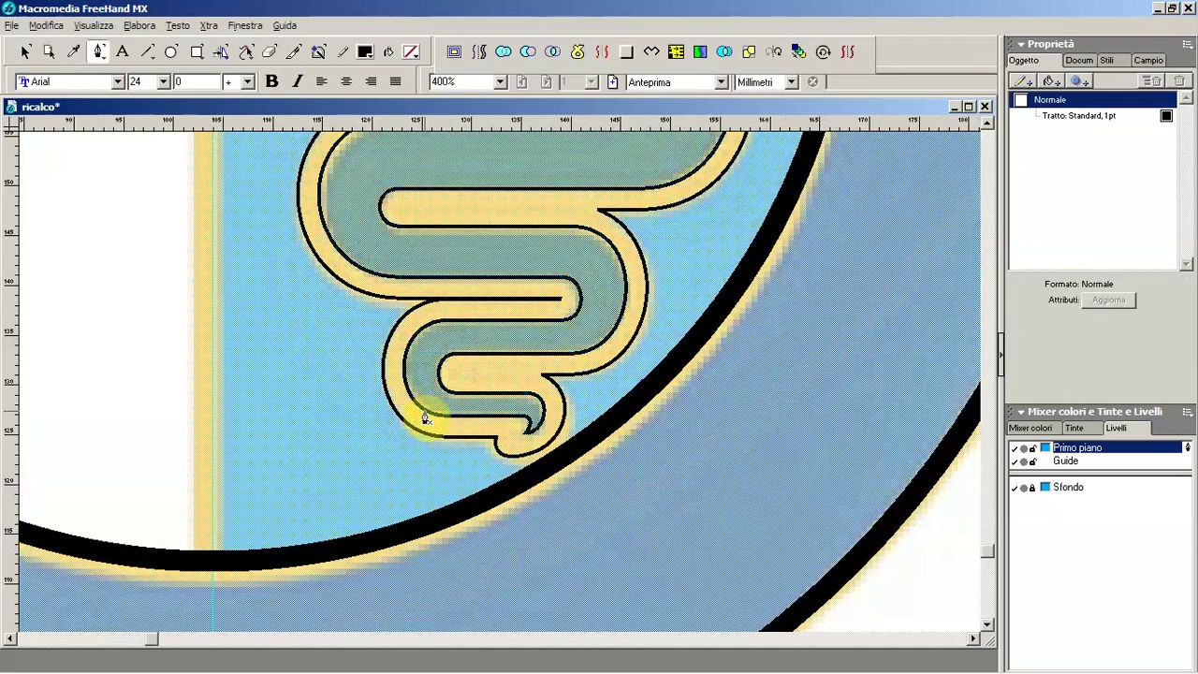
{"action": "left_click_drag", "start_coordinate": [497, 300], "coordinate": [491, 434]}
Step: Drag the horizontal end segment's endpoint left and smooth its bend with a curve handle
{"action": "left_click", "coordinate": [507, 426]}
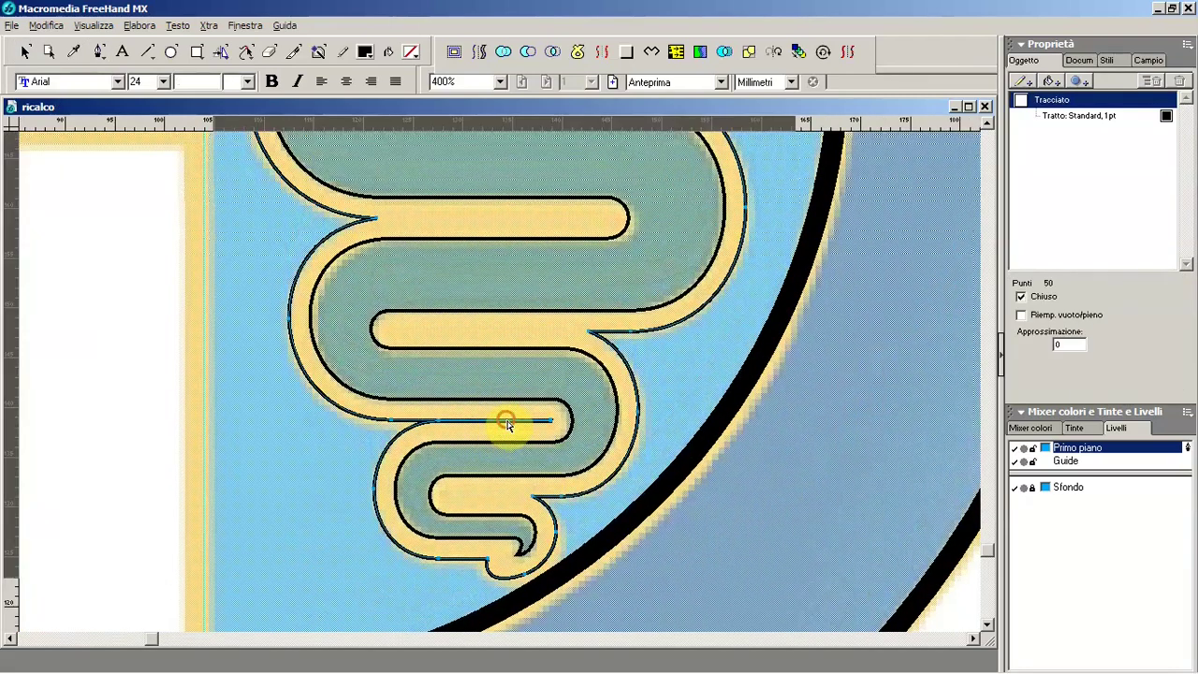
{"action": "left_click", "coordinate": [506, 426], "text": "ctrl"}
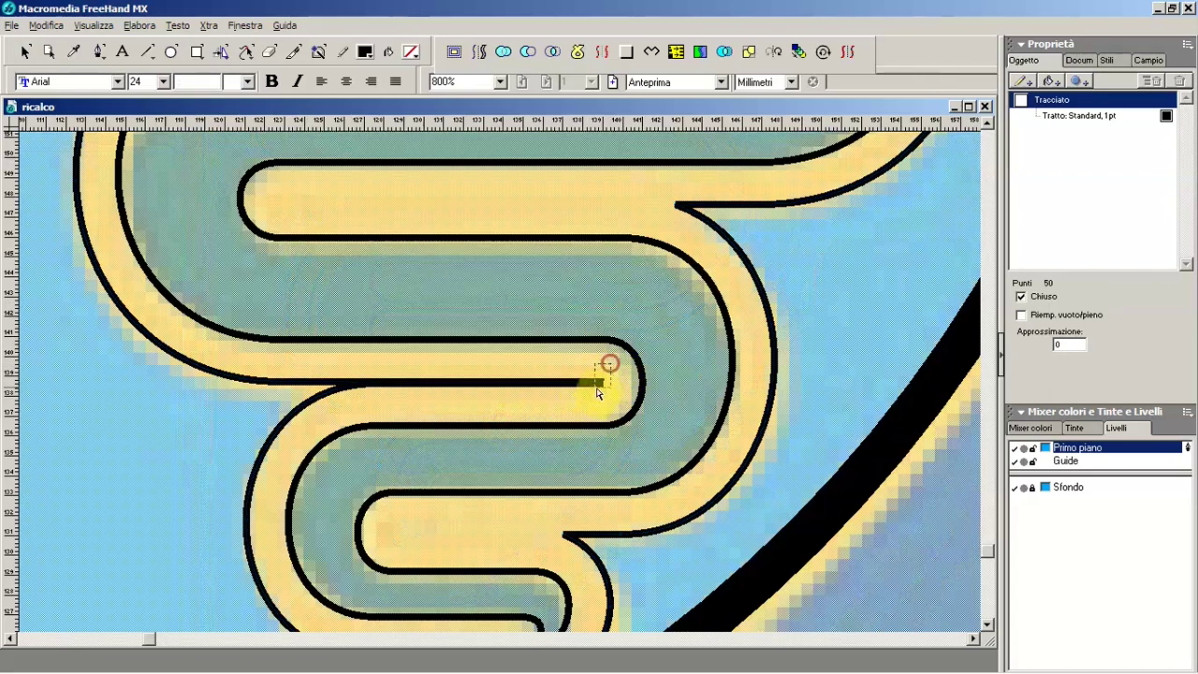
{"action": "left_click", "coordinate": [600, 383]}
{"action": "mouse_move", "coordinate": [601, 384]}
{"action": "left_mouse_down"}
{"action": "mouse_move", "coordinate": [421, 379]}
{"action": "mouse_move", "coordinate": [319, 393]}
{"action": "left_mouse_up"}
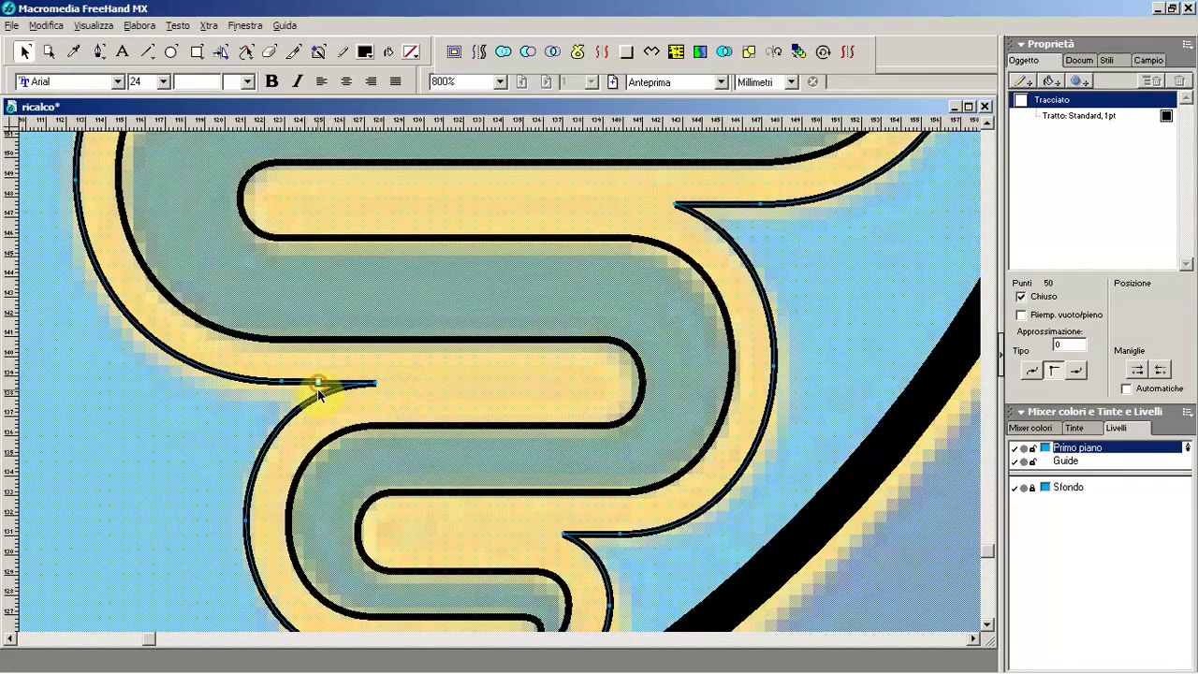
{"action": "left_click", "coordinate": [369, 386]}
{"action": "left_click", "coordinate": [263, 402]}
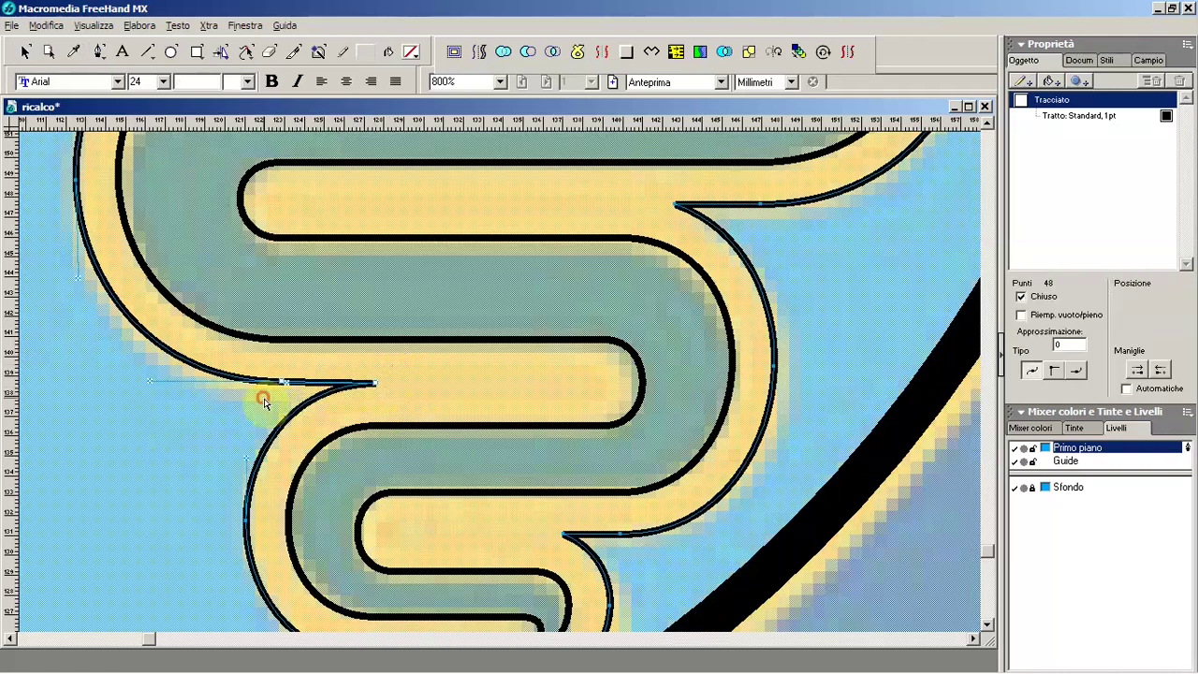
Step: Toggle the Align & Transform panel and zoom to review the coils
{"action": "key", "text": "ctrl+alt+a"}
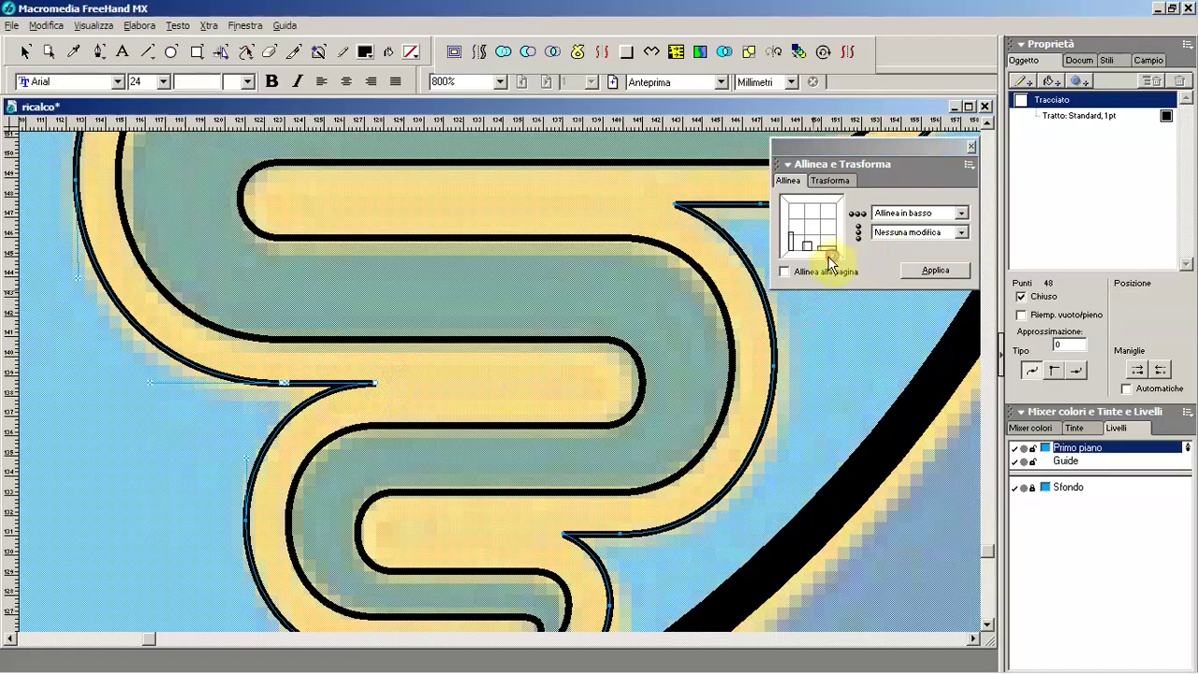
{"action": "key", "text": "ctrl+alt+a"}
{"action": "left_click", "coordinate": [503, 366]}
{"action": "key", "text": "p"}
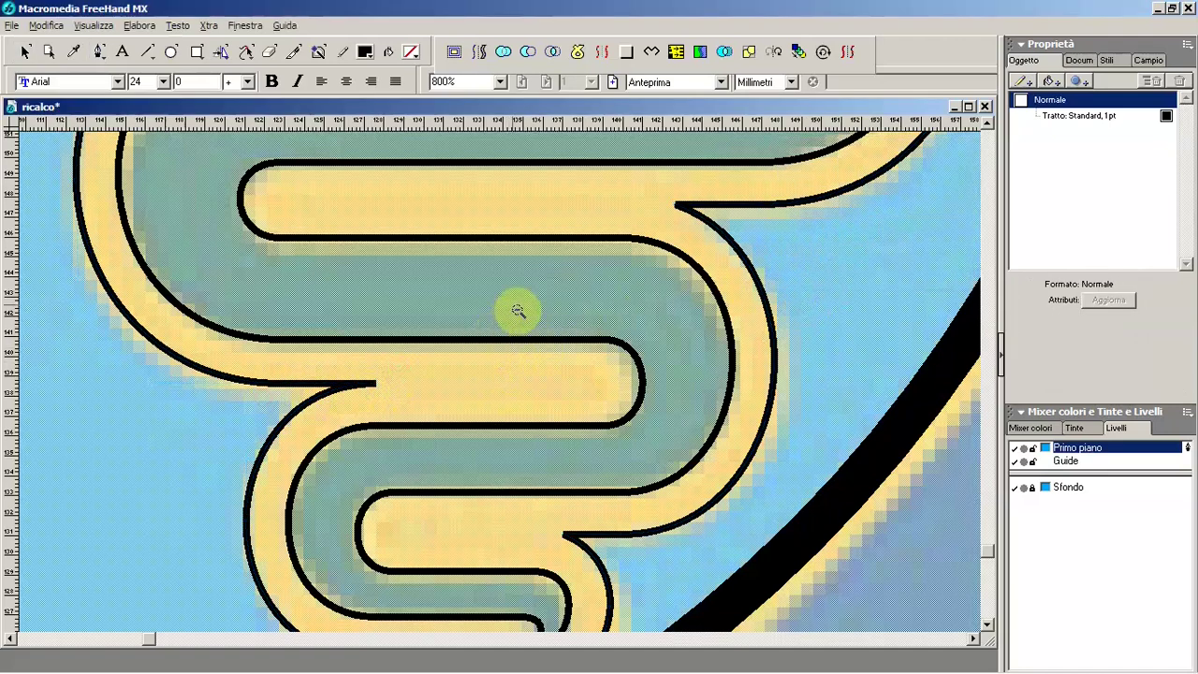
{"action": "left_click", "coordinate": [516, 310], "text": "ctrl+alt"}
{"action": "left_click", "coordinate": [535, 284], "text": "ctrl"}
{"action": "scroll", "coordinate": [527, 440], "scroll_direction": "up", "scroll_amount": 2}
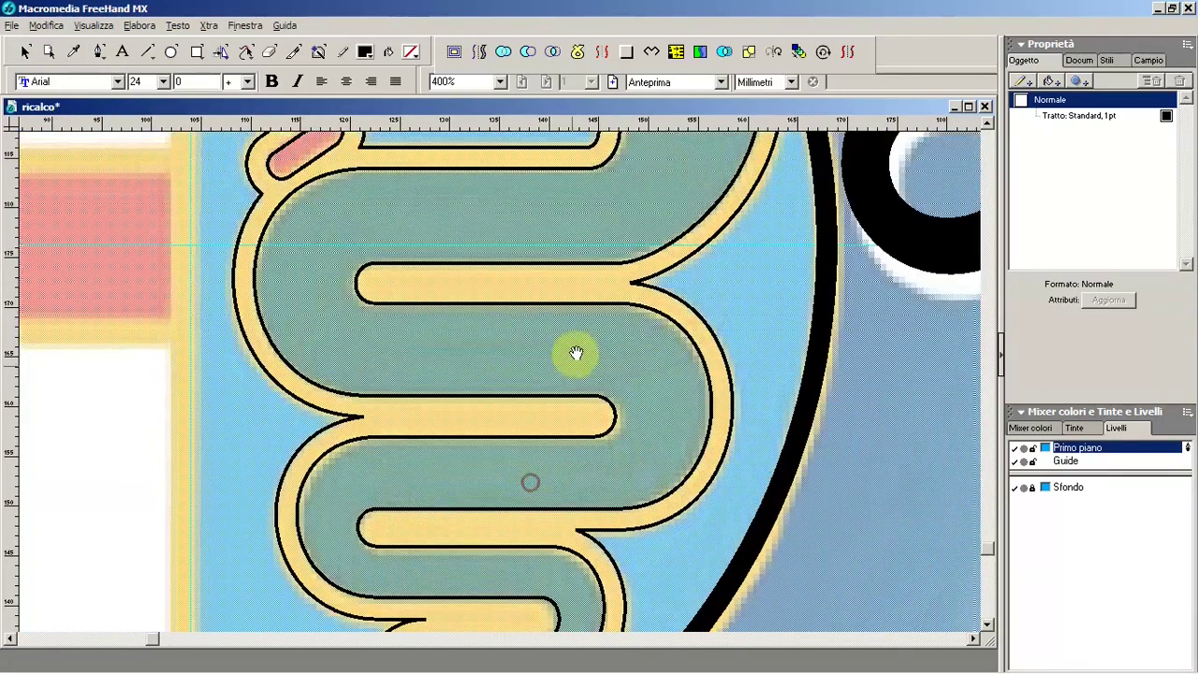
{"action": "scroll", "coordinate": [574, 350], "scroll_direction": "up", "scroll_amount": 3}
{"action": "scroll", "coordinate": [605, 356], "scroll_direction": "up", "scroll_amount": 3}
Step: Save the tracing drawing with Ctrl+S
{"action": "left_click", "coordinate": [610, 439], "text": "ctrl+alt"}
{"action": "key", "text": "ctrl+s"}
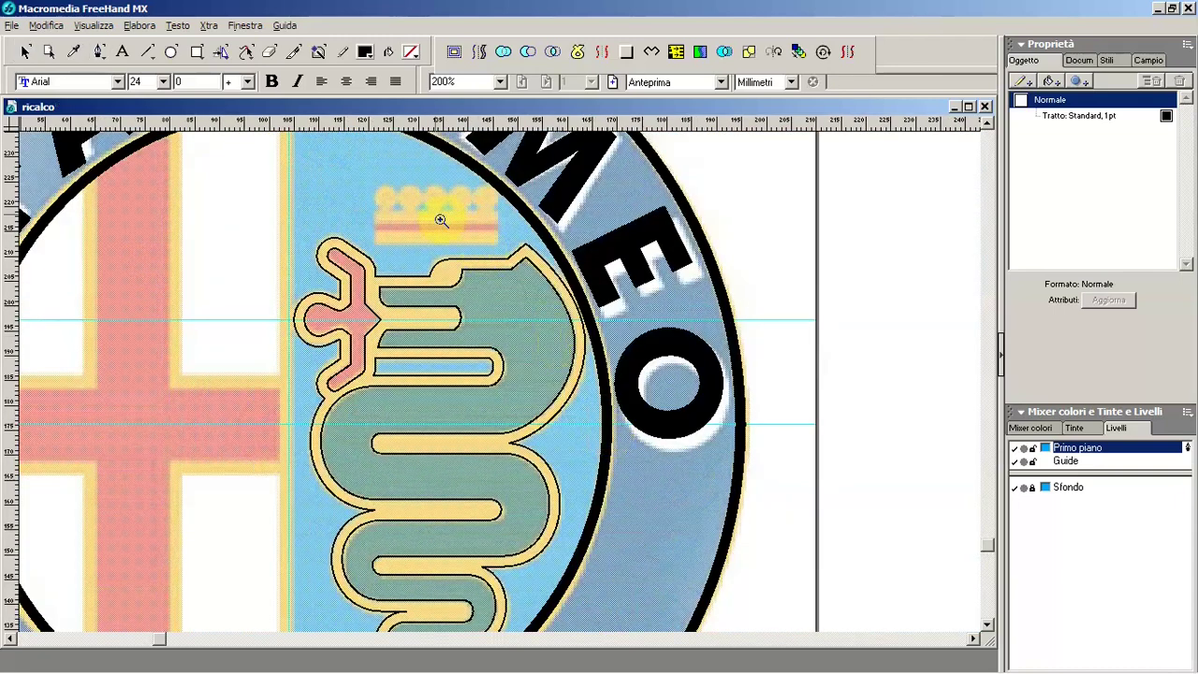
{"action": "left_click", "coordinate": [437, 217], "text": "ctrl"}
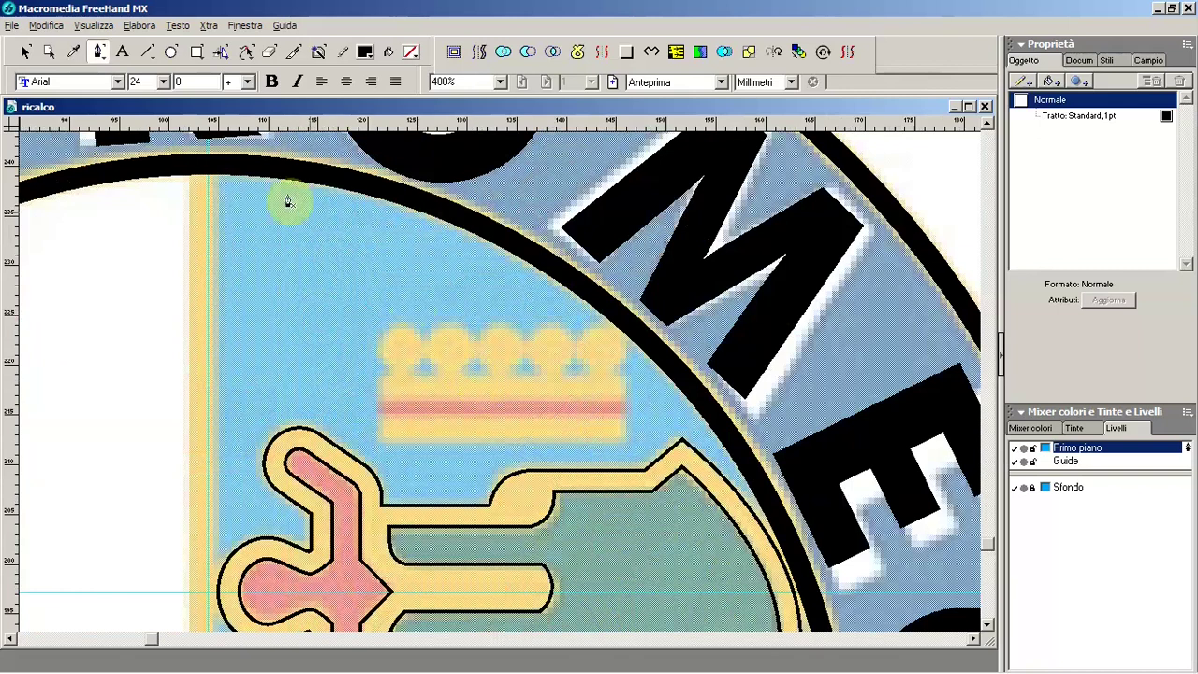
Step: Draw five 4.67 mm circles along the crown top and combine them into one compound path
{"action": "left_click", "coordinate": [177, 56]}
{"action": "mouse_move", "coordinate": [381, 325]}
{"action": "left_mouse_down"}
{"action": "mouse_move", "coordinate": [403, 371]}
{"action": "mouse_move", "coordinate": [459, 372]}
{"action": "left_mouse_up"}
{"action": "key", "text": "v"}
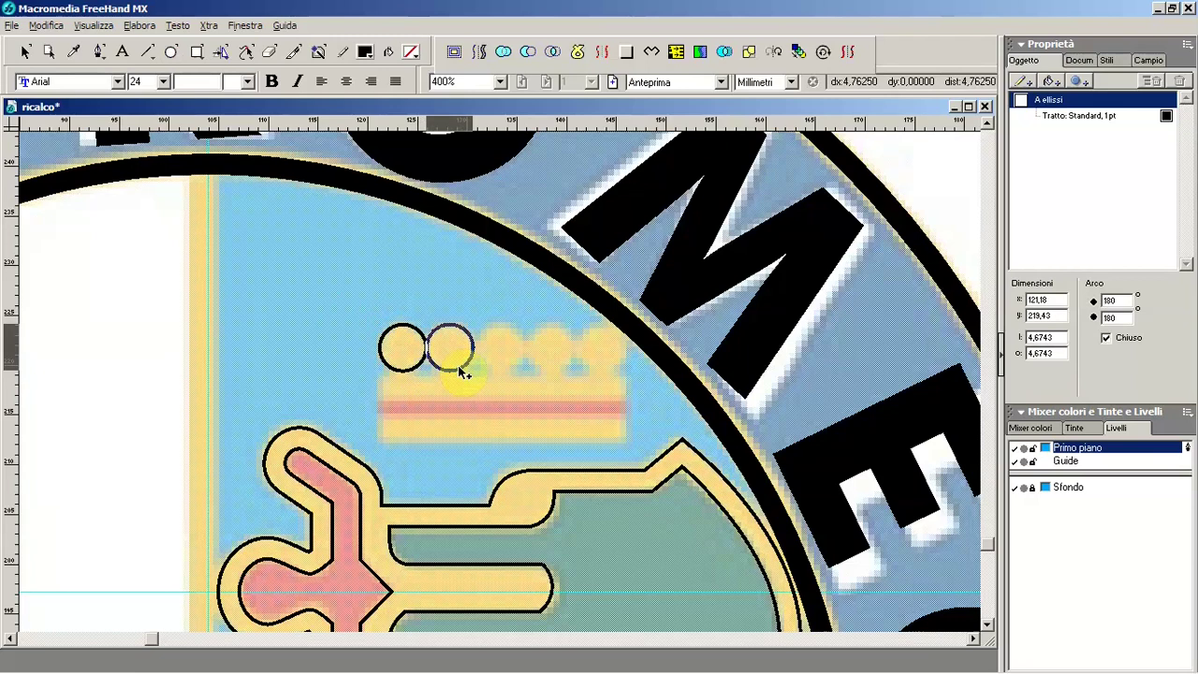
{"action": "key", "text": "ctrl+d"}
{"action": "key", "text": "ctrl+d"}
{"action": "key", "text": "ctrl+d"}
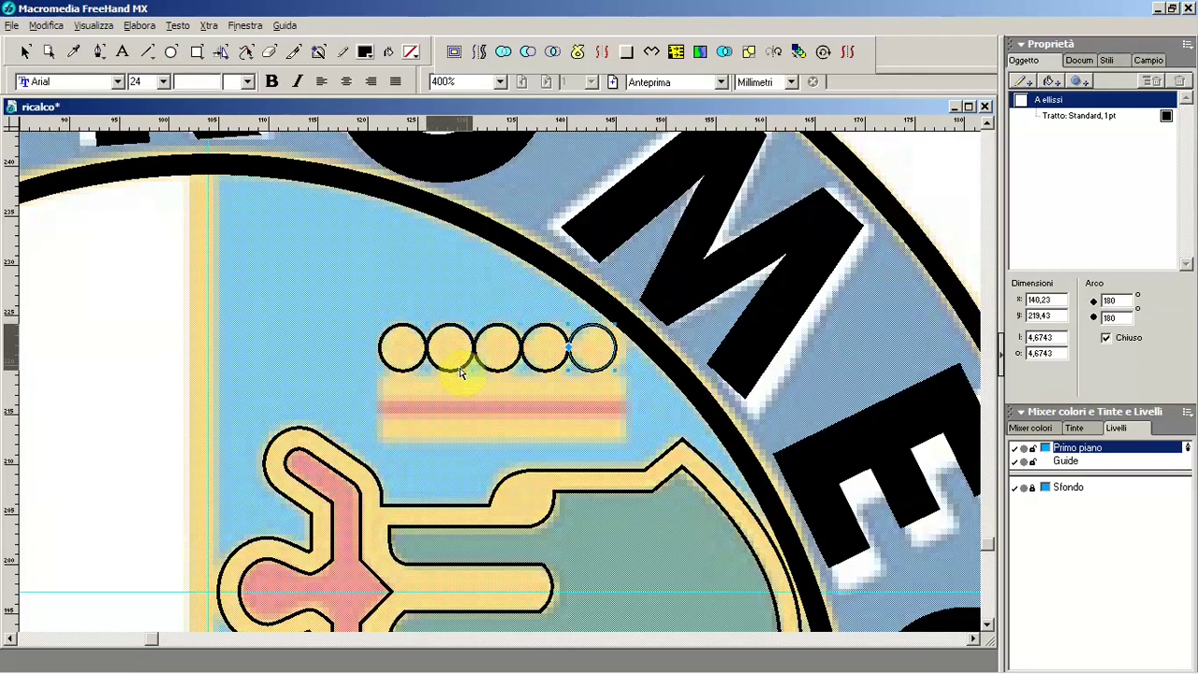
{"action": "left_click_drag", "start_coordinate": [361, 304], "coordinate": [513, 376]}
{"action": "left_click_drag", "start_coordinate": [624, 405], "coordinate": [625, 400]}
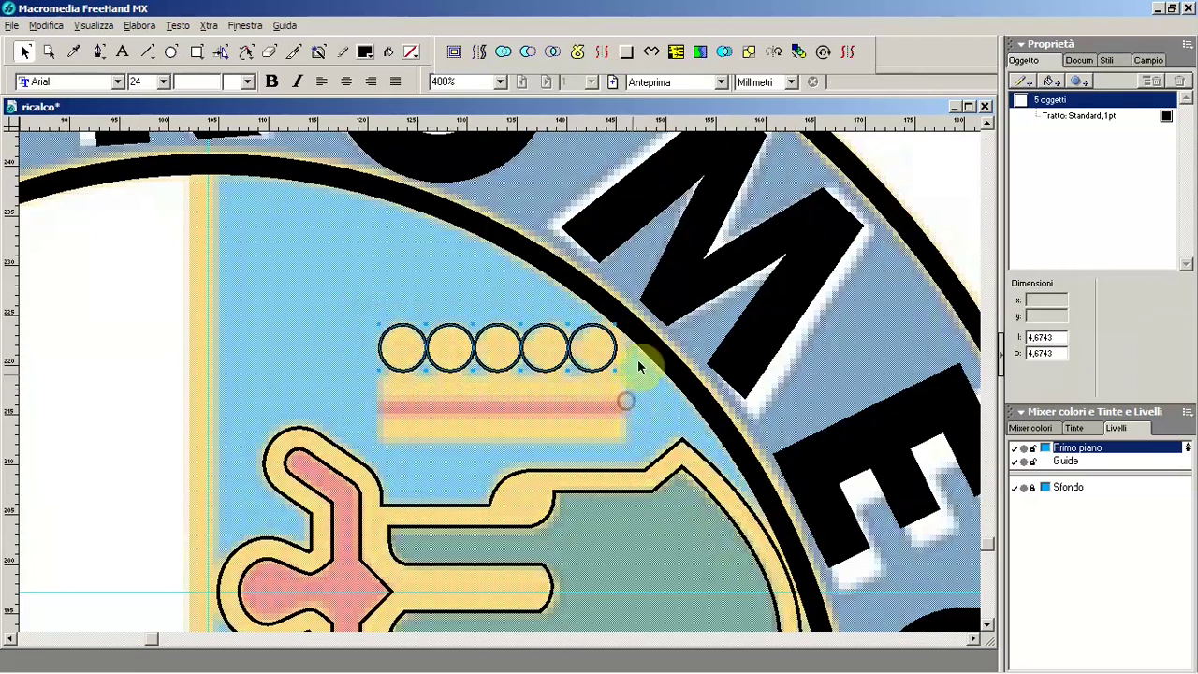
{"action": "left_click", "coordinate": [503, 52]}
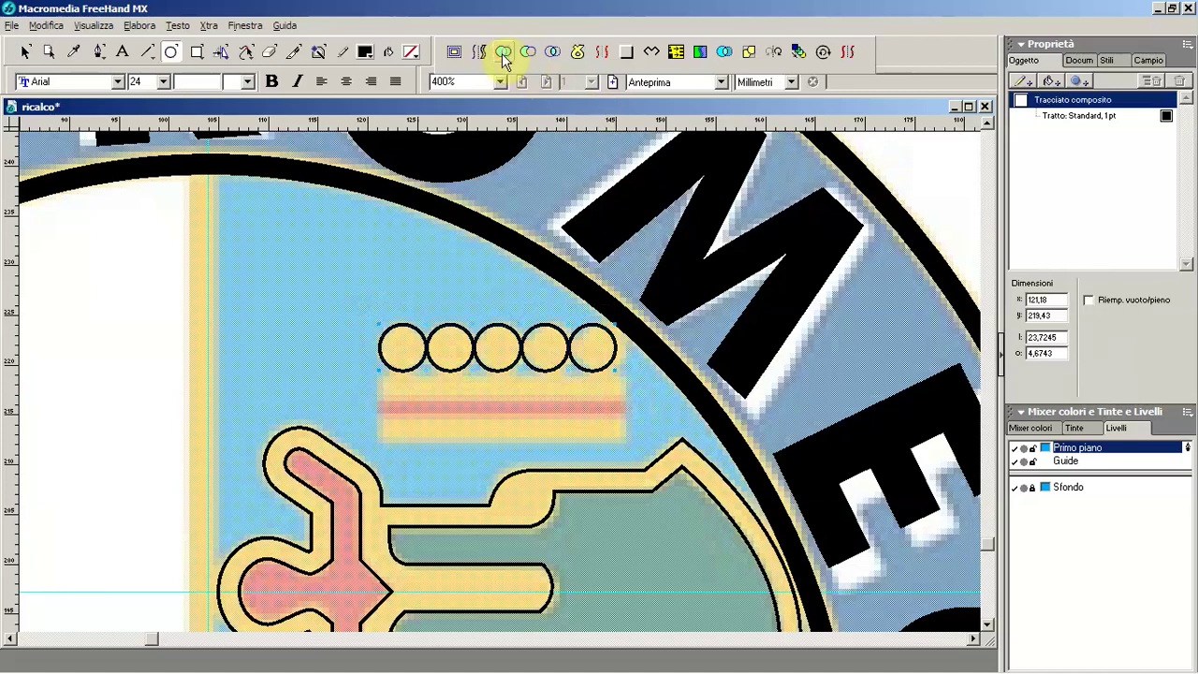
Step: Enlarge the combined circles slightly and draw a rectangle over the crown band
{"action": "left_click_drag", "start_coordinate": [615, 371], "coordinate": [624, 372]}
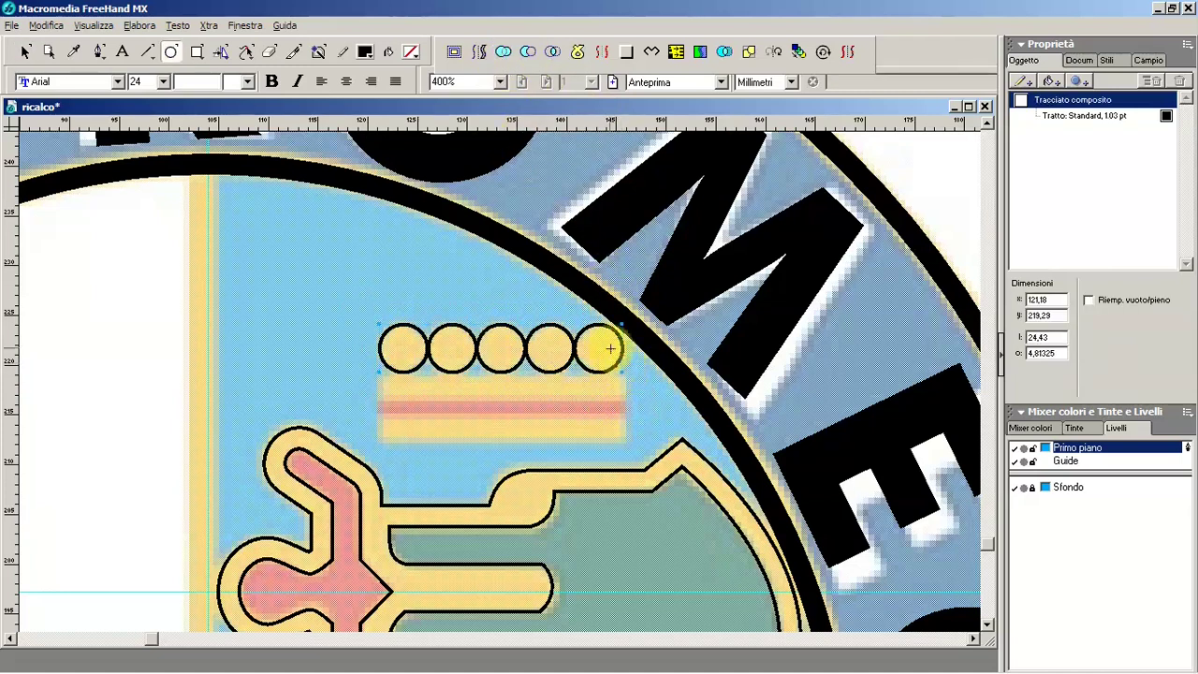
{"action": "left_click", "coordinate": [196, 51]}
{"action": "left_click_drag", "start_coordinate": [382, 378], "coordinate": [622, 438]}
{"action": "key", "text": "v"}
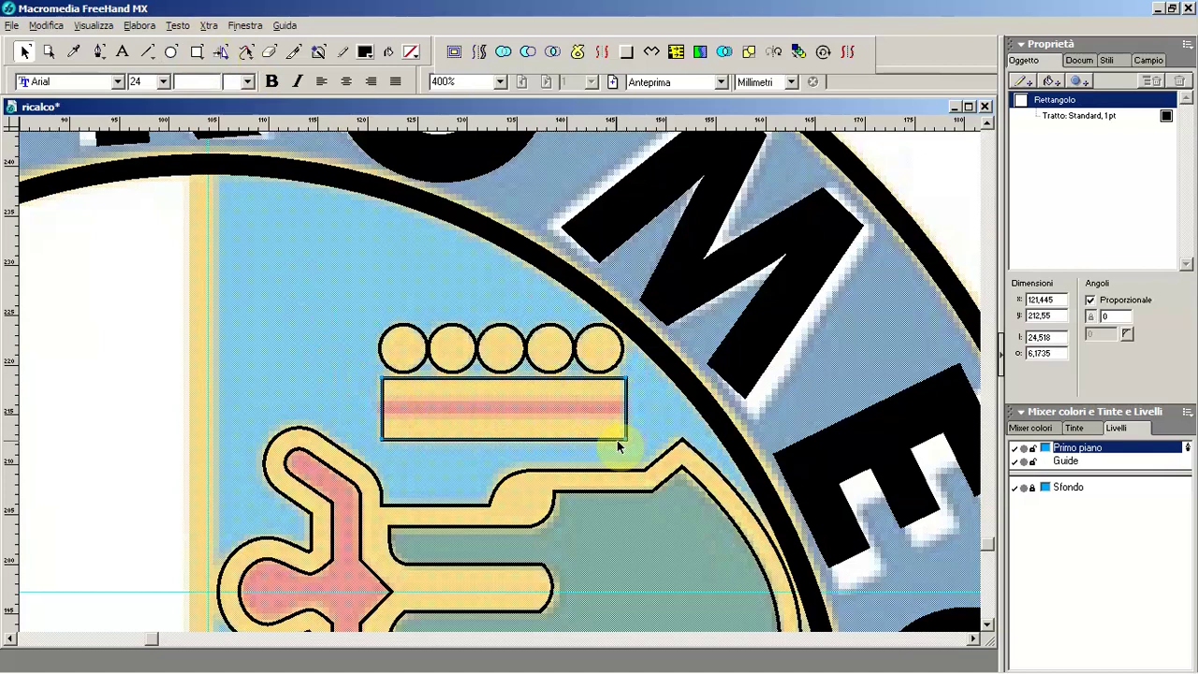
Step: Lower and squash the rectangle to the pink stripe's height, then select both rectangles
{"action": "left_click_drag", "start_coordinate": [623, 440], "coordinate": [622, 456]}
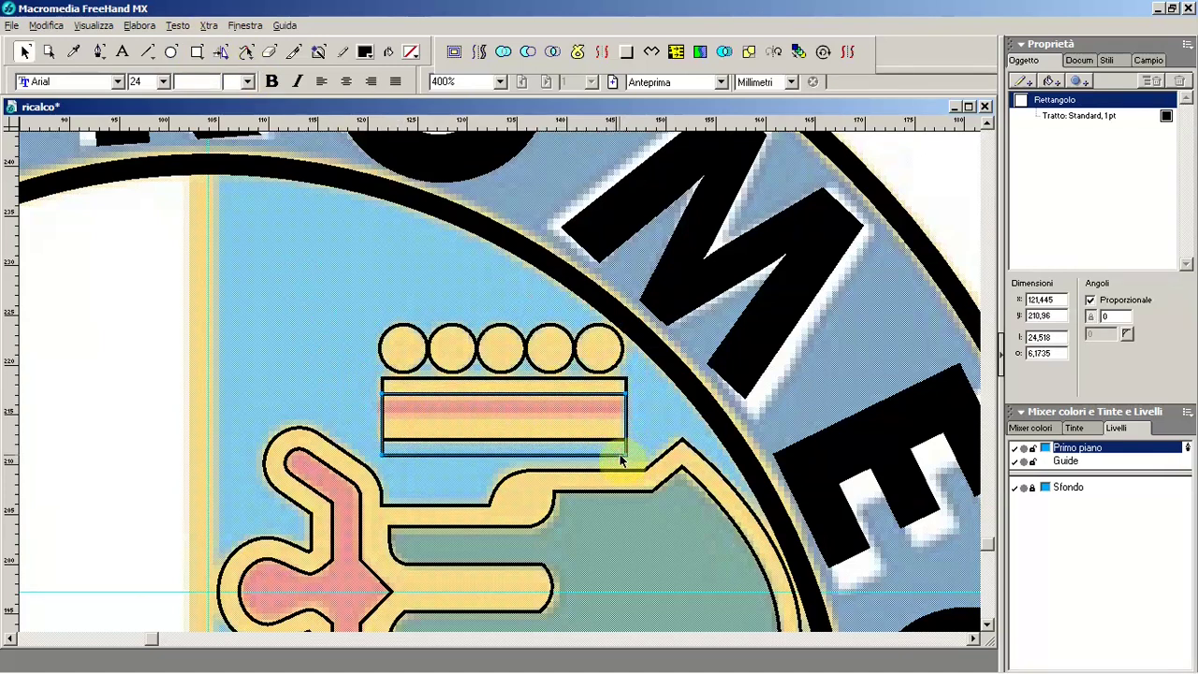
{"action": "double_click", "coordinate": [620, 458]}
{"action": "left_click_drag", "start_coordinate": [502, 466], "coordinate": [528, 407]}
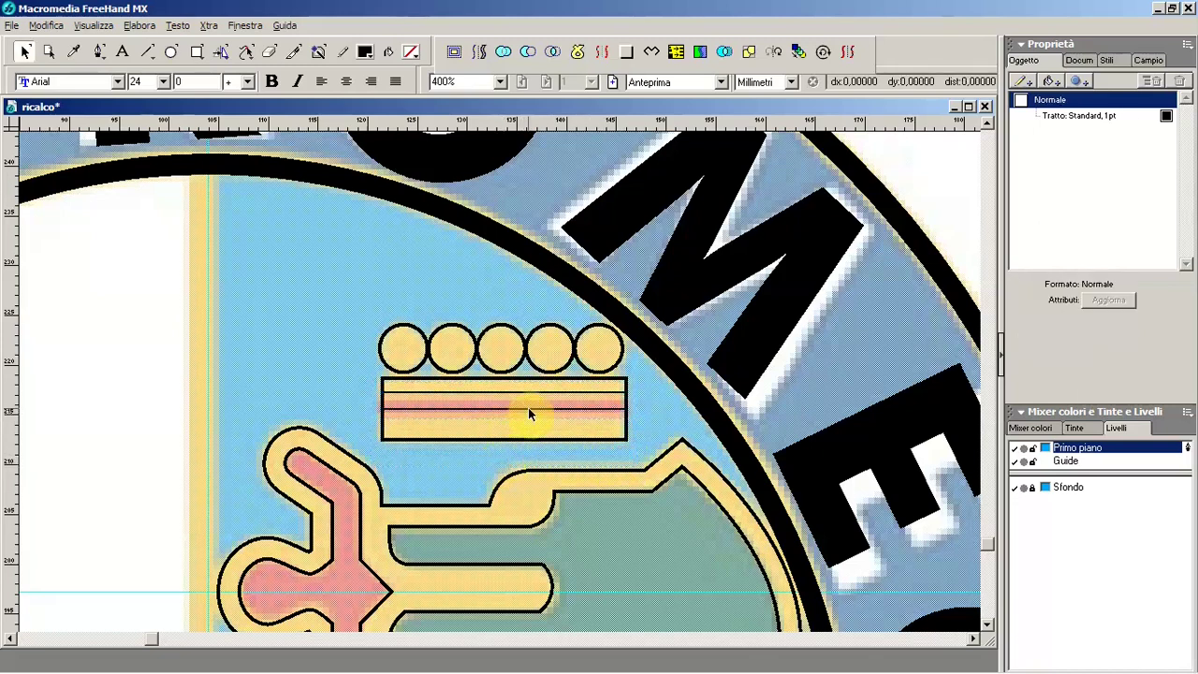
{"action": "left_click", "coordinate": [535, 437], "text": "shift"}
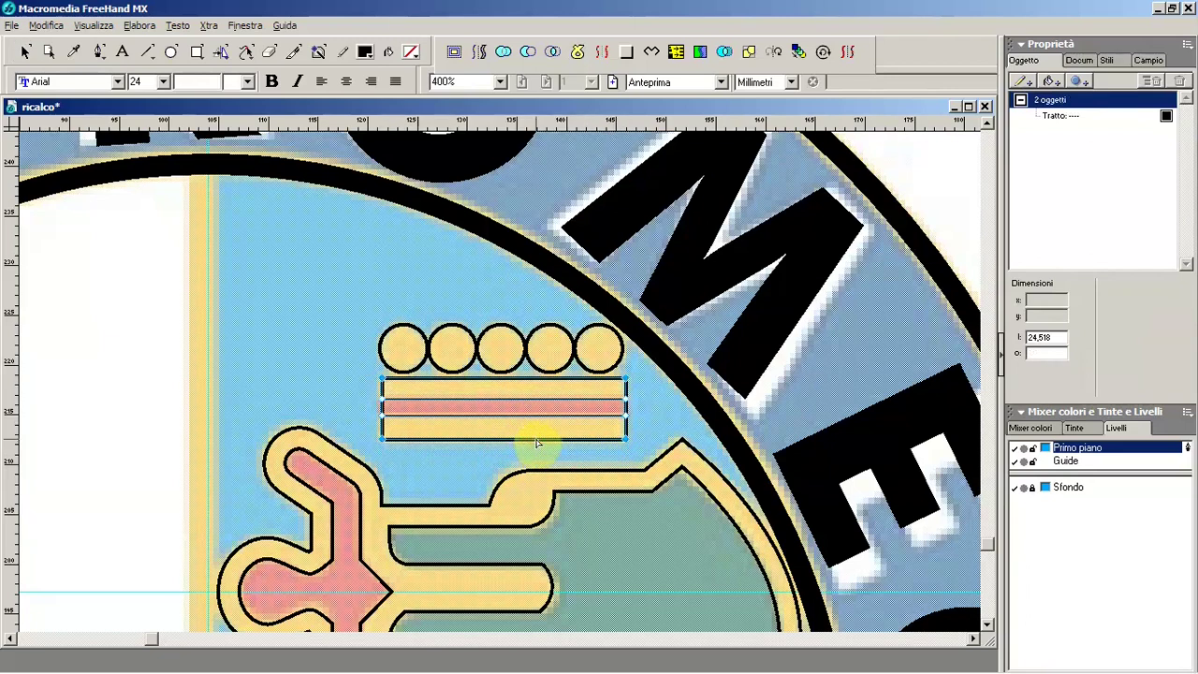
{"action": "left_click", "coordinate": [245, 27]}
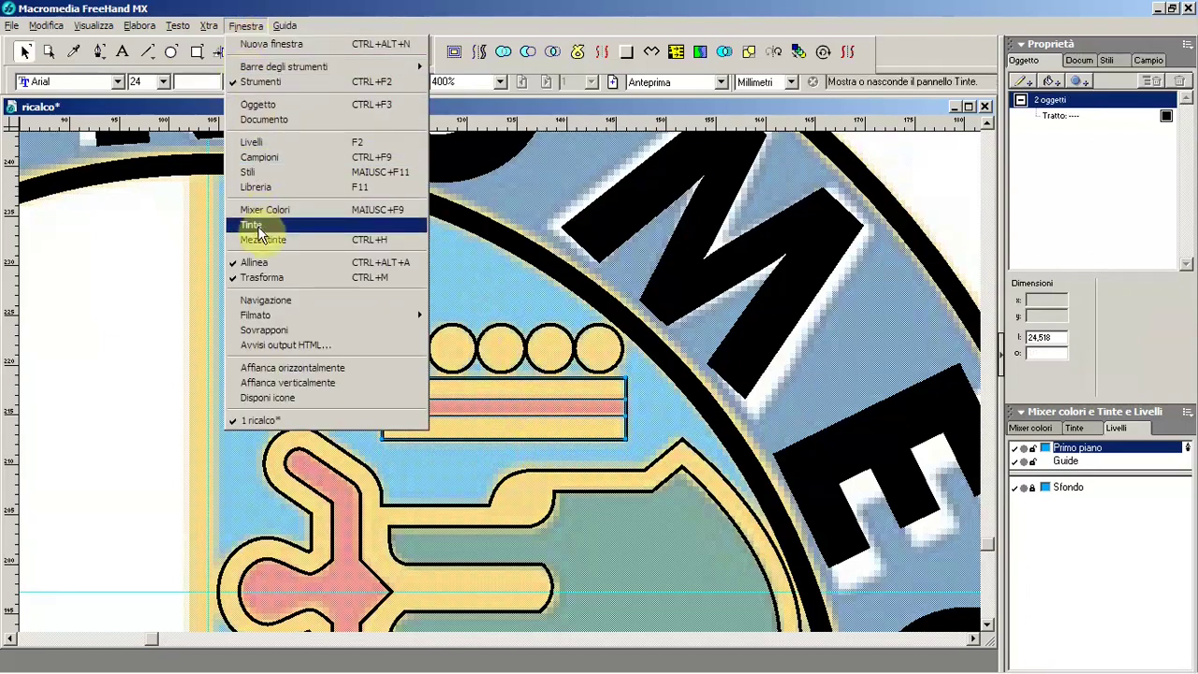
Step: Align the crown circles and both band rectangles to horizontal centre, with vertical set to No change
{"action": "left_click", "coordinate": [262, 263]}
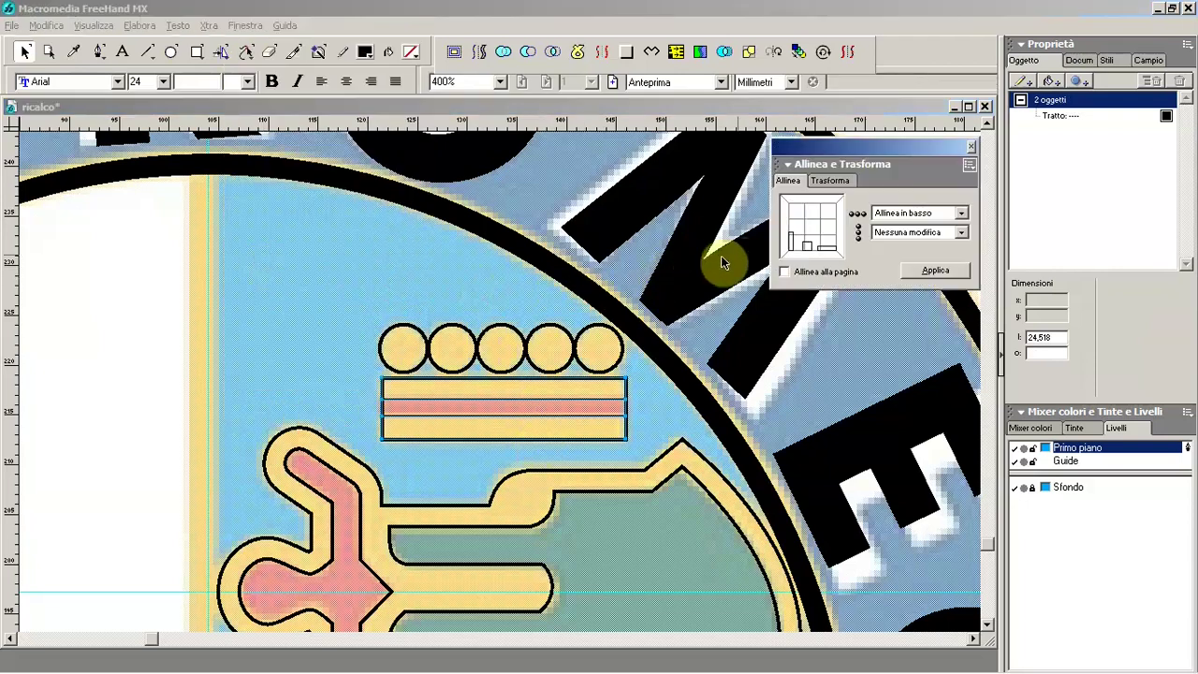
{"action": "left_click", "coordinate": [813, 229]}
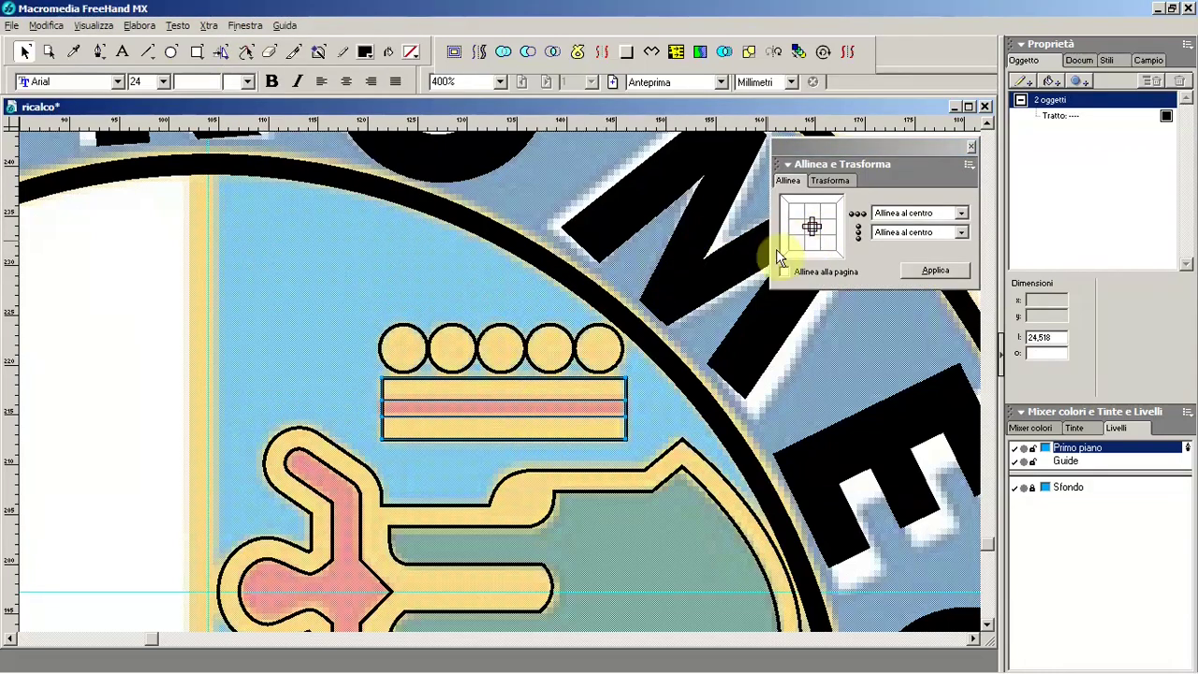
{"action": "left_click", "coordinate": [613, 367], "text": "shift"}
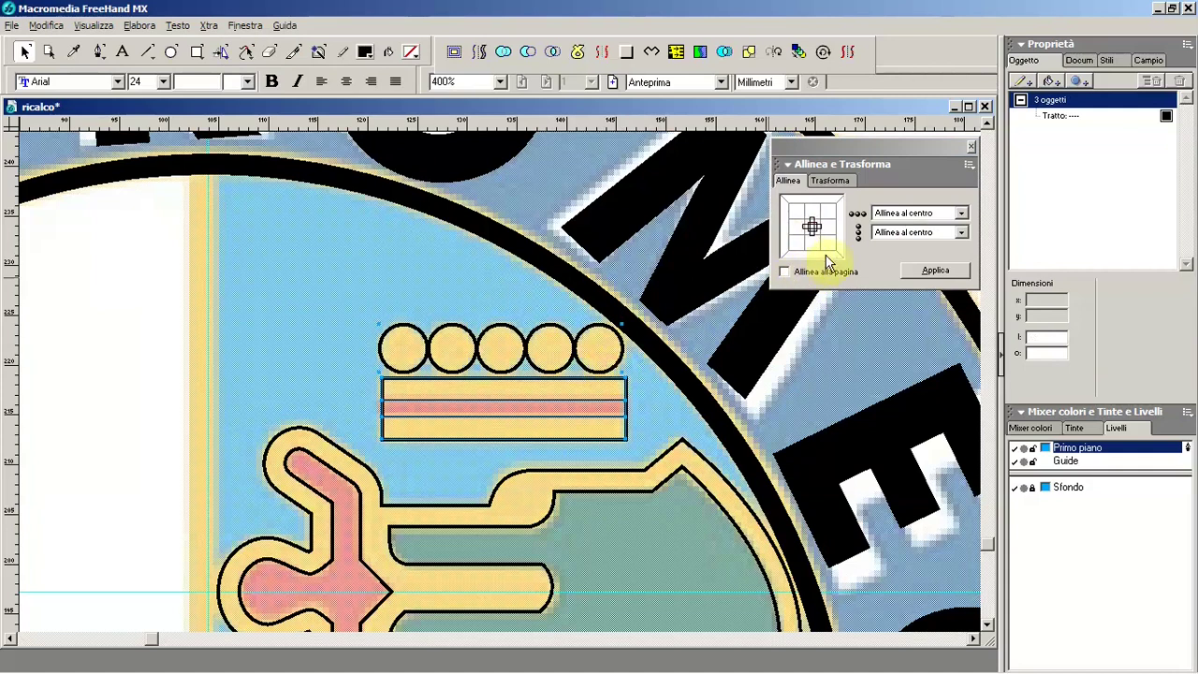
{"action": "left_click", "coordinate": [880, 214]}
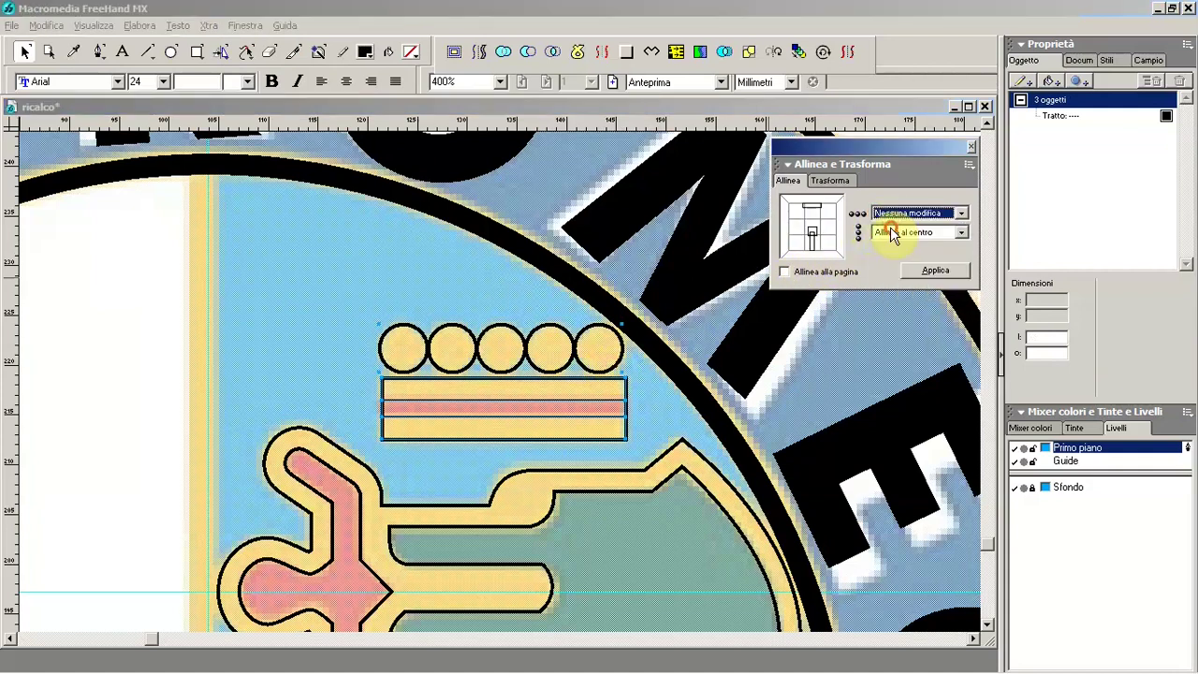
{"action": "left_click", "coordinate": [922, 270]}
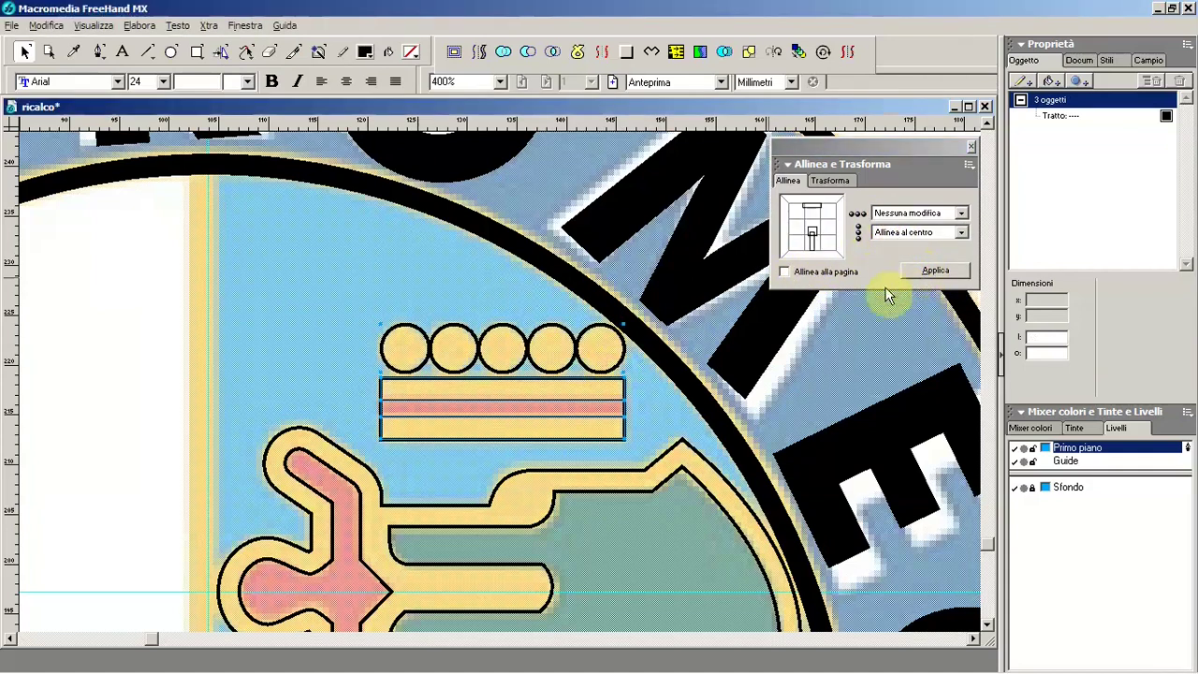
{"action": "left_click", "coordinate": [971, 148]}
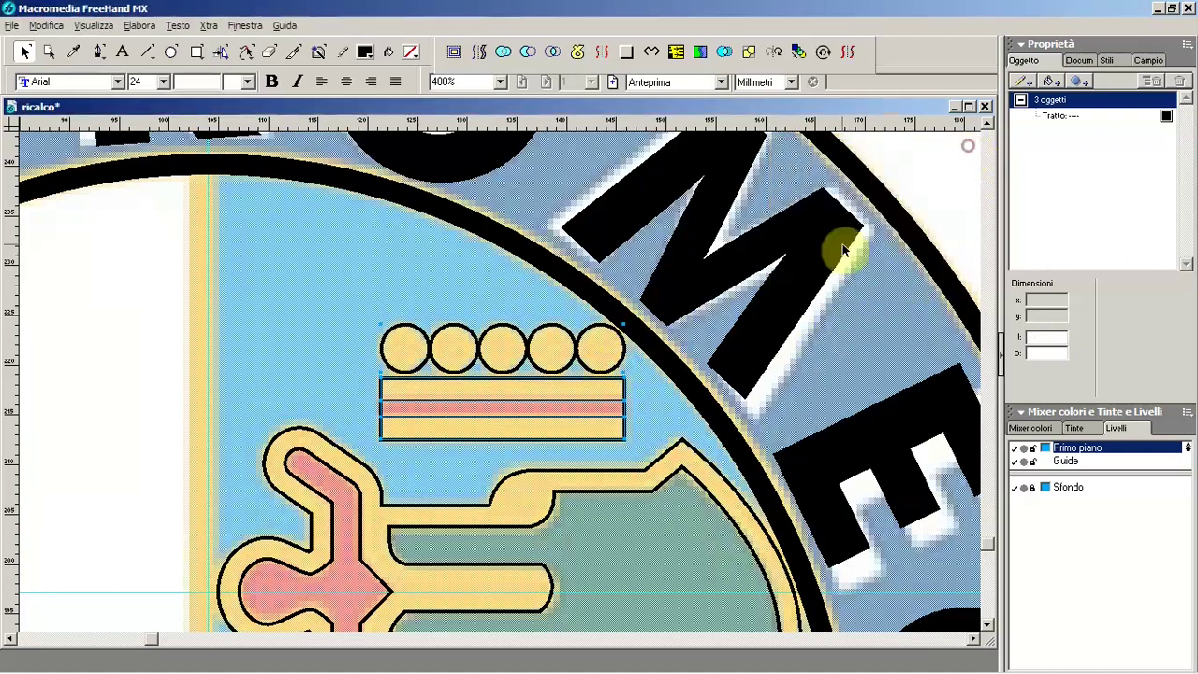
{"action": "left_click", "coordinate": [660, 397]}
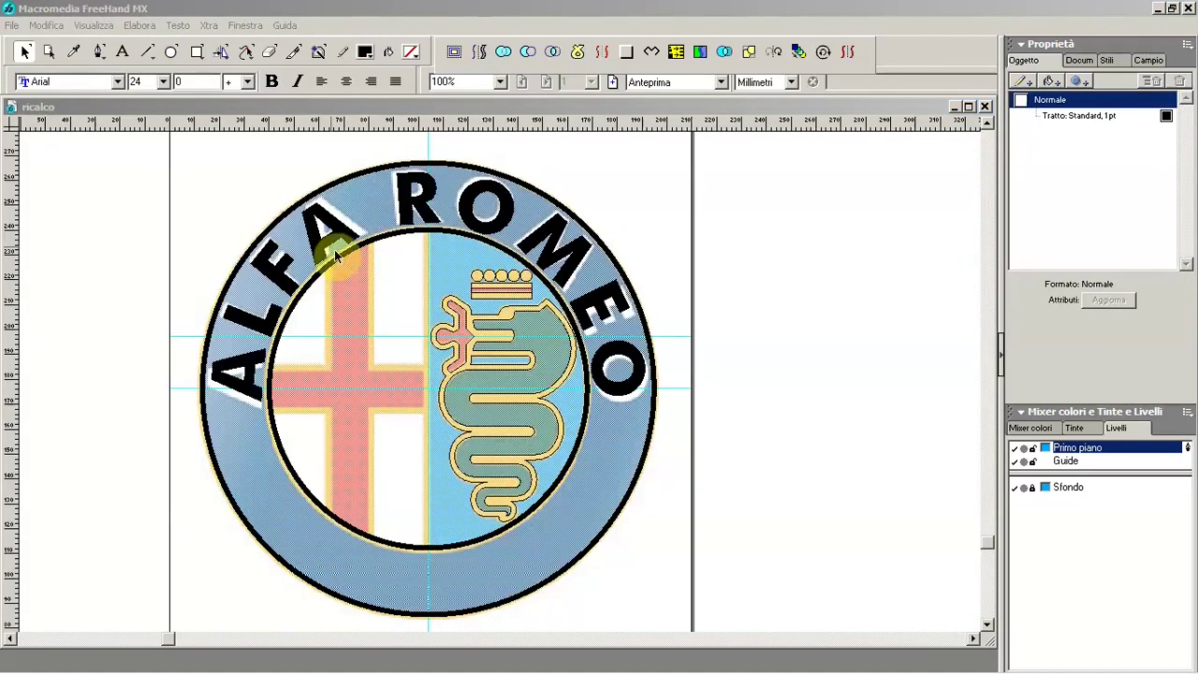
Step: Draw a rectangle covering the right half of the badge
{"action": "left_click", "coordinate": [197, 53]}
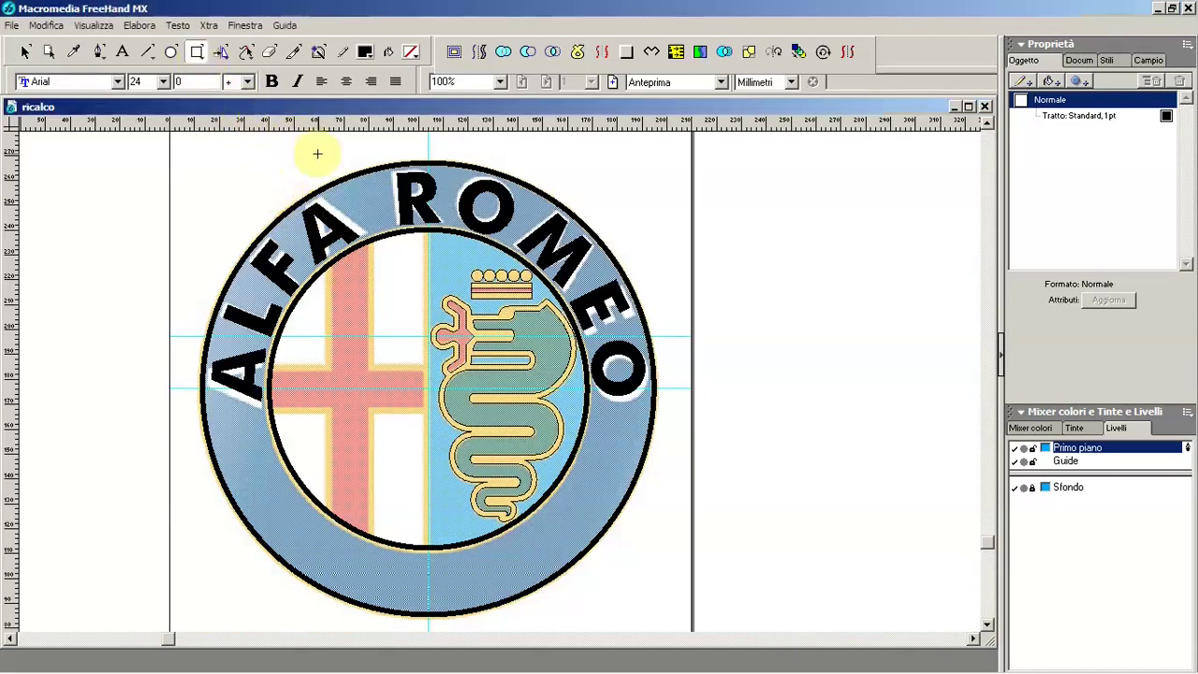
{"action": "mouse_move", "coordinate": [429, 218]}
{"action": "left_mouse_down"}
{"action": "mouse_move", "coordinate": [450, 284]}
{"action": "mouse_move", "coordinate": [650, 566]}
{"action": "left_mouse_up"}
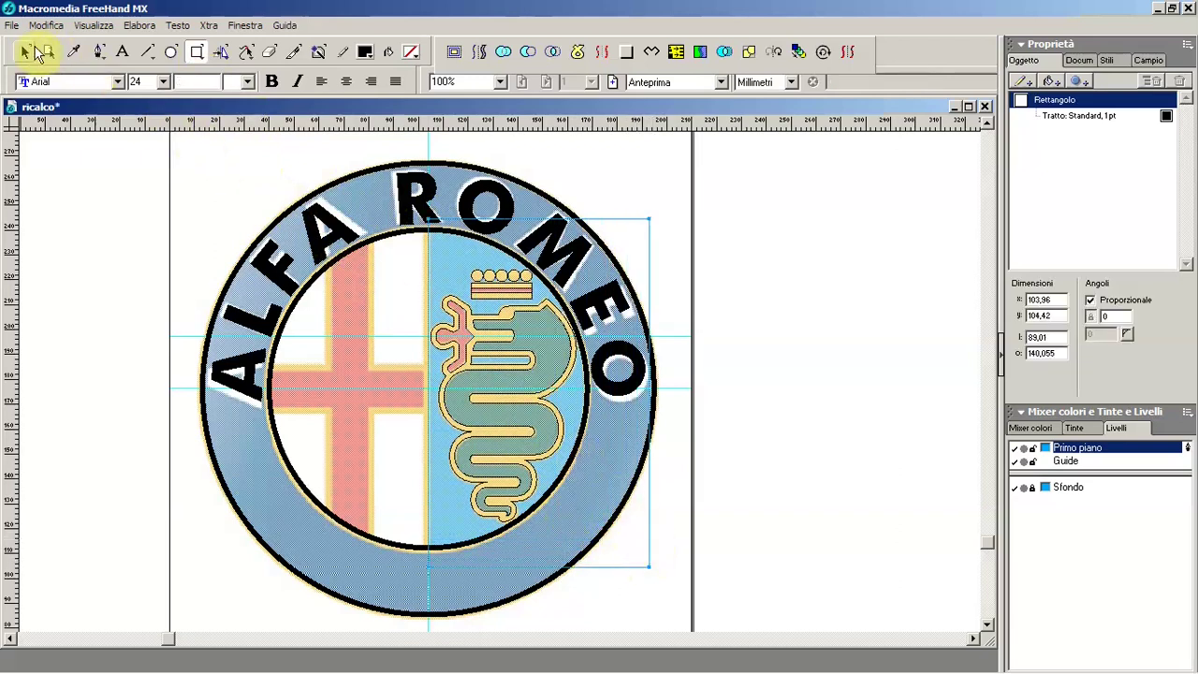
{"action": "left_click", "coordinate": [27, 54]}
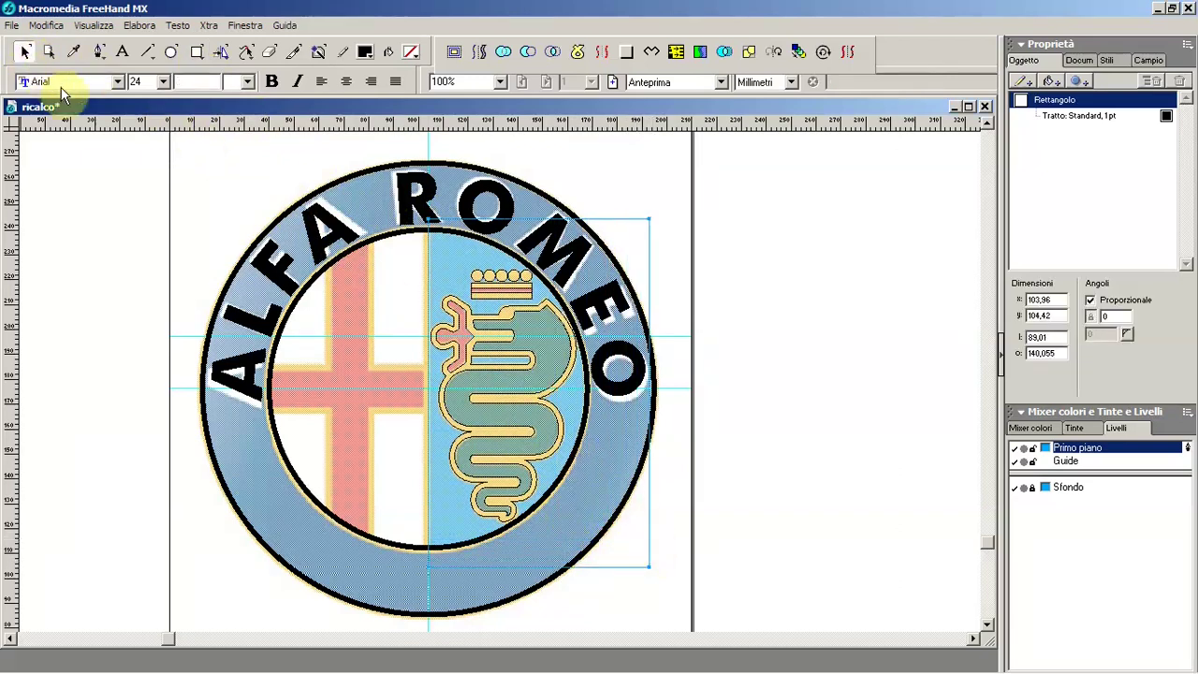
Step: Duplicate the inner circle and intersect the copy with the rectangle into a half-disc
{"action": "left_click", "coordinate": [395, 241]}
{"action": "left_click", "coordinate": [395, 242]}
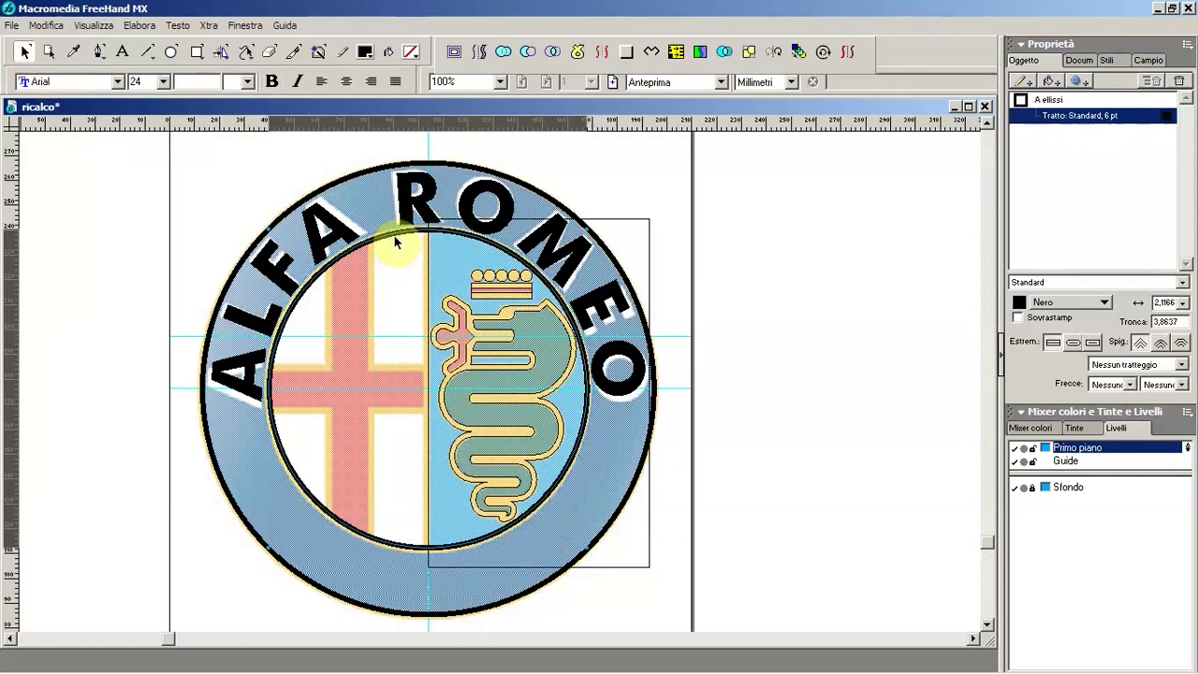
{"action": "left_click", "coordinate": [47, 25]}
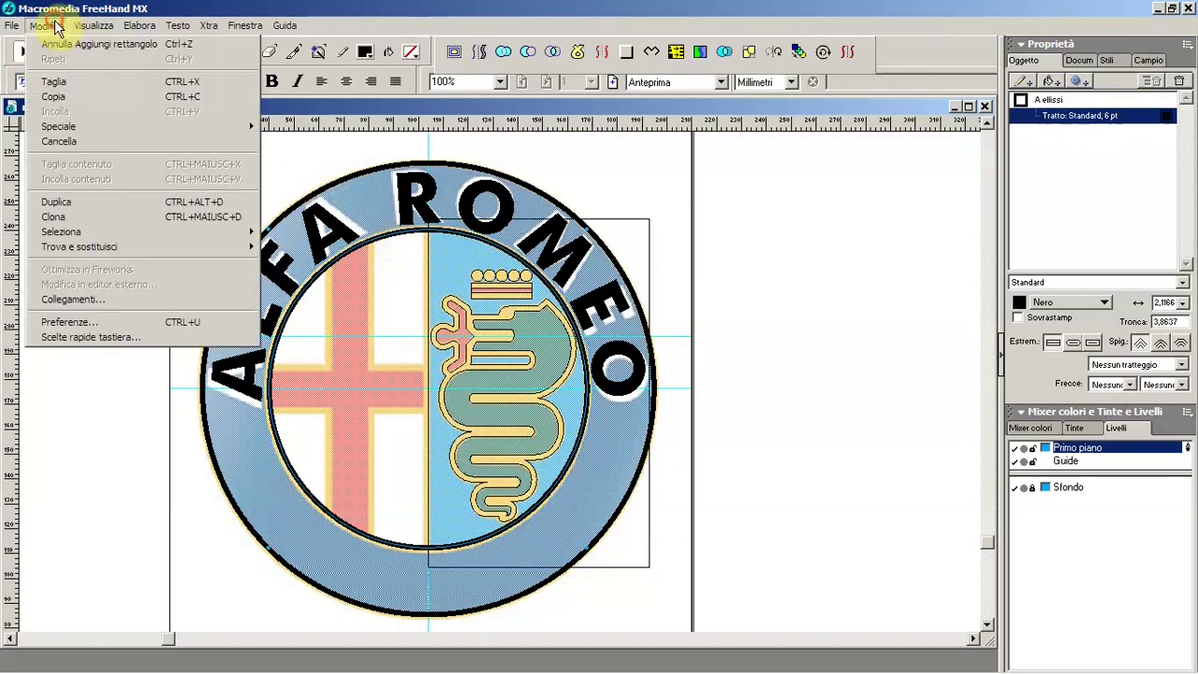
{"action": "left_click", "coordinate": [110, 204]}
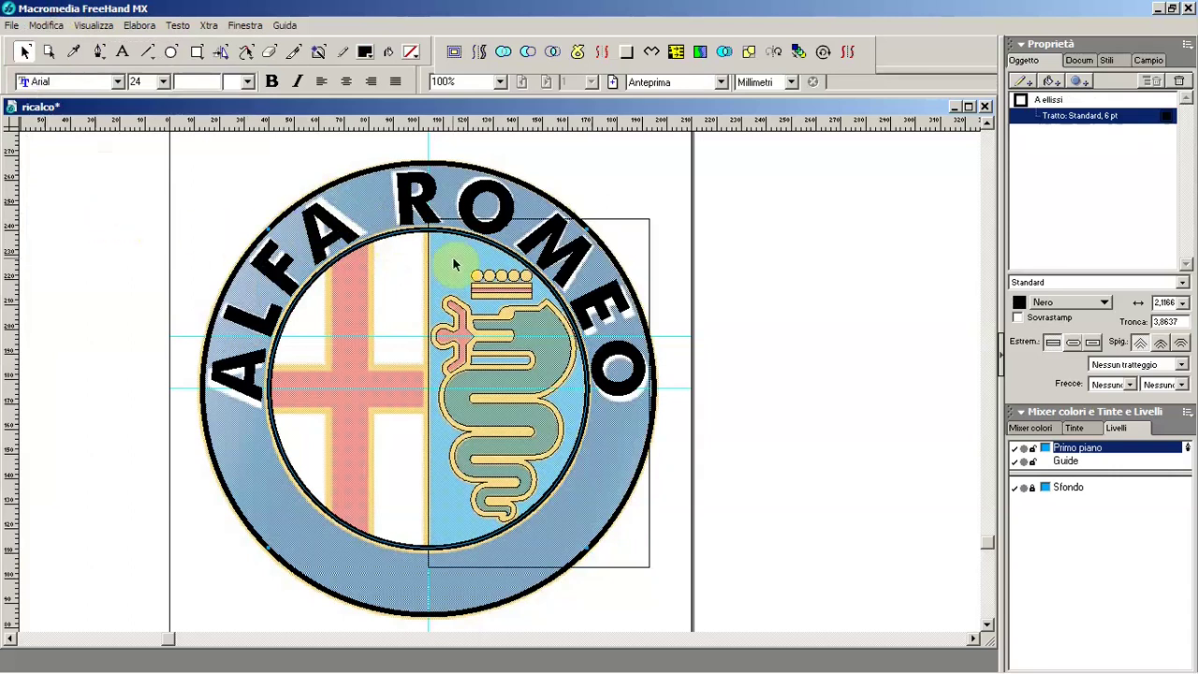
{"action": "left_click", "coordinate": [622, 221], "text": "shift"}
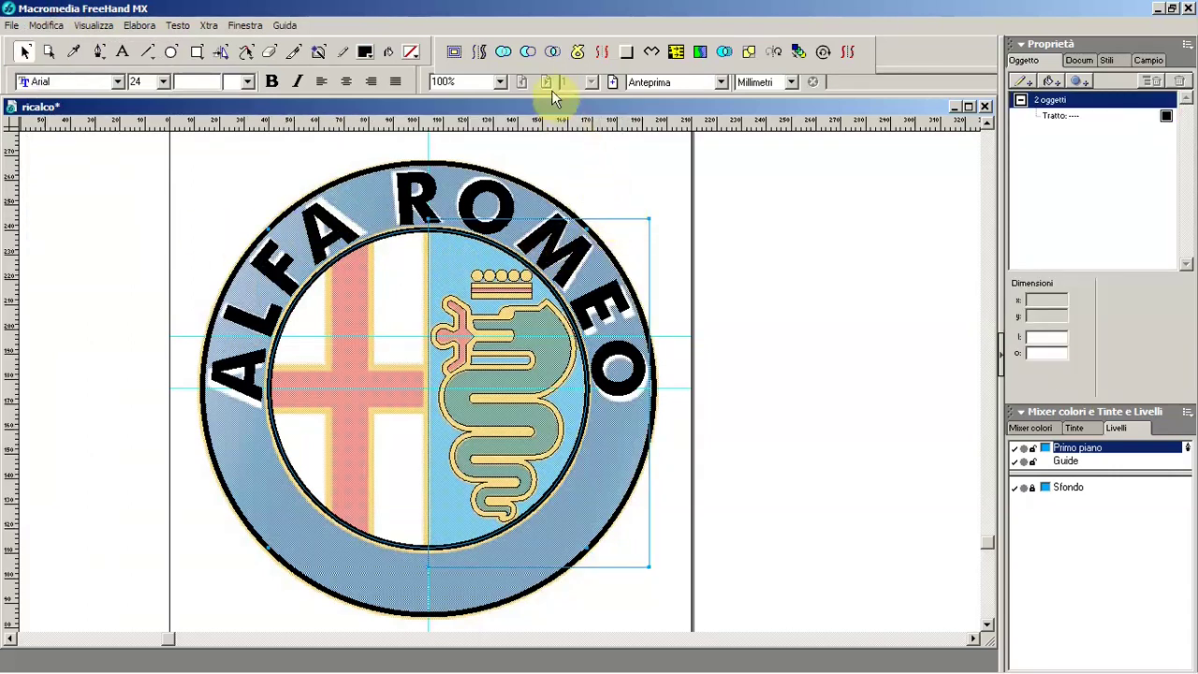
{"action": "left_click", "coordinate": [552, 54]}
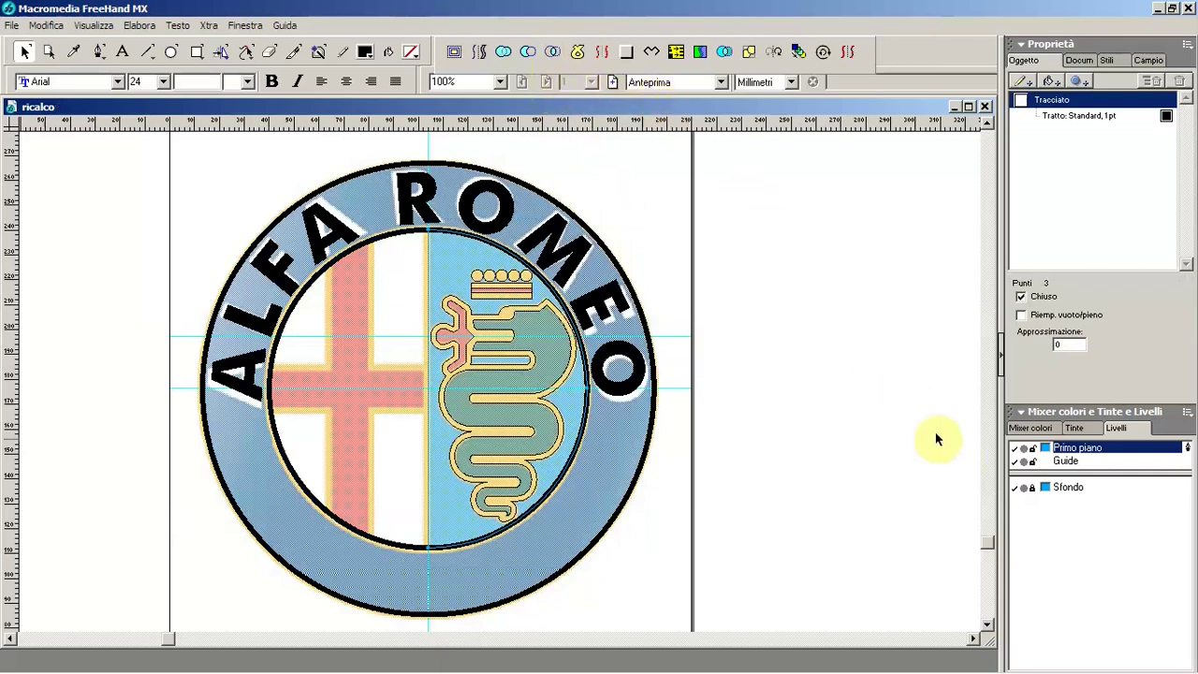
{"action": "left_click", "coordinate": [1034, 428]}
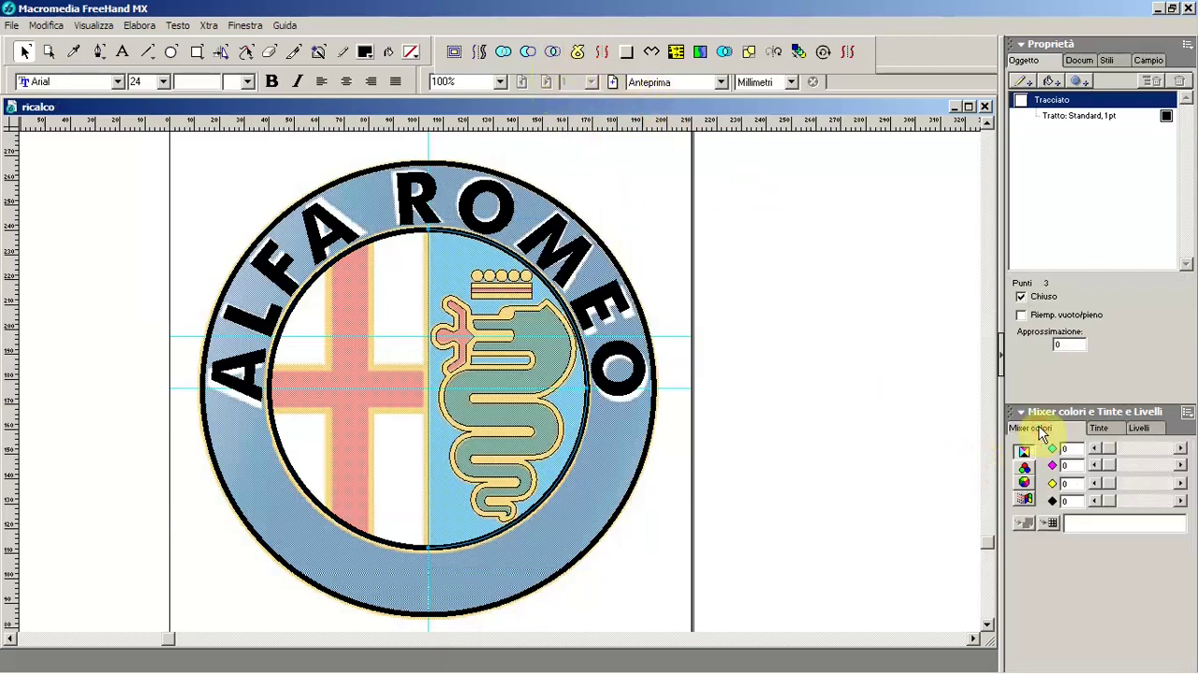
Step: Switch the mixer to RGB and add a 153r 255g 255b pale cyan swatch
{"action": "left_click", "coordinate": [1146, 62]}
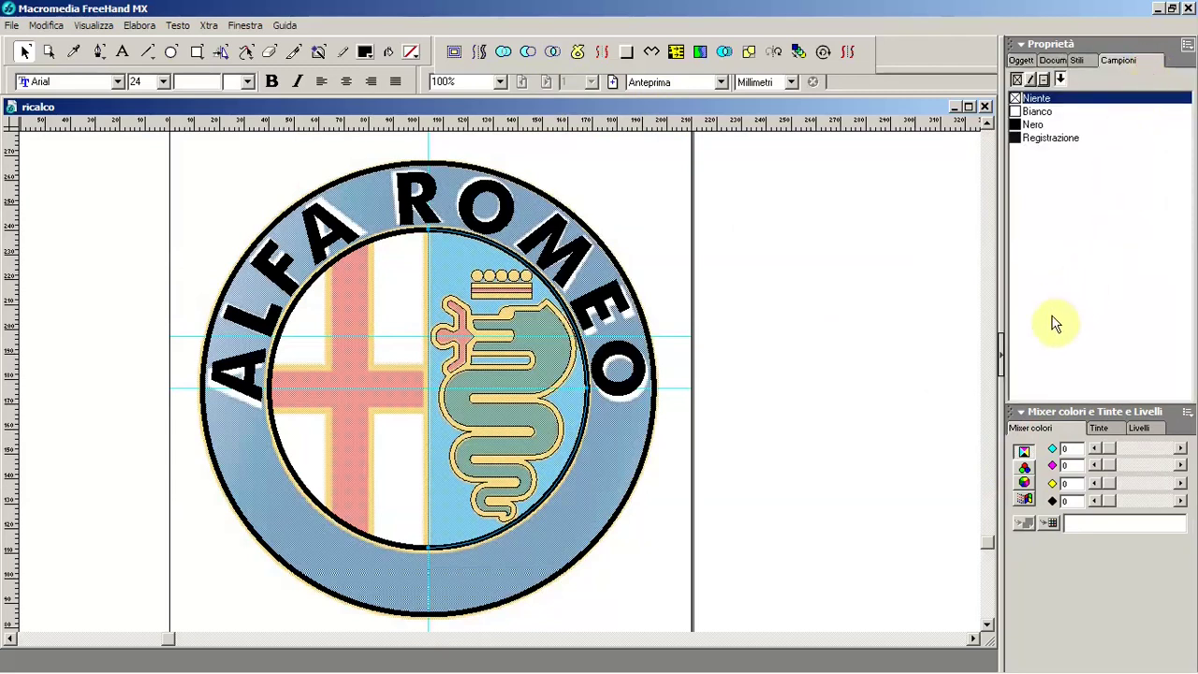
{"action": "left_click", "coordinate": [1024, 466]}
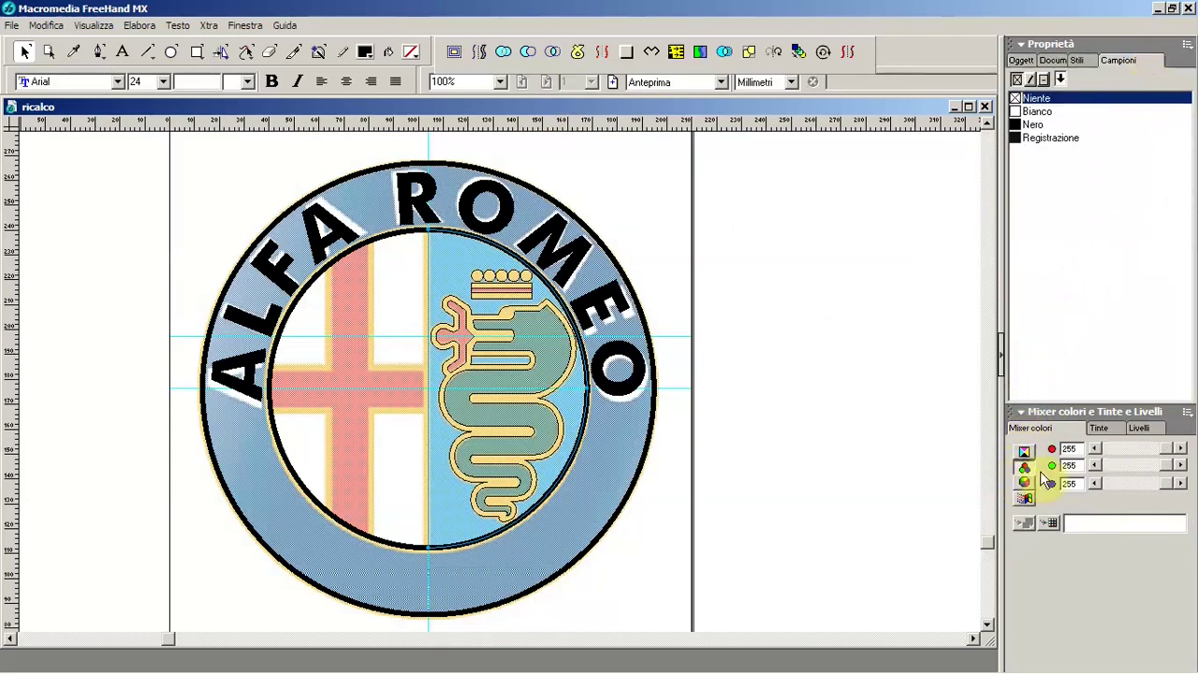
{"action": "left_click_drag", "start_coordinate": [1165, 448], "coordinate": [1107, 448]}
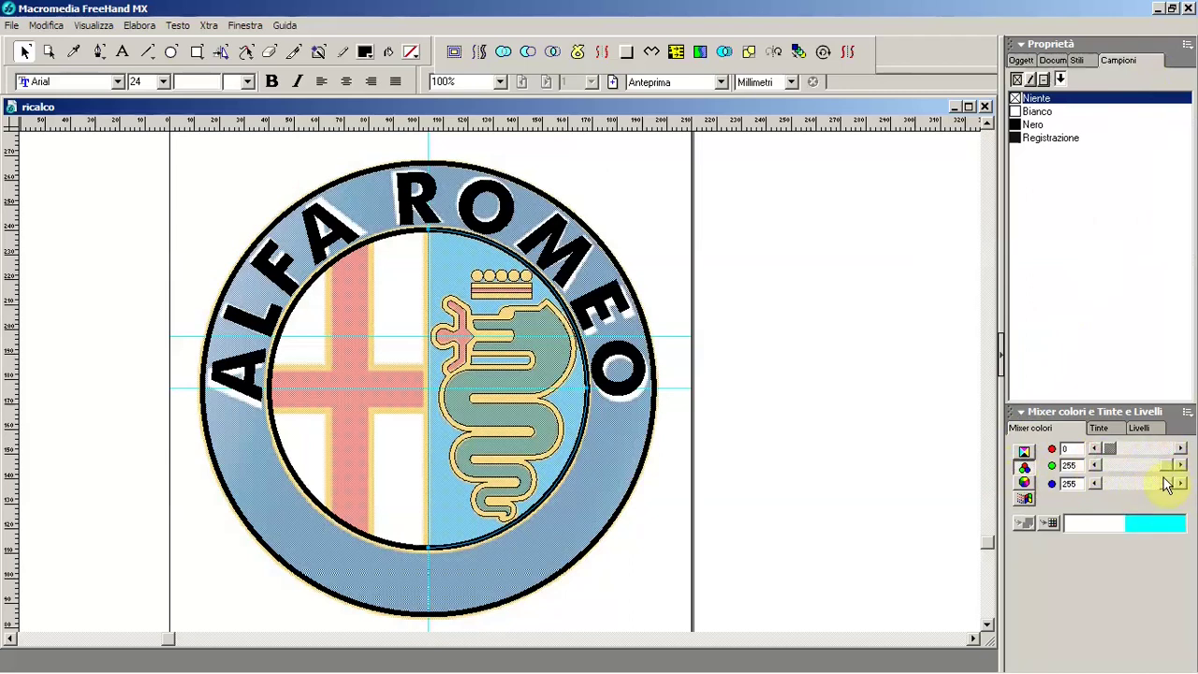
{"action": "left_click_drag", "start_coordinate": [1115, 447], "coordinate": [1148, 448]}
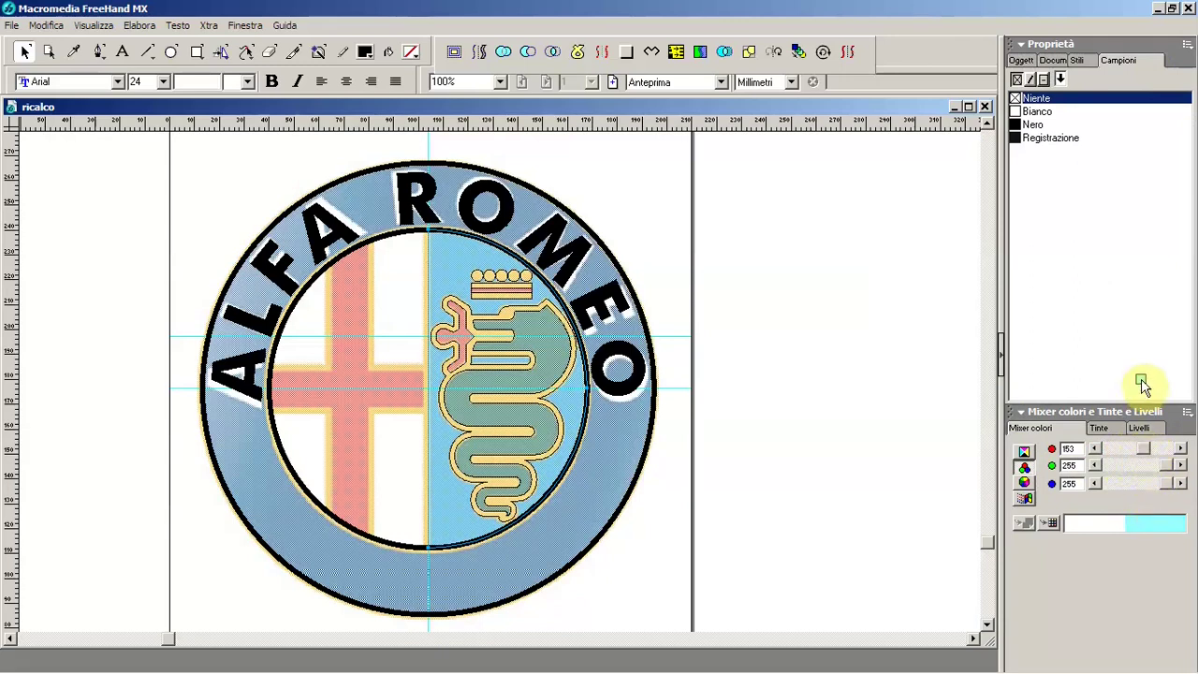
{"action": "left_click_drag", "start_coordinate": [1150, 519], "coordinate": [1142, 383]}
Step: Add a 0r 141g 0b green swatch and a 255r 0g 0b red swatch
{"action": "left_click_drag", "start_coordinate": [1143, 448], "coordinate": [1102, 453]}
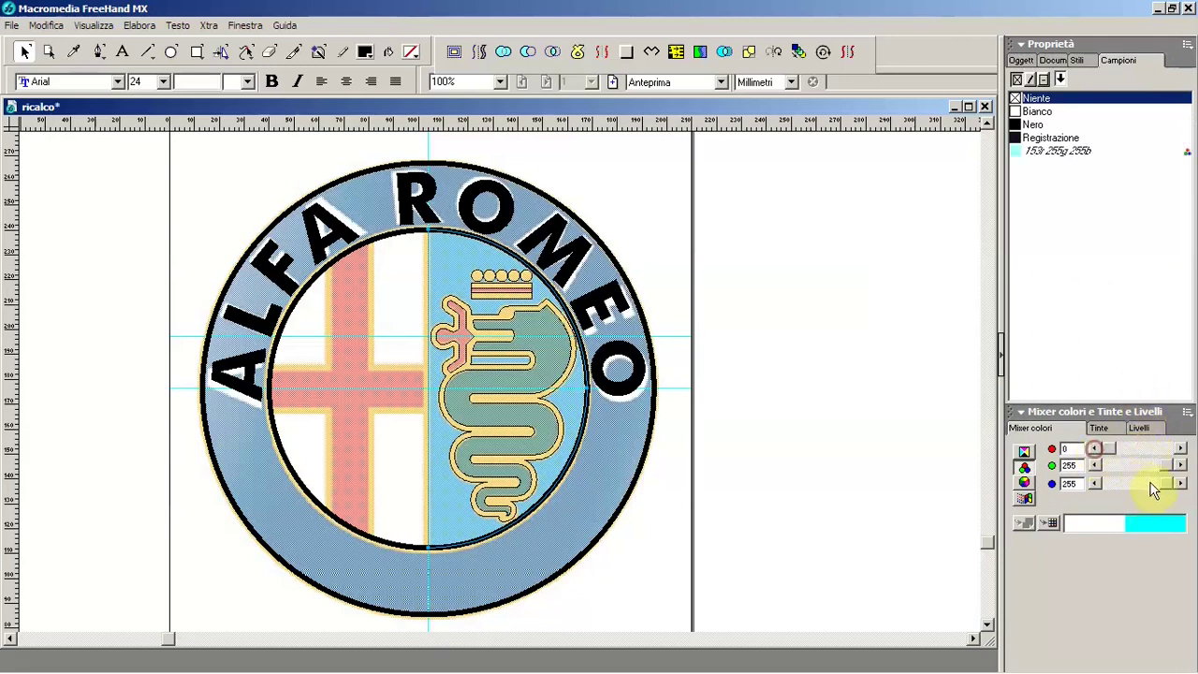
{"action": "mouse_move", "coordinate": [1166, 483]}
{"action": "left_mouse_down"}
{"action": "mouse_move", "coordinate": [1109, 483]}
{"action": "mouse_move", "coordinate": [1161, 475]}
{"action": "mouse_move", "coordinate": [1149, 476]}
{"action": "left_mouse_up"}
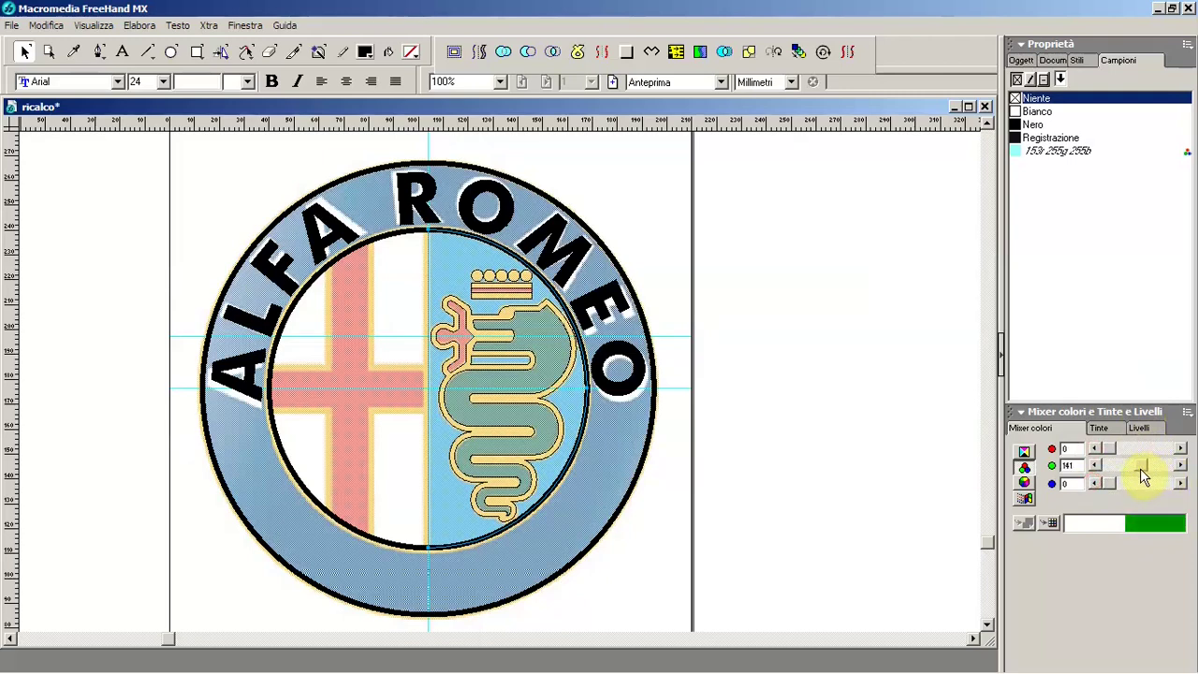
{"action": "left_click_drag", "start_coordinate": [1153, 513], "coordinate": [1131, 352]}
{"action": "mouse_move", "coordinate": [1140, 468]}
{"action": "left_mouse_down"}
{"action": "mouse_move", "coordinate": [1099, 471]}
{"action": "mouse_move", "coordinate": [1180, 454]}
{"action": "left_mouse_up"}
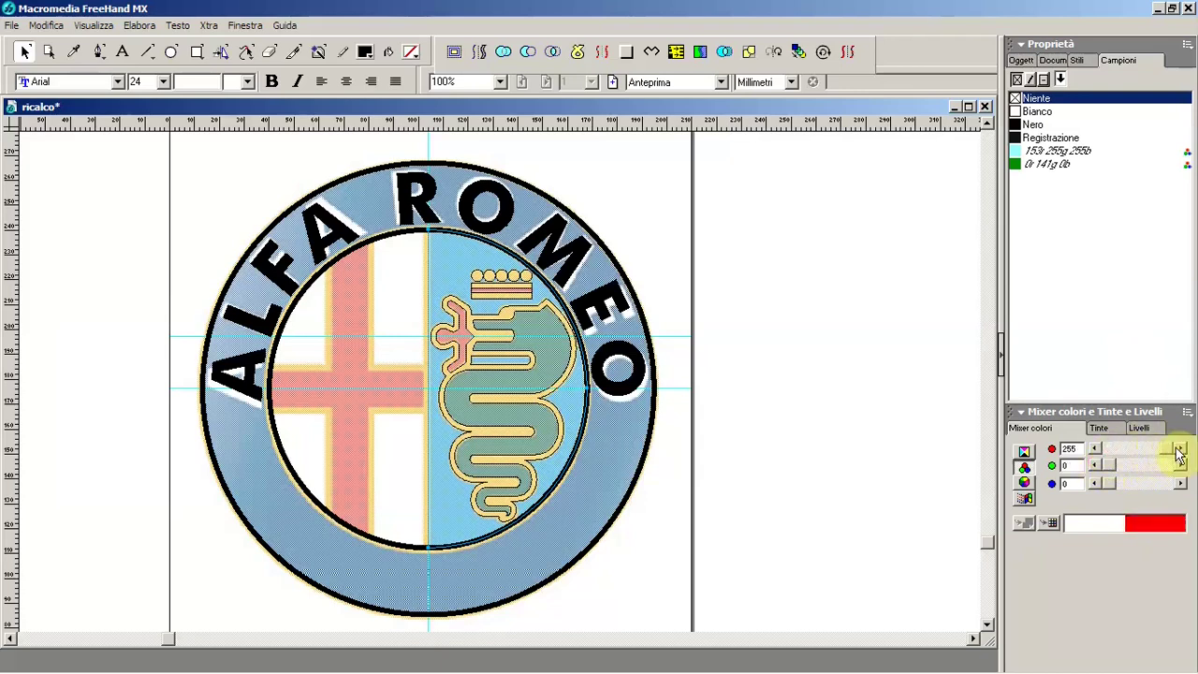
{"action": "left_click_drag", "start_coordinate": [1152, 524], "coordinate": [1104, 365]}
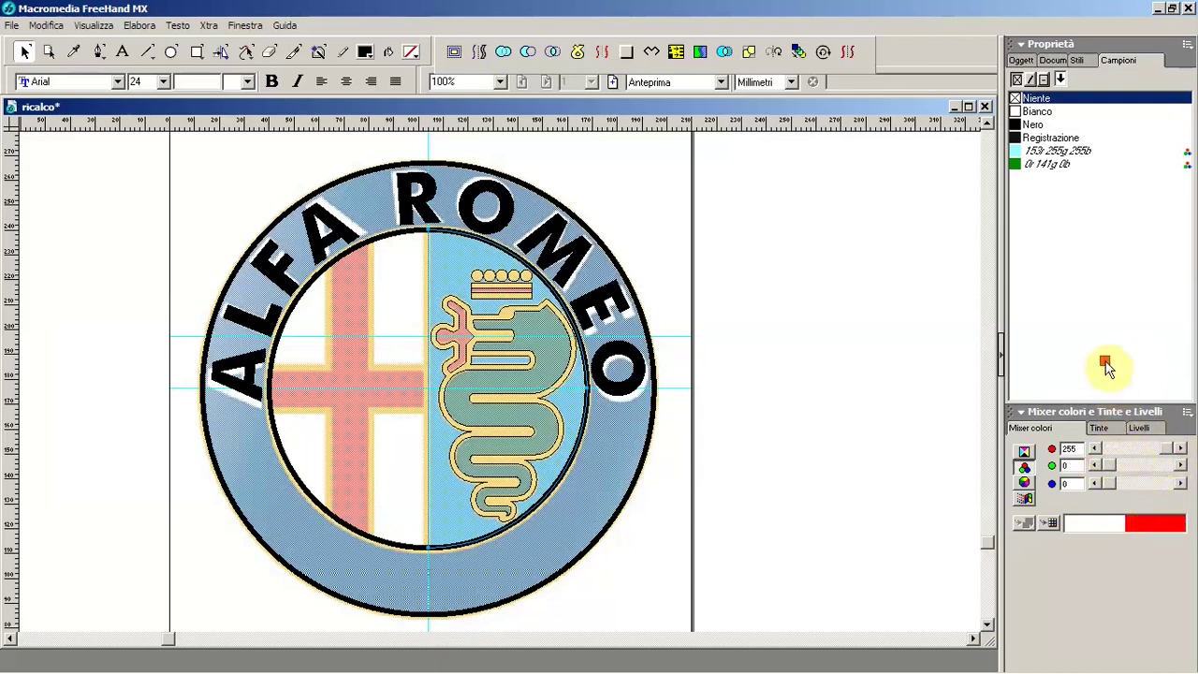
Step: Mix and store a 216r 180g 126b tan swatch, then save the document
{"action": "mouse_move", "coordinate": [1170, 449]}
{"action": "left_mouse_down"}
{"action": "mouse_move", "coordinate": [1097, 450]}
{"action": "mouse_move", "coordinate": [1175, 488]}
{"action": "mouse_move", "coordinate": [1123, 367]}
{"action": "left_mouse_up"}
{"action": "mouse_move", "coordinate": [1110, 454]}
{"action": "left_mouse_down"}
{"action": "mouse_move", "coordinate": [1171, 471]}
{"action": "mouse_move", "coordinate": [1136, 470]}
{"action": "mouse_move", "coordinate": [1151, 470]}
{"action": "left_mouse_up"}
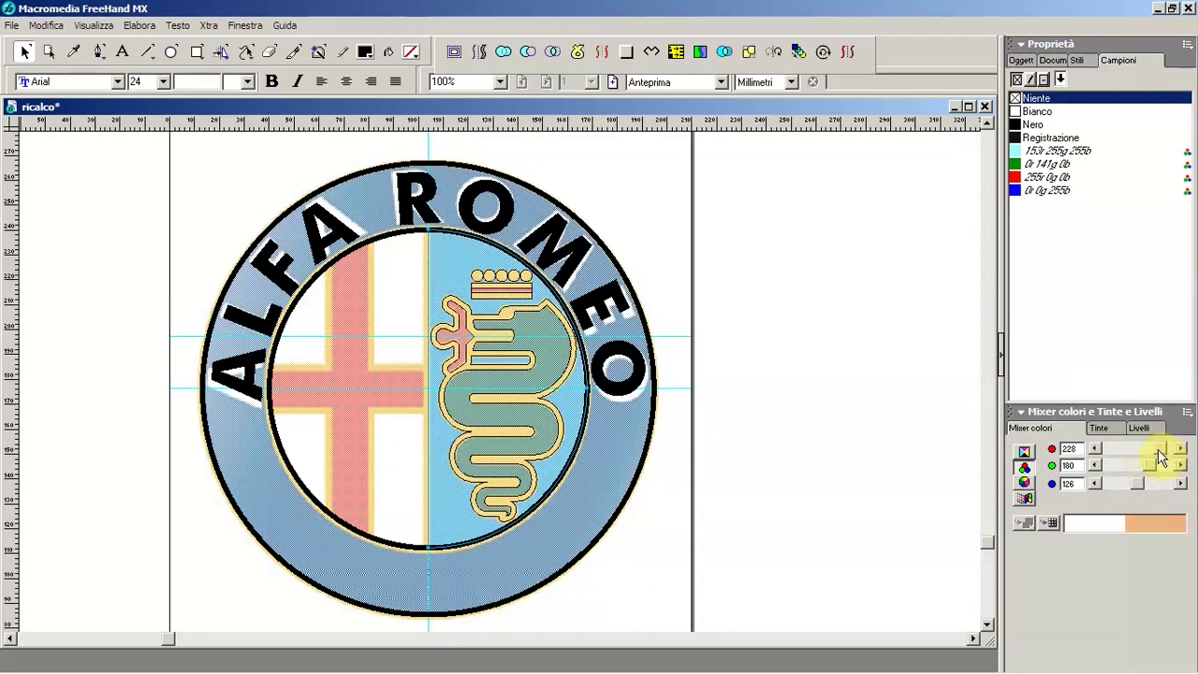
{"action": "left_click_drag", "start_coordinate": [1153, 472], "coordinate": [1155, 473]}
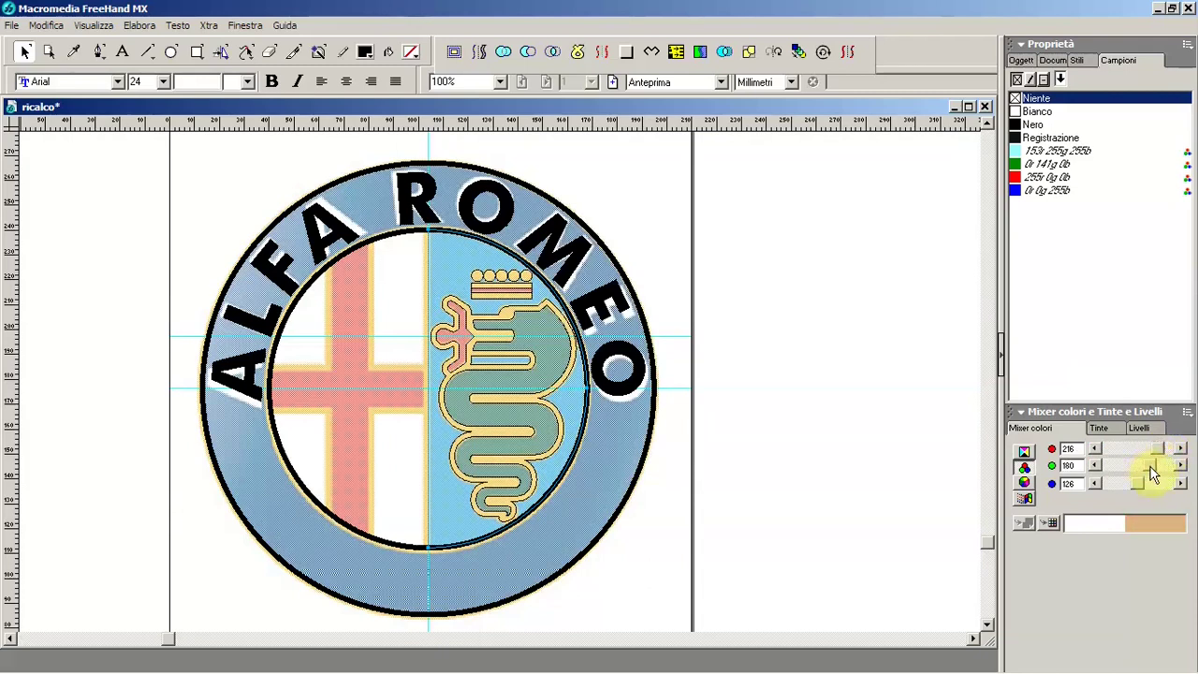
{"action": "left_click_drag", "start_coordinate": [1151, 533], "coordinate": [1139, 351]}
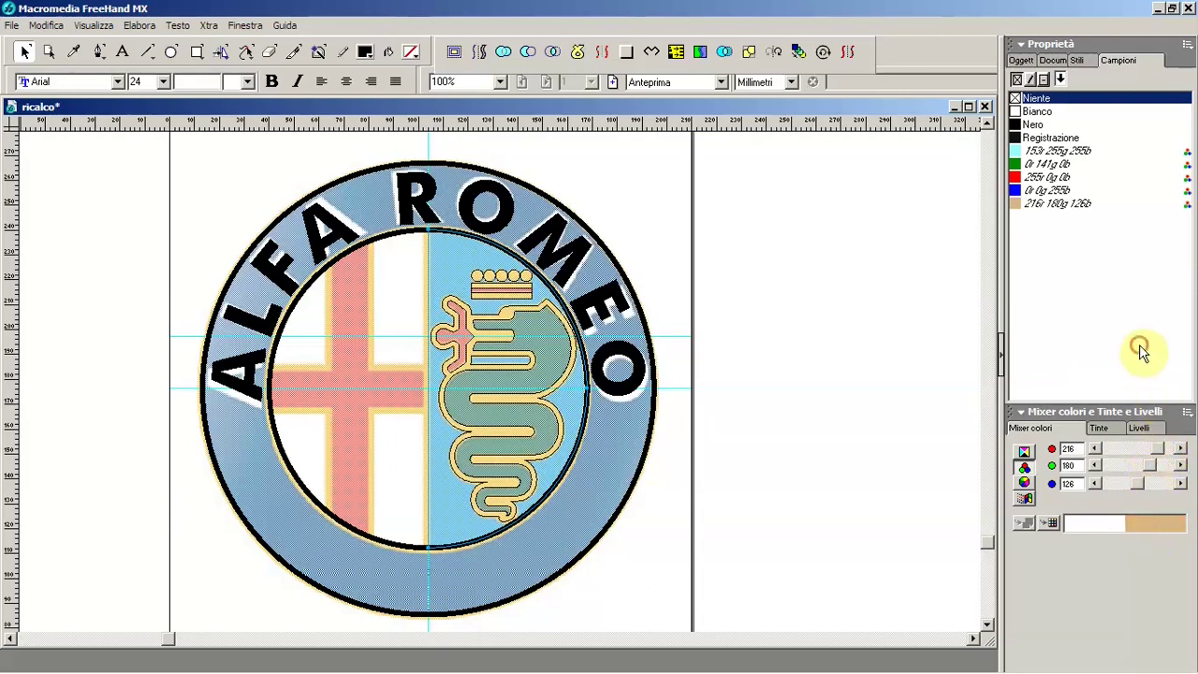
{"action": "key", "text": "ctrl+s"}
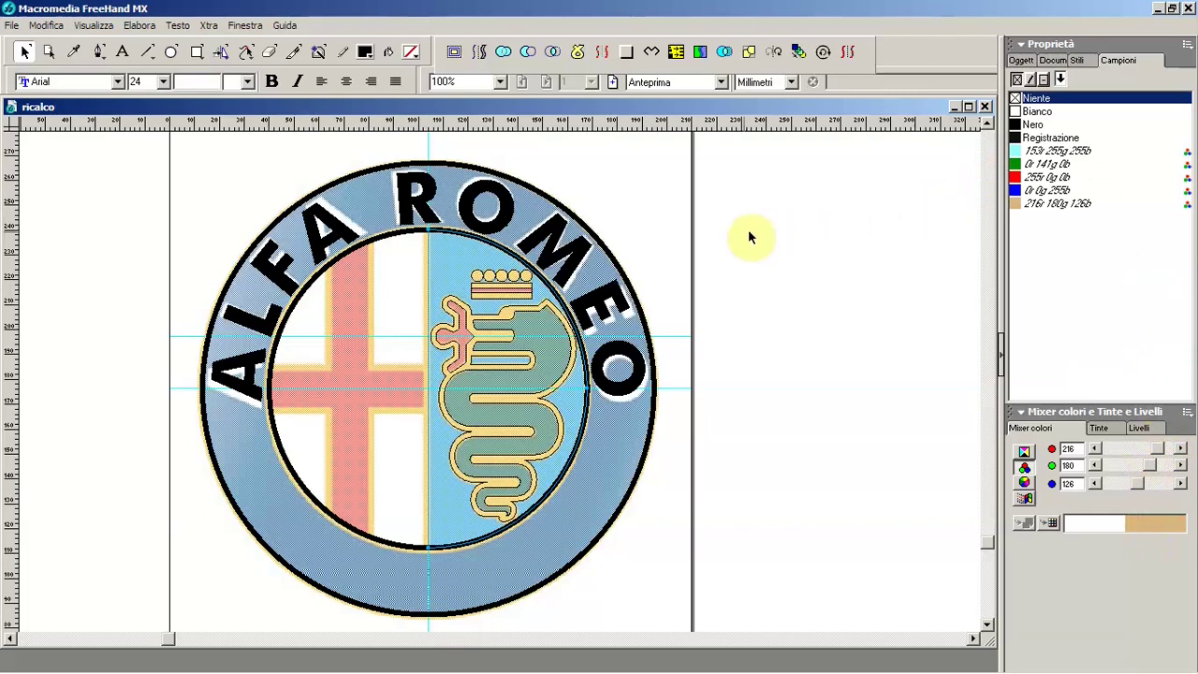
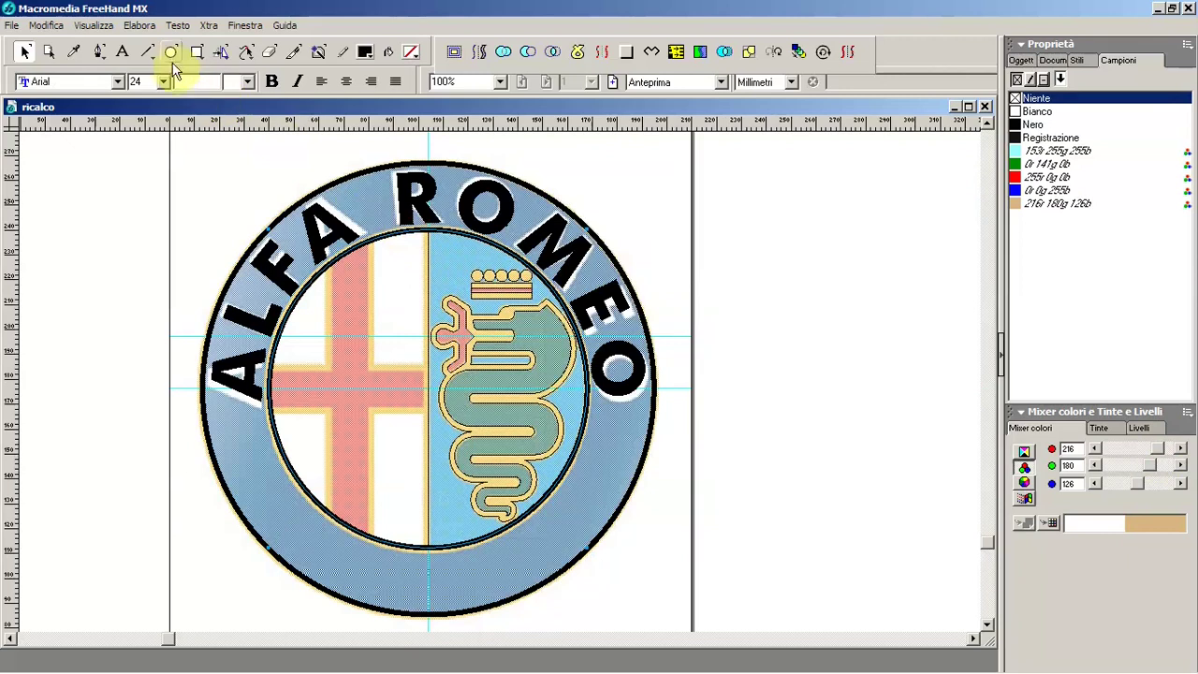
Step: Copy the selected shape's attributes and paste them onto the inner circle's left half
{"action": "left_click", "coordinate": [58, 28]}
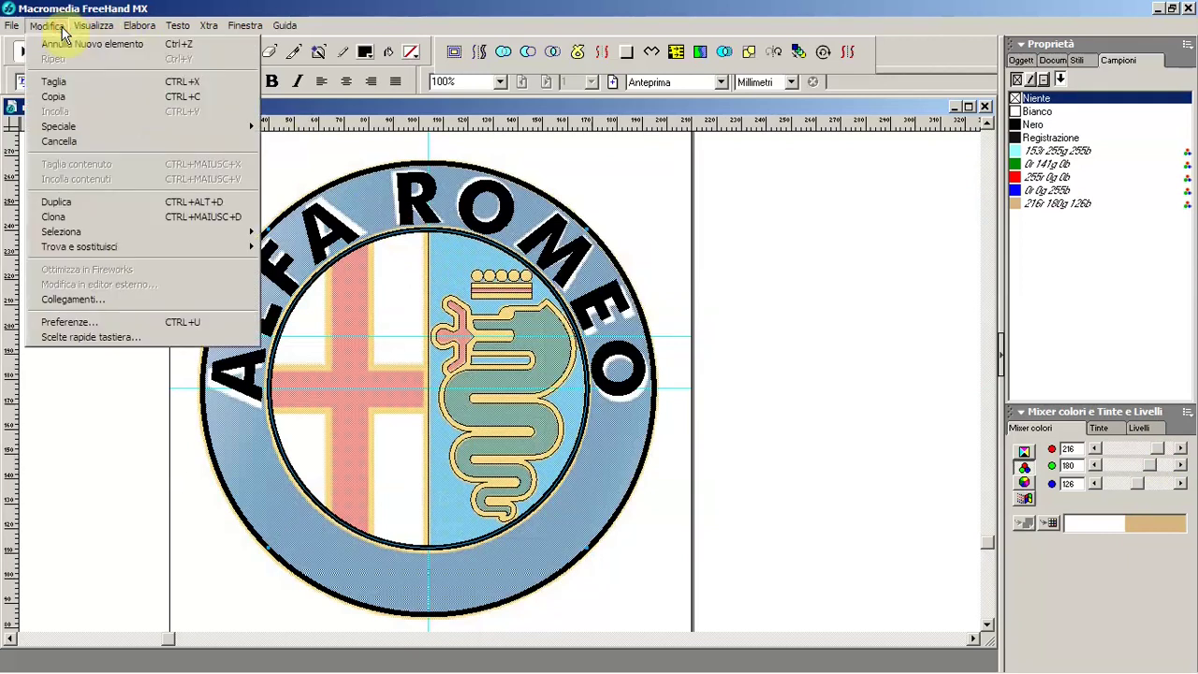
{"action": "mouse_move", "coordinate": [58, 126]}
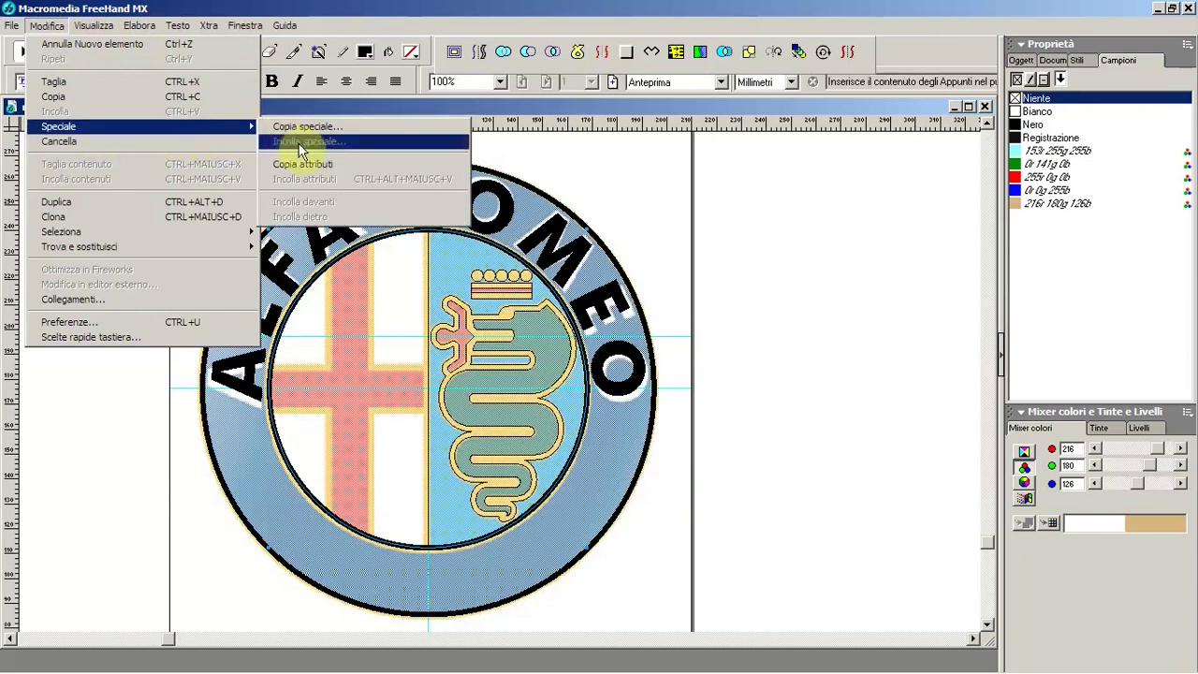
{"action": "left_click", "coordinate": [311, 164]}
{"action": "left_click", "coordinate": [432, 258]}
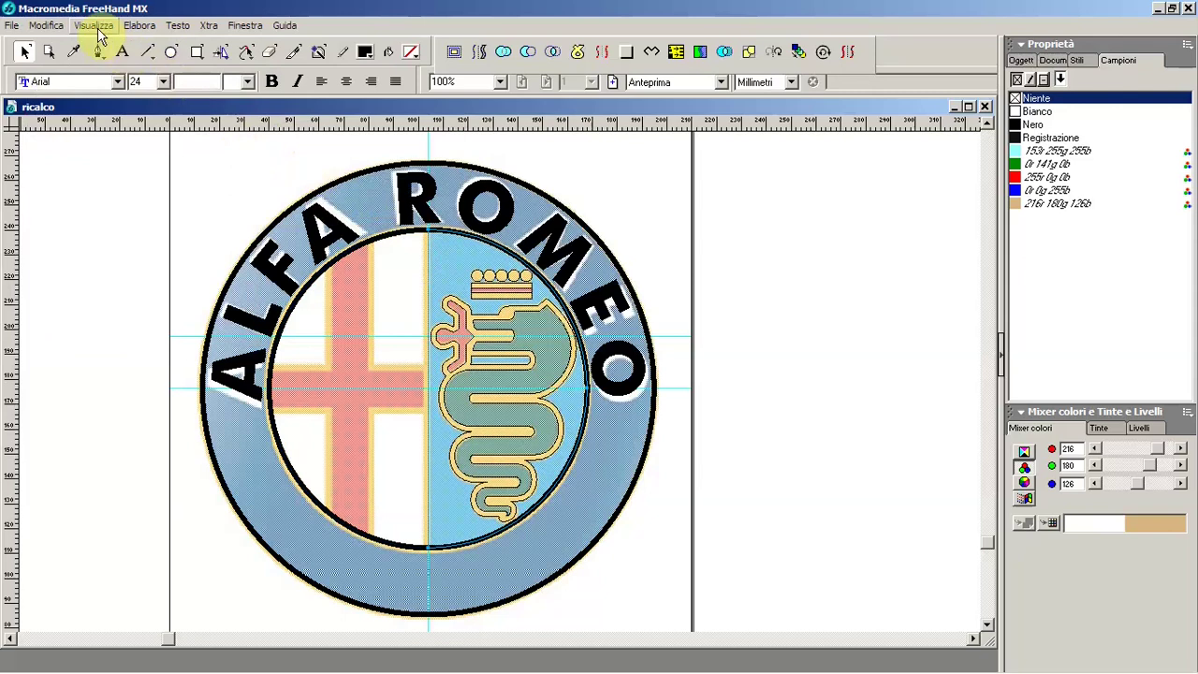
{"action": "left_click", "coordinate": [97, 31]}
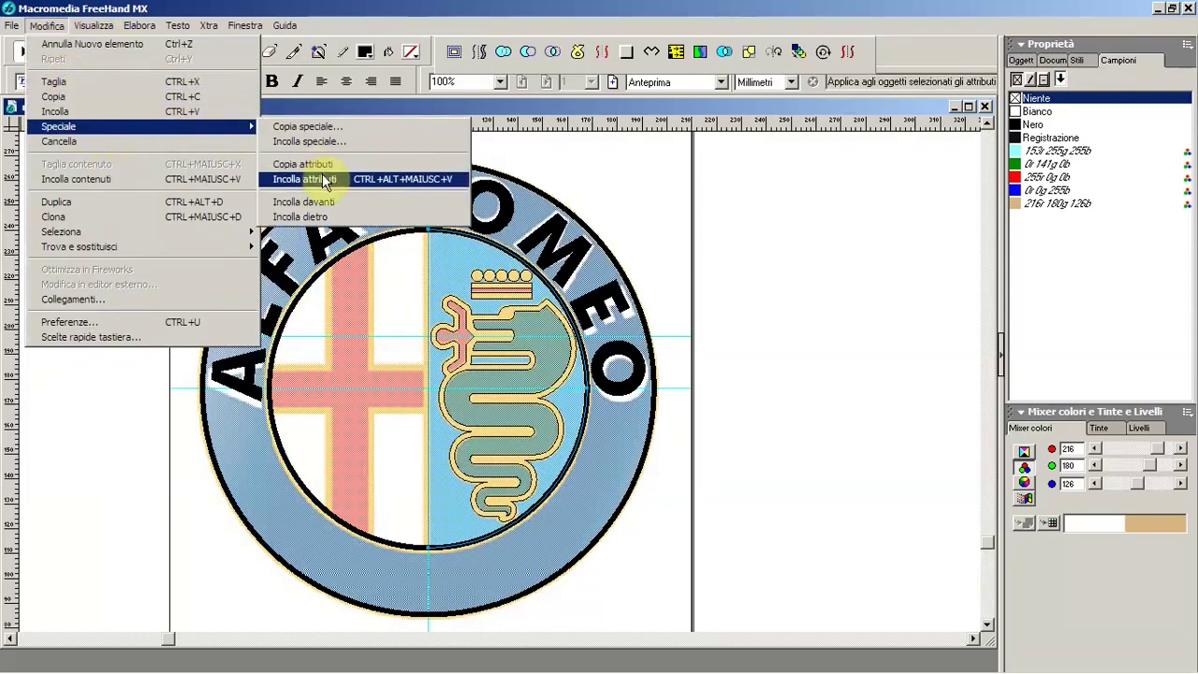
{"action": "left_click", "coordinate": [323, 179]}
Step: Set the stroke to None on the inner circle edge and the outer ring
{"action": "left_click", "coordinate": [412, 239]}
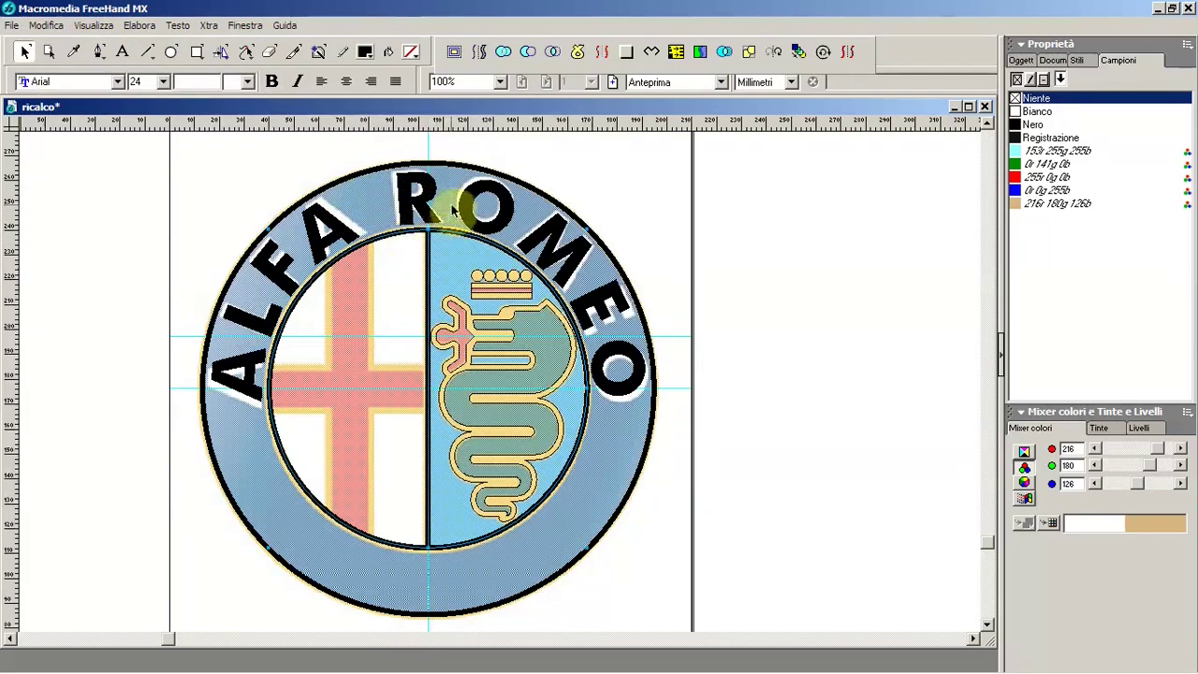
{"action": "left_click", "coordinate": [454, 168]}
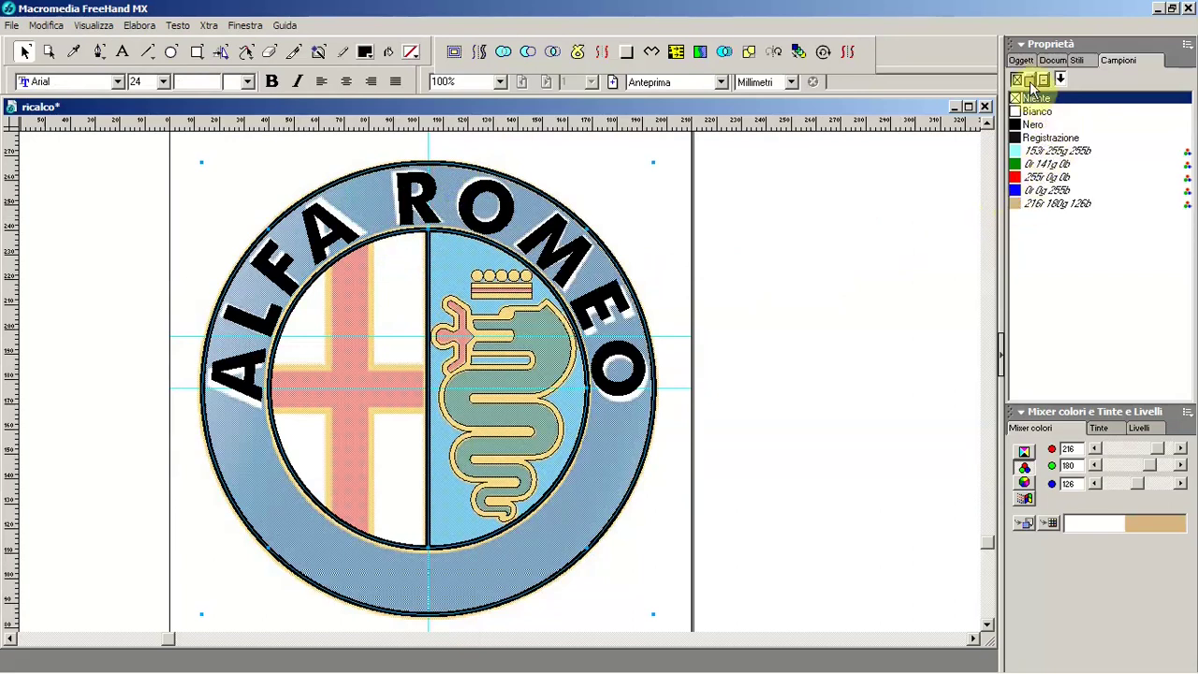
{"action": "left_click_drag", "start_coordinate": [1053, 128], "coordinate": [1032, 83]}
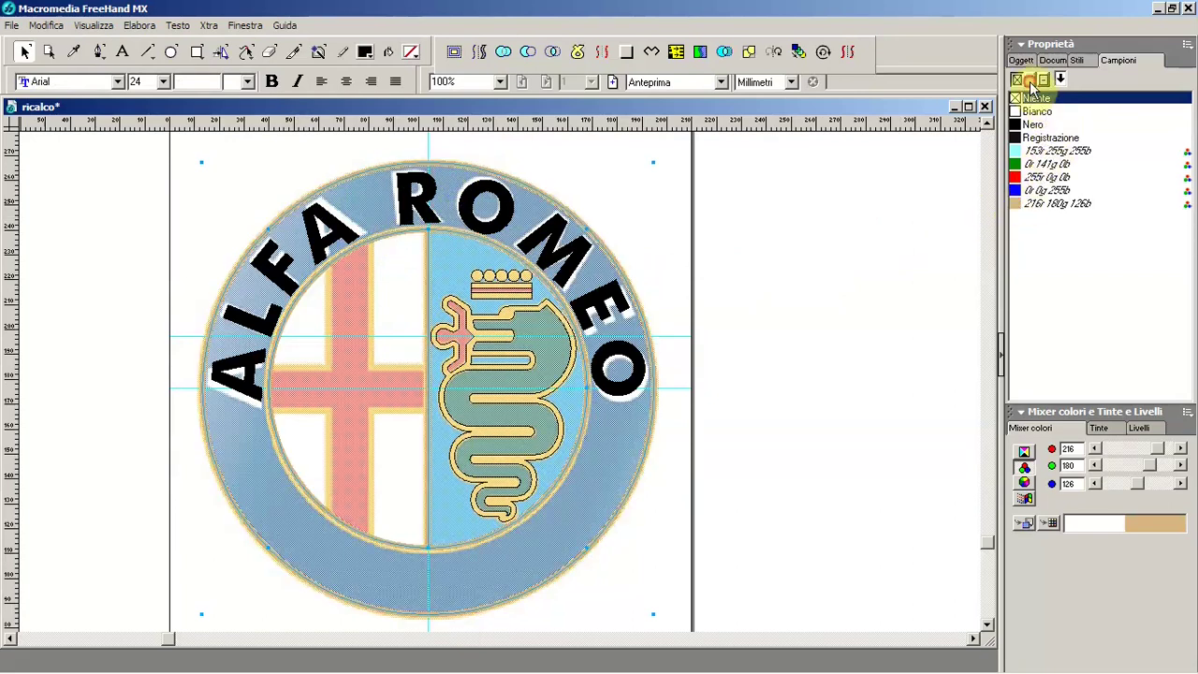
Step: Colour the ALFA ROMEO lettering with the 216r 180g 126b tan swatch
{"action": "left_click", "coordinate": [583, 227]}
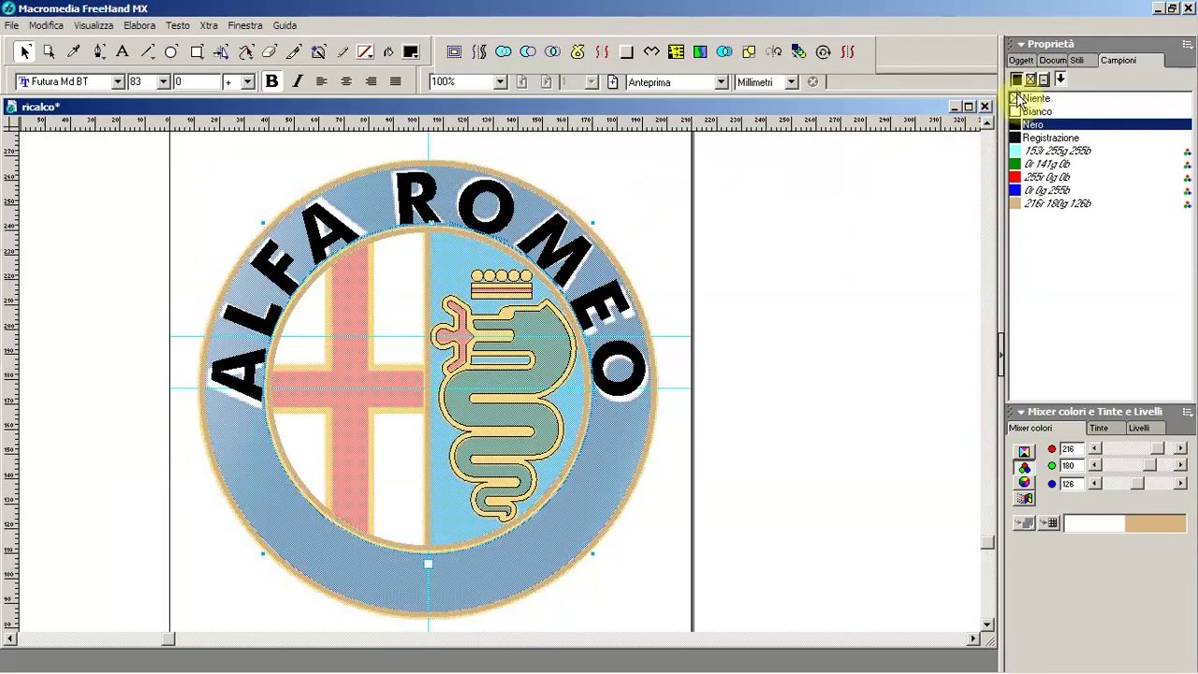
{"action": "left_click", "coordinate": [1052, 206]}
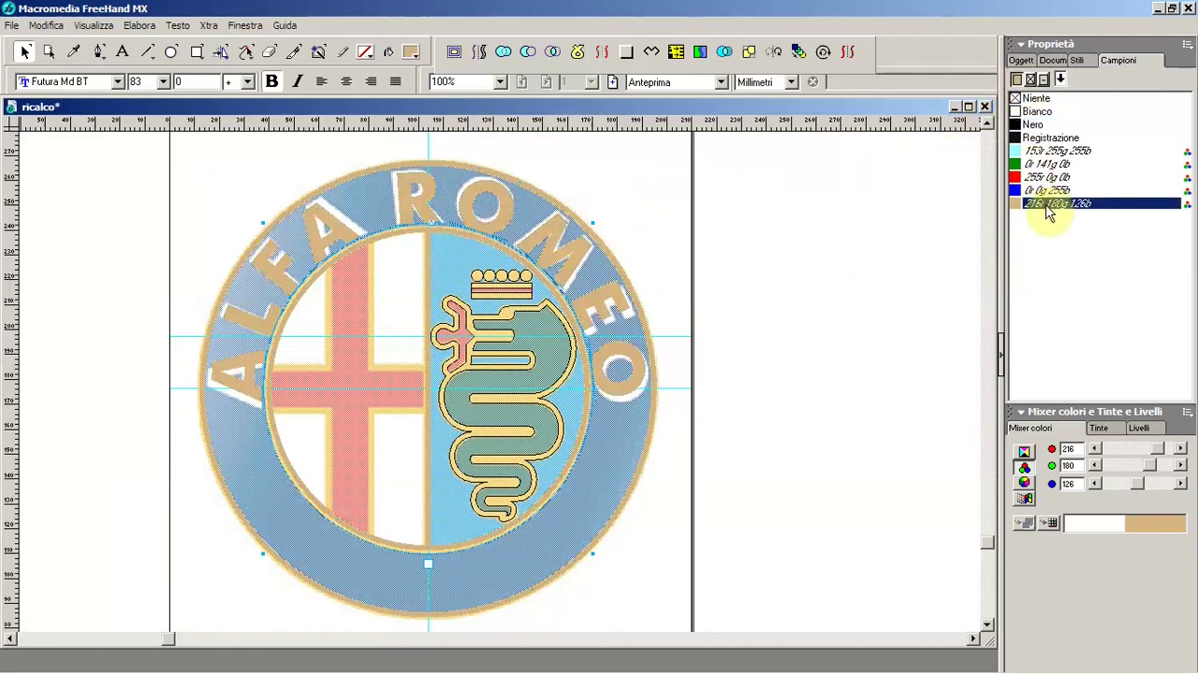
{"action": "left_click", "coordinate": [918, 239]}
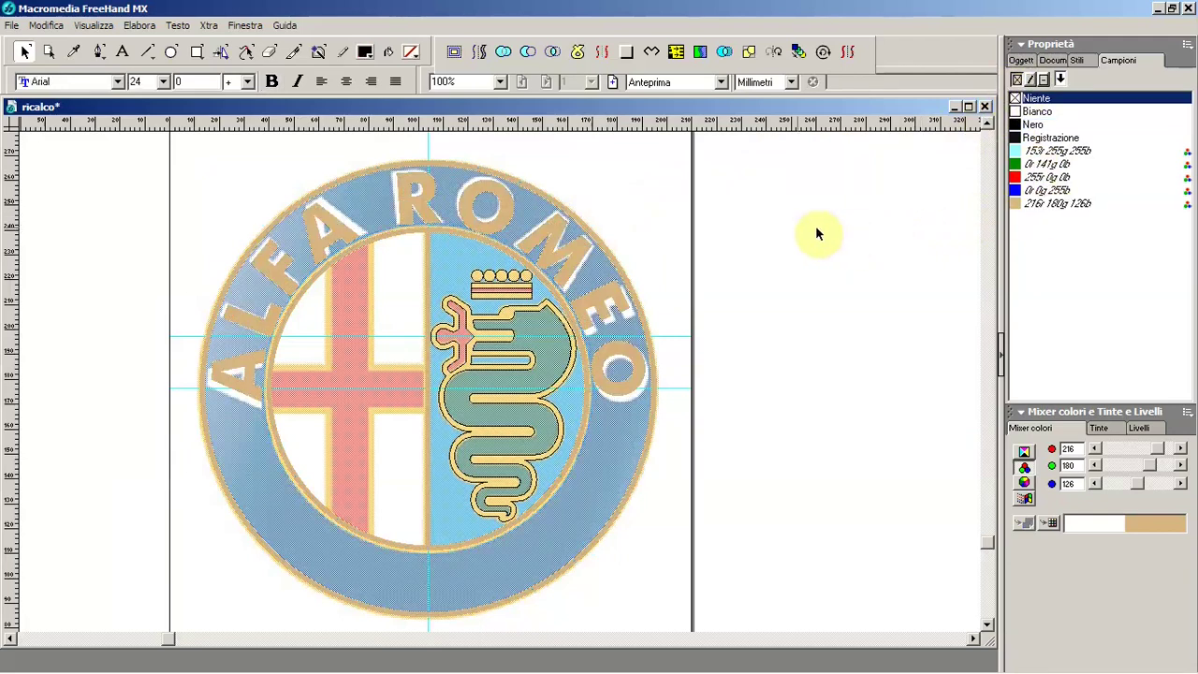
{"action": "left_click", "coordinate": [505, 291], "text": "ctrl"}
Step: Fill the serpent's cross and crown stripe with the red swatch
{"action": "left_click", "coordinate": [486, 375]}
{"action": "left_click", "coordinate": [412, 424]}
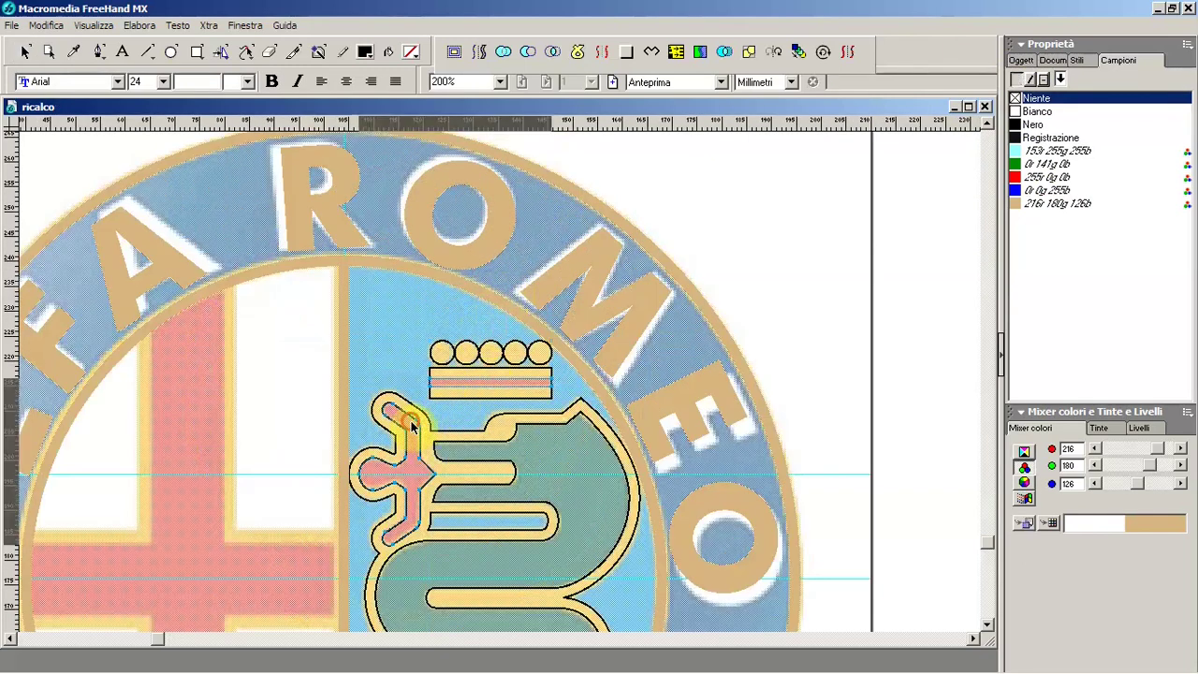
{"action": "left_click", "coordinate": [1052, 178]}
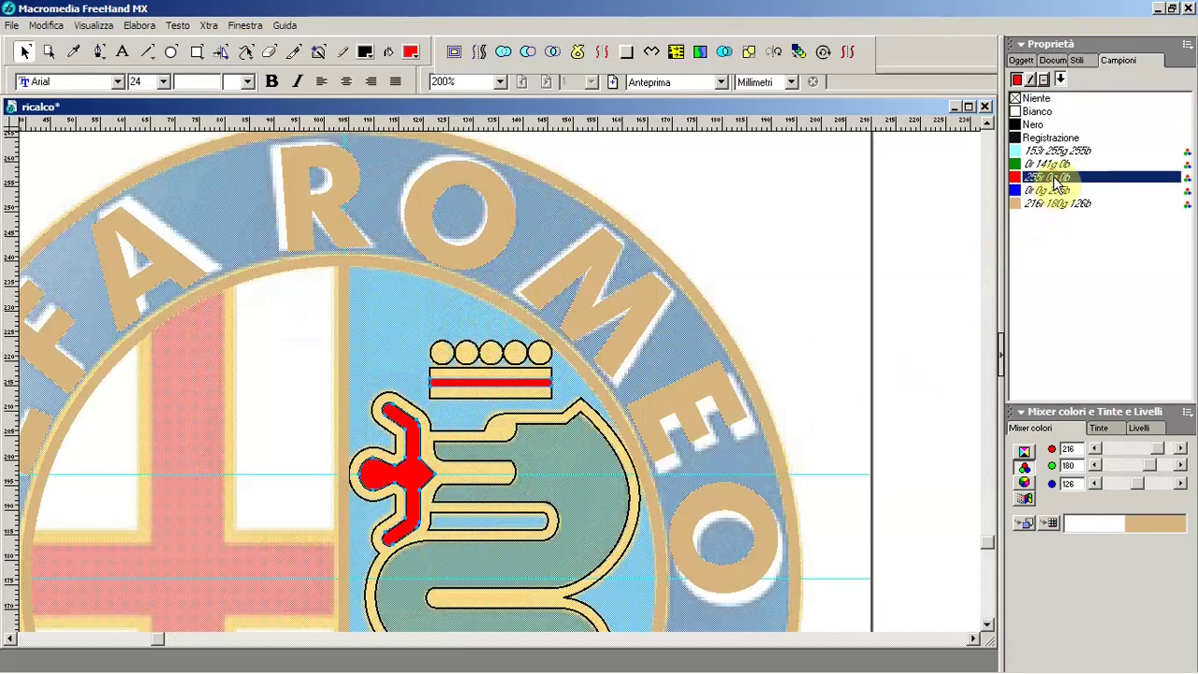
{"action": "left_click", "coordinate": [510, 348]}
{"action": "left_click", "coordinate": [529, 379]}
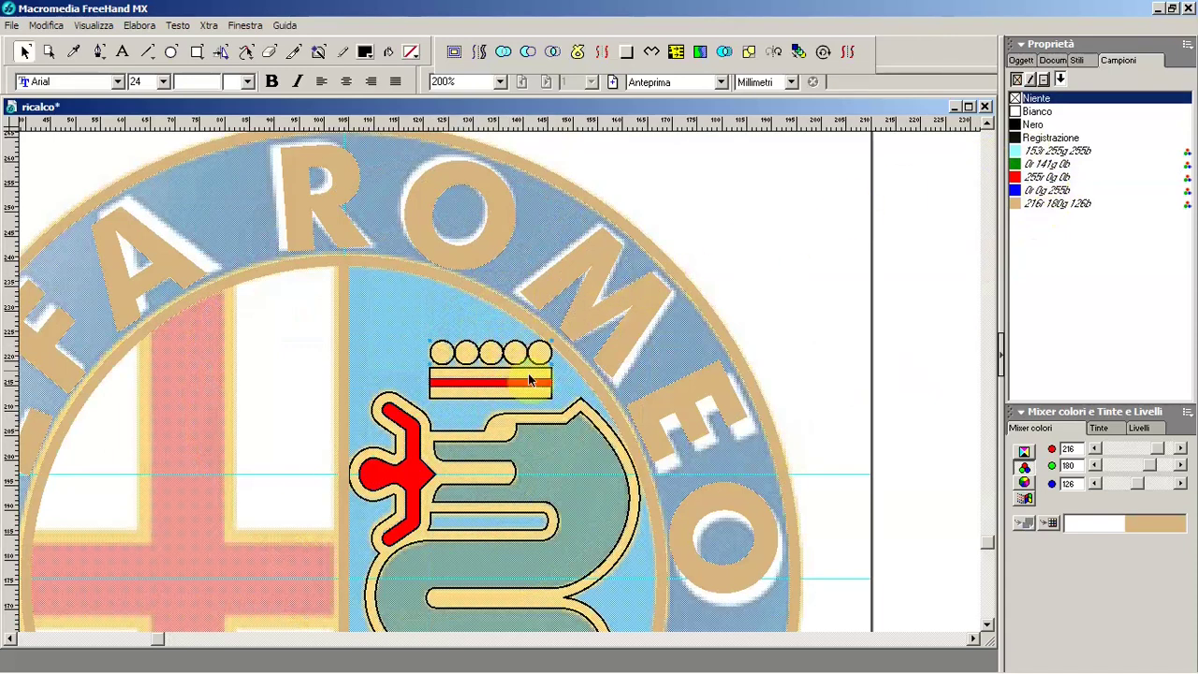
Step: Fill the serpent's outer outline shape tan and send it to the back
{"action": "left_click", "coordinate": [512, 421]}
{"action": "left_click", "coordinate": [1040, 203]}
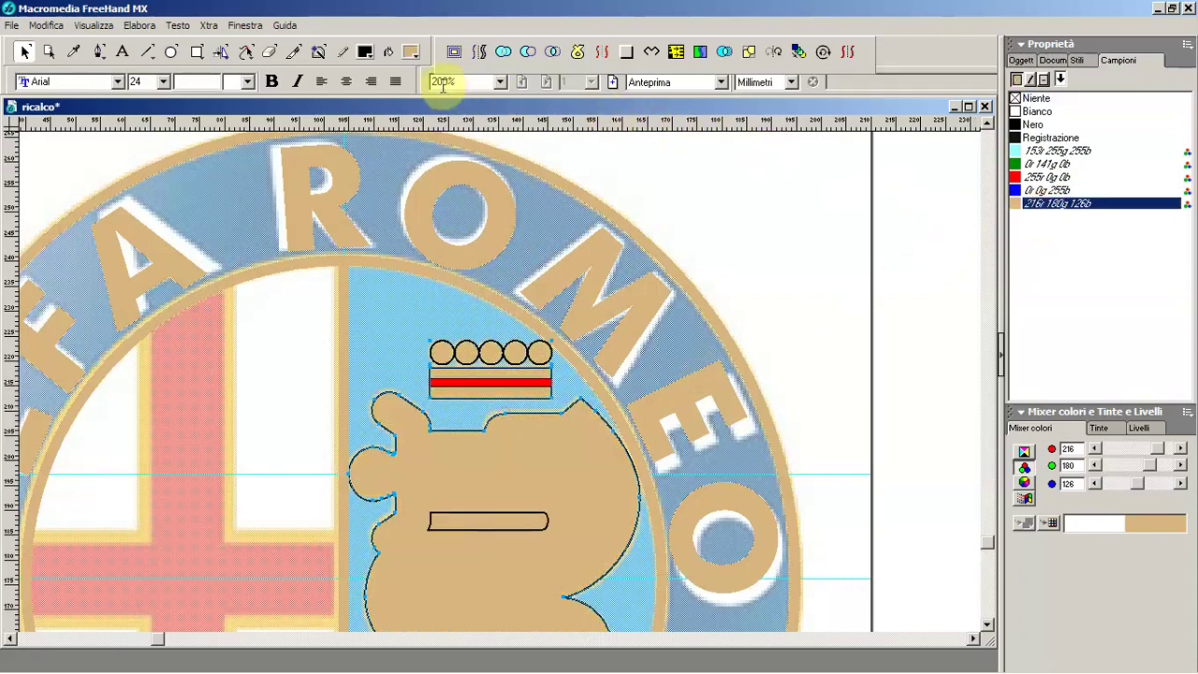
{"action": "left_click", "coordinate": [140, 25]}
{"action": "mouse_move", "coordinate": [152, 81]}
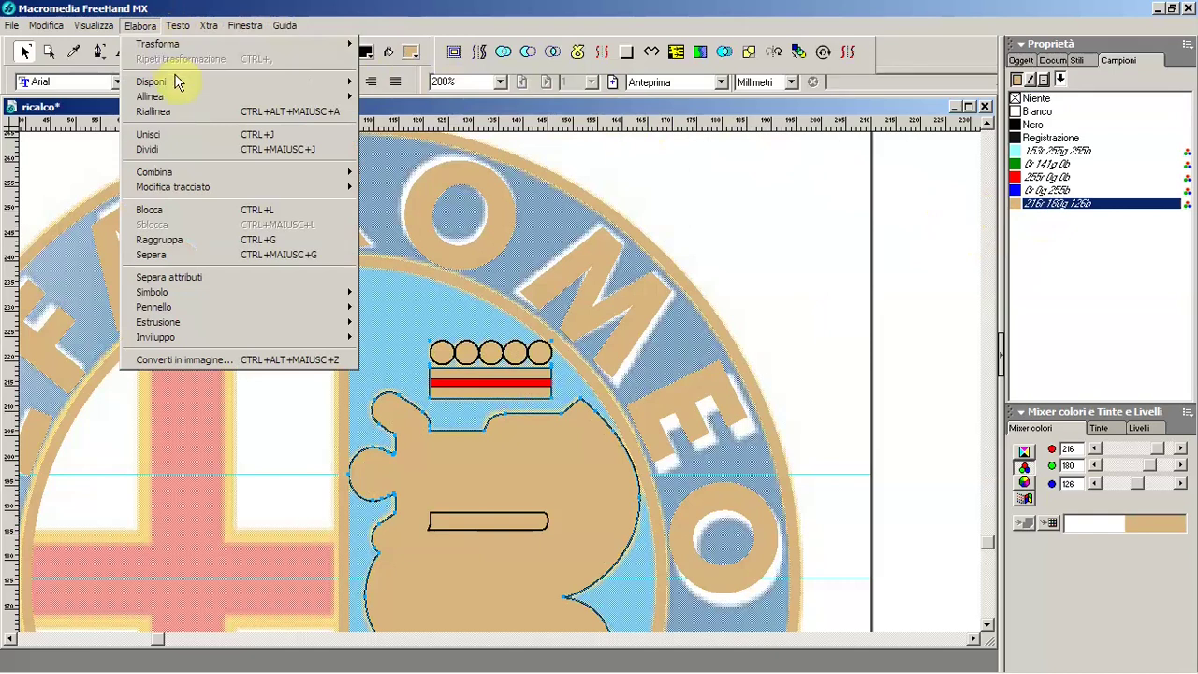
{"action": "left_click", "coordinate": [448, 128]}
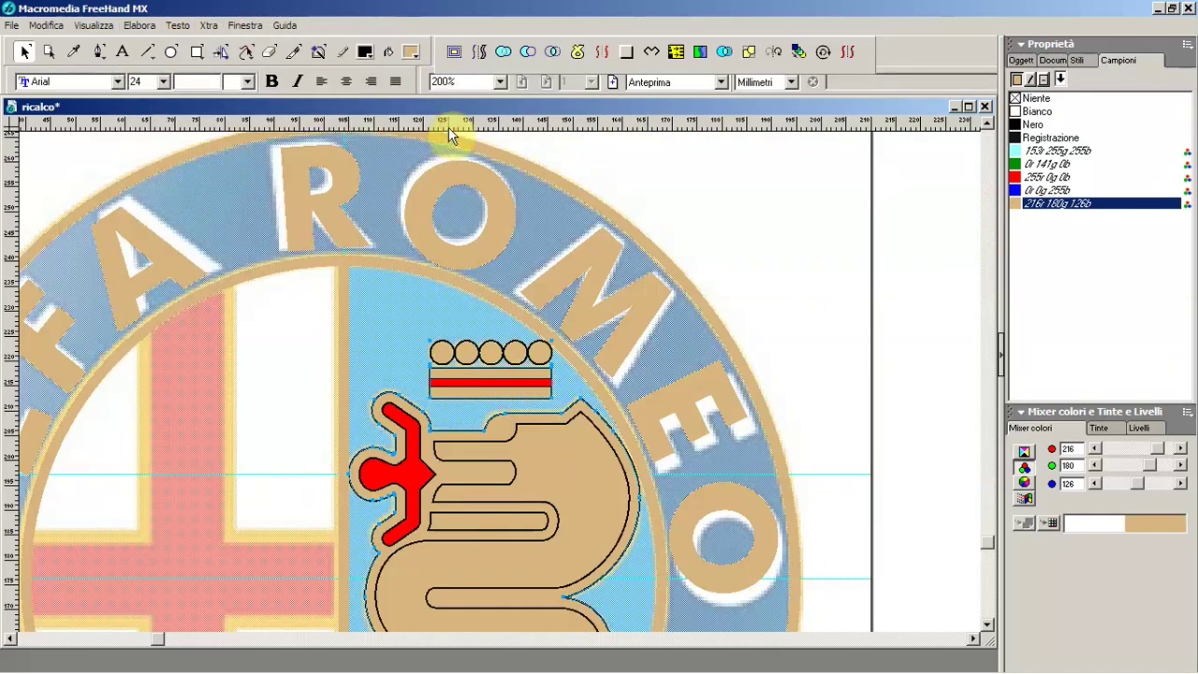
Step: Join the inner stripe and serpent outline into one shape and send it to the back
{"action": "left_click", "coordinate": [491, 518]}
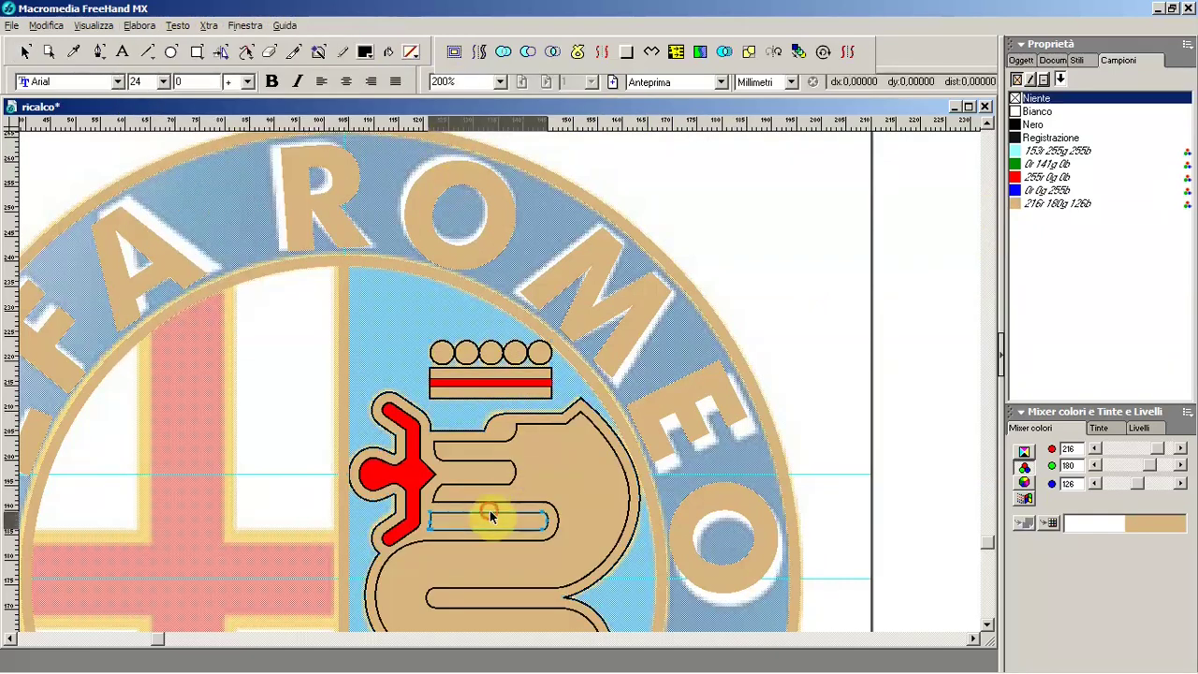
{"action": "left_click", "coordinate": [445, 427], "text": "shift"}
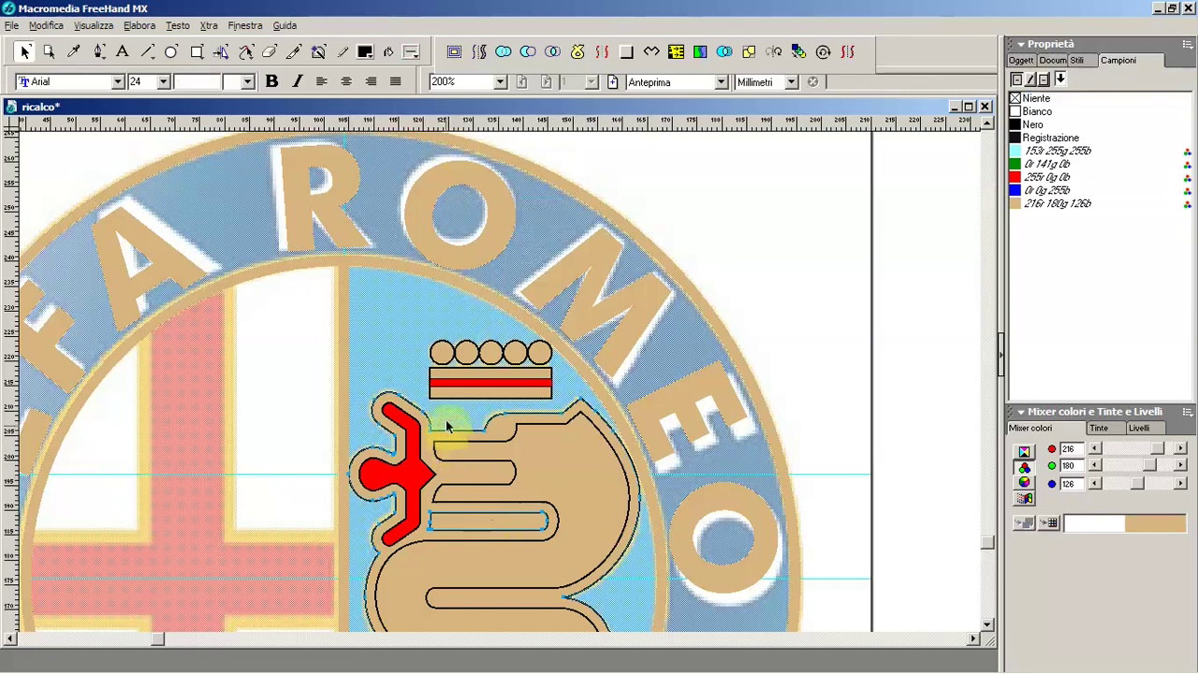
{"action": "left_click", "coordinate": [150, 26]}
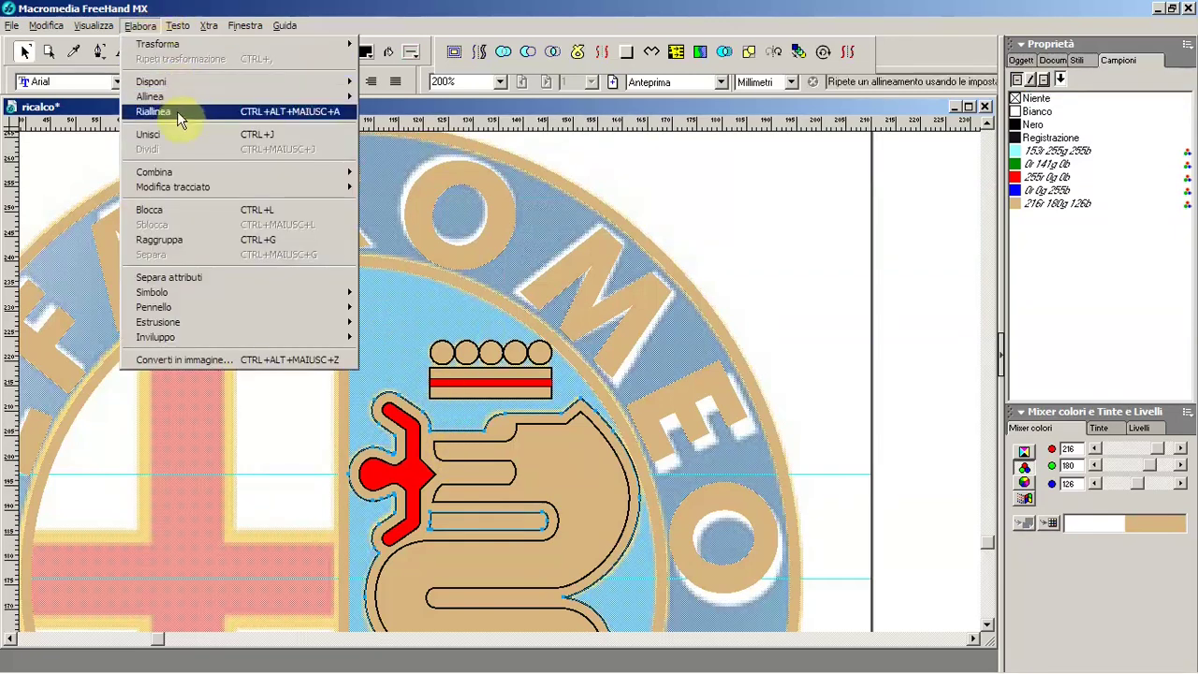
{"action": "left_click", "coordinate": [178, 134]}
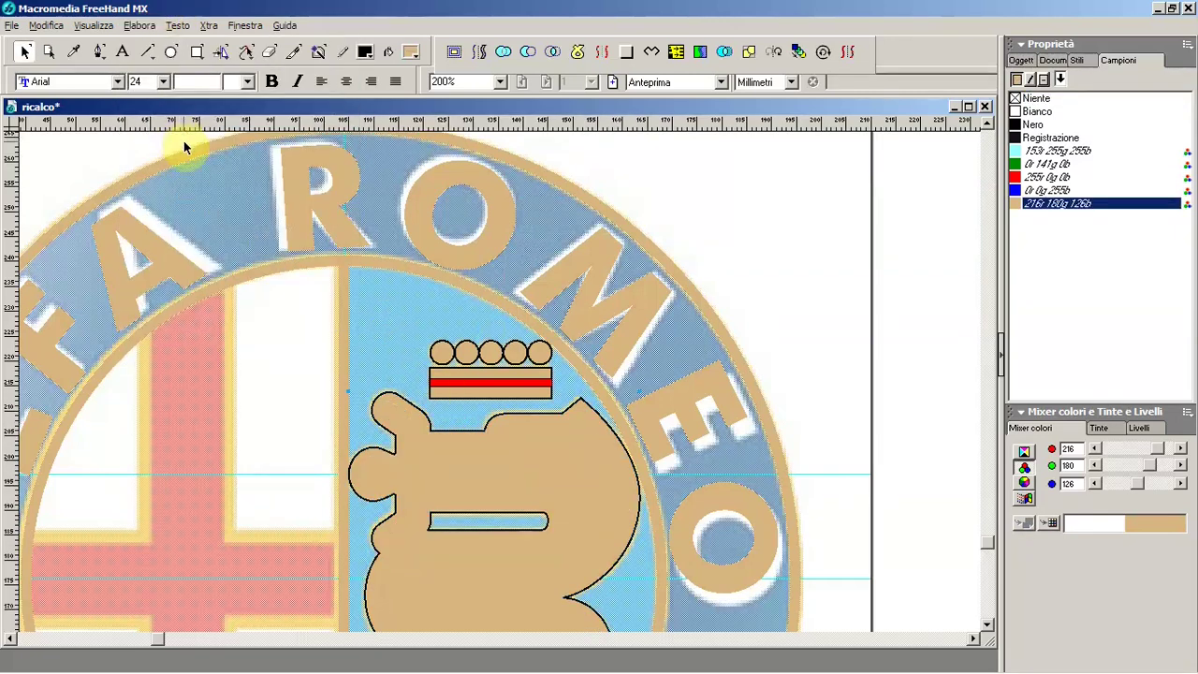
{"action": "left_click", "coordinate": [150, 27]}
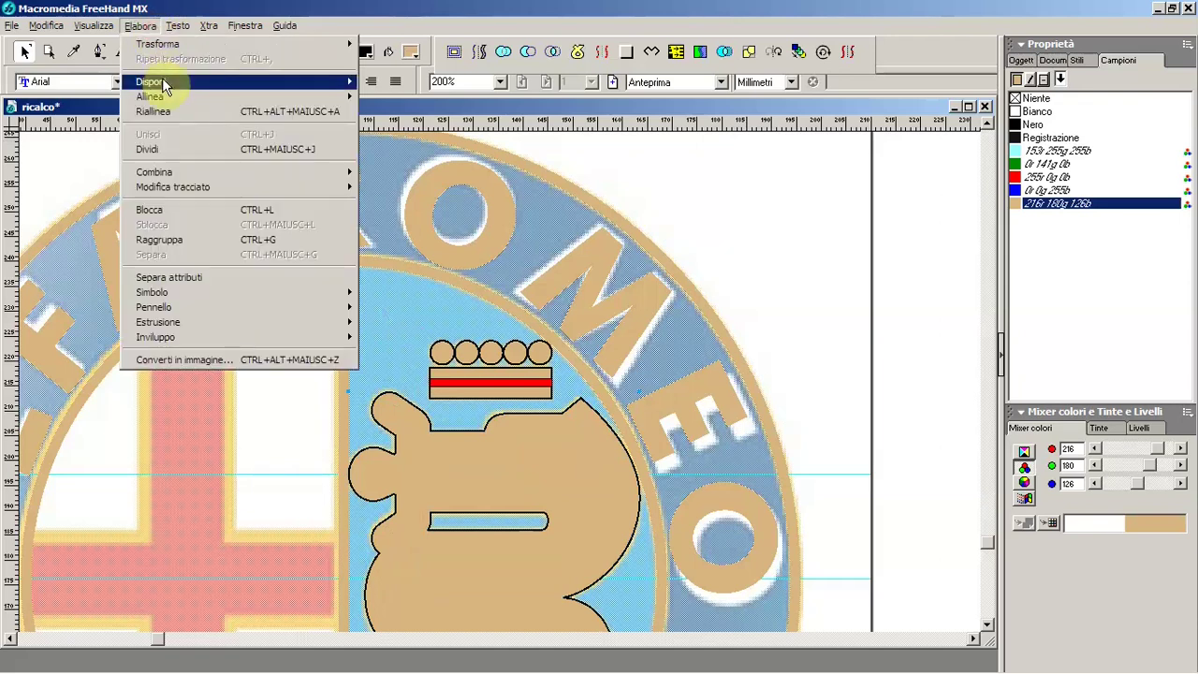
{"action": "mouse_move", "coordinate": [150, 82]}
{"action": "left_click", "coordinate": [405, 123]}
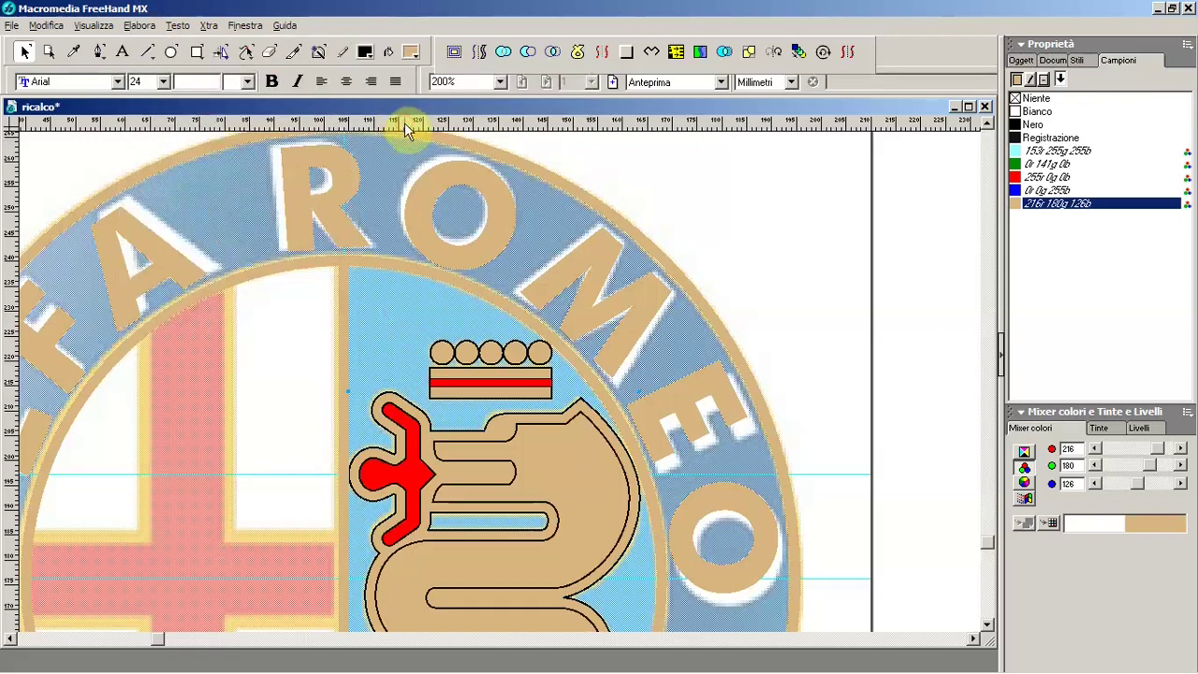
Step: Fill the serpent body with 0r 141g 0b green
{"action": "left_click", "coordinate": [506, 421]}
{"action": "left_click", "coordinate": [510, 427]}
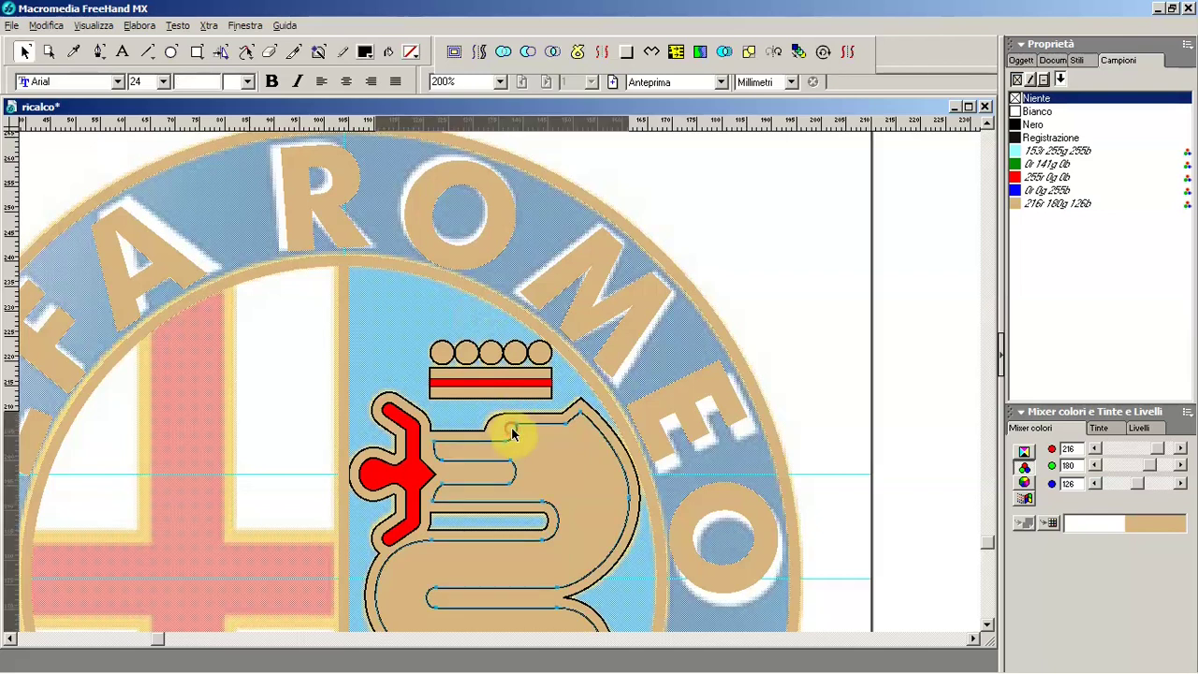
{"action": "left_click", "coordinate": [1049, 163]}
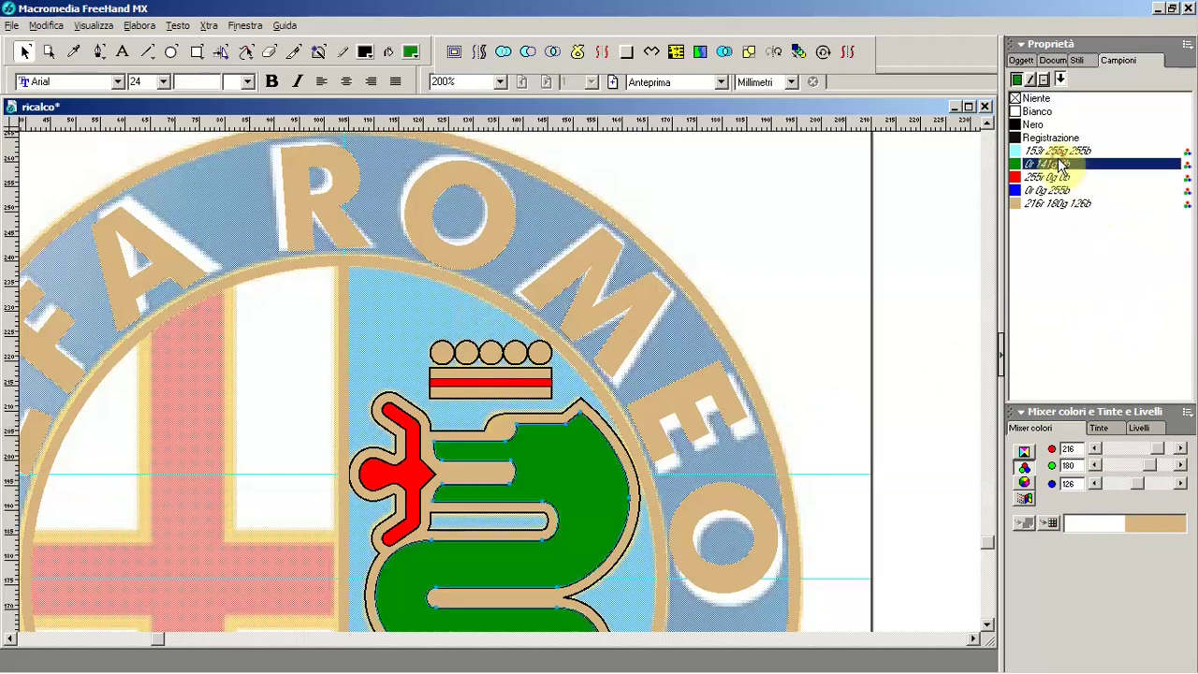
{"action": "left_click", "coordinate": [536, 378], "text": "ctrl+alt"}
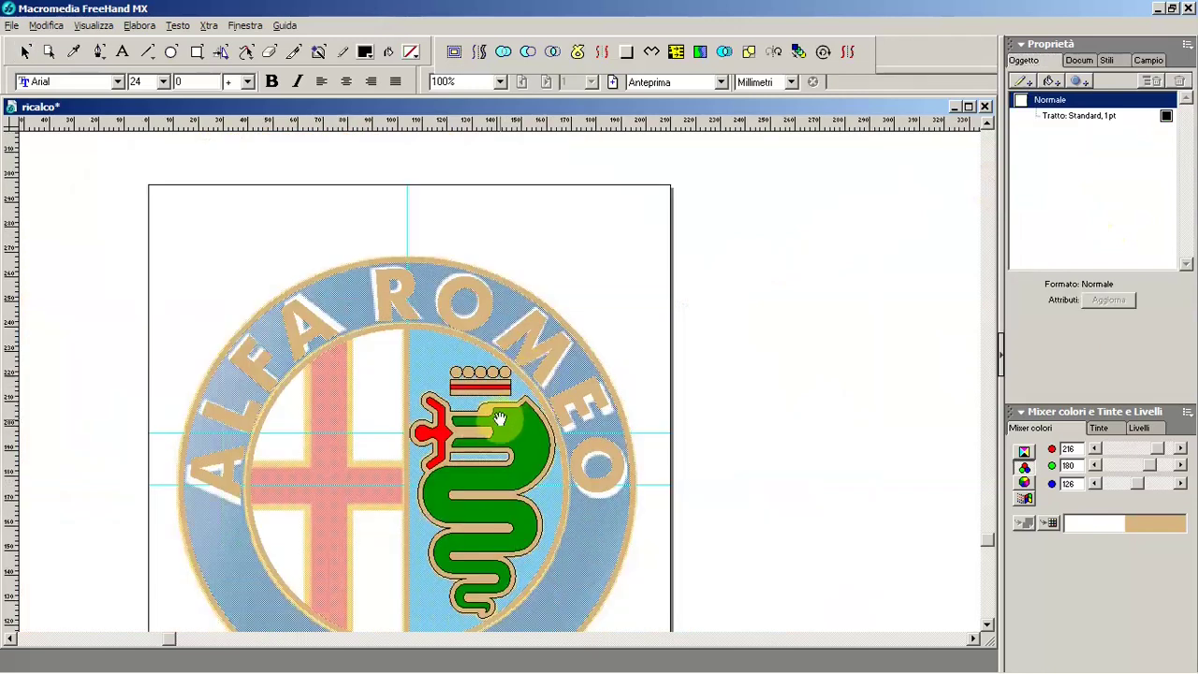
Step: Marquee-select all the serpent and crown parts and set their stroke to None
{"action": "left_click_drag", "start_coordinate": [488, 433], "coordinate": [520, 384]}
{"action": "left_click_drag", "start_coordinate": [411, 298], "coordinate": [604, 582]}
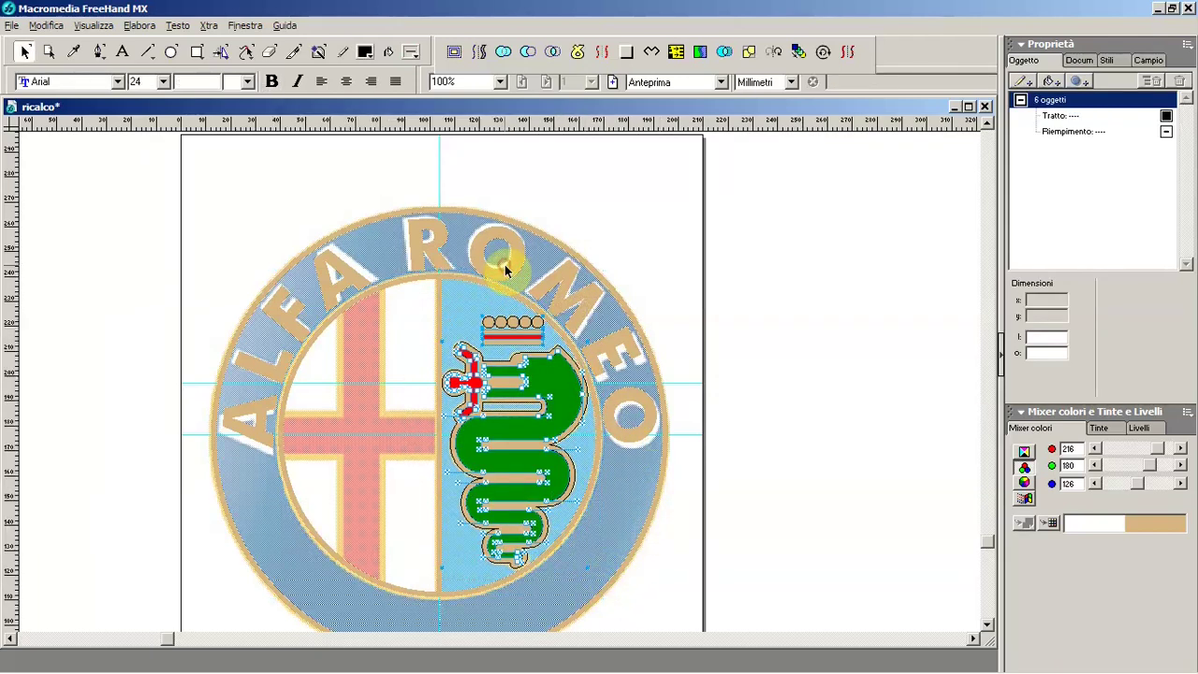
{"action": "left_click", "coordinate": [1149, 60]}
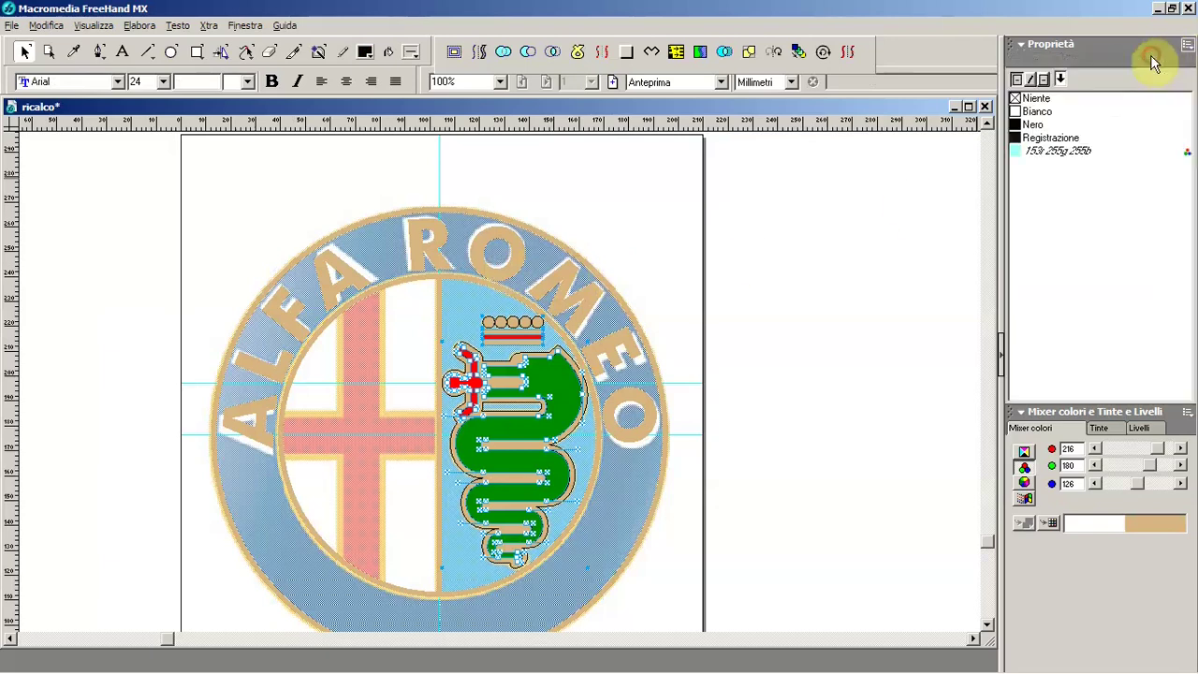
{"action": "left_click", "coordinate": [1031, 83]}
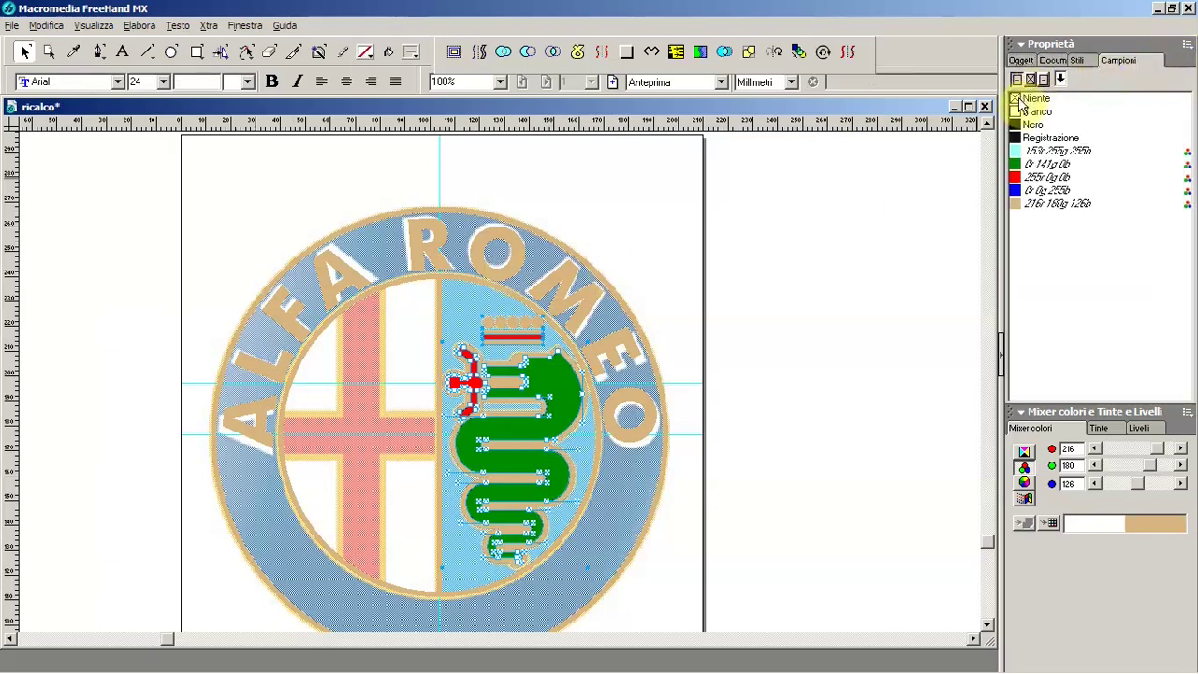
{"action": "left_click", "coordinate": [896, 203]}
{"action": "left_click", "coordinate": [450, 312]}
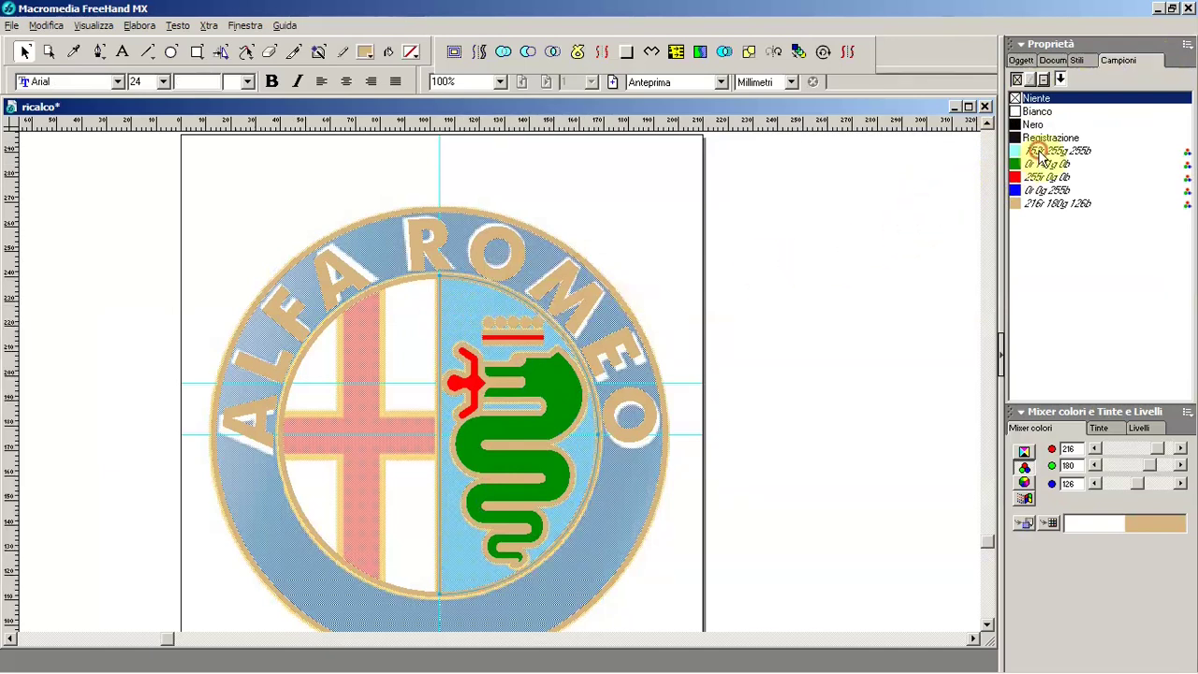
Step: Fill the inner circle's right half 153r 255g 255b cyan, send it to the back, and save
{"action": "left_click", "coordinate": [1039, 153]}
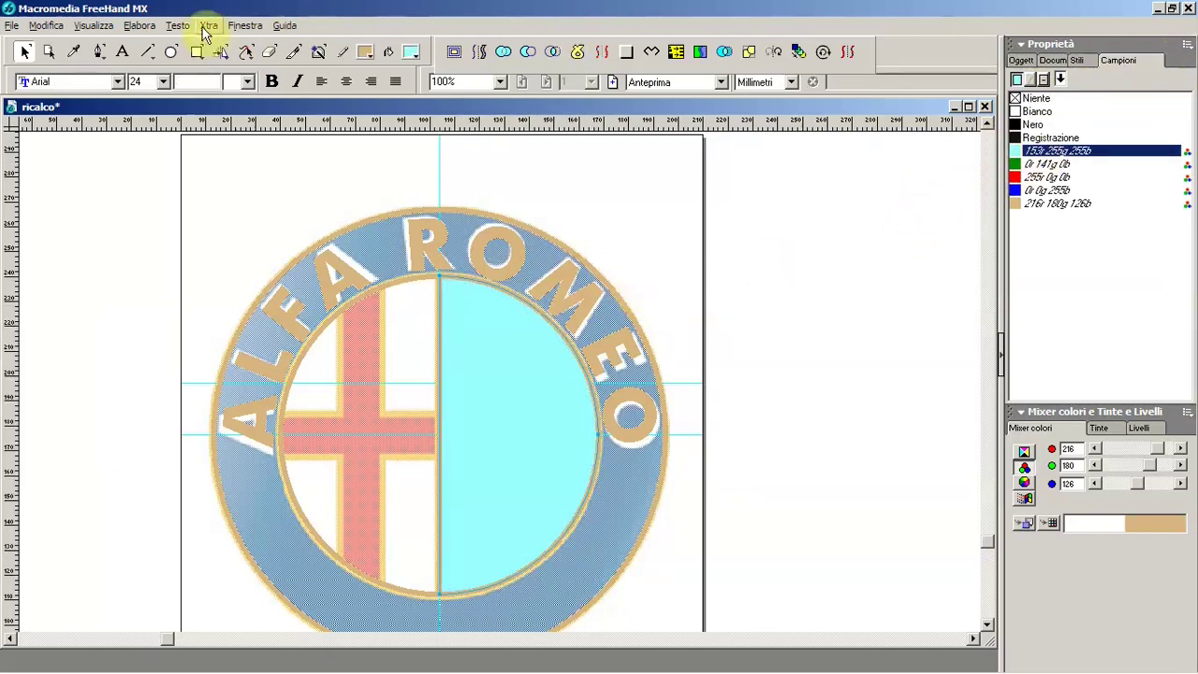
{"action": "left_click", "coordinate": [142, 27]}
{"action": "mouse_move", "coordinate": [151, 82]}
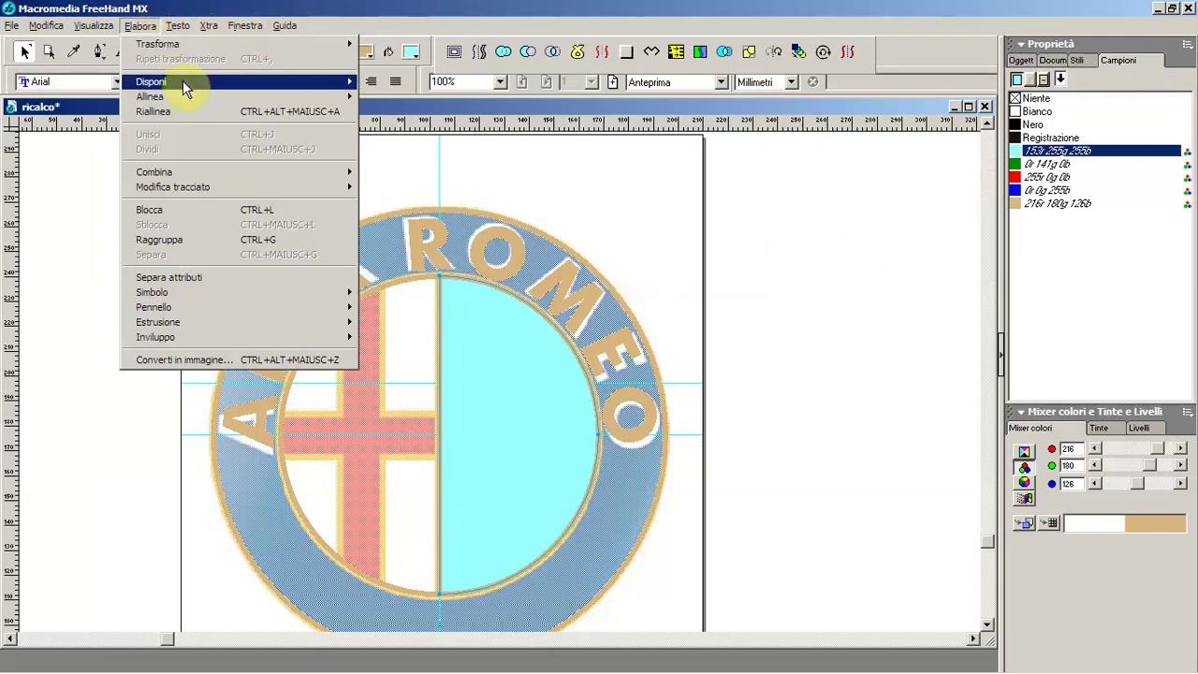
{"action": "left_click", "coordinate": [374, 127]}
{"action": "key", "text": "ctrl+s"}
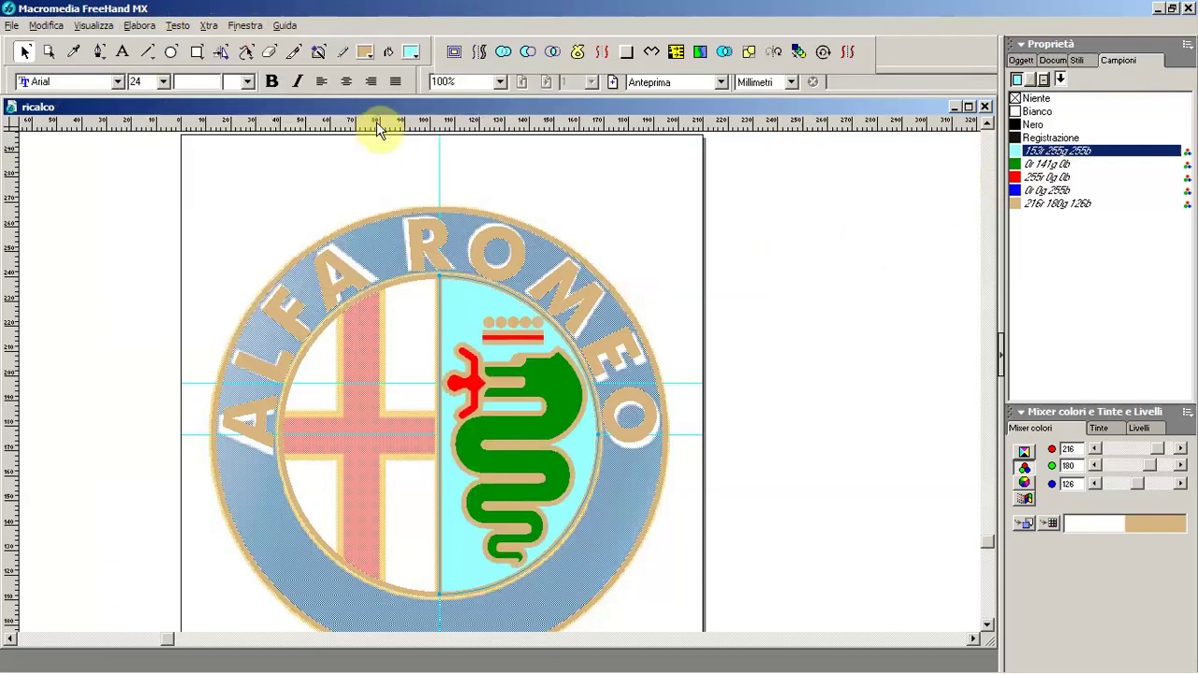
{"action": "key", "text": "Tab"}
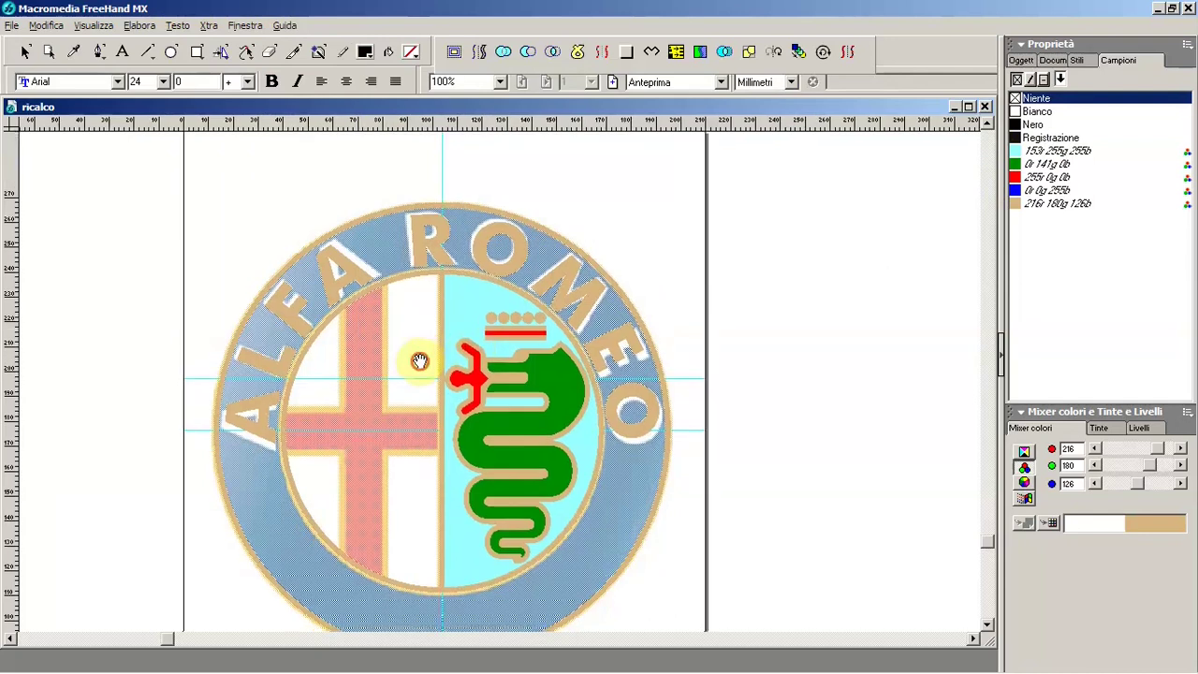
Step: Draw a tall rectangle over the red cross's vertical bar
{"action": "mouse_move", "coordinate": [414, 356]}
{"action": "left_mouse_down"}
{"action": "mouse_move", "coordinate": [551, 404]}
{"action": "mouse_move", "coordinate": [500, 406]}
{"action": "left_mouse_up"}
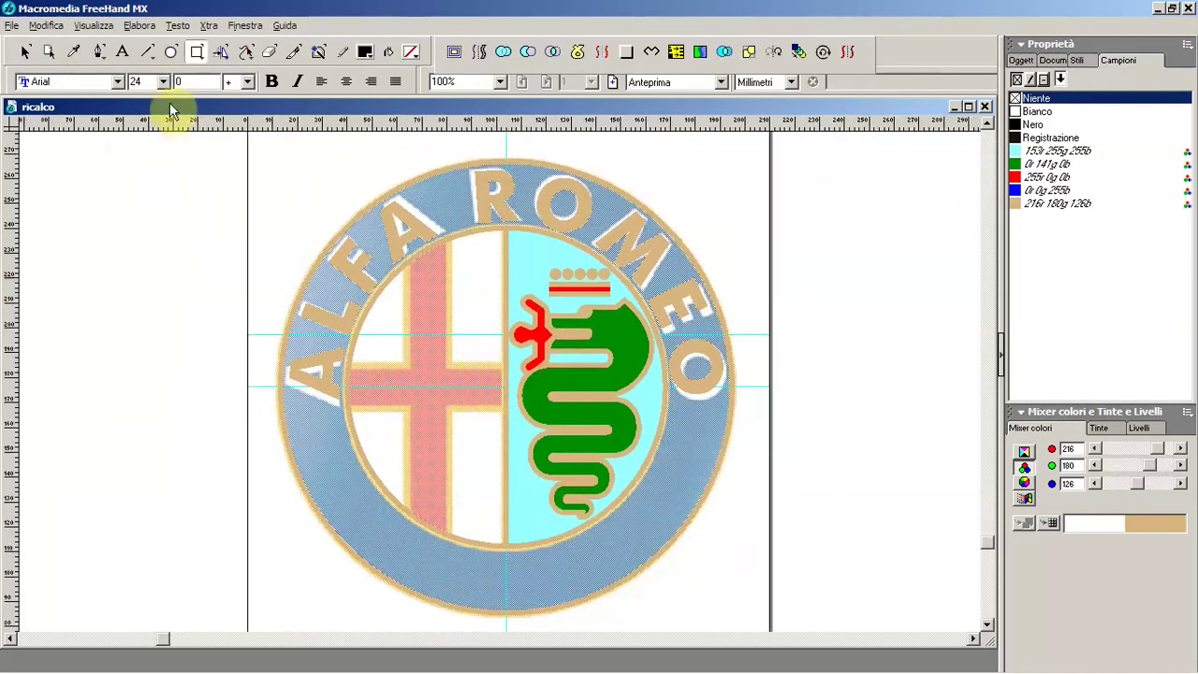
{"action": "left_click", "coordinate": [196, 52]}
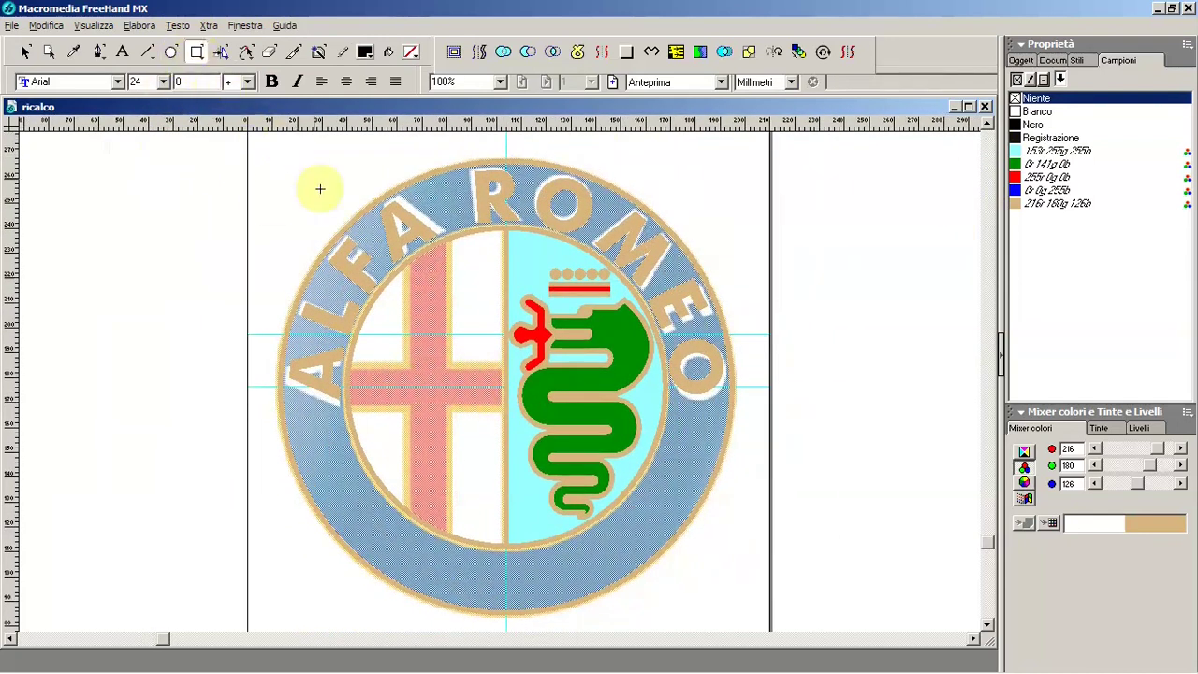
{"action": "left_click_drag", "start_coordinate": [402, 203], "coordinate": [444, 552]}
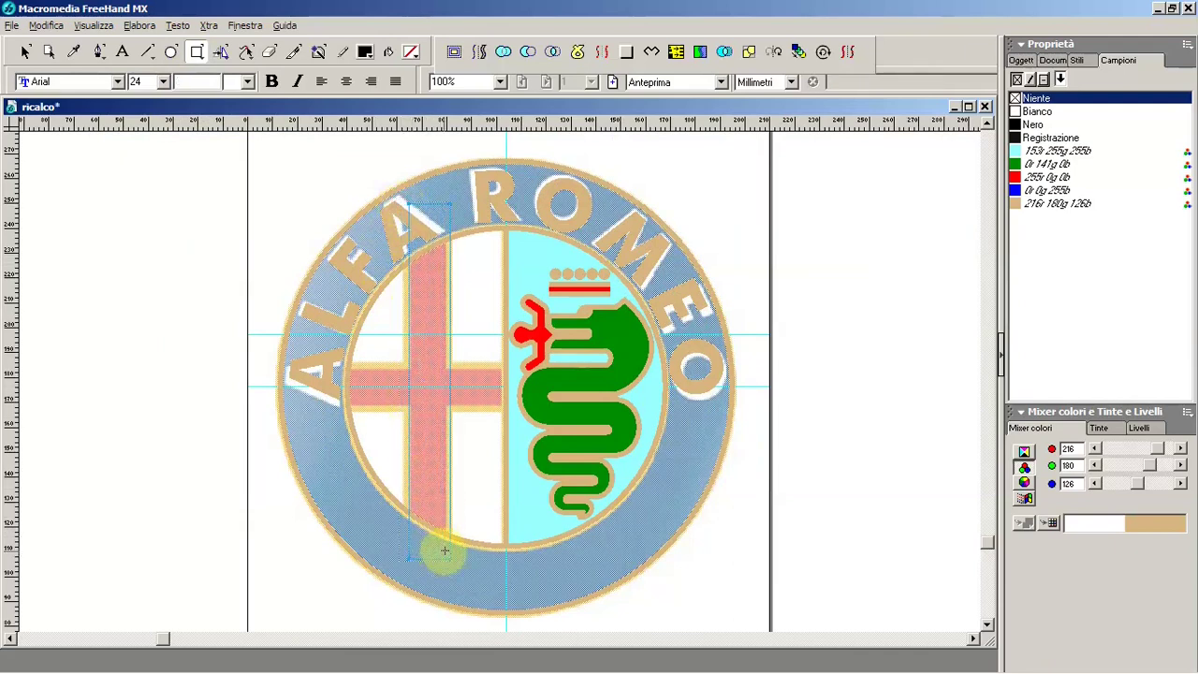
{"action": "key", "text": "v"}
{"action": "left_click", "coordinate": [450, 566]}
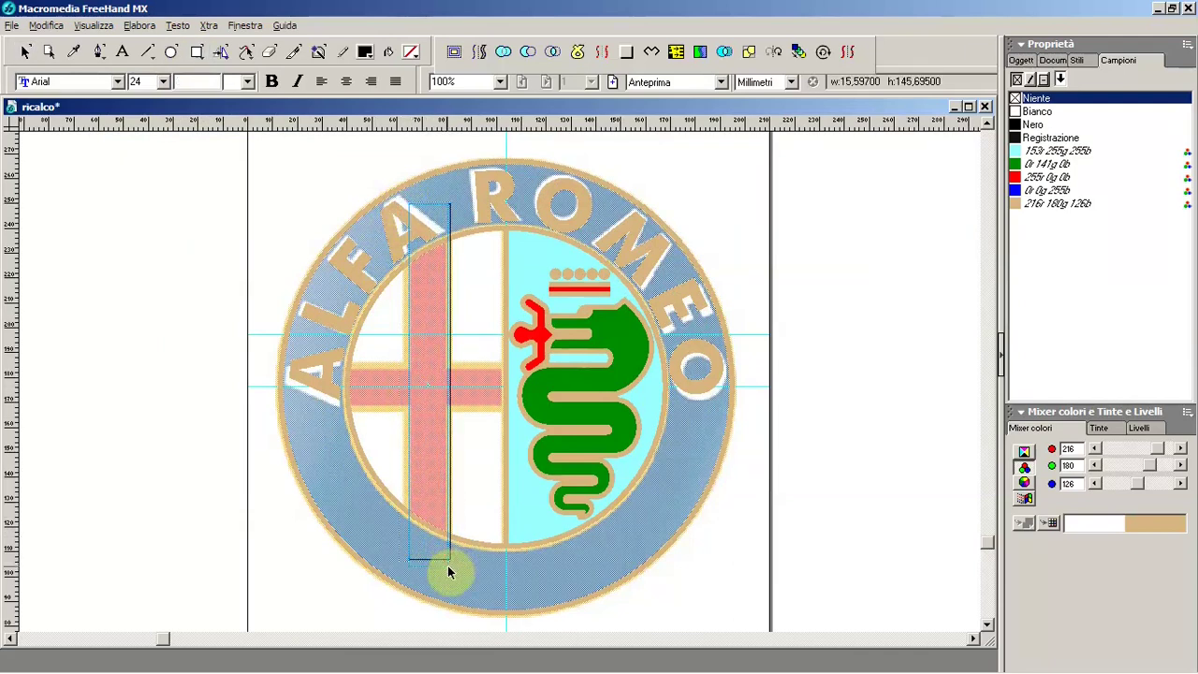
Step: Rotate a copy to horizontal over the cross arm, then select both rectangles
{"action": "left_click", "coordinate": [447, 443]}
{"action": "mouse_move", "coordinate": [481, 428]}
{"action": "left_mouse_down"}
{"action": "mouse_move", "coordinate": [428, 451]}
{"action": "mouse_move", "coordinate": [412, 444]}
{"action": "left_mouse_up"}
{"action": "key", "text": "Down"}
{"action": "key", "text": "Tab"}
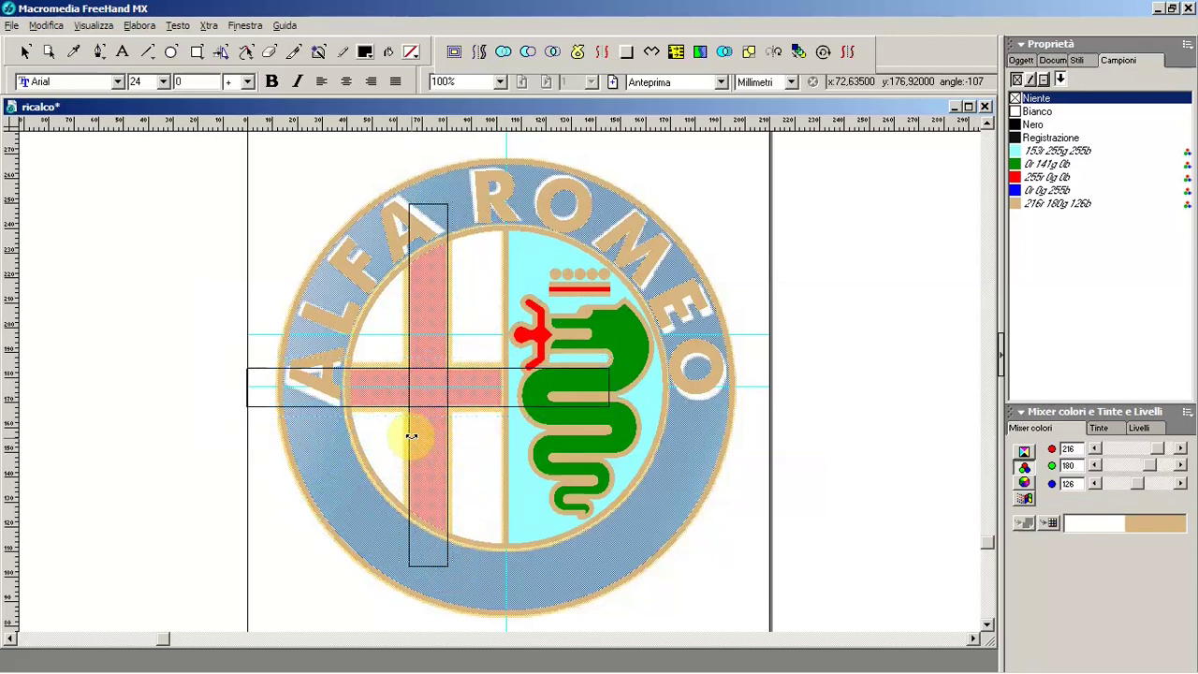
{"action": "key", "text": "v"}
{"action": "left_click", "coordinate": [471, 371]}
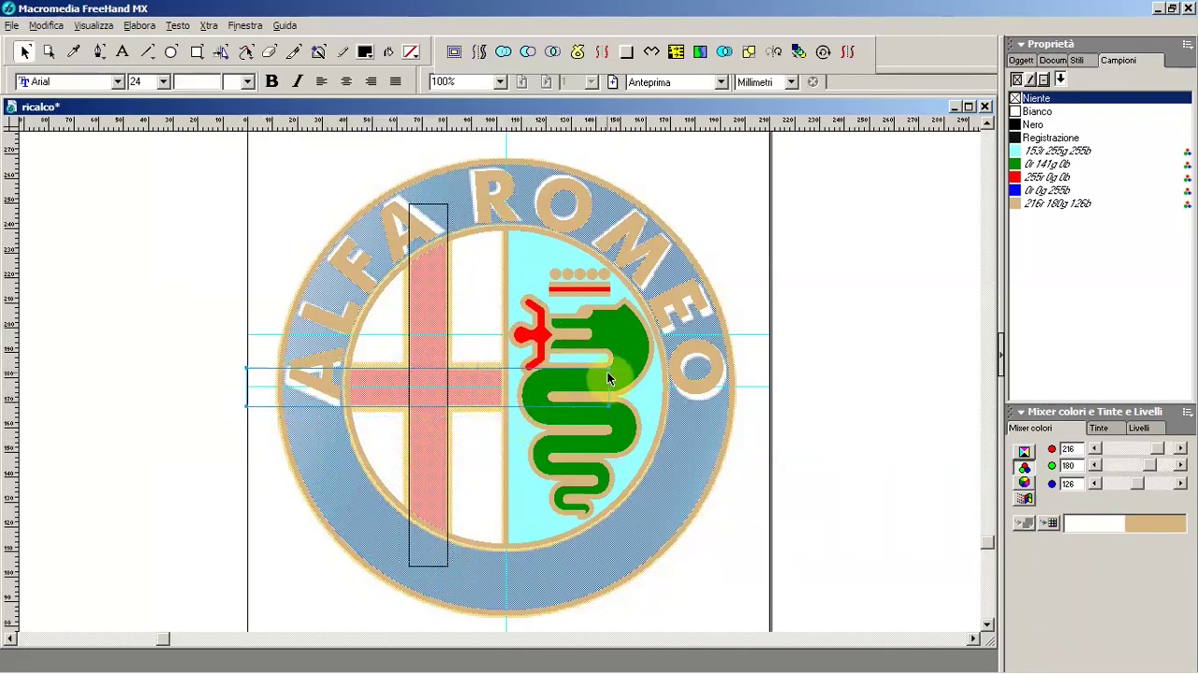
{"action": "left_click", "coordinate": [610, 368]}
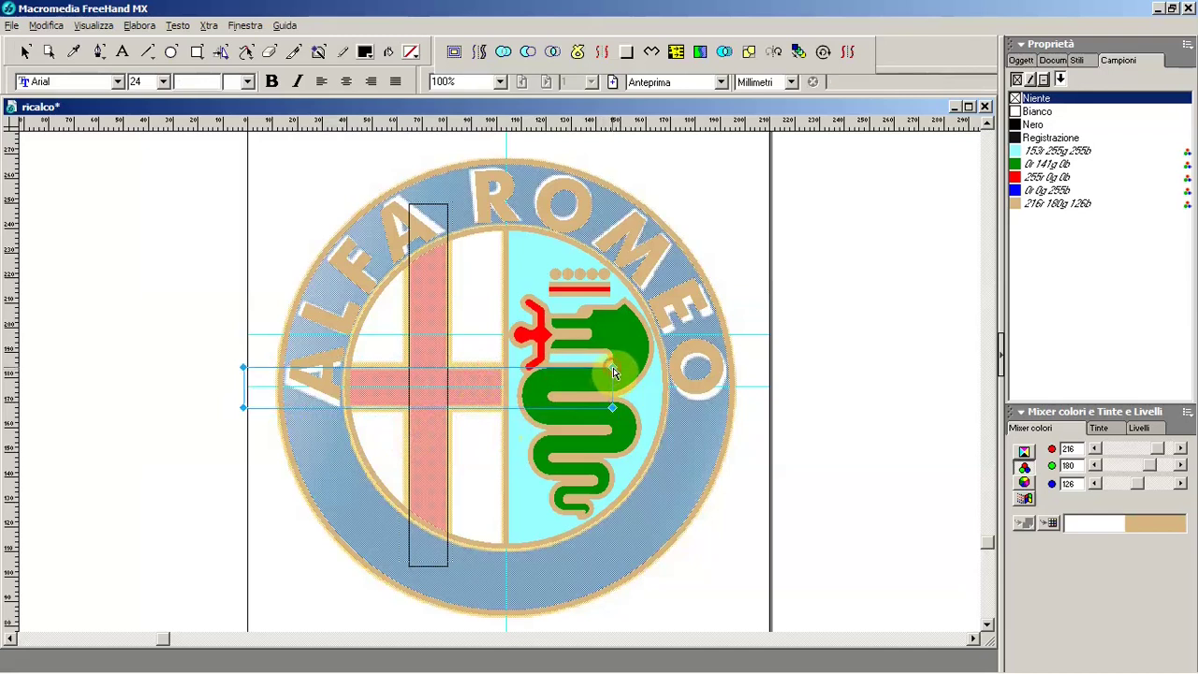
{"action": "left_click", "coordinate": [496, 346]}
{"action": "left_click", "coordinate": [452, 321]}
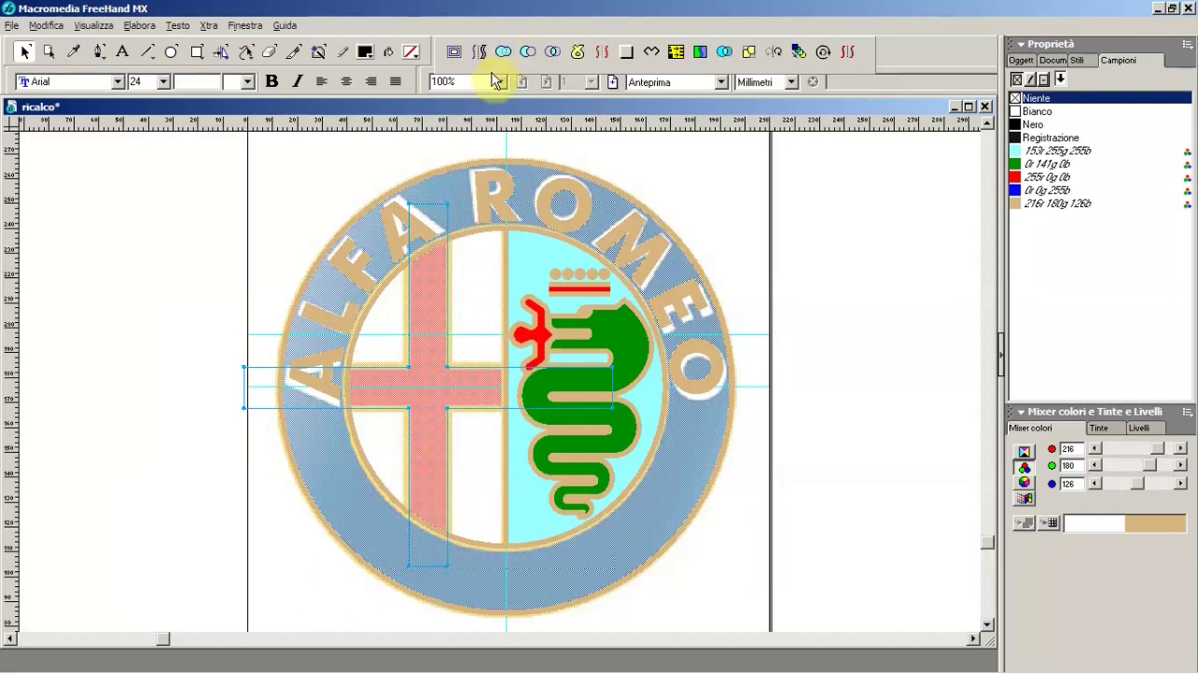
Step: Clone the inner circle and intersect it with the rectangles to trim the cross
{"action": "left_click", "coordinate": [462, 234]}
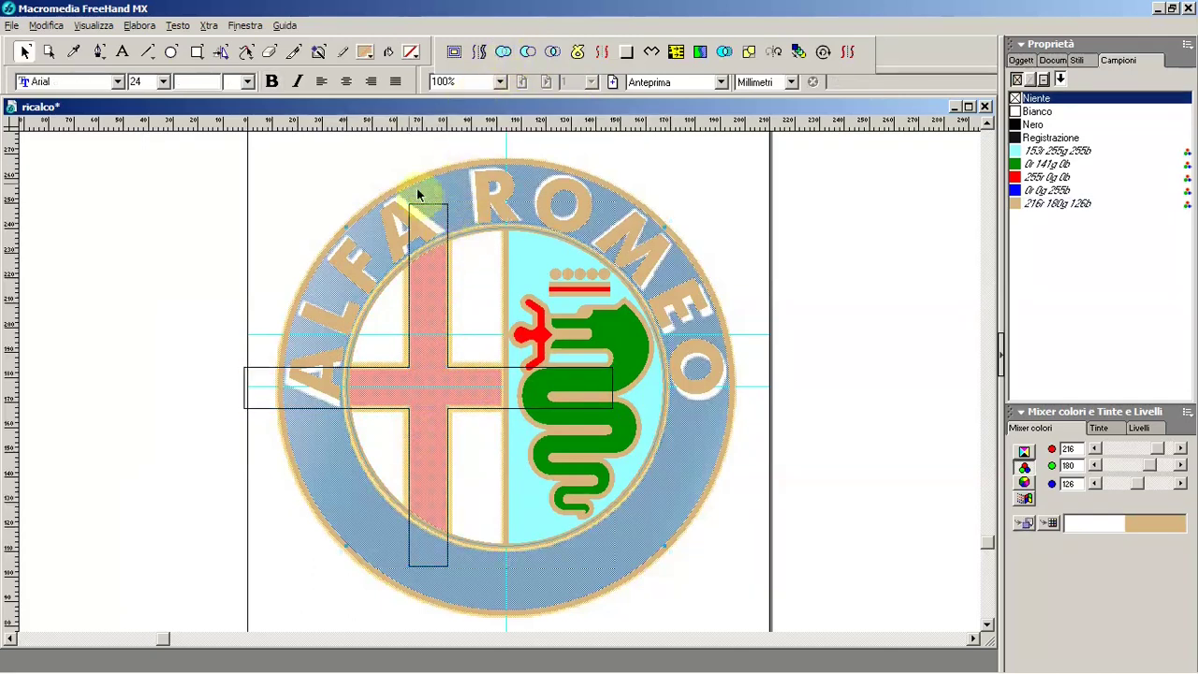
{"action": "left_click", "coordinate": [46, 26]}
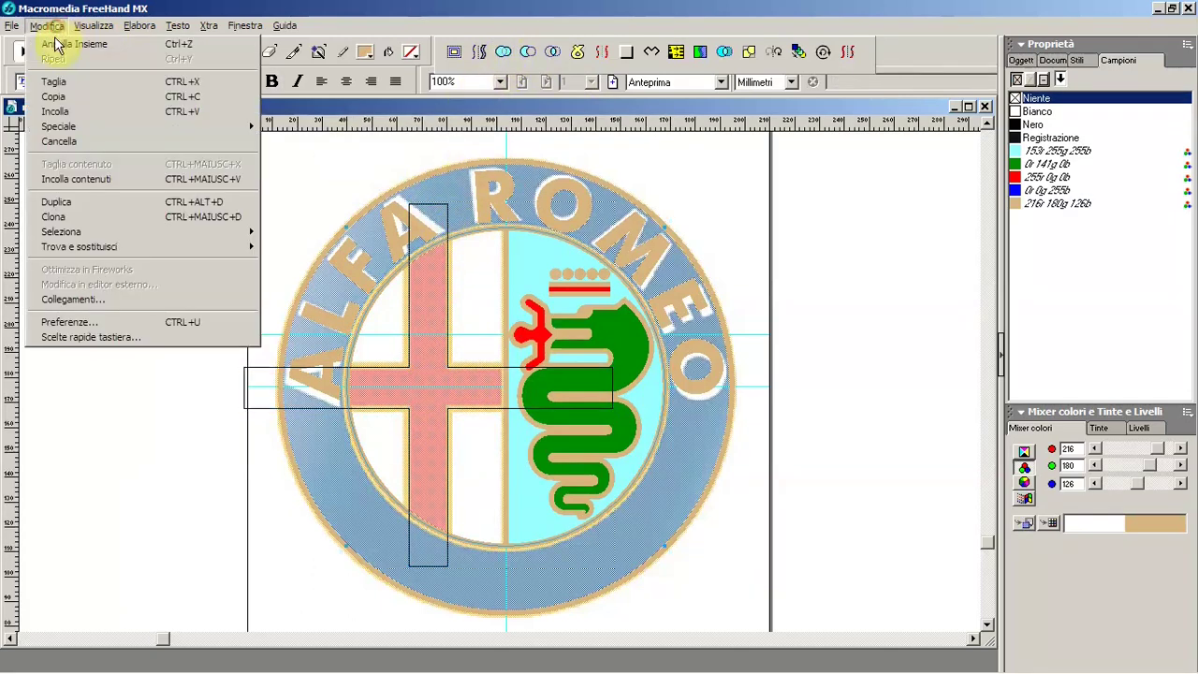
{"action": "left_click", "coordinate": [111, 216]}
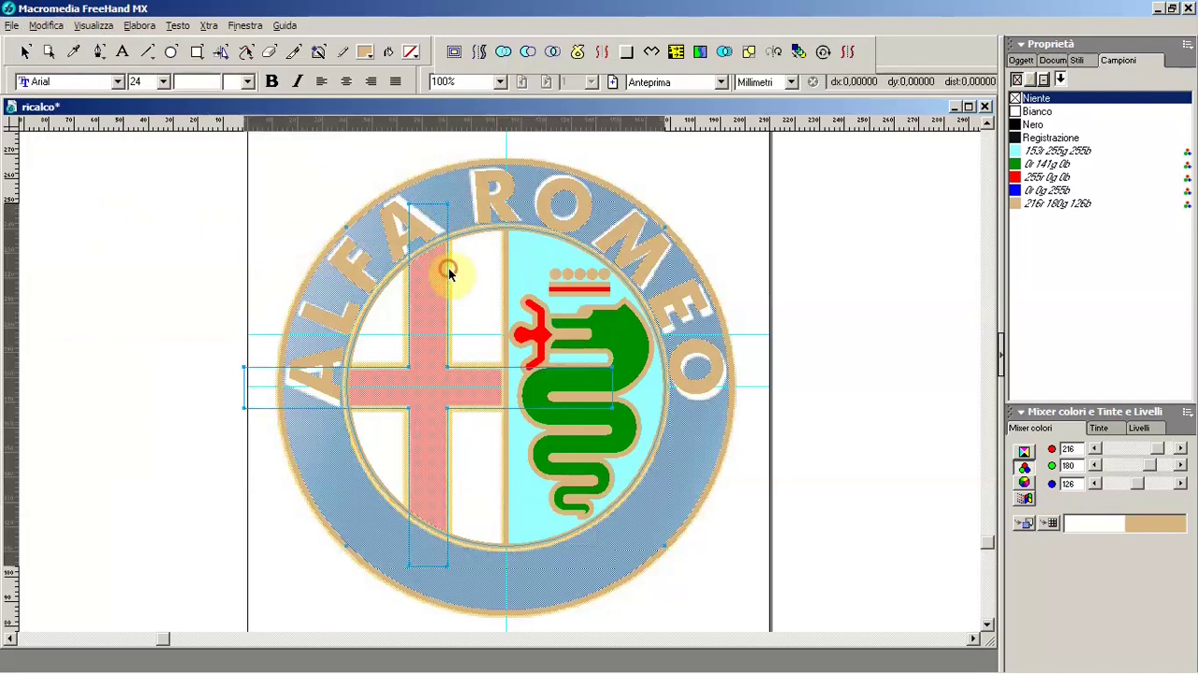
{"action": "left_click", "coordinate": [553, 54]}
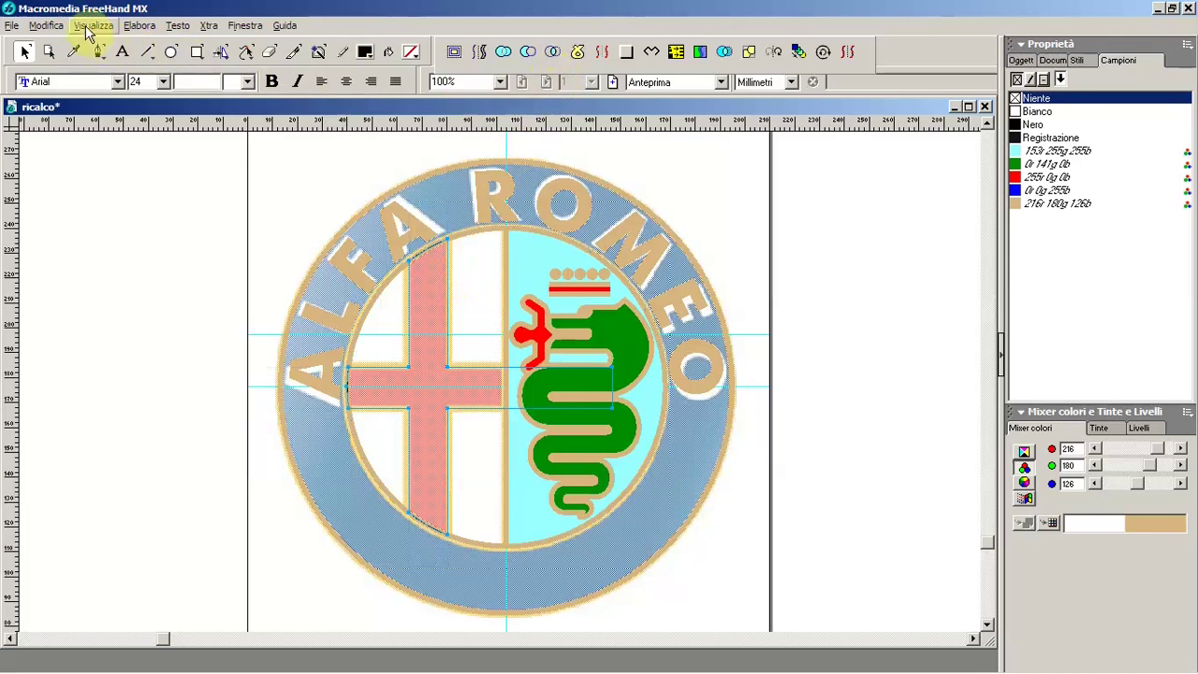
Step: Paste the copied pink attributes onto the cross and remove its outline
{"action": "left_click", "coordinate": [47, 25]}
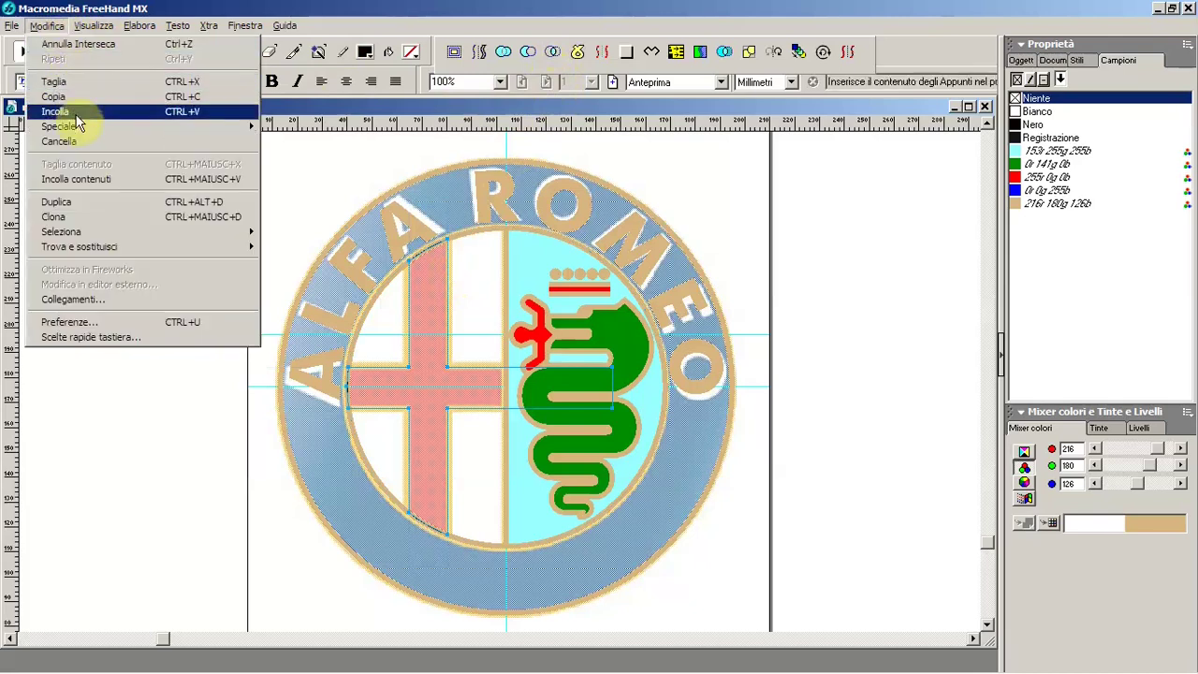
{"action": "mouse_move", "coordinate": [58, 126]}
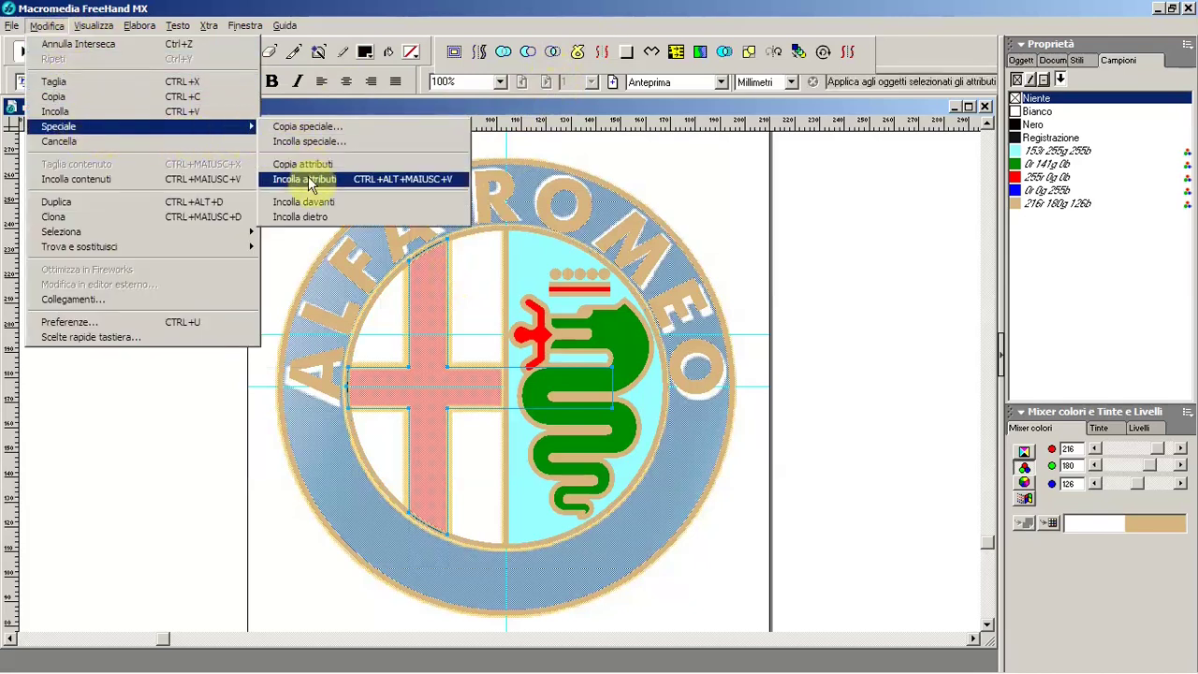
{"action": "left_click", "coordinate": [305, 178]}
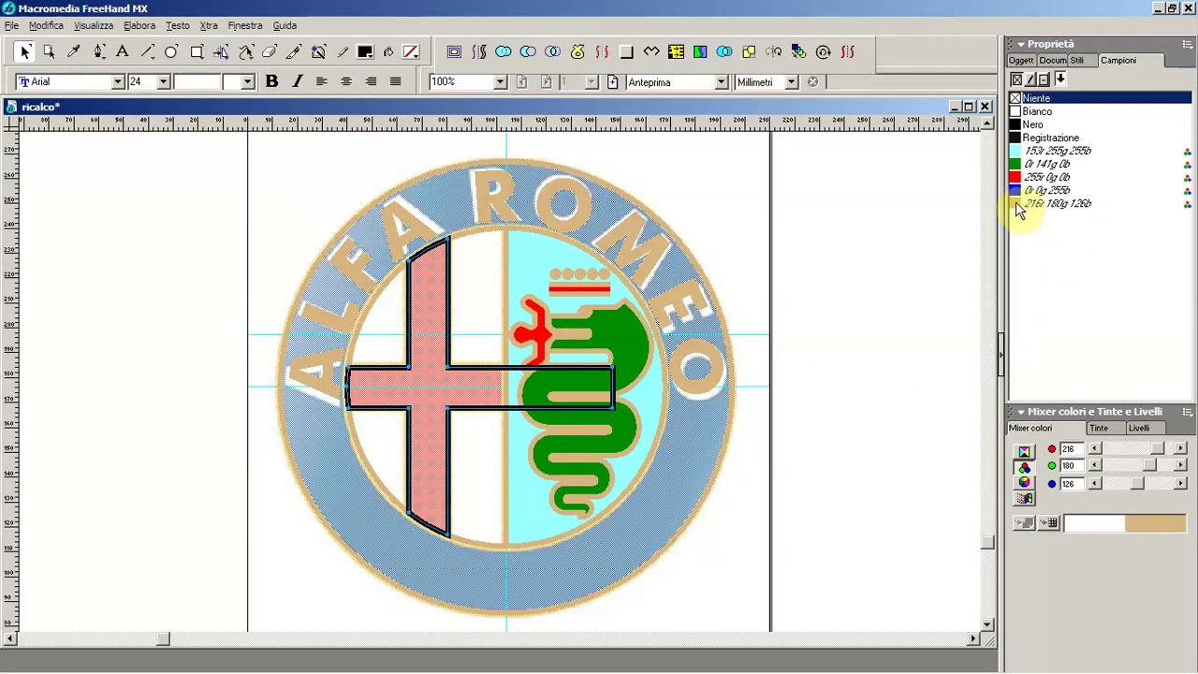
{"action": "left_click_drag", "start_coordinate": [1034, 98], "coordinate": [1030, 80]}
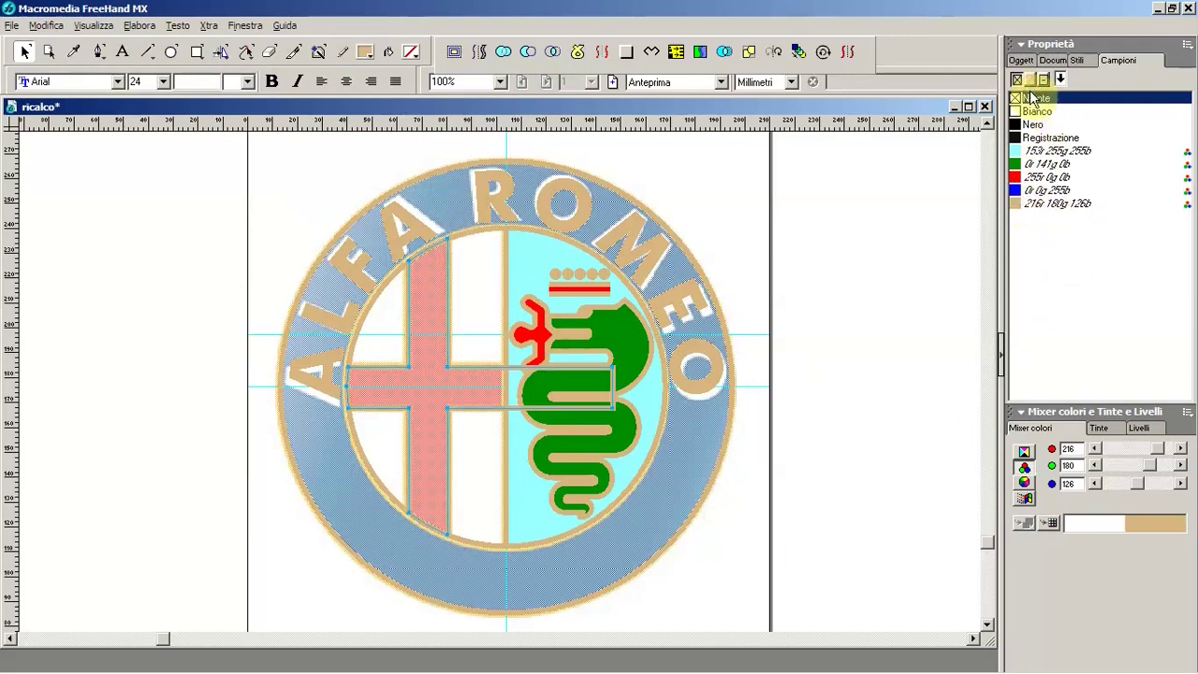
{"action": "left_click", "coordinate": [622, 386]}
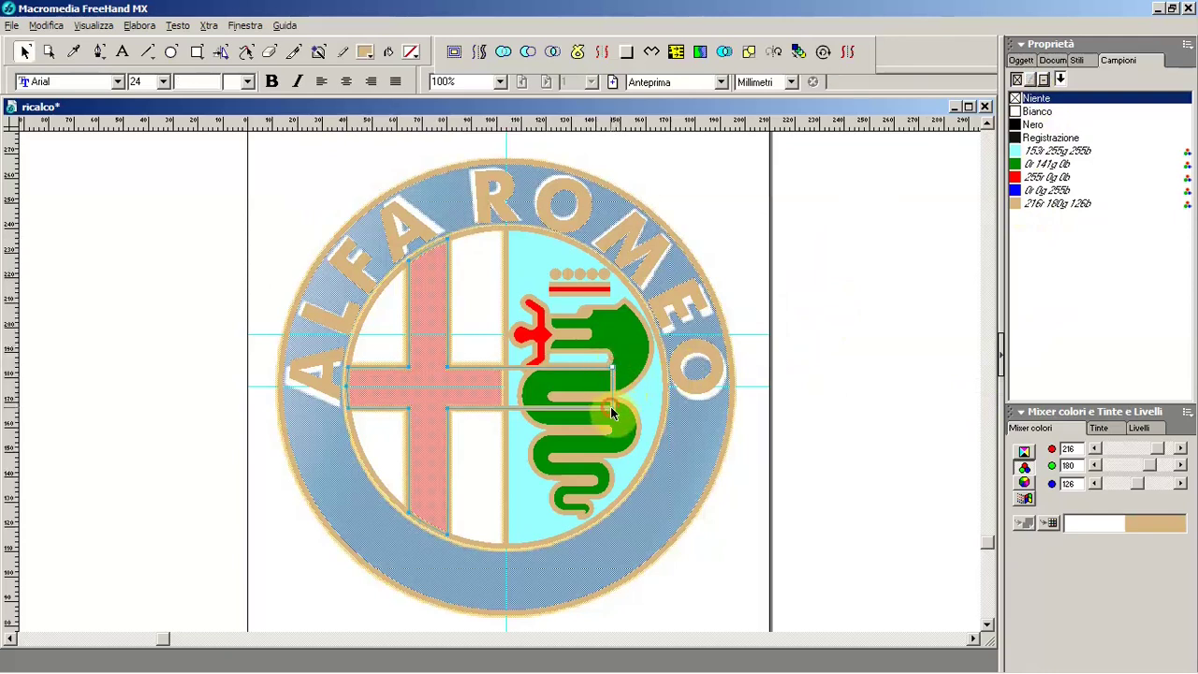
{"action": "left_click", "coordinate": [508, 481], "text": "shift"}
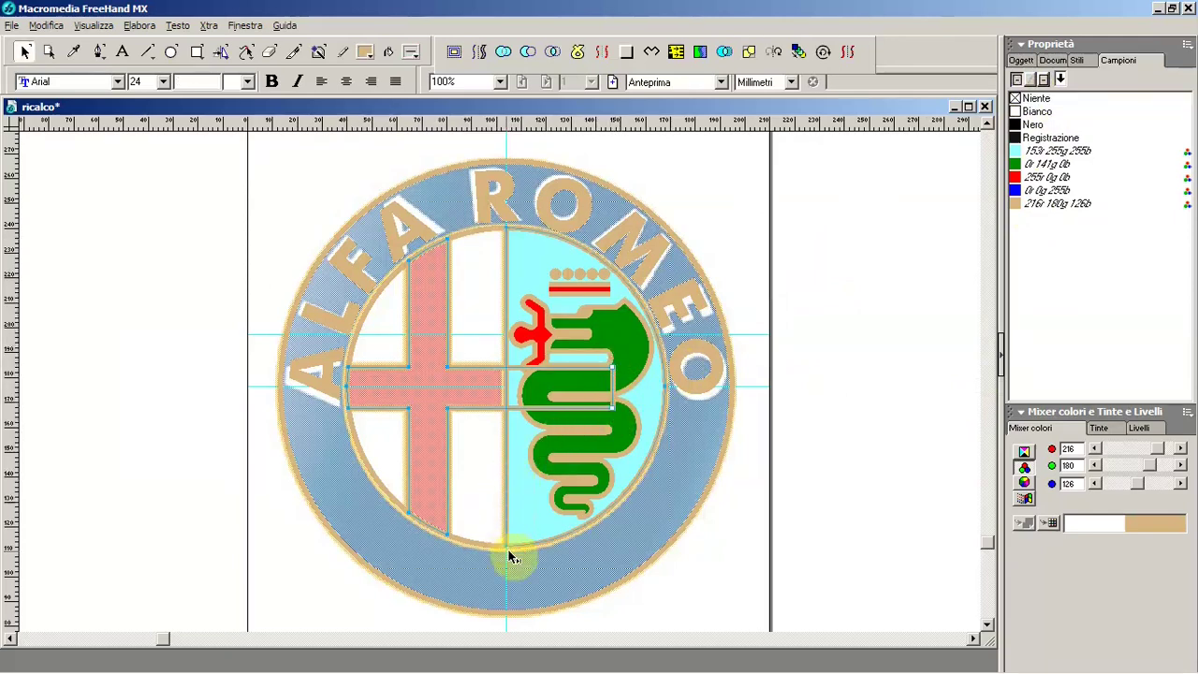
{"action": "key", "text": "ctrl+alt+a"}
Step: Close the alignment settings and fill the cross with the red swatch
{"action": "left_click", "coordinate": [799, 245]}
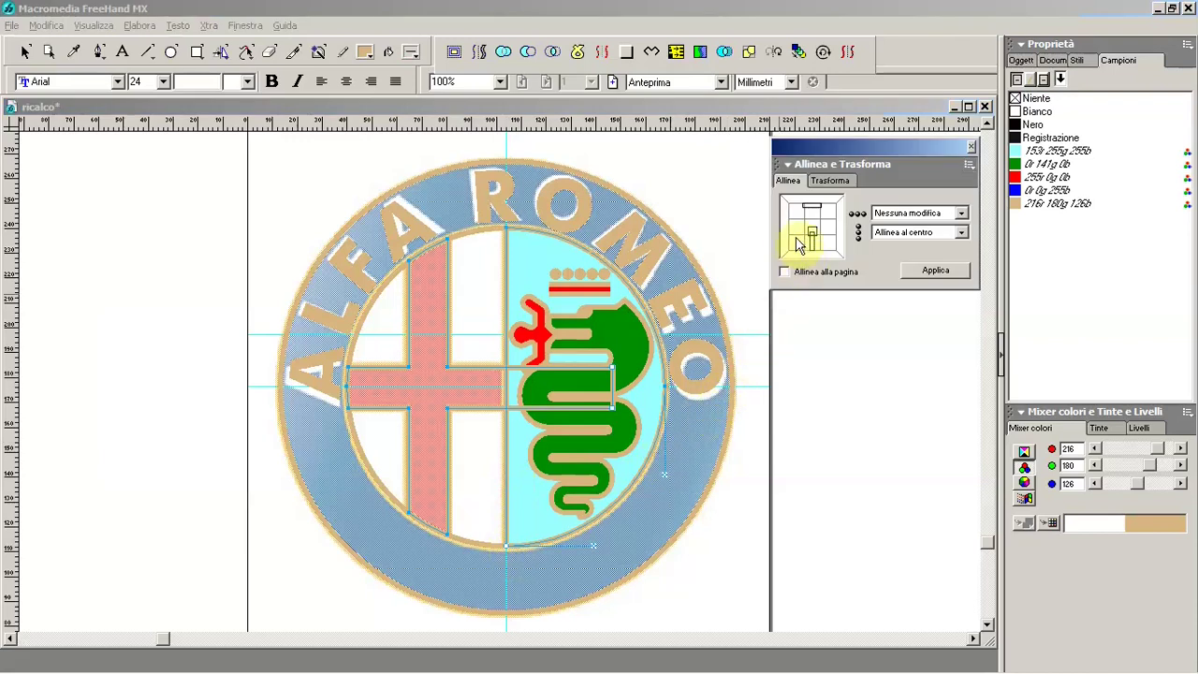
{"action": "key", "text": "ctrl+alt+a"}
{"action": "left_click", "coordinate": [781, 259]}
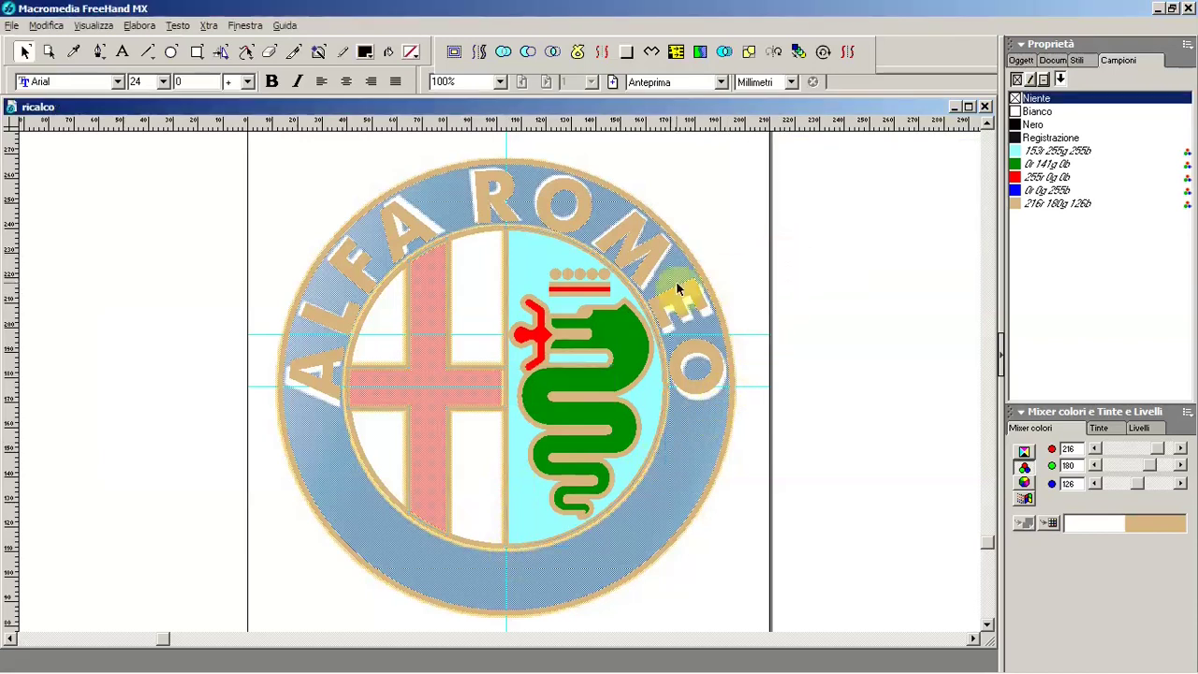
{"action": "left_click", "coordinate": [442, 281]}
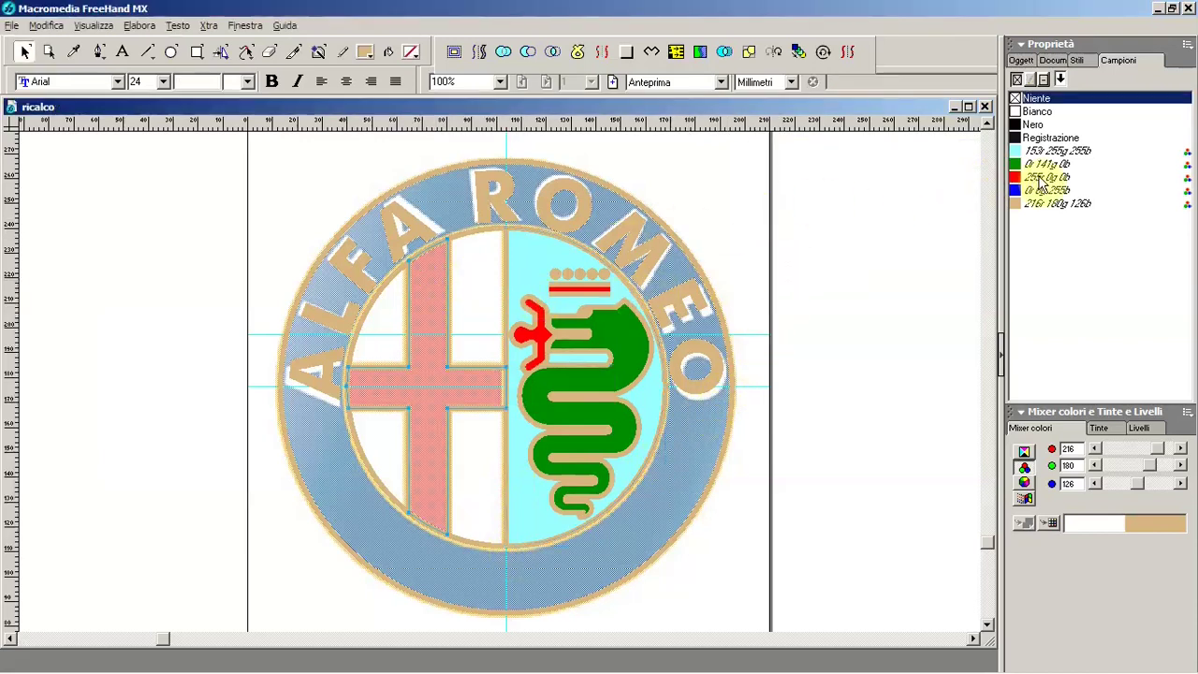
{"action": "left_click", "coordinate": [1041, 178]}
Step: Fill the inner circle white (Bianco) and send it to the back
{"action": "left_click", "coordinate": [473, 232]}
{"action": "left_click", "coordinate": [1037, 111]}
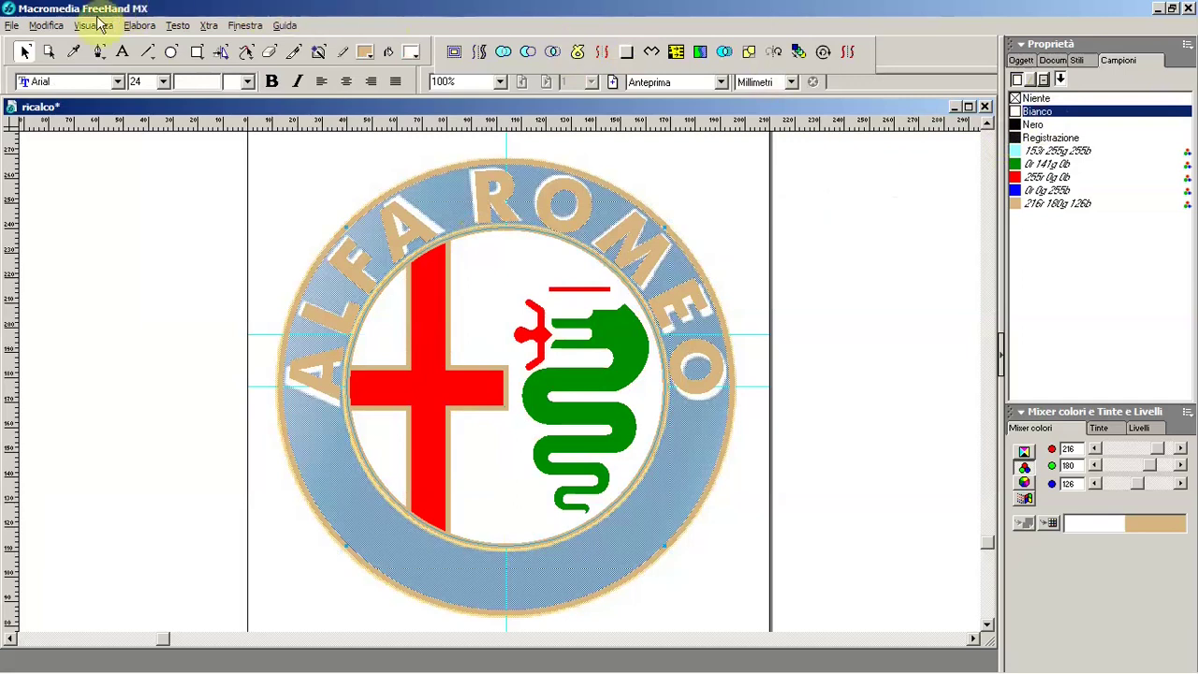
{"action": "left_click", "coordinate": [46, 25]}
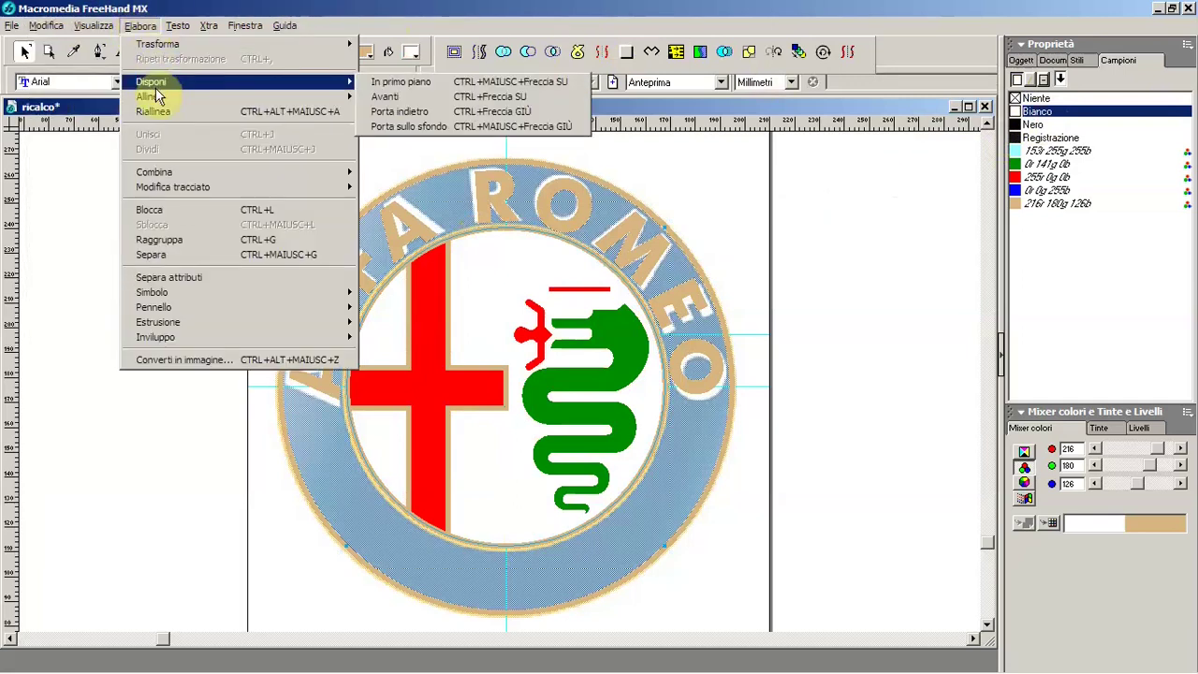
{"action": "left_click", "coordinate": [401, 125]}
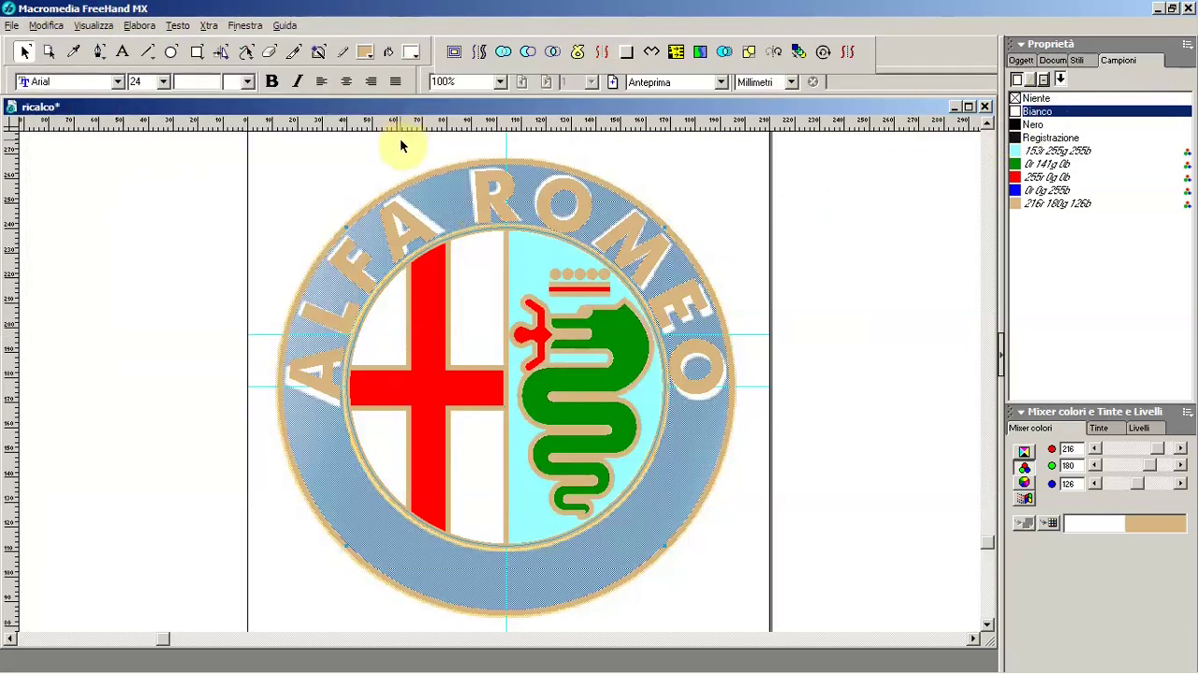
Step: Fill the outer circle 0r 0g 255b blue and move it one step backward
{"action": "left_click", "coordinate": [456, 166]}
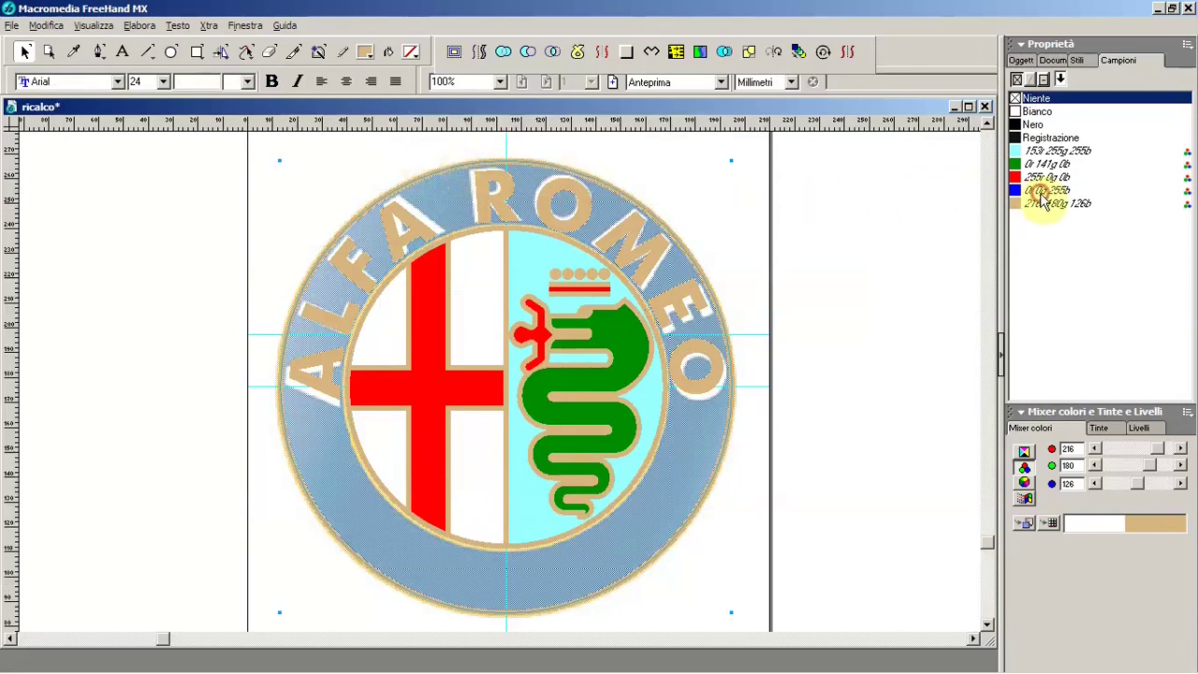
{"action": "left_click", "coordinate": [1044, 193]}
{"action": "left_click", "coordinate": [140, 25]}
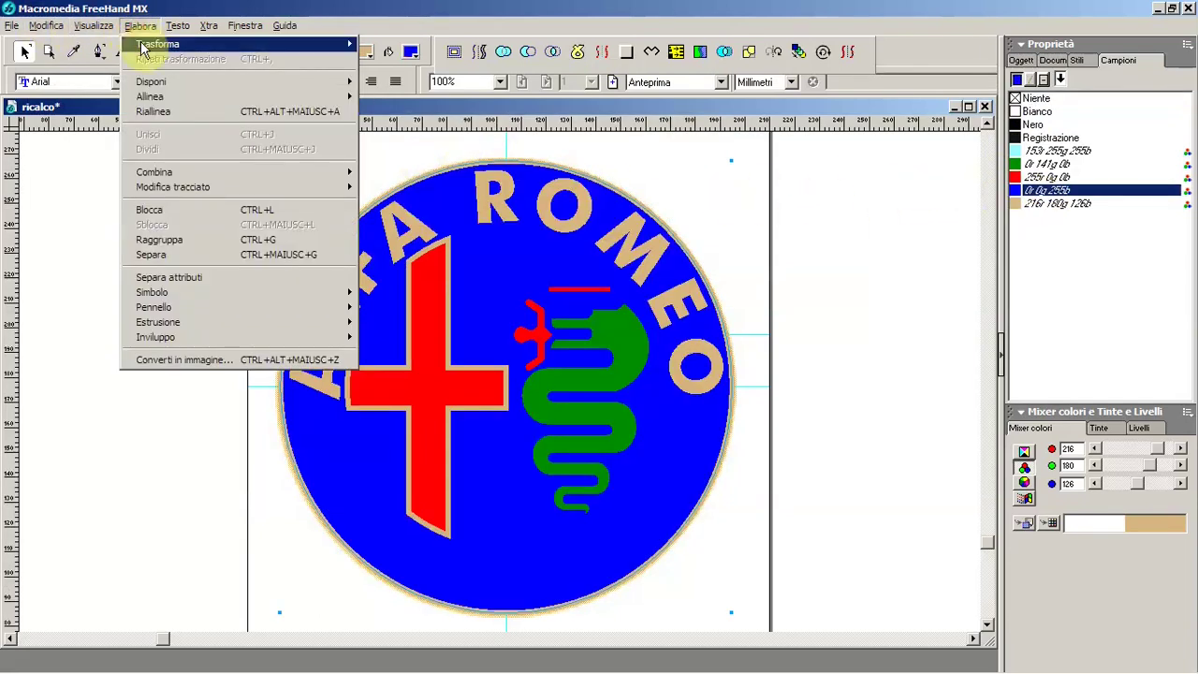
{"action": "mouse_move", "coordinate": [151, 82]}
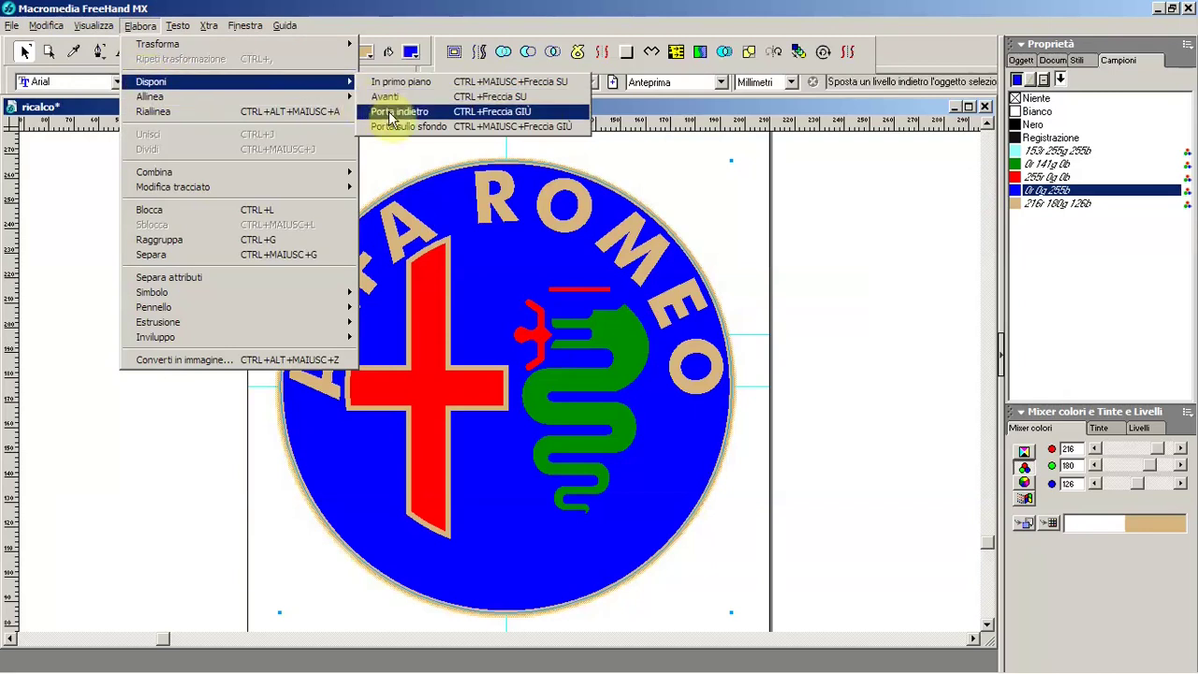
{"action": "left_click", "coordinate": [393, 113]}
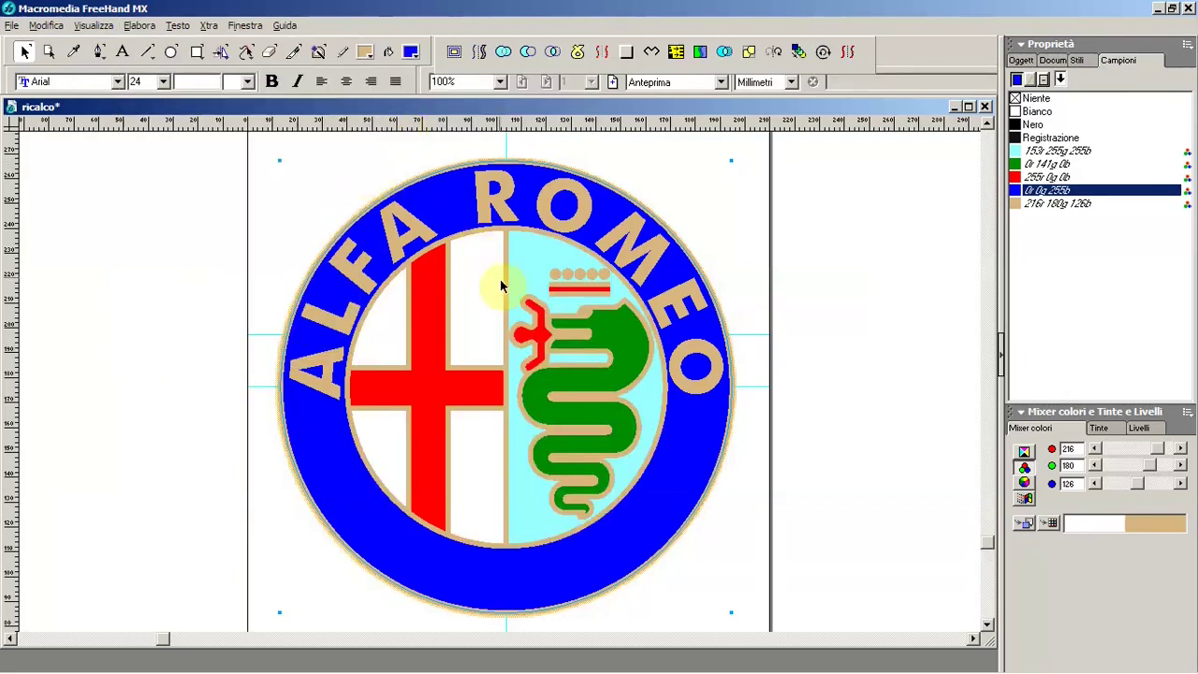
{"action": "key", "text": "ctrl+shift+w"}
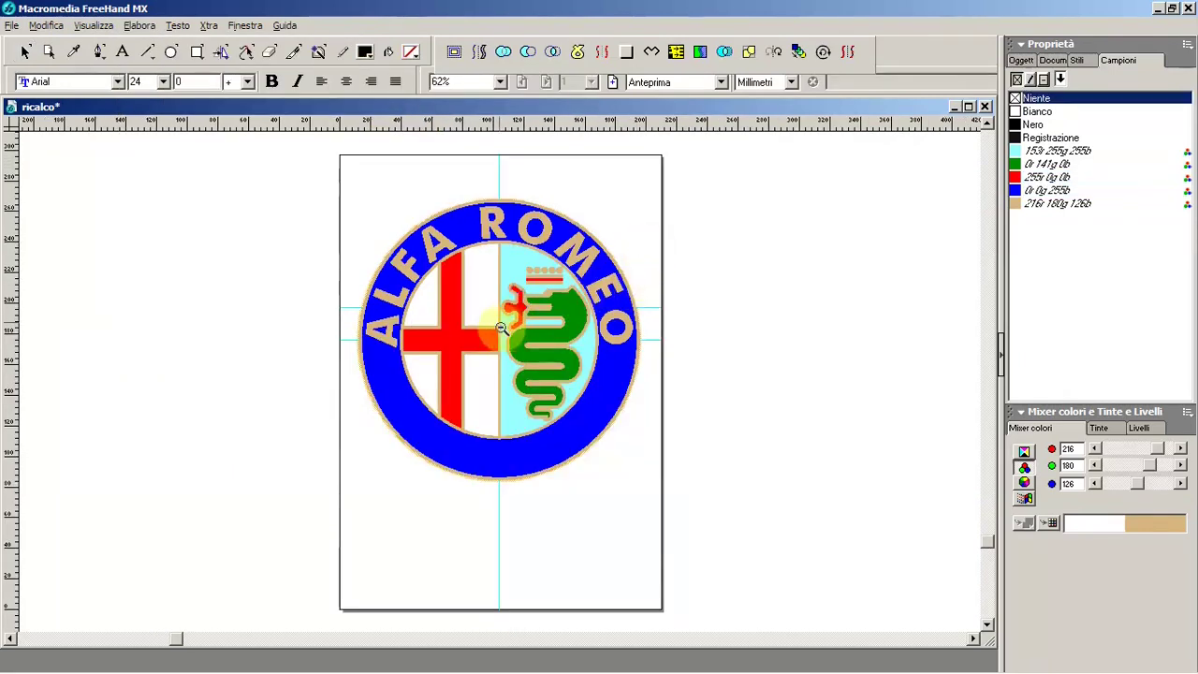
Step: Drag the horizontal and vertical guides back into the rulers
{"action": "key", "text": "v"}
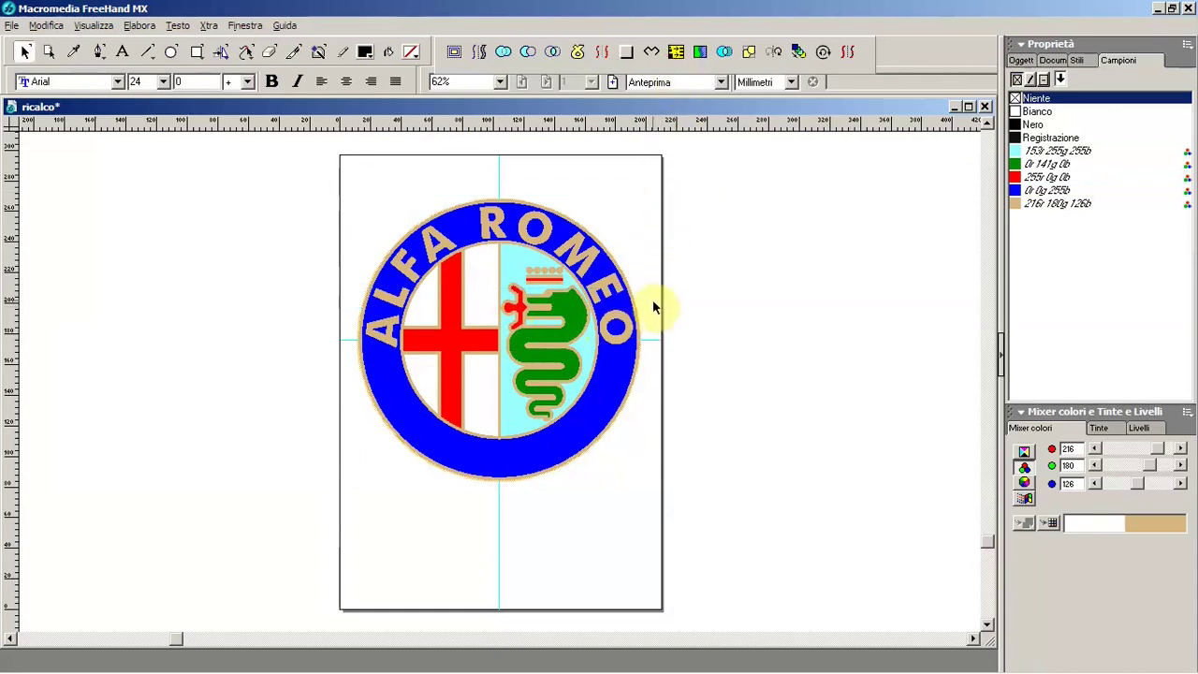
{"action": "left_click_drag", "start_coordinate": [650, 337], "coordinate": [649, 133]}
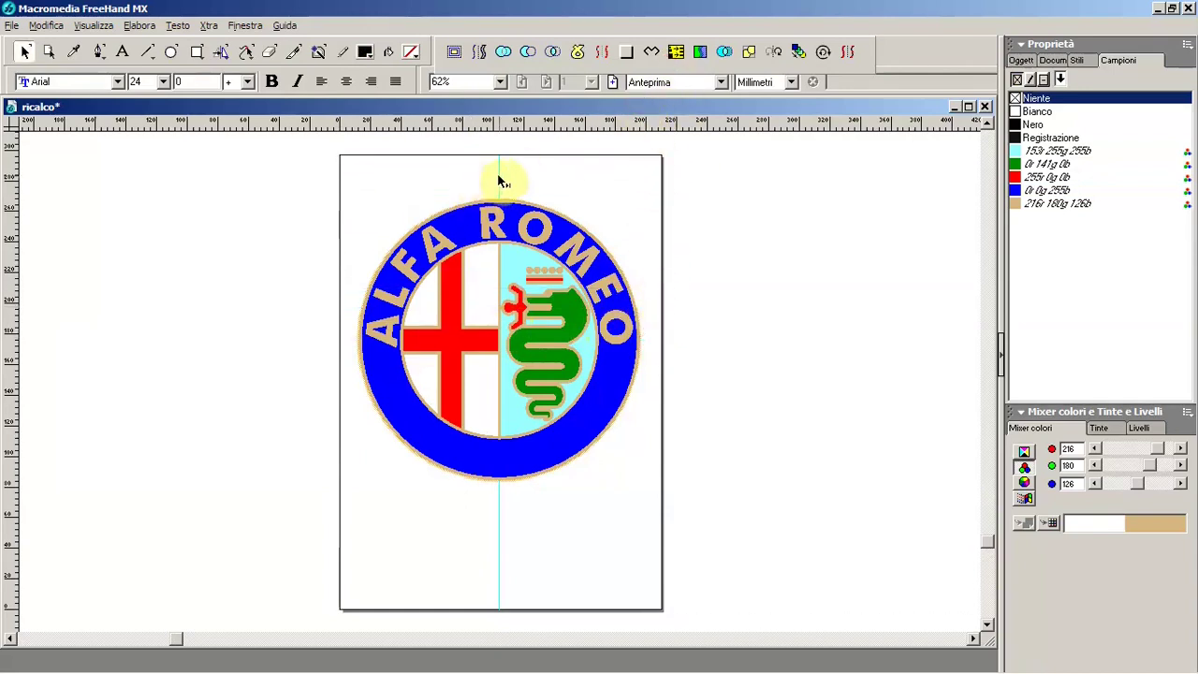
{"action": "left_click_drag", "start_coordinate": [499, 176], "coordinate": [236, 196]}
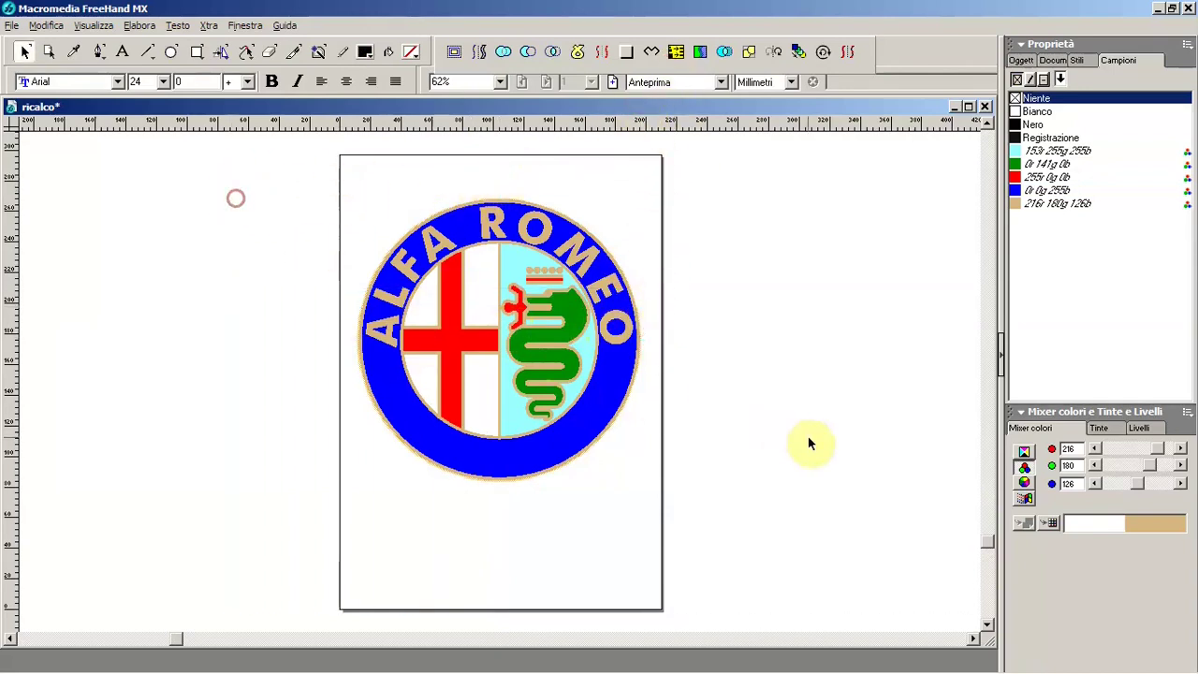
Step: Delete the faded tracing image from the Sfondo background layer
{"action": "left_click", "coordinate": [1134, 429]}
{"action": "left_click_drag", "start_coordinate": [637, 241], "coordinate": [881, 301]}
{"action": "key", "text": "Delete"}
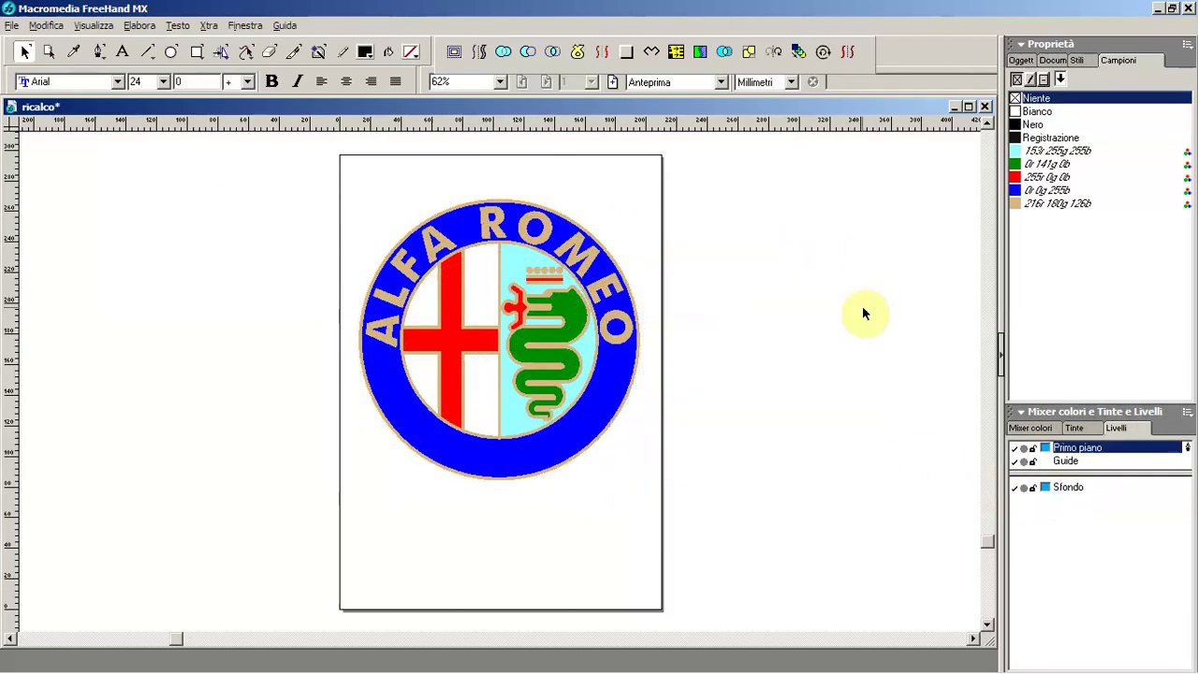